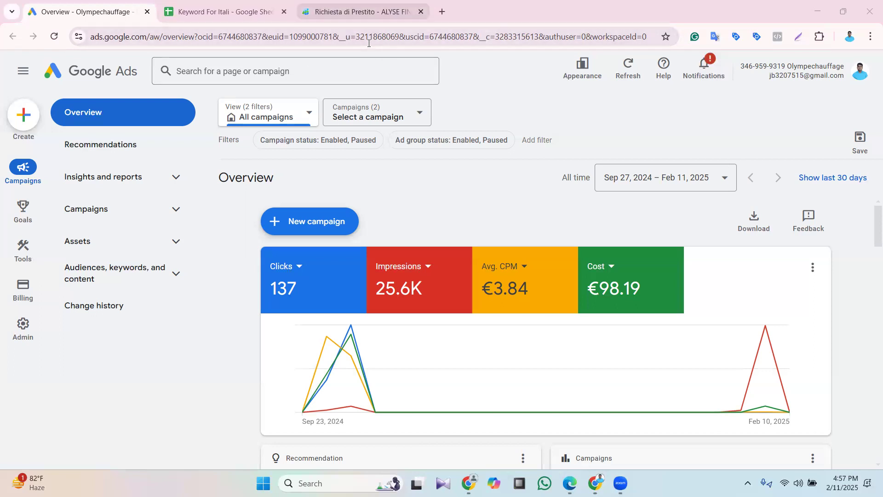
Review the loan request page and the Italian keyword spreadsheet, and return to the ads account overview
left_click(369, 13)
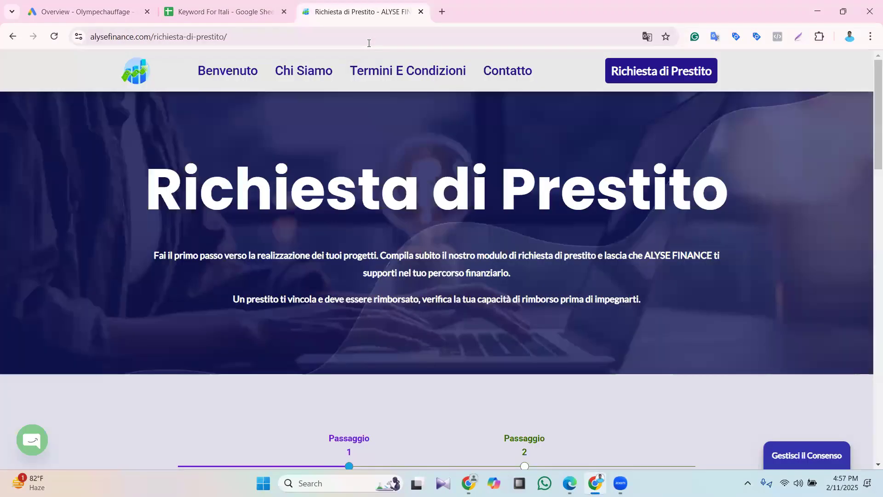
left_click(193, 11)
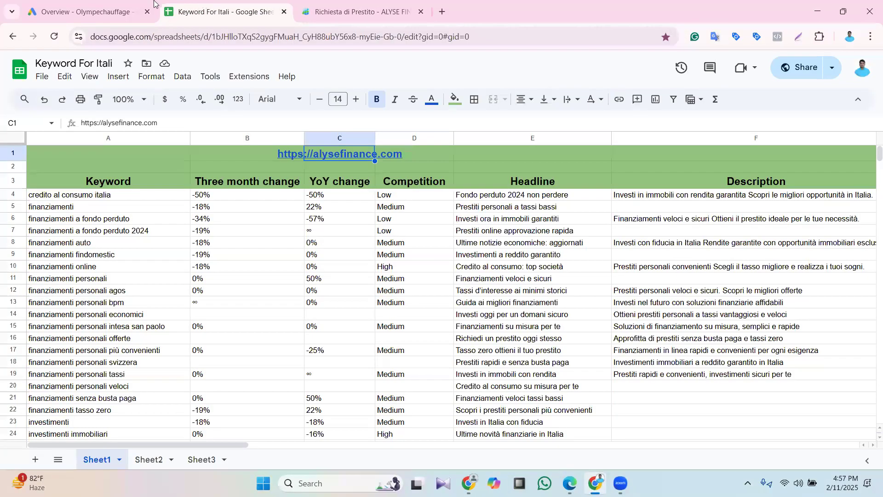
left_click(105, 3)
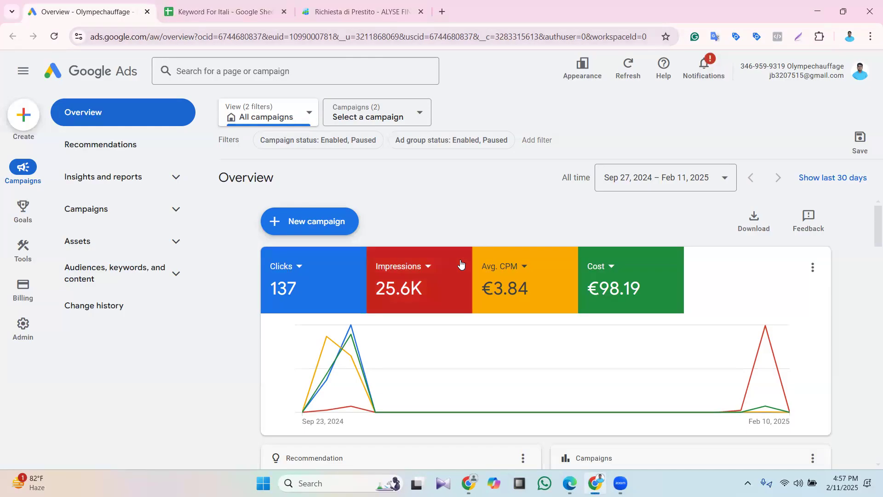
Start a new campaign with the Website traffic objective and accept the account-default conversion goals
left_click(339, 217)
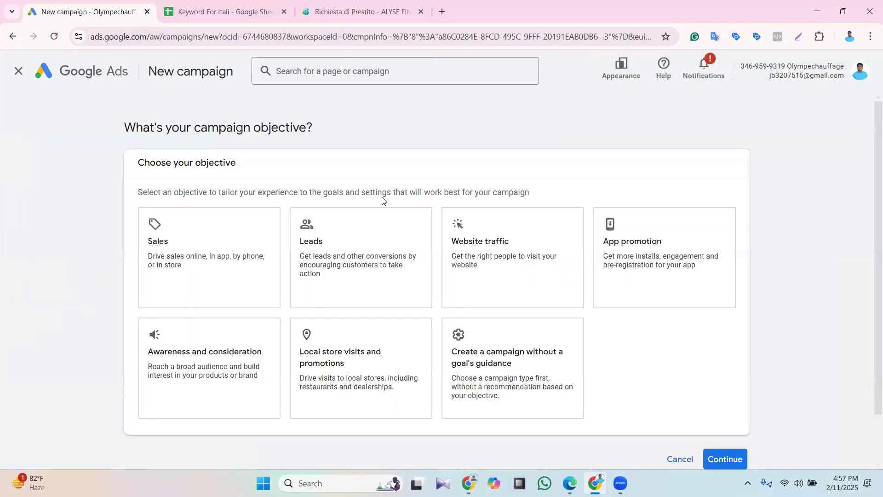
left_click(409, 237)
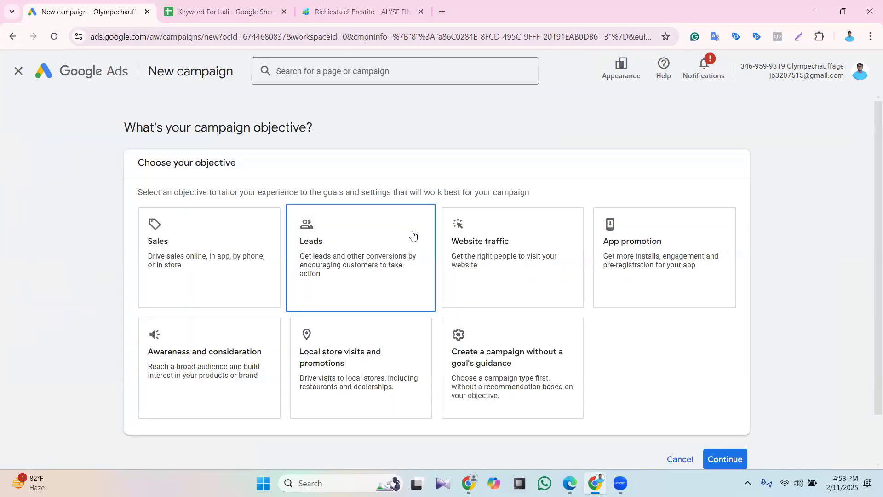
left_click(499, 267)
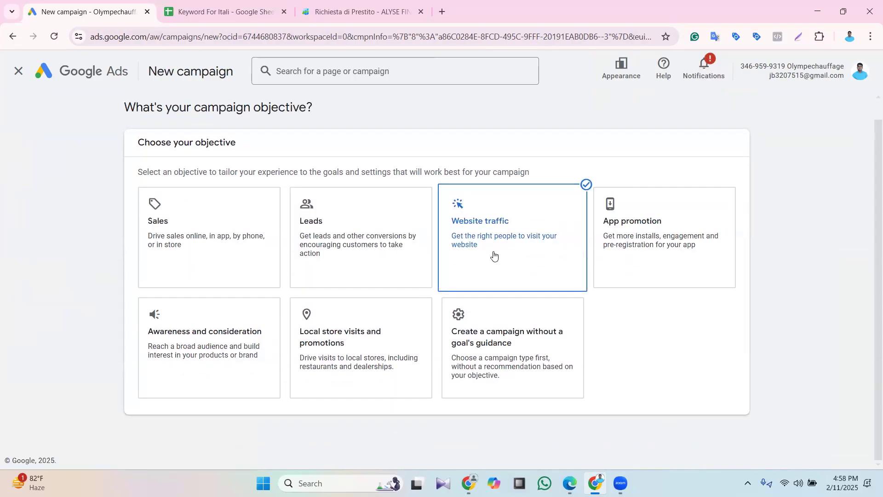
scroll(506, 230, "down", 5)
scroll(518, 207, "down", 3)
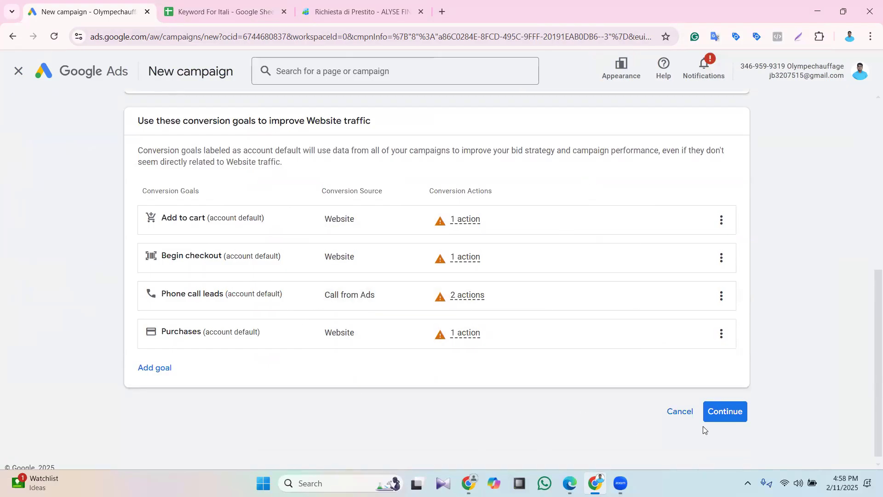
left_click(725, 413)
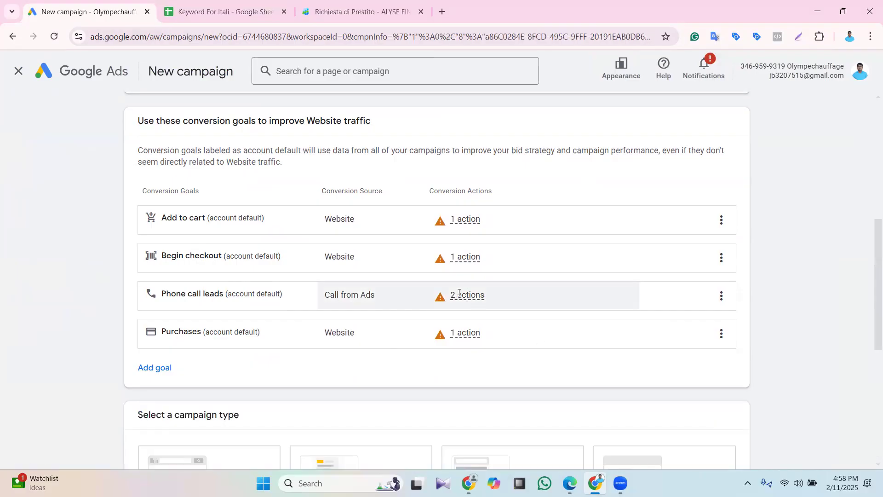
Choose Search as the campaign type and continue without entering a business website
scroll(453, 292, "down", 4)
scroll(368, 312, "down", 3)
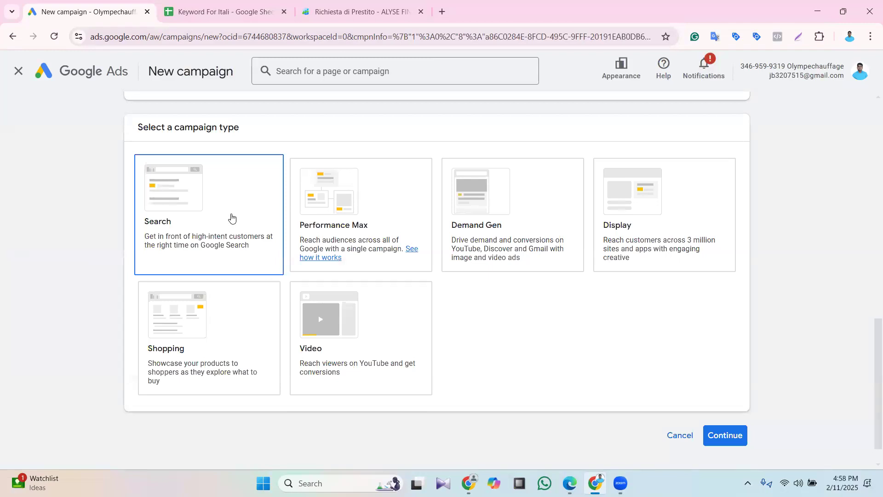
left_click(230, 218)
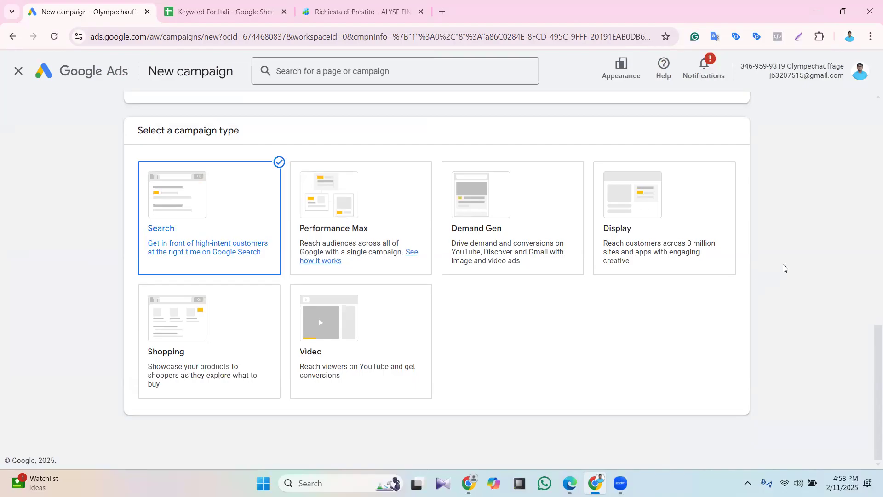
scroll(720, 262, "down", 3)
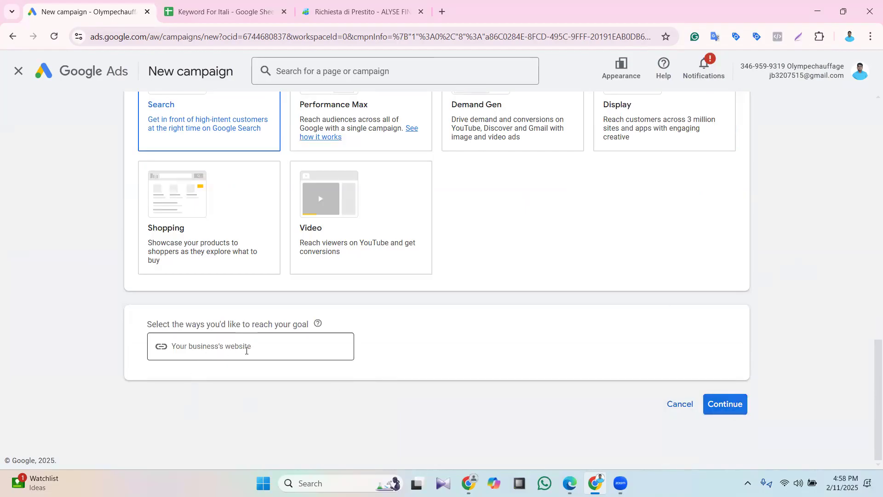
scroll(246, 350, "up", 1)
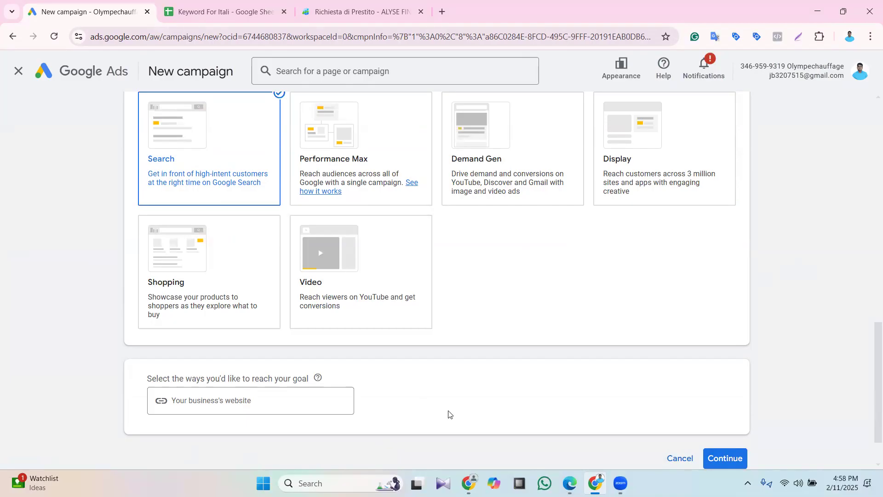
left_click(727, 457)
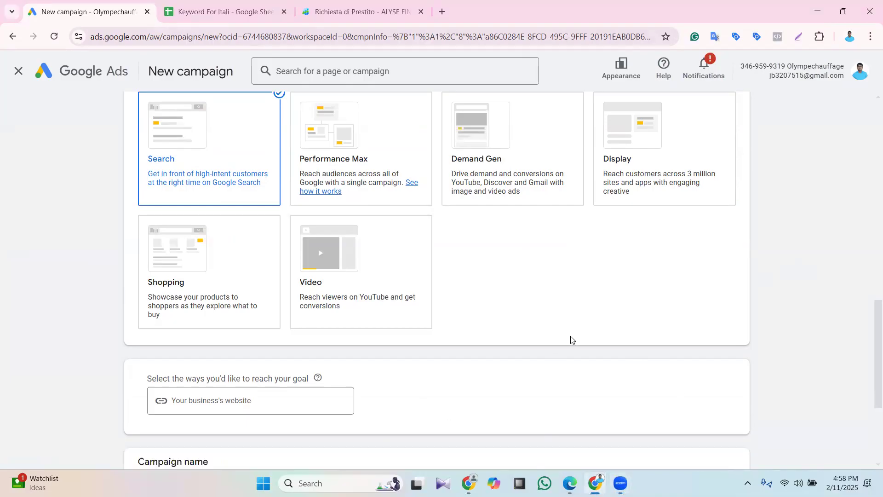
Name the campaign "Website traffic-Search-" followed by the advertiser's first name and "-11-2-2025", and continue to the bidding settings
scroll(547, 294, "down", 2)
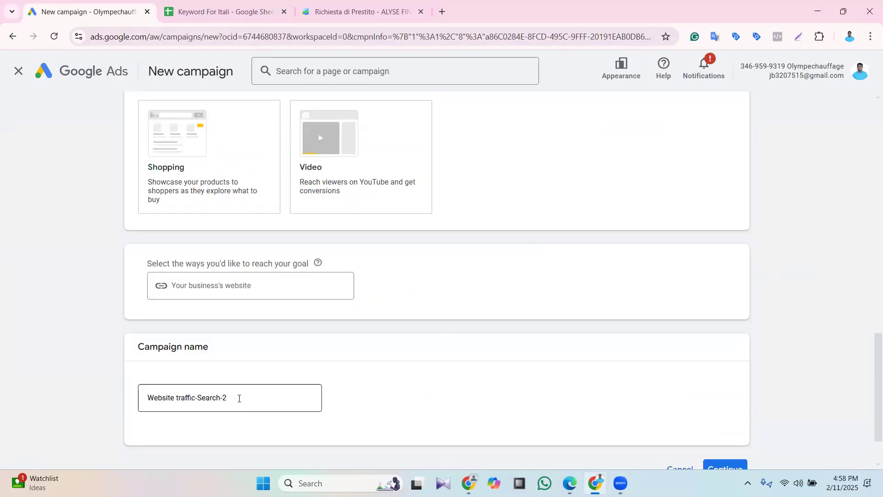
left_click_drag(244, 398, 129, 418)
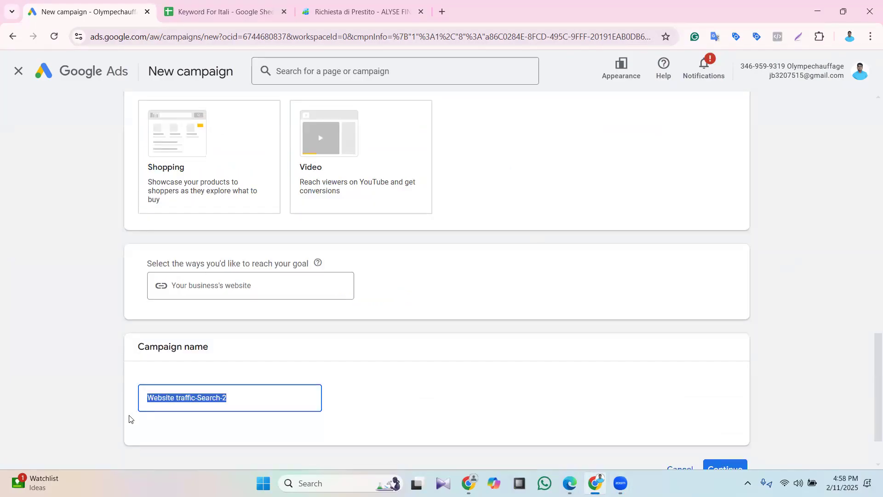
left_click(236, 397)
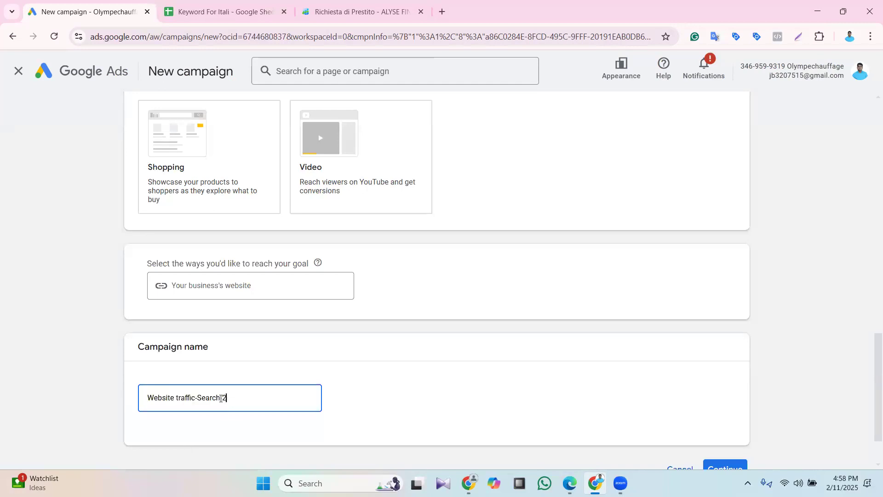
left_click_drag(237, 396, 221, 399)
left_click(241, 398)
key("BackSpace")
type("jiban-")
type("2")
key("BackSpace")
type("11-2-2025")
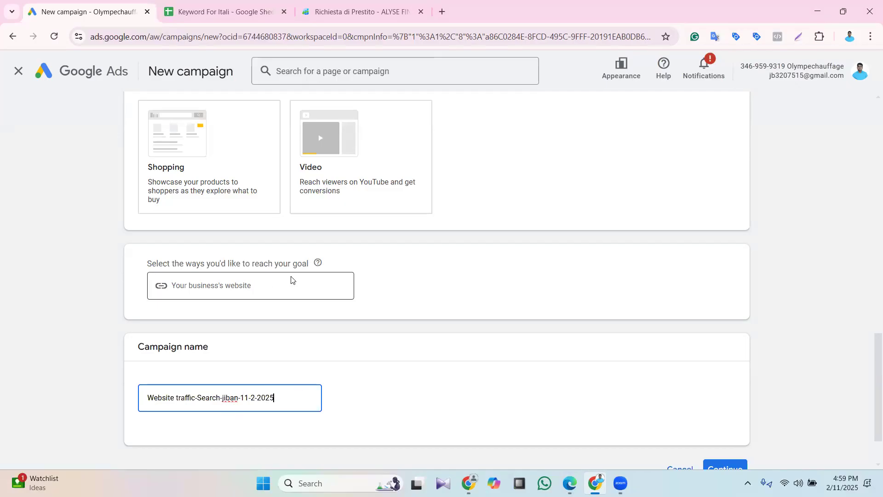
scroll(381, 275, "down", 2)
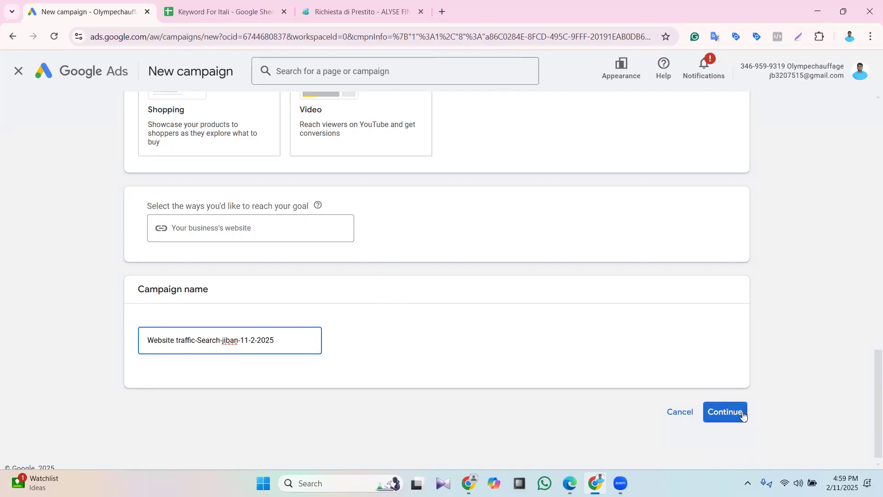
left_click(733, 422)
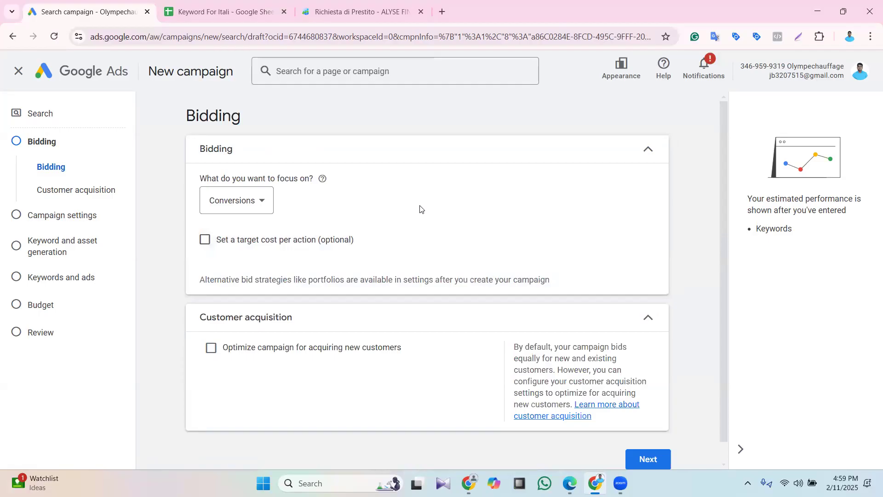
Keep Conversions as the bidding focus without a target cost per action, and proceed to the campaign settings
scroll(416, 157, "down", 1)
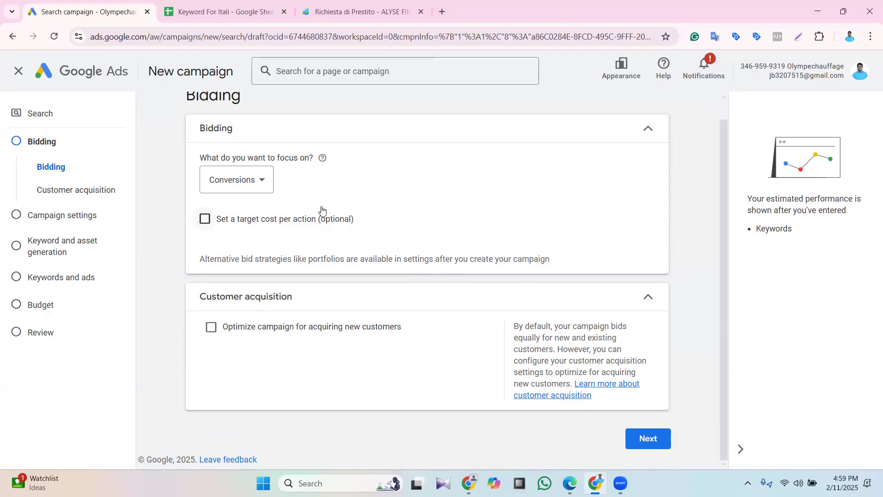
left_click(260, 179)
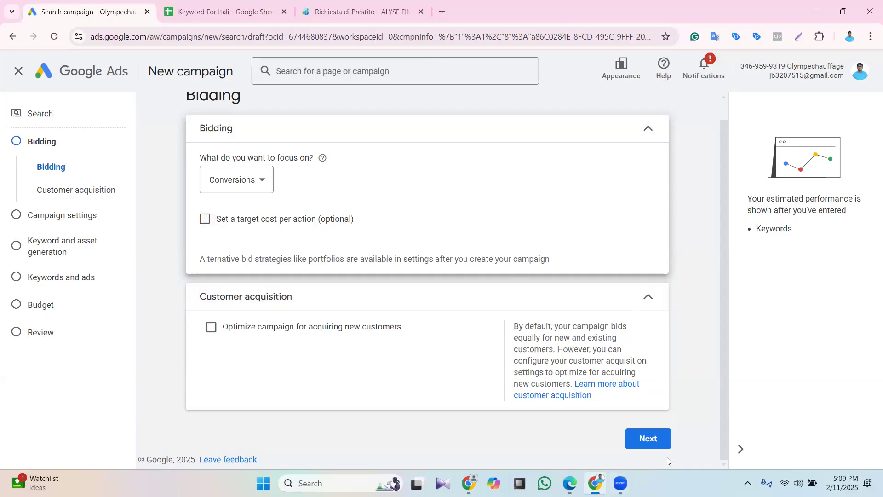
left_click(657, 445)
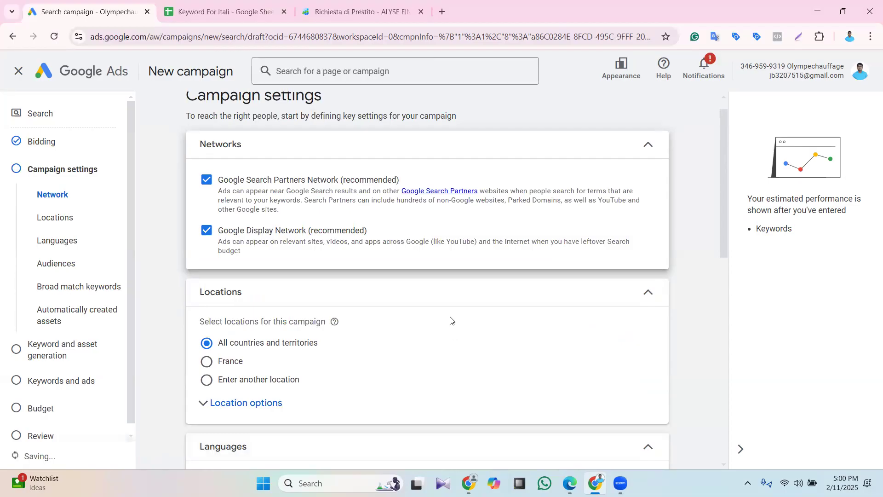
Exclude both the Google Search Partners Network and the Google Display Network from the campaign's networks
scroll(460, 320, "down", 1)
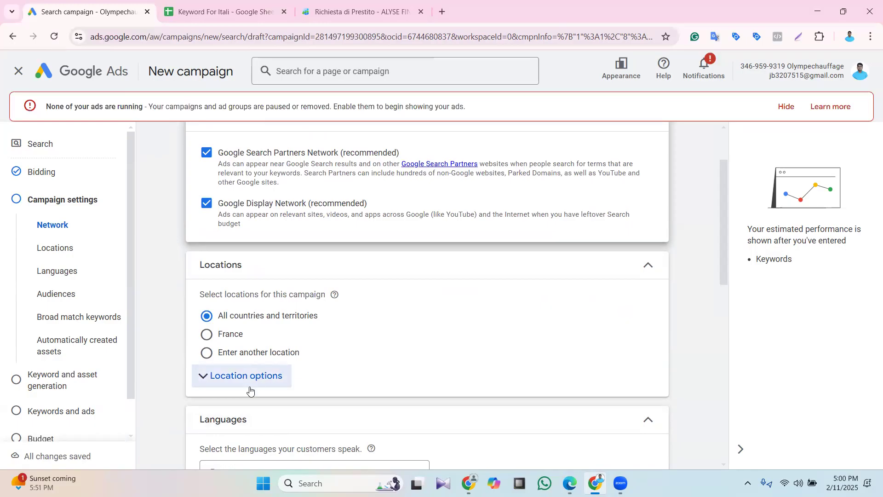
scroll(237, 177, "up", 2)
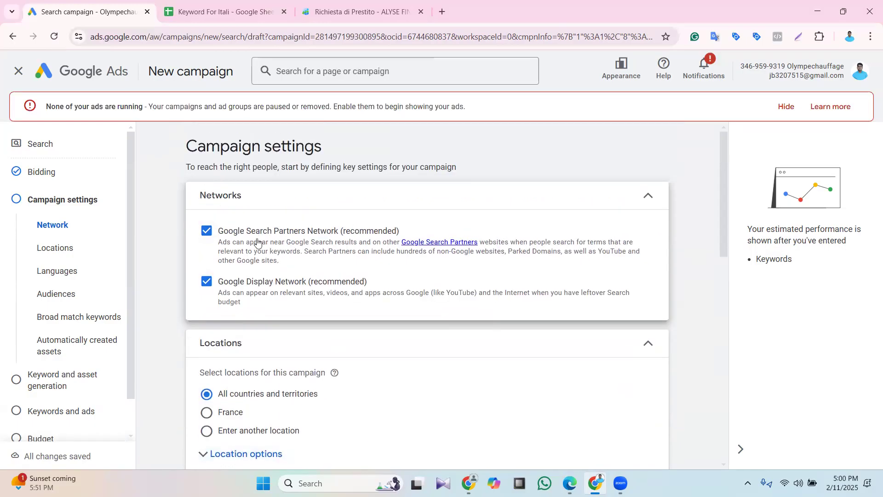
left_click(203, 237)
left_click(206, 282)
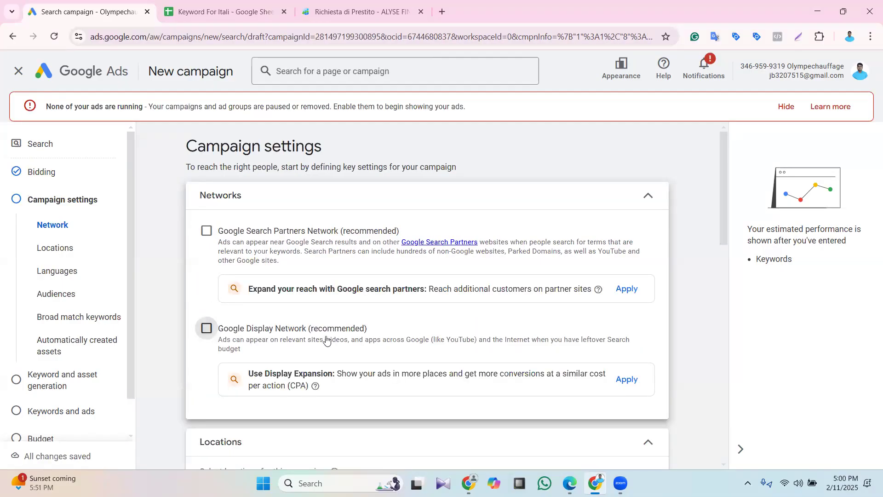
Switch the campaign's locations to a custom location and include the country Italy through the advanced location search
scroll(348, 291, "down", 2)
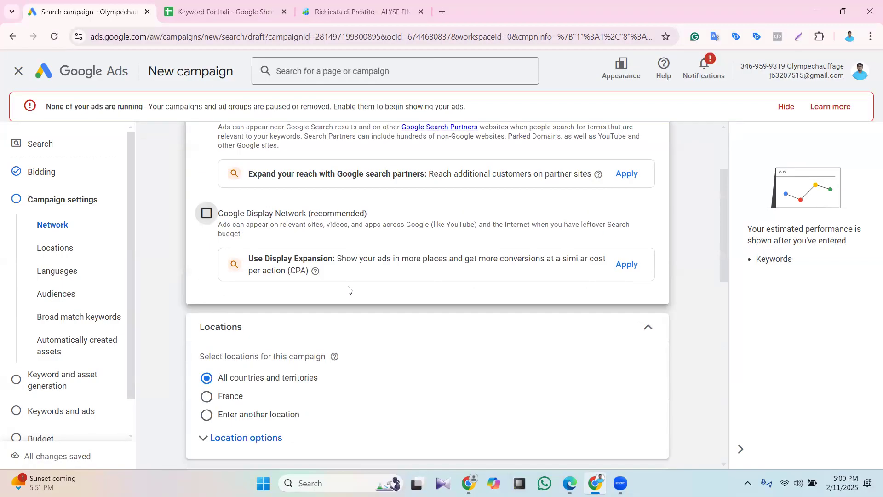
scroll(359, 295, "down", 2)
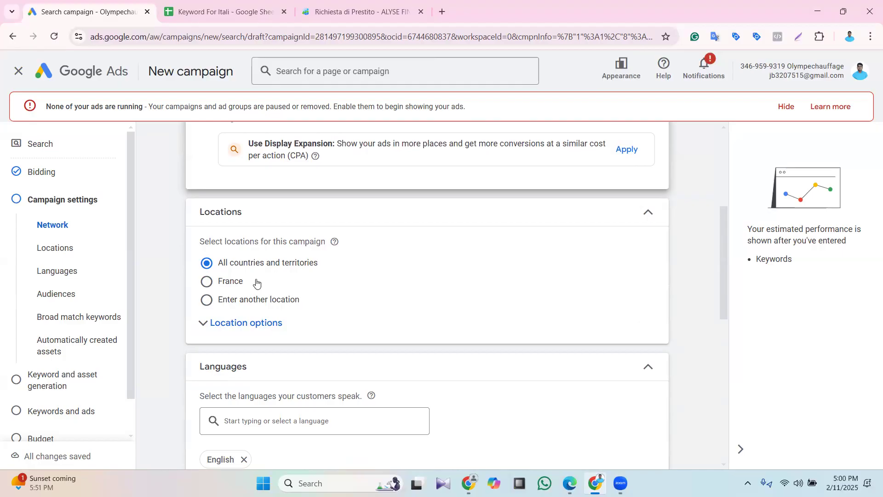
left_click(207, 300)
scroll(381, 277, "down", 1)
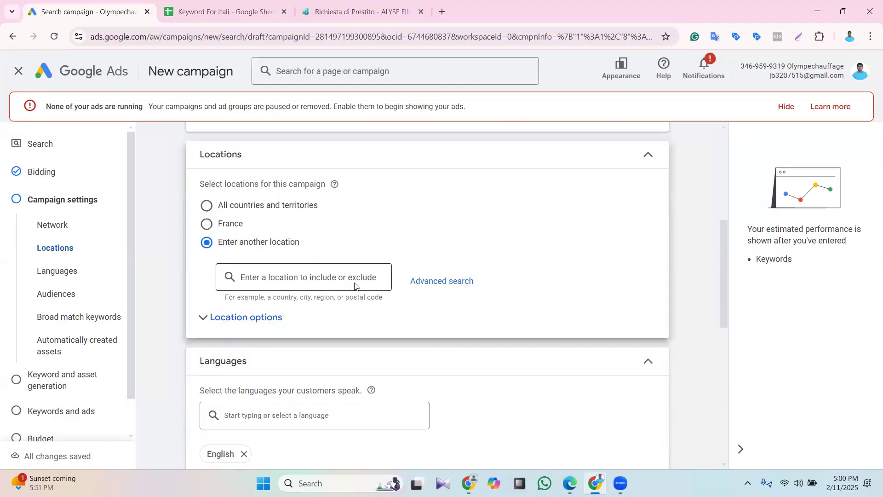
left_click(332, 278)
left_click(461, 282)
left_click(295, 159)
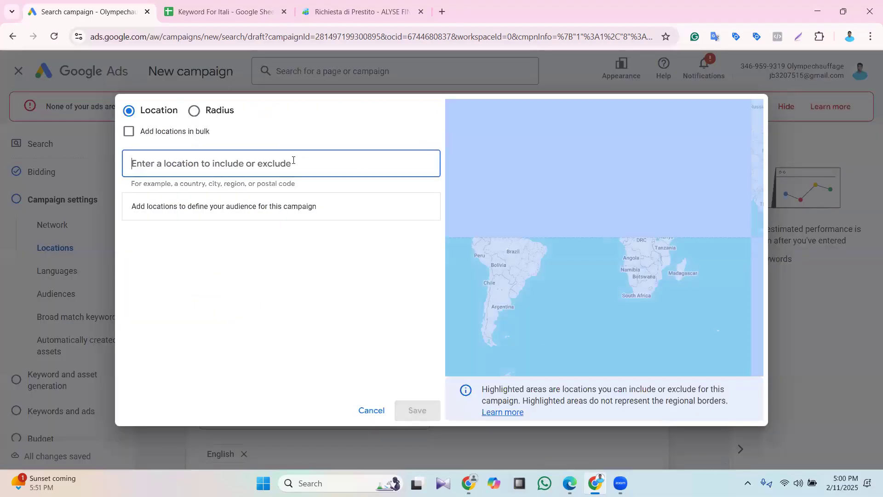
type("ita")
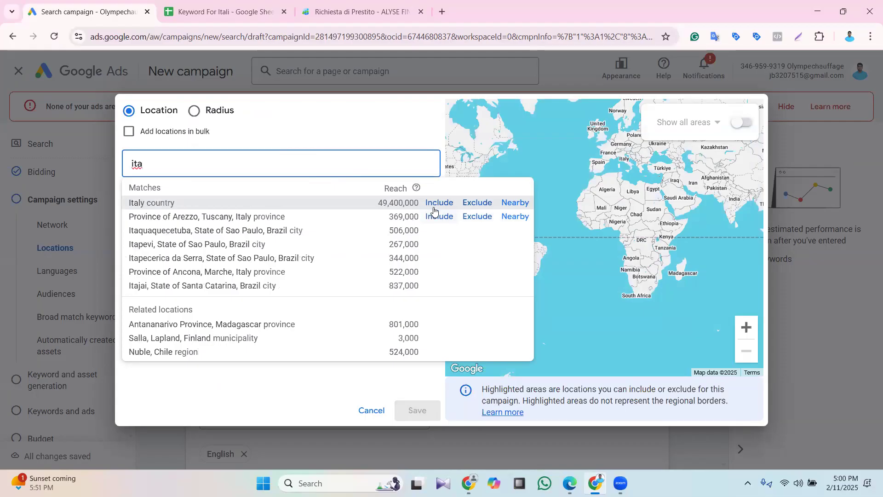
left_click(439, 203)
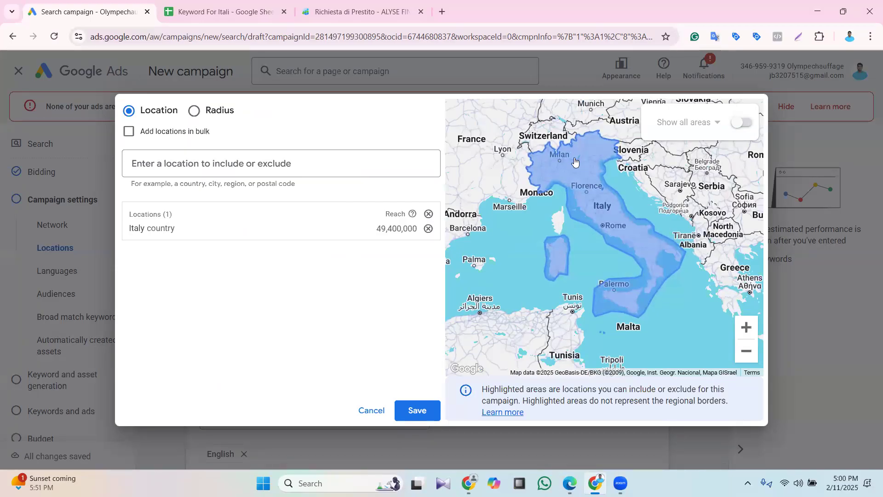
Try excluding the city of Milan, Lombardy, Italy from the targeted locations, and remove that exclusion again
left_click(260, 164)
type("mi")
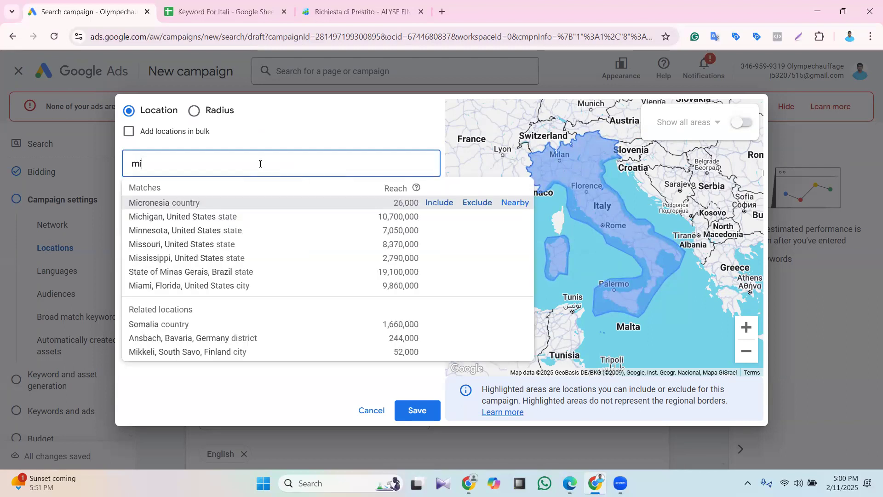
type("lan")
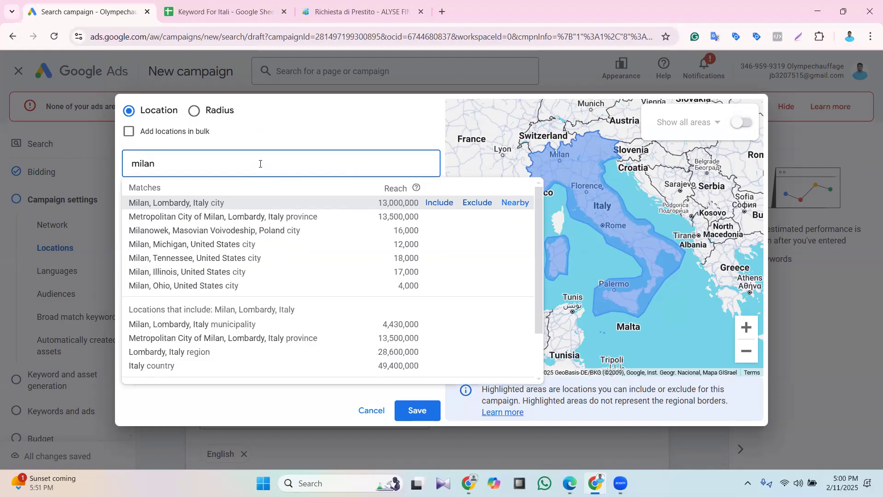
left_click(476, 206)
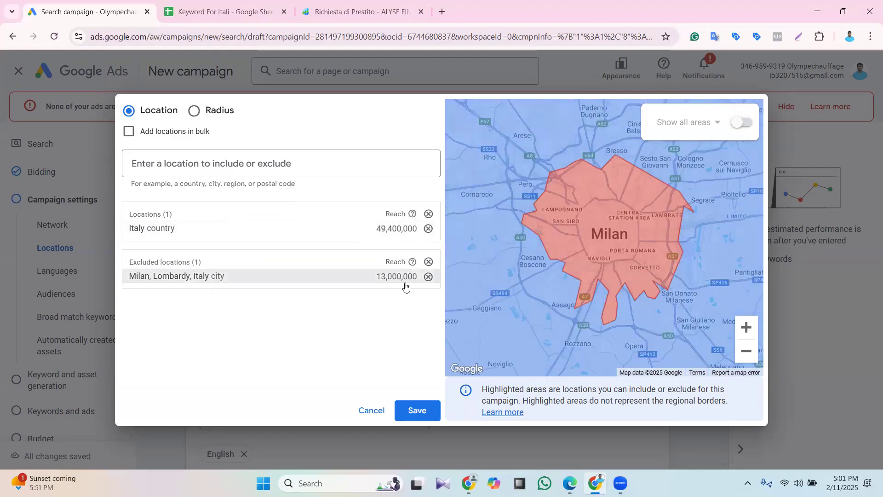
left_click(428, 277)
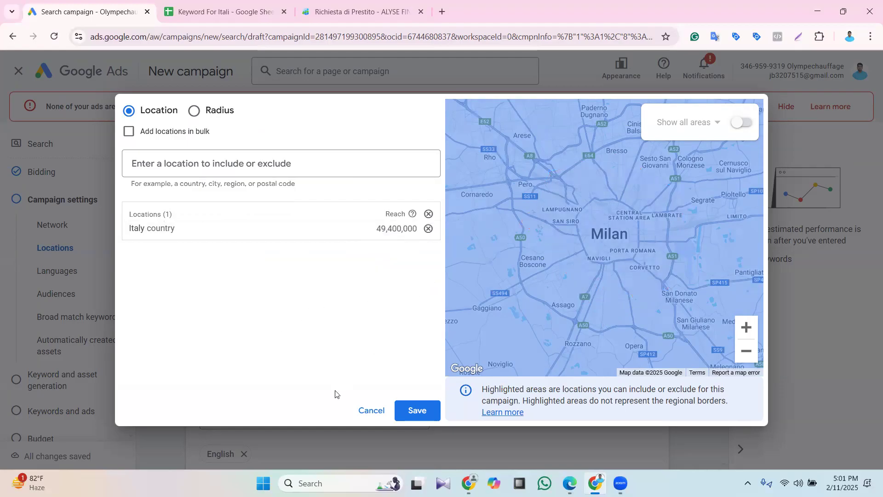
Try setting up a 20 km radius target around Milan, and save the location selection
scroll(619, 230, "down", 2)
left_click(193, 113)
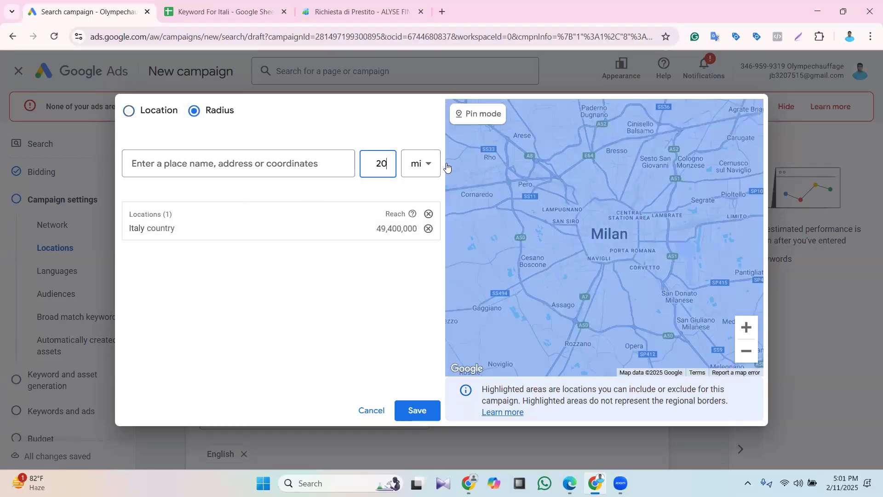
left_click(423, 173)
left_click(420, 202)
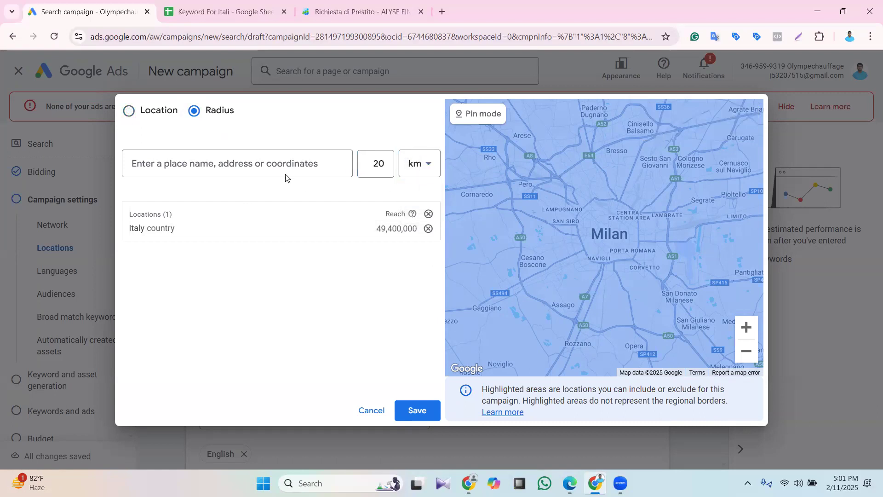
left_click(274, 165)
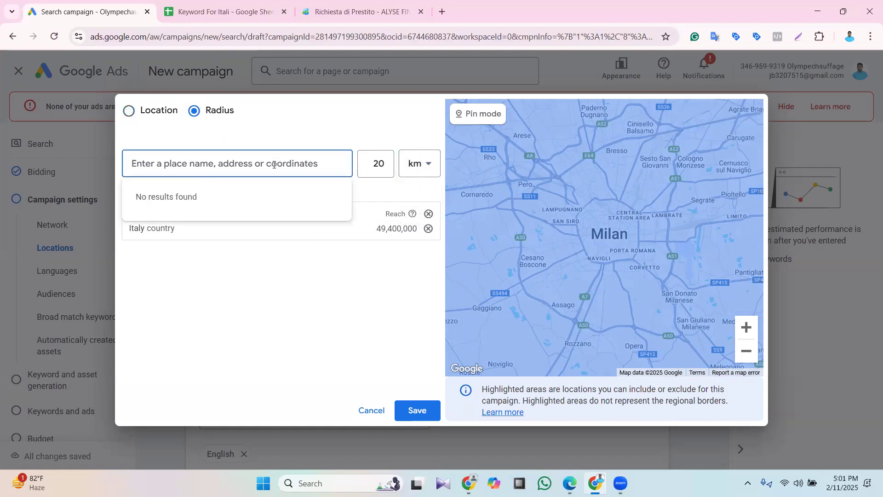
type("mil")
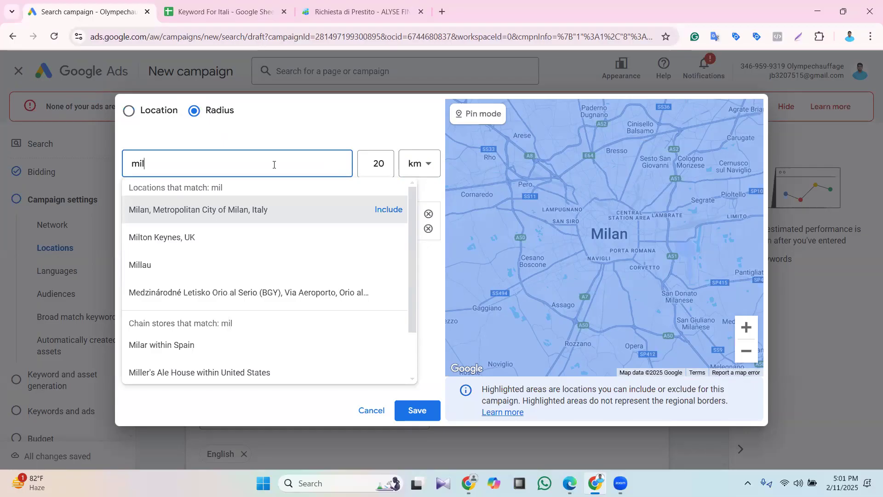
type("an")
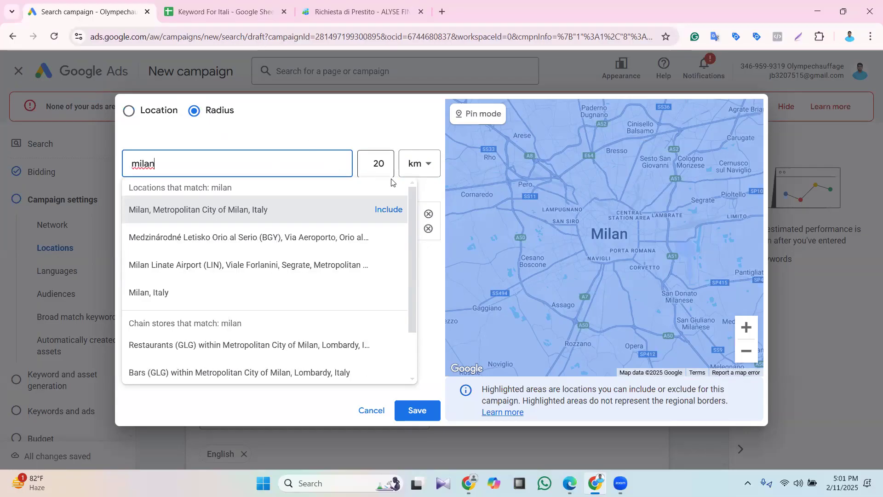
left_click(417, 411)
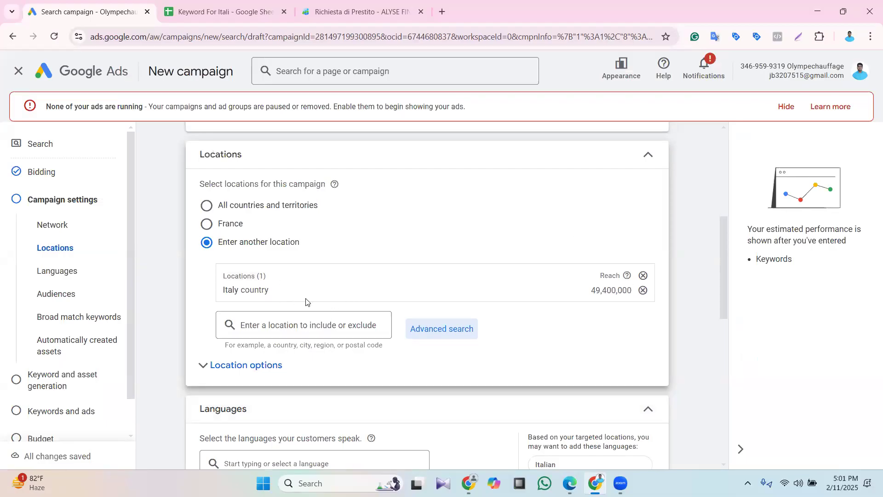
Try replacing Italy with a 50 mi radius around Milan, Metropolitan City of Milan, Italy, and remove that radius target again
left_click(642, 291)
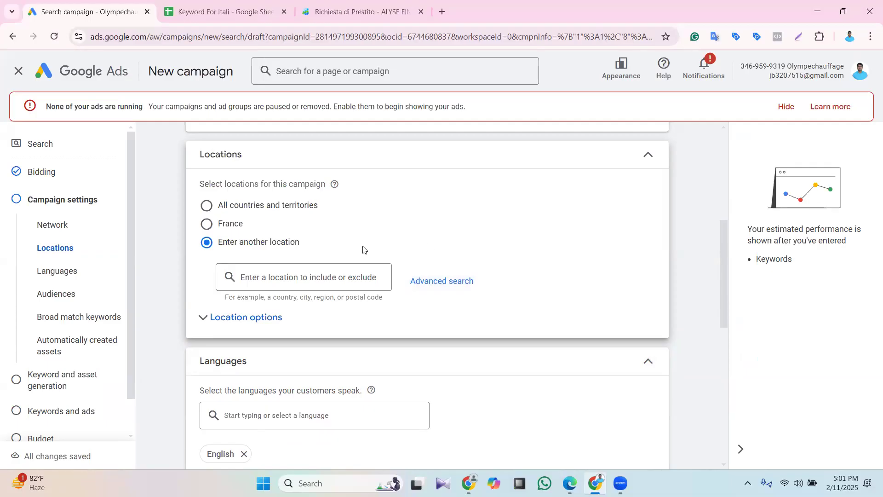
left_click(440, 280)
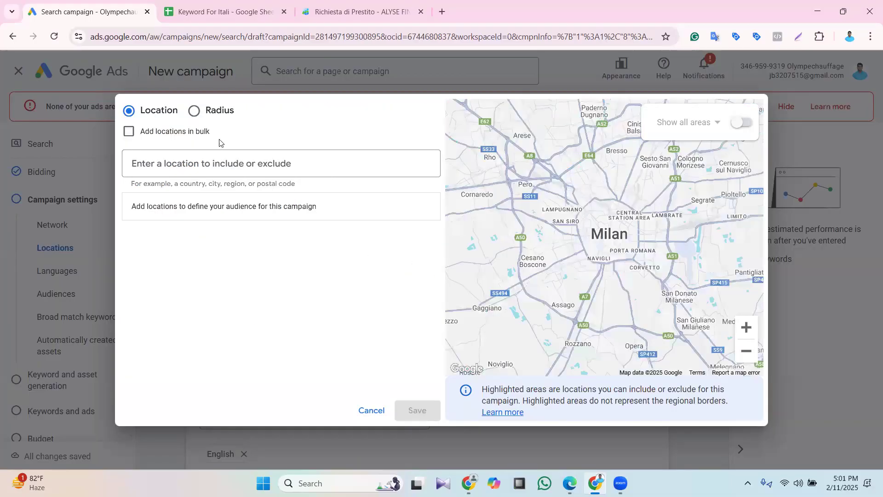
left_click(194, 111)
left_click(276, 165)
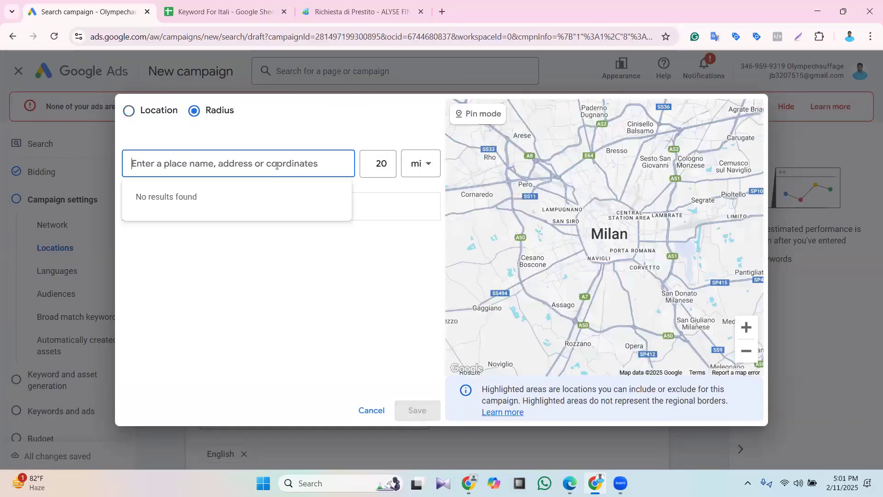
type("mi")
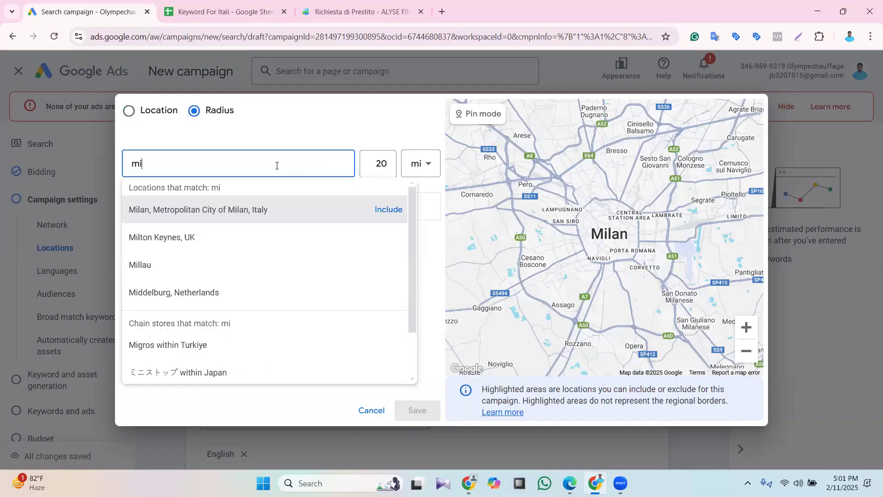
type("lan")
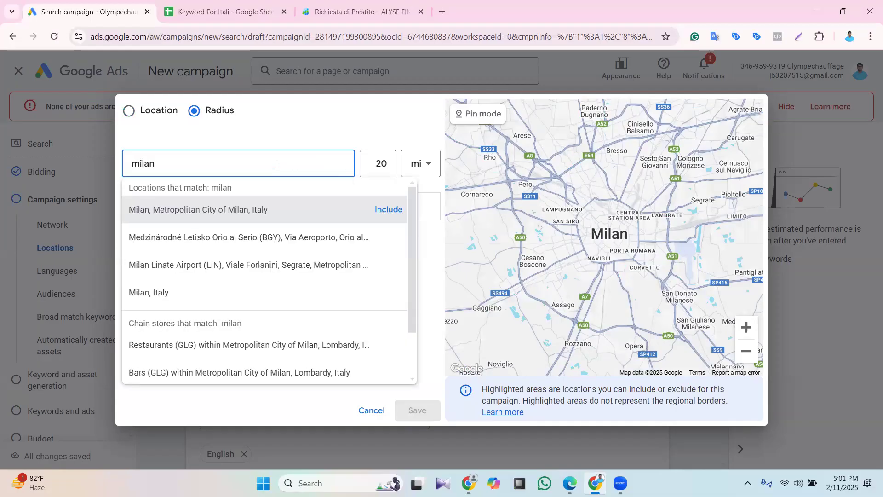
left_click(386, 165)
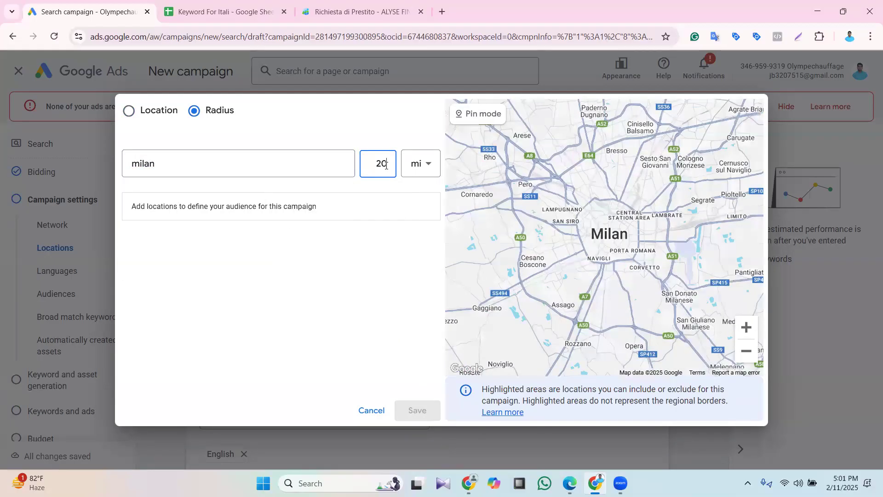
double_click(386, 165)
type("50")
left_click(264, 158)
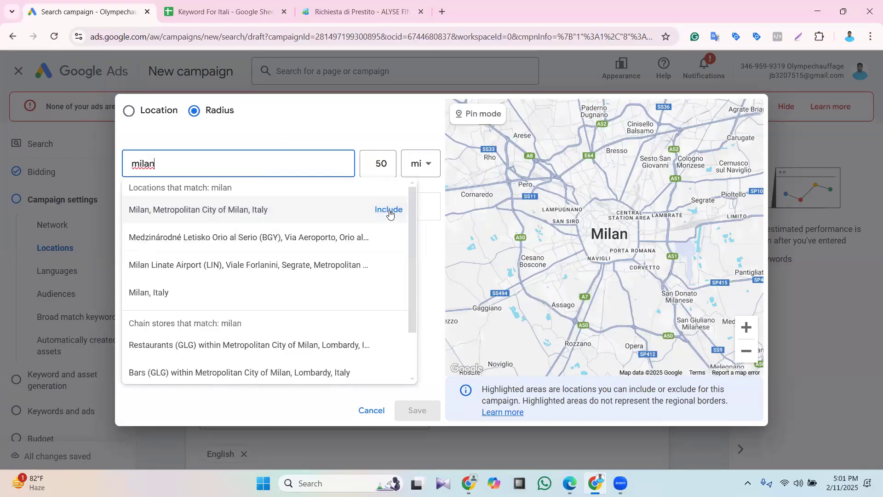
left_click(389, 214)
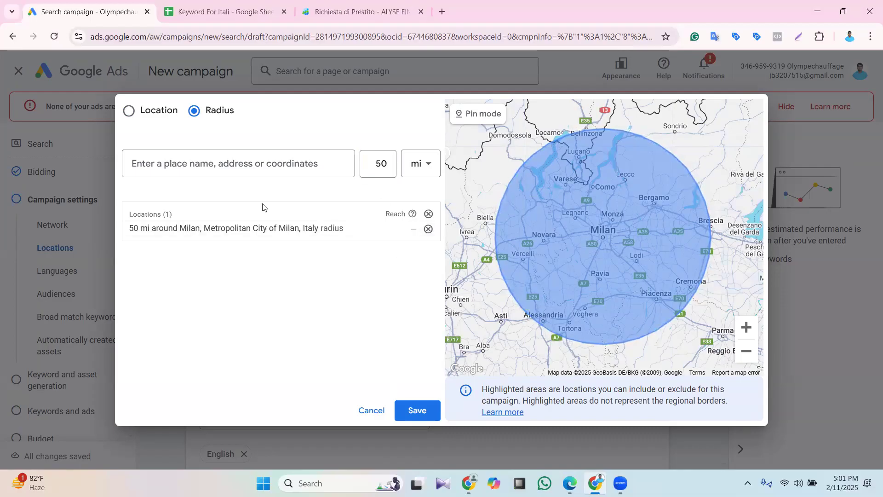
left_click(428, 230)
Include the country Italy as the campaign's target location through the advanced location search, and save it
left_click(129, 110)
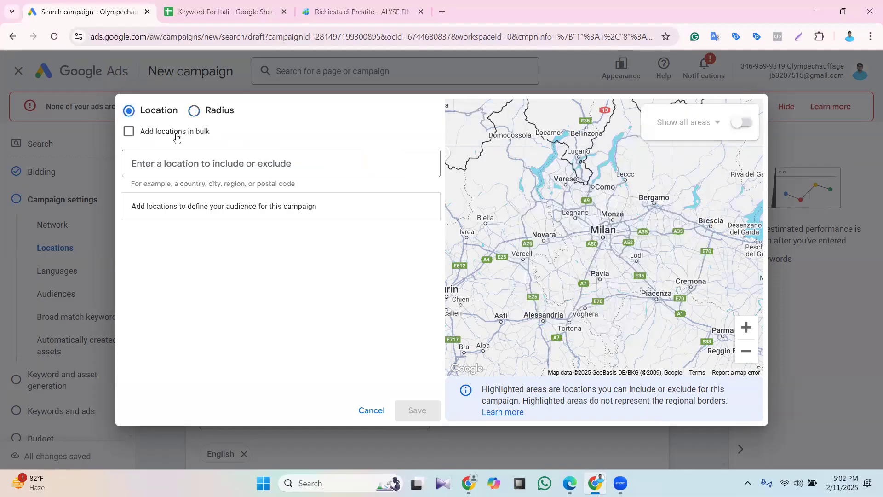
left_click(227, 165)
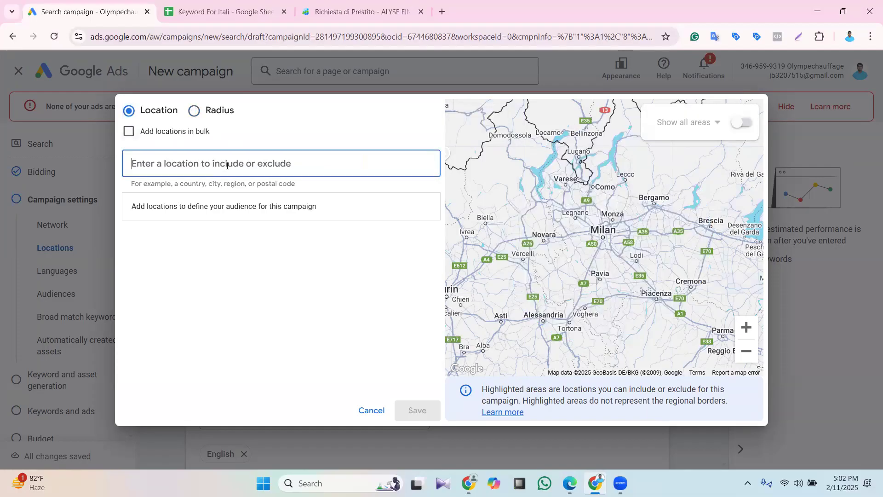
type("ita")
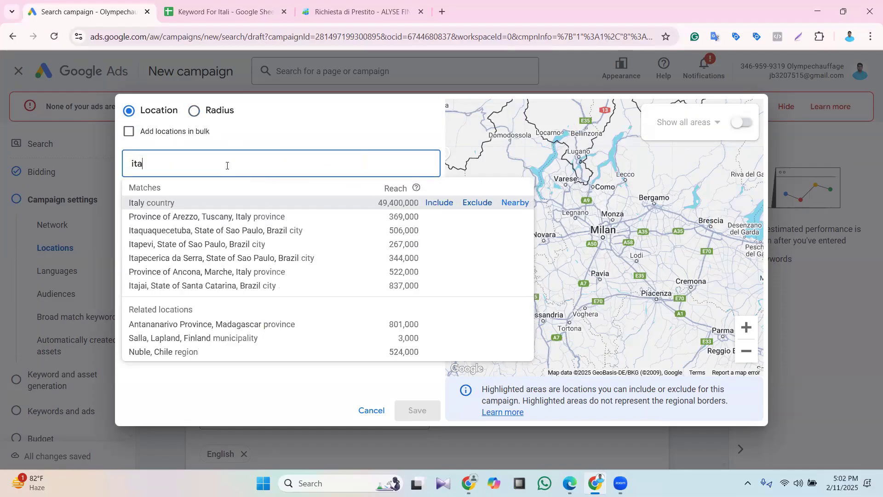
left_click(439, 202)
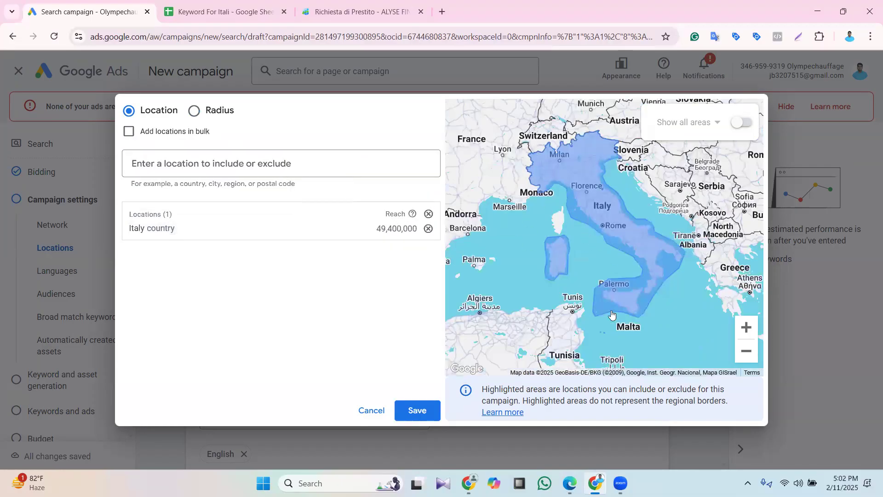
left_click(403, 420)
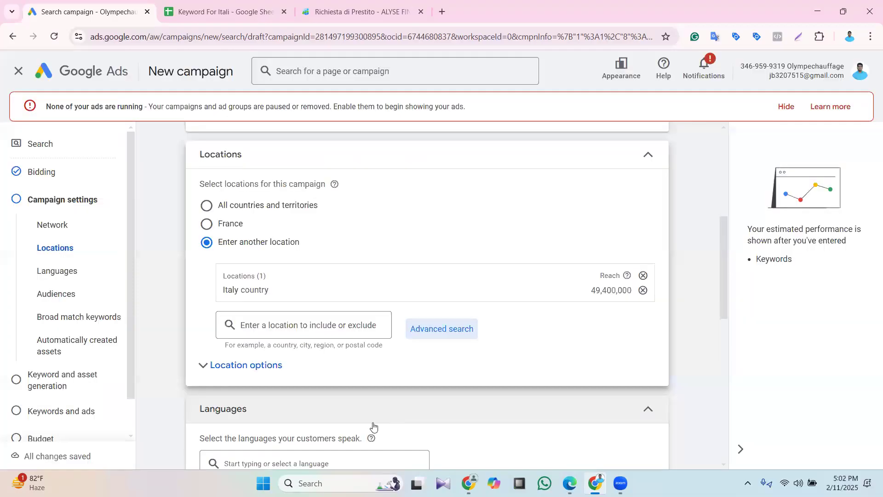
Add Italian to the campaign's languages alongside English
scroll(528, 270, "down", 1)
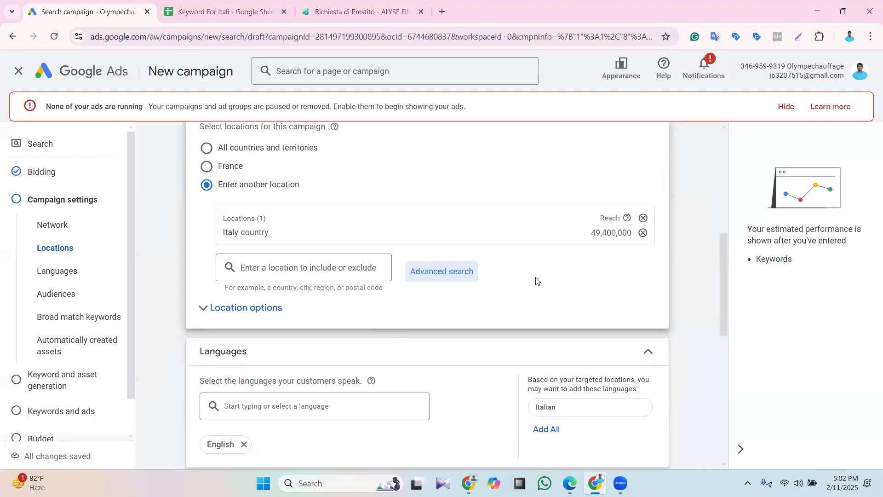
scroll(536, 281, "down", 1)
scroll(404, 322, "down", 1)
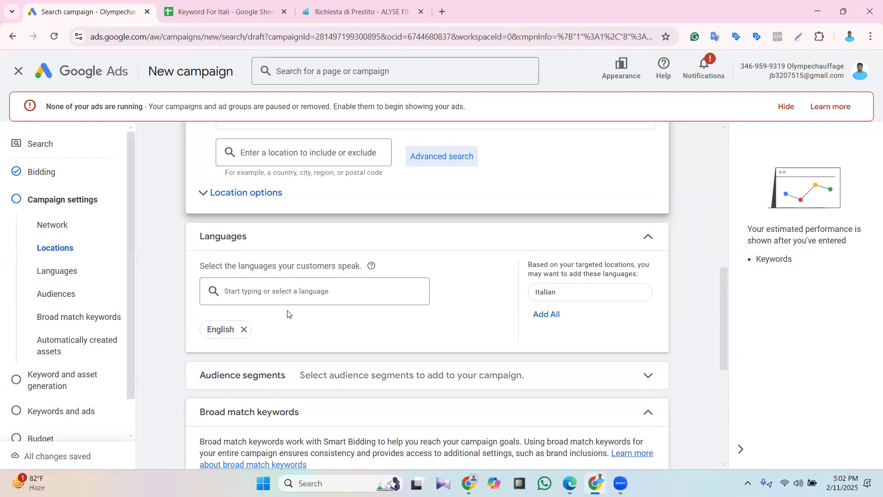
left_click(270, 287)
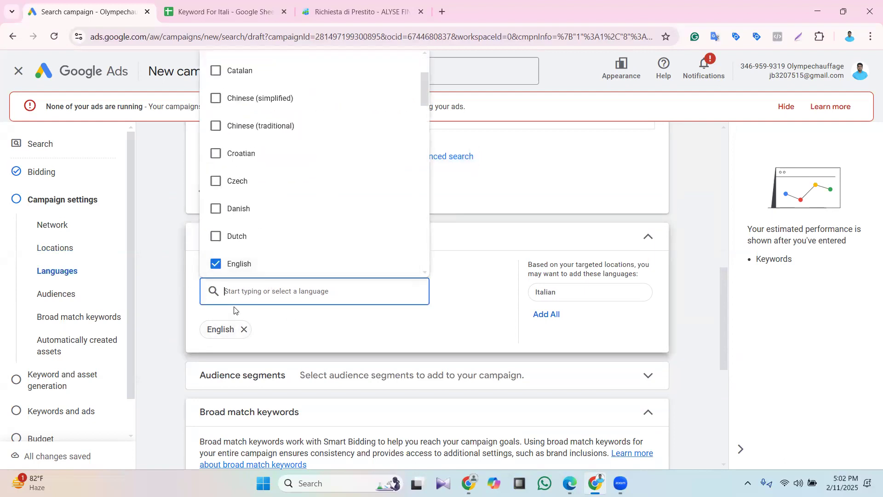
type("it")
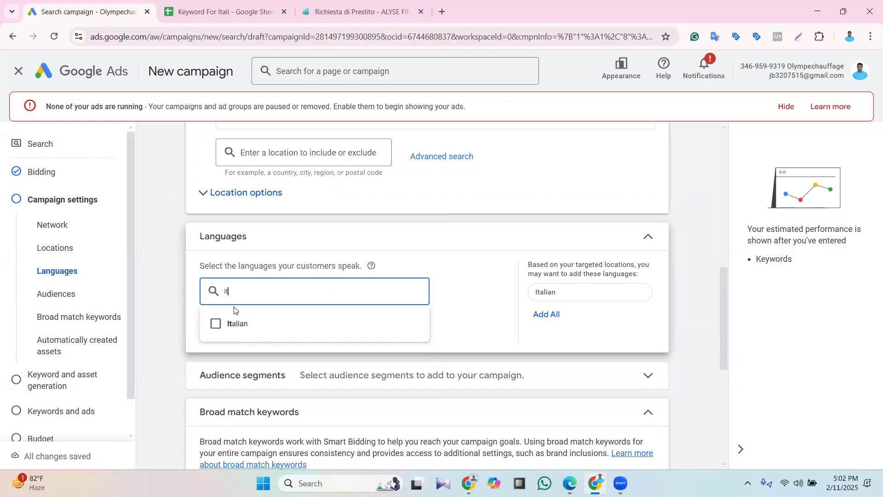
left_click(247, 324)
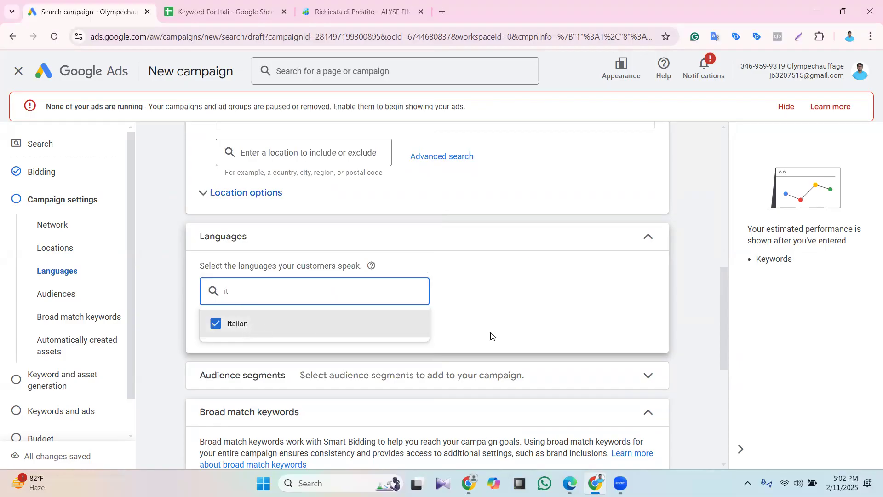
left_click(528, 357)
Examine the audience segments section and its targeting and observation options without selecting any segment, and collapse it again
scroll(432, 226, "down", 2)
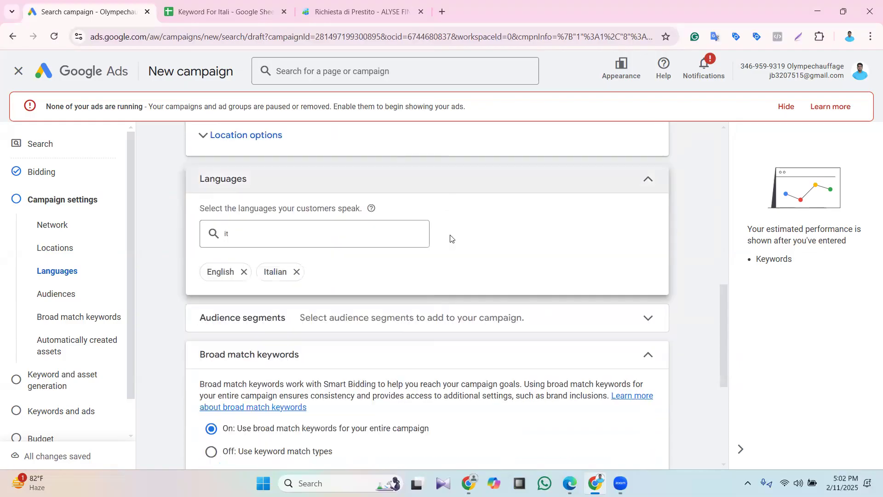
left_click(295, 260)
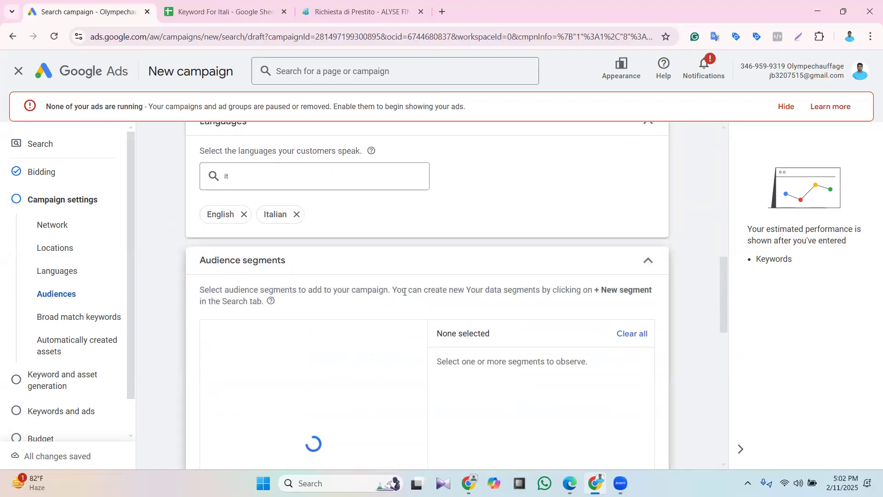
scroll(403, 301, "down", 2)
scroll(292, 347, "down", 2)
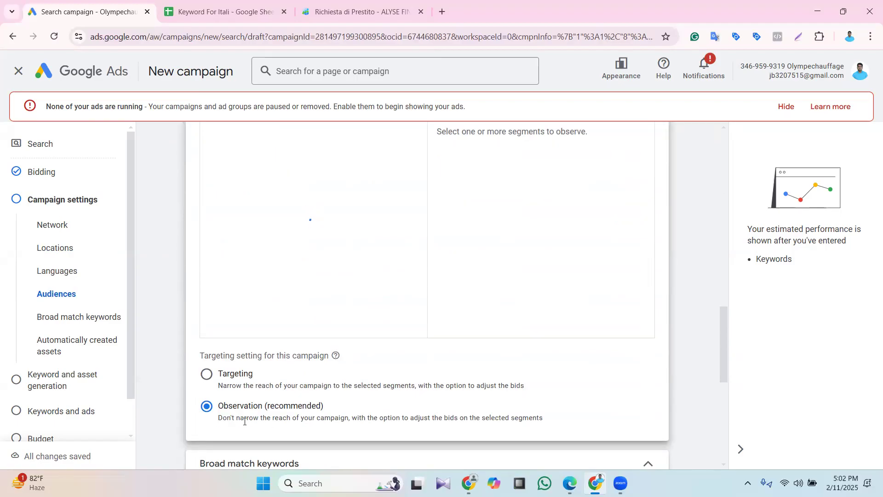
scroll(345, 359, "up", 4)
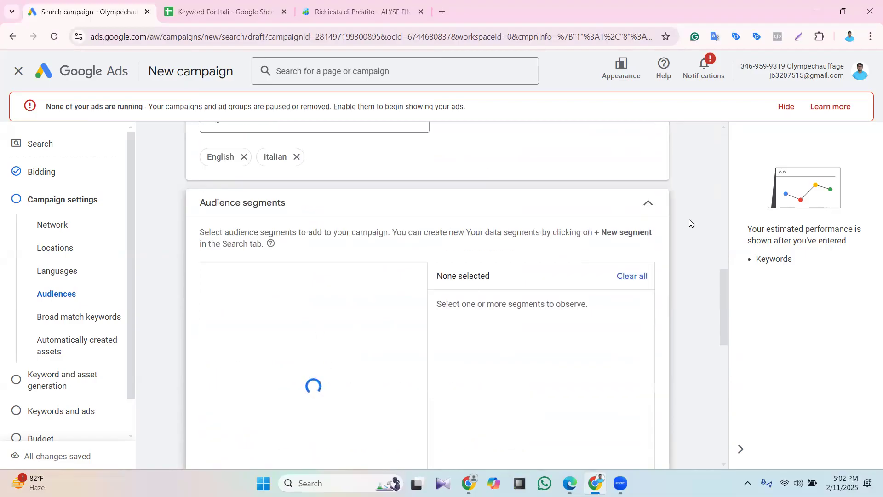
left_click(648, 201)
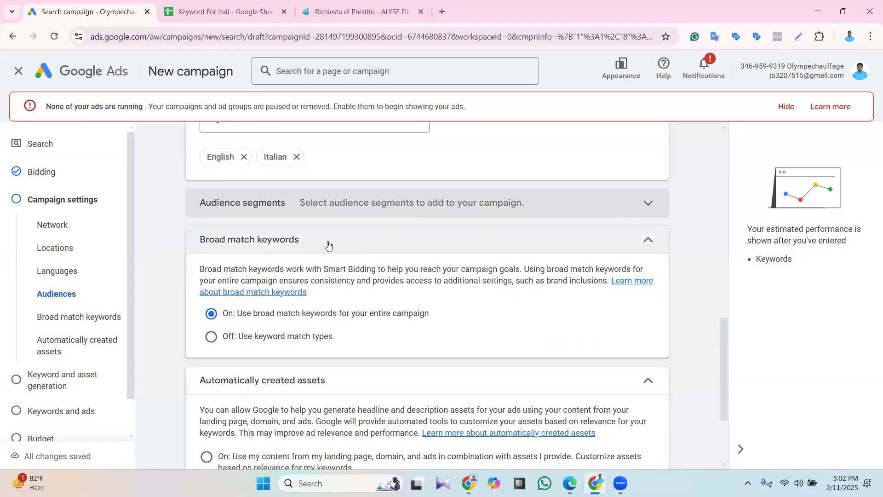
Turn off broad match keywords so the campaign uses keyword match types, and hide the notice about no ads running
left_click(311, 241)
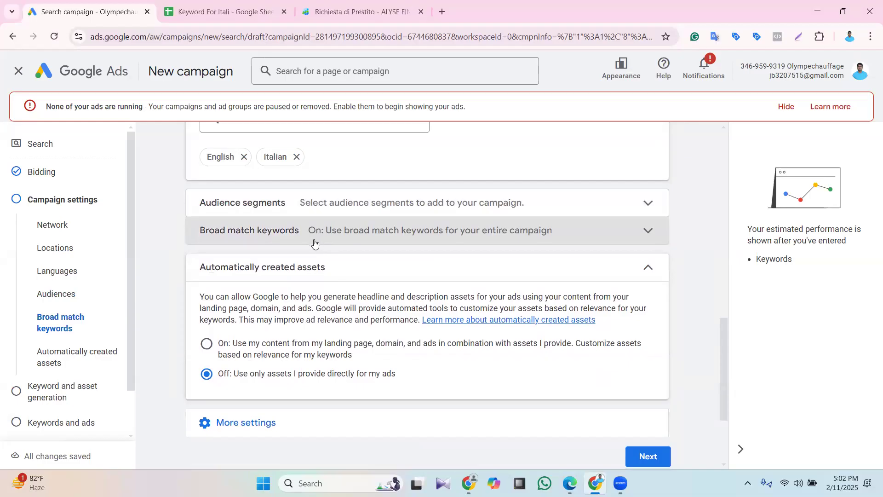
left_click(315, 239)
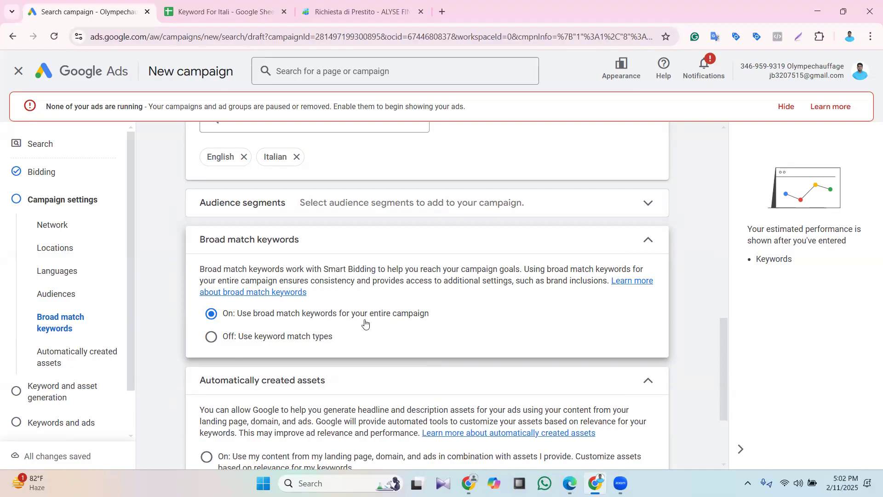
left_click(787, 107)
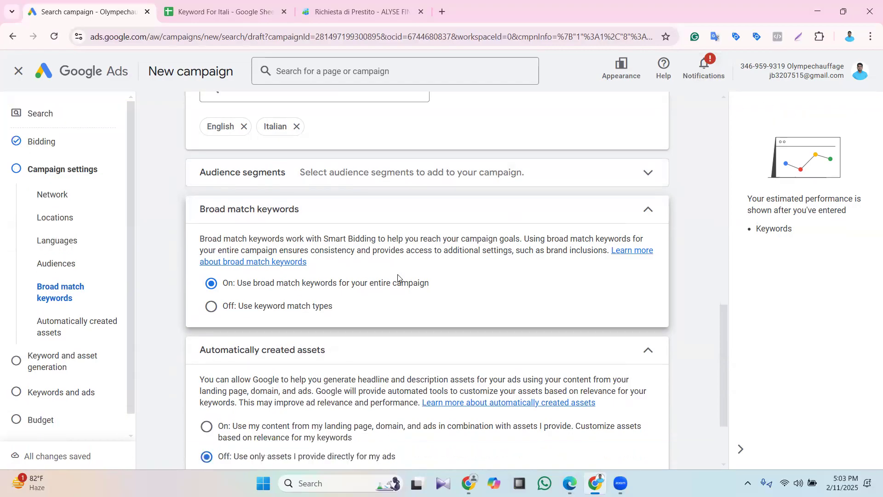
left_click(211, 306)
left_click(647, 209)
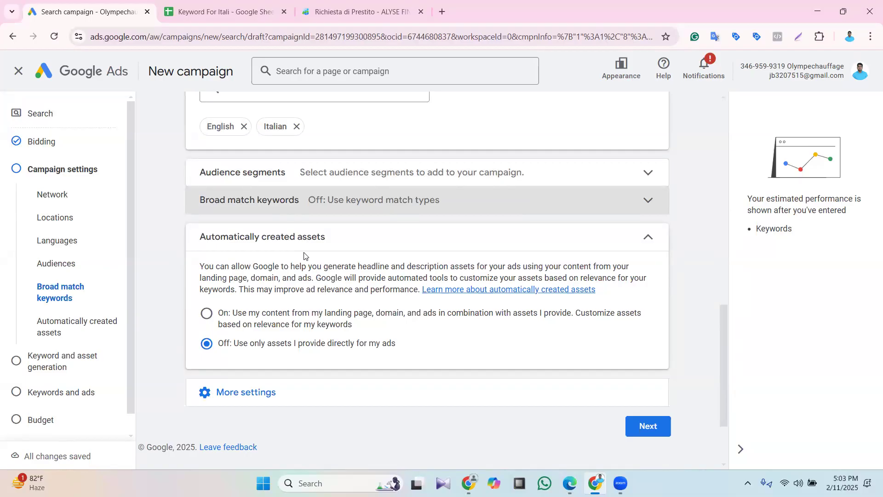
Collapse the automatically created assets section and open the ad rotation options among the additional campaign settings
left_click(630, 235)
left_click(255, 265)
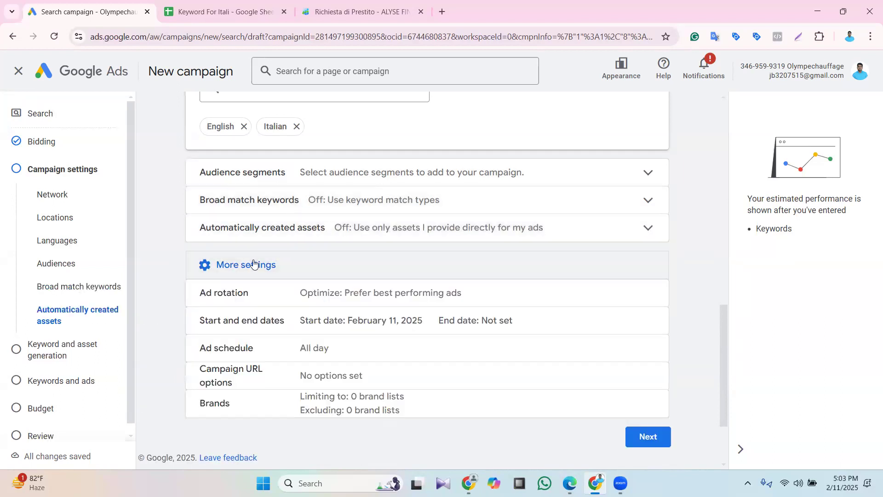
left_click(315, 298)
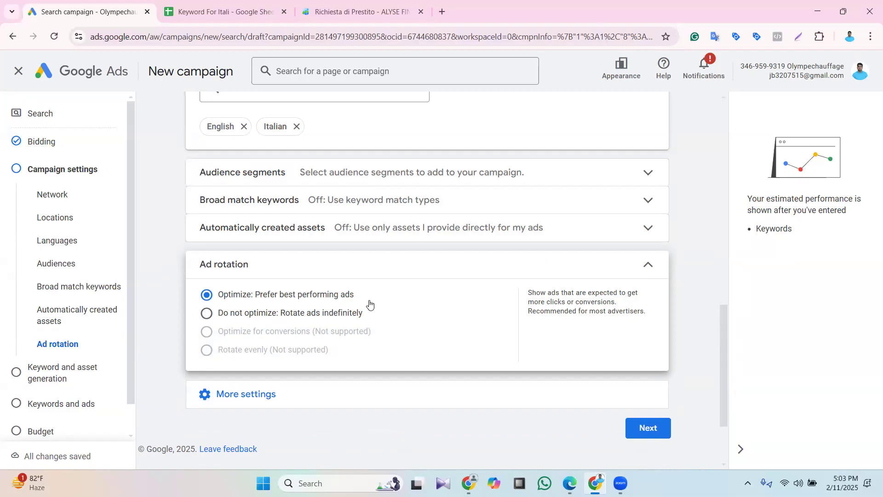
Collapse the ad rotation options and review the ad schedule among the additional settings without changing it, closing both again
left_click(285, 275)
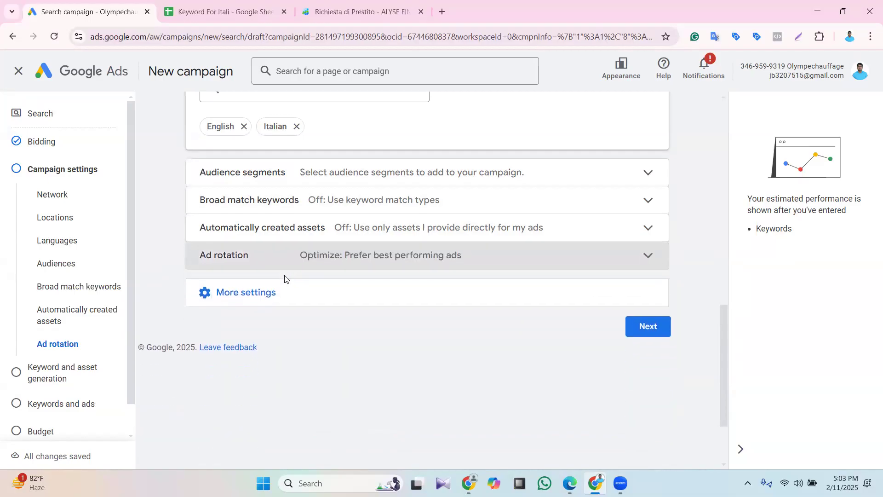
left_click(275, 290)
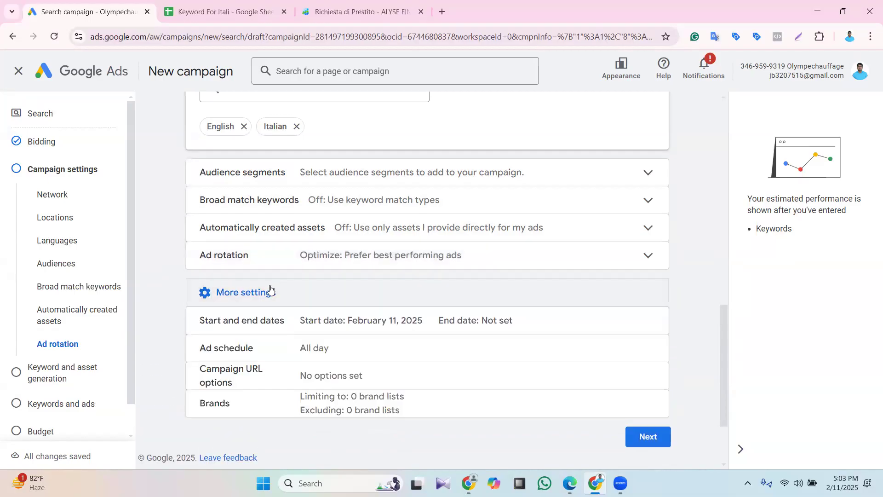
left_click(333, 354)
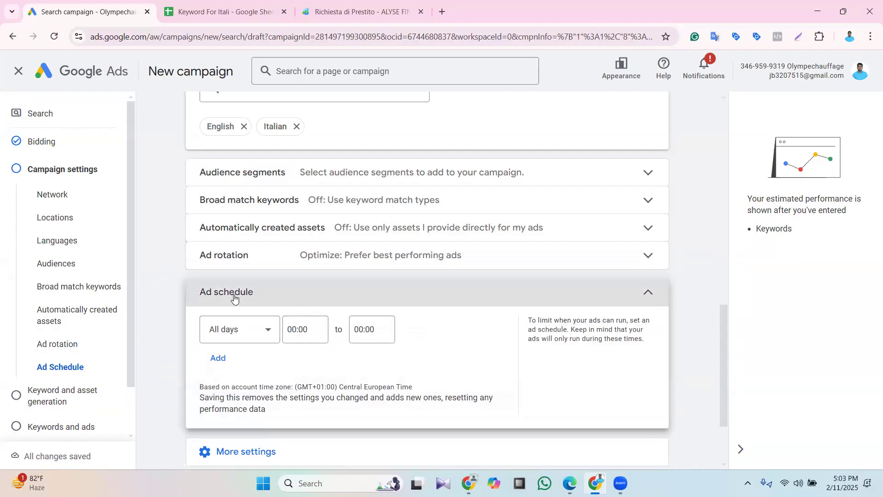
left_click(236, 296)
left_click(266, 322)
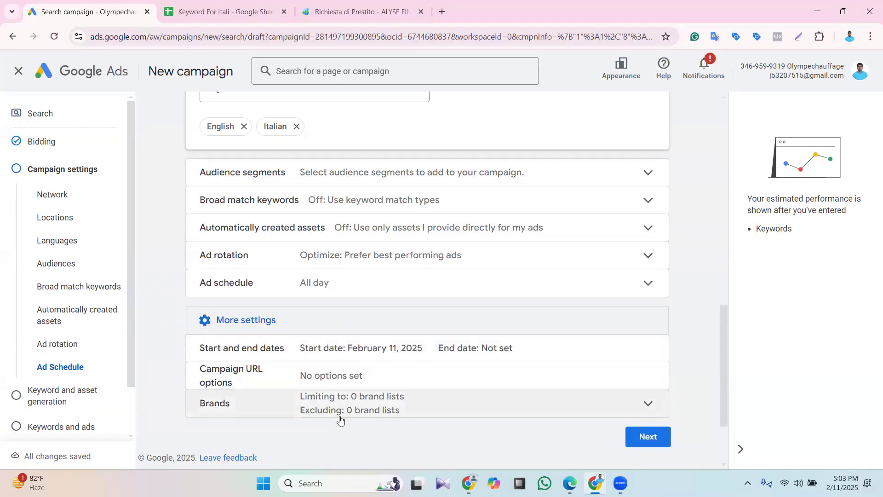
left_click(317, 322)
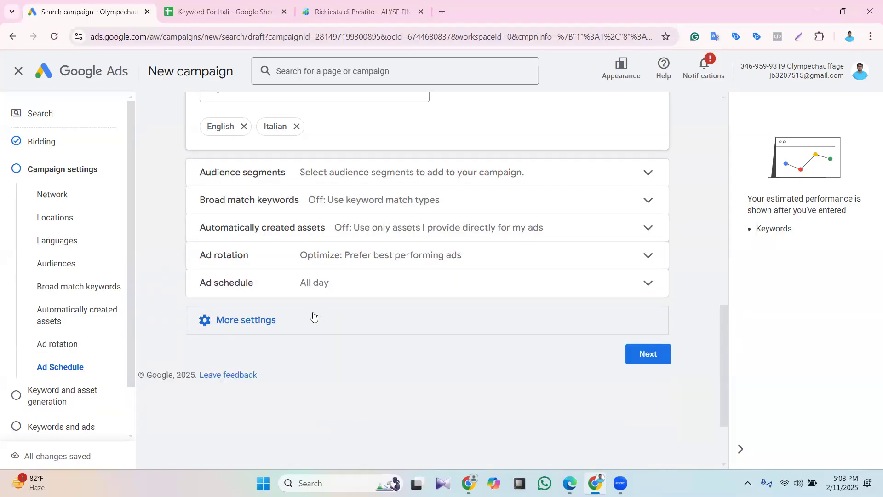
Review and complete the campaign settings, and skip the AI keyword and asset generation to reach the keywords and ads stage
scroll(414, 315, "up", 10)
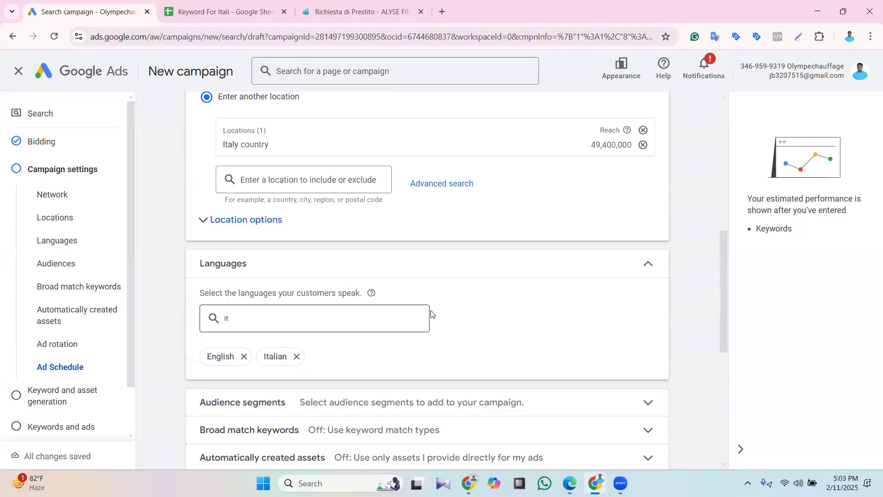
scroll(566, 348, "down", 12)
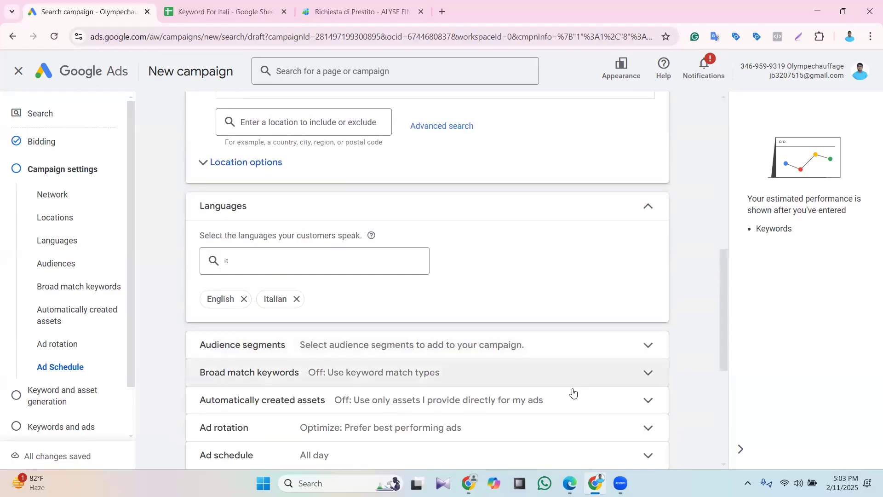
left_click(647, 251)
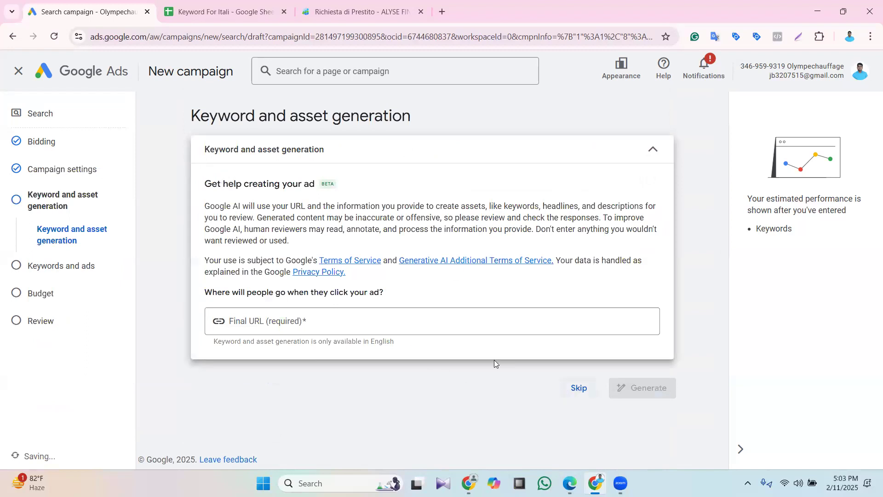
left_click(573, 389)
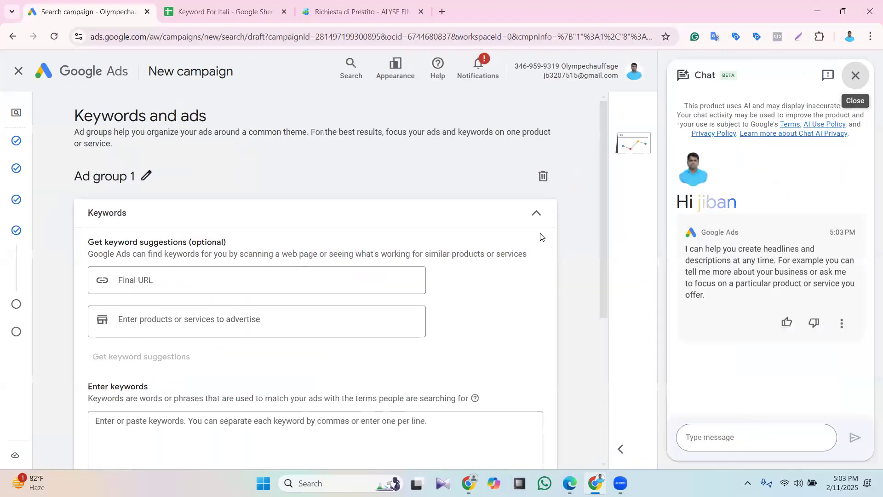
Close the chat assistant's conversation view and look over the keyword and ad sections of Ad group 1
left_click(867, 81)
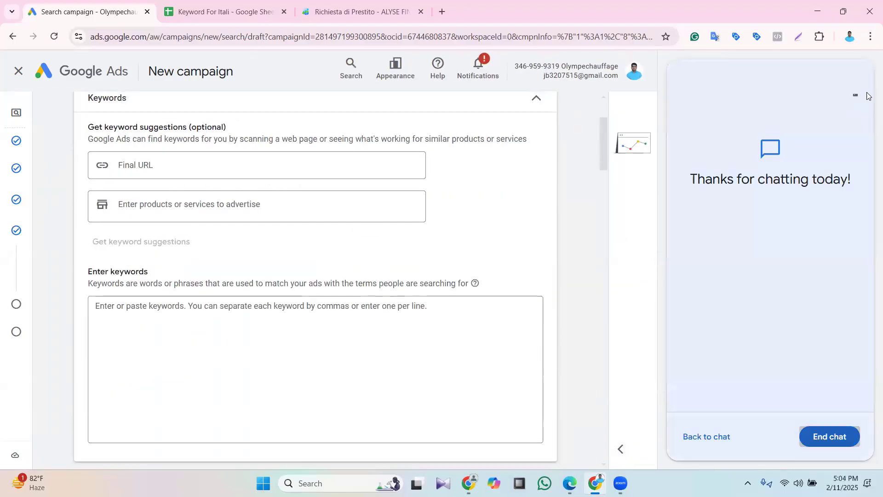
scroll(349, 271, "down", 4)
scroll(317, 276, "down", 3)
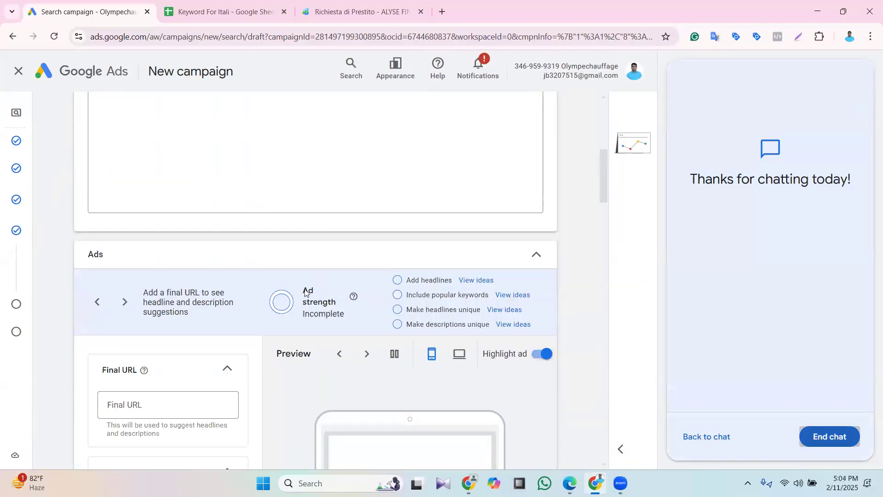
scroll(211, 338, "up", 5)
scroll(211, 338, "up", 3)
left_click(132, 363)
scroll(355, 255, "down", 1)
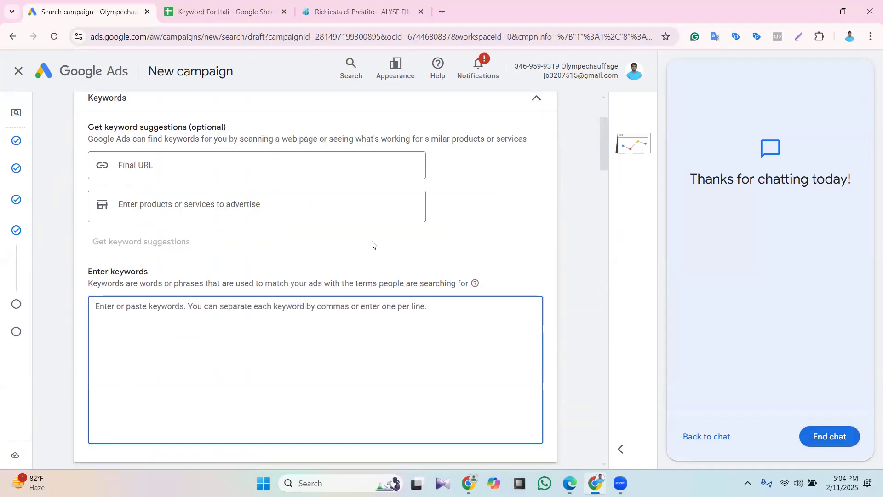
Select the web address of Alyse Finance's Richiesta di Prestito page and return to the campaign draft
left_click(346, 6)
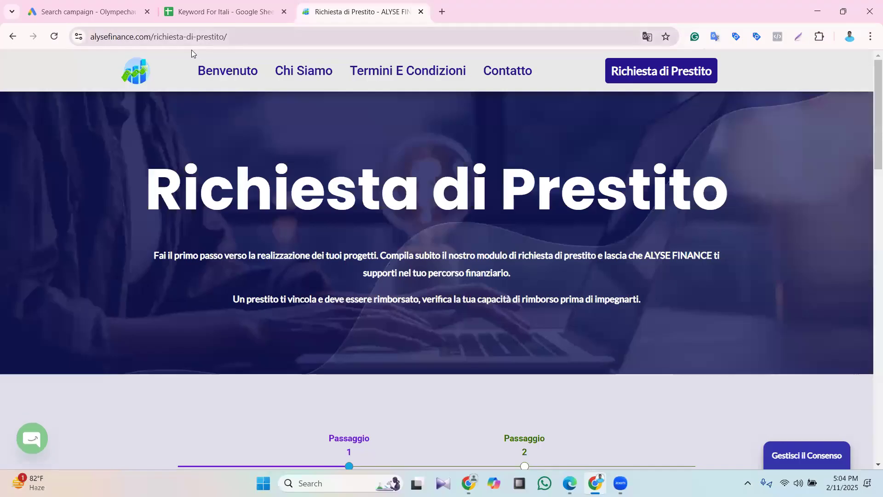
triple_click(192, 36)
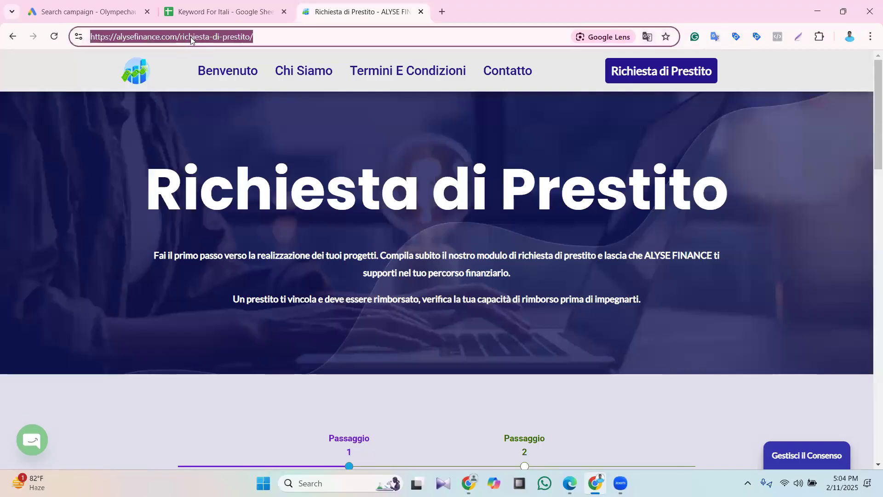
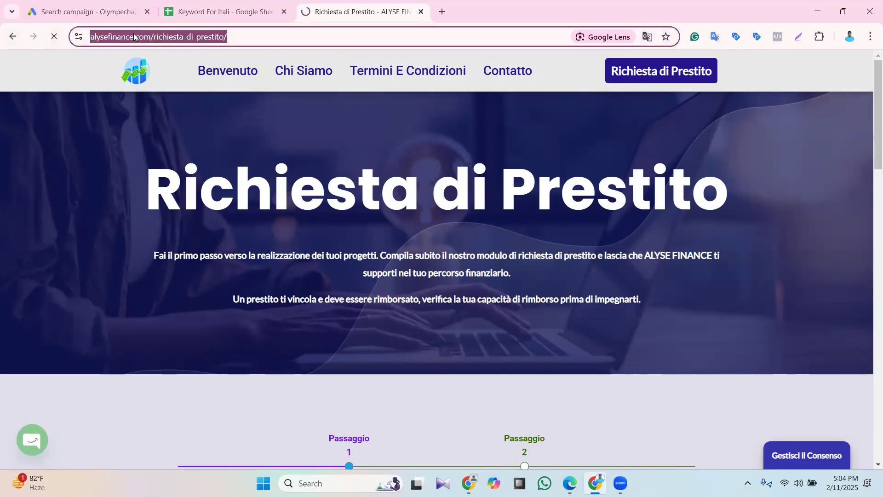
left_click(91, 11)
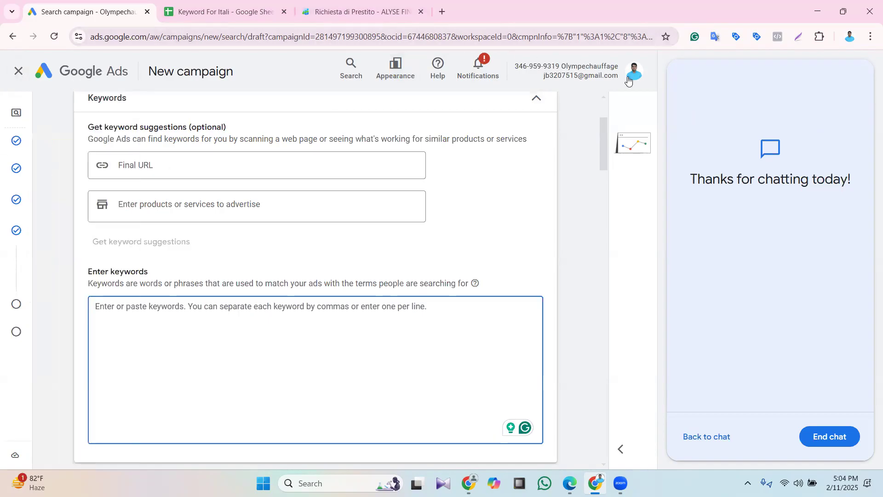
End the chat with the assistant so the campaign draft uses the full page width
mouse_move(19, 454)
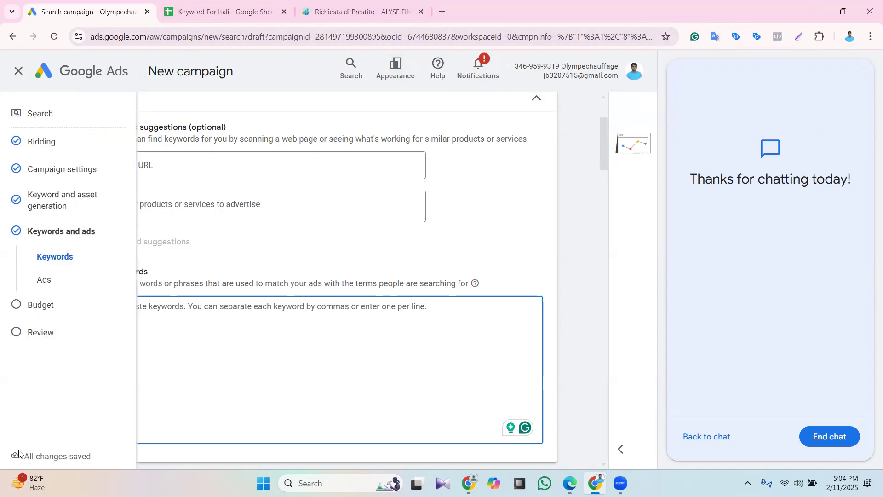
right_click(91, 74)
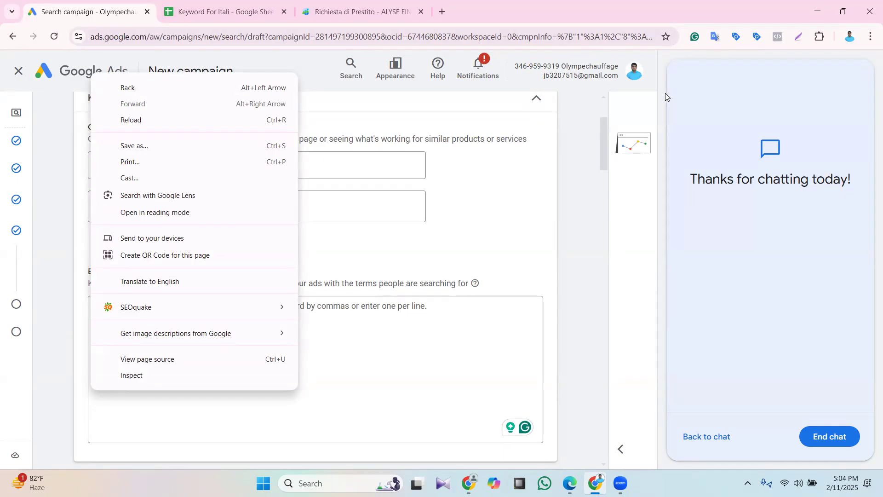
left_click(627, 209)
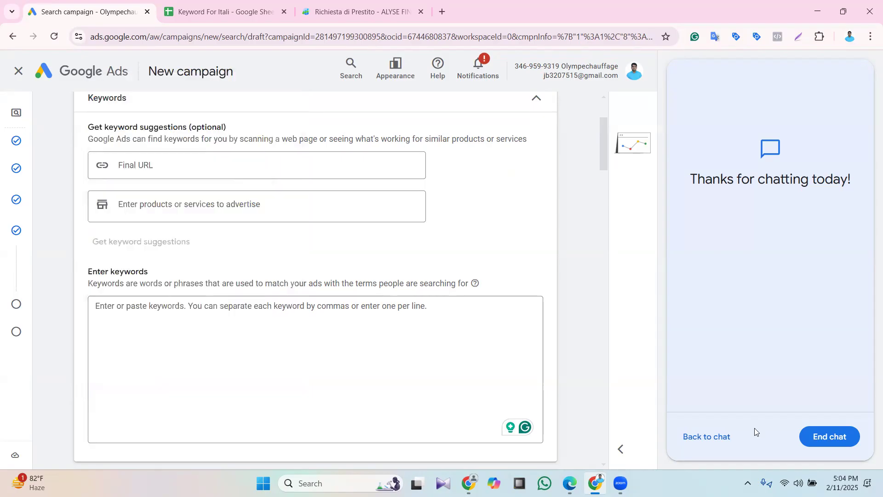
left_click(804, 439)
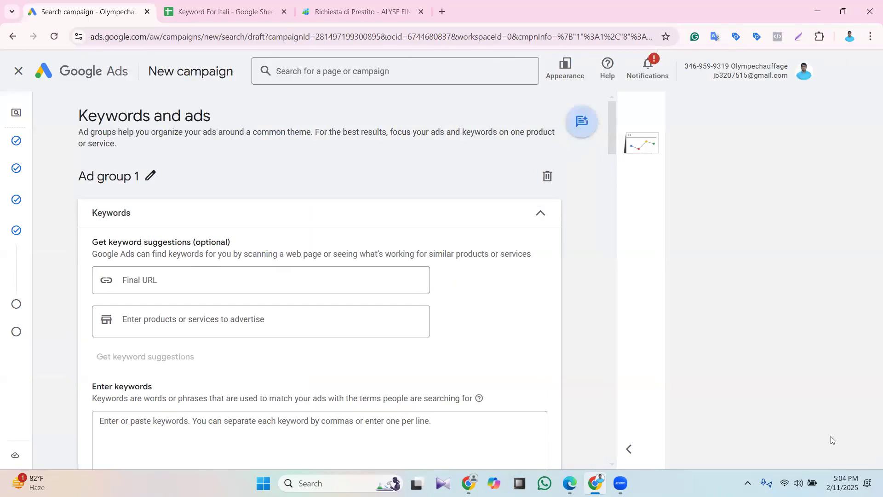
Open the Google Ads account listed directly below Olympechauffage in a separate browser tab
left_click(860, 70)
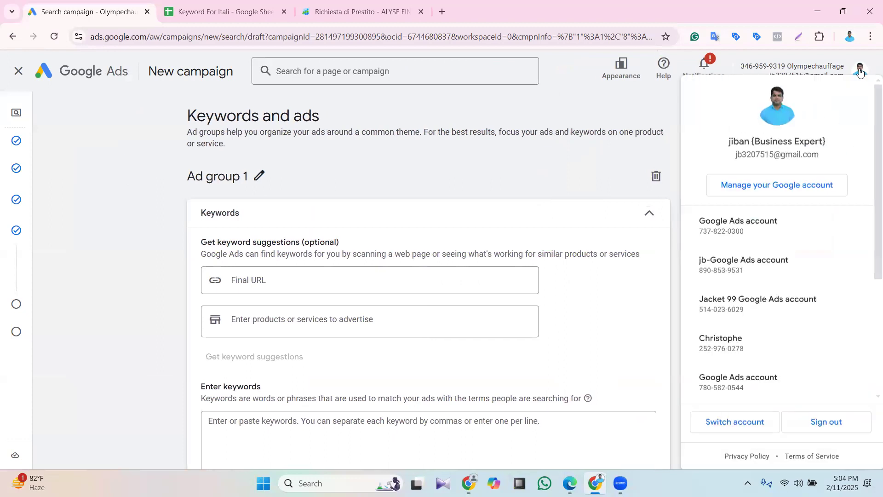
scroll(795, 254, "down", 4)
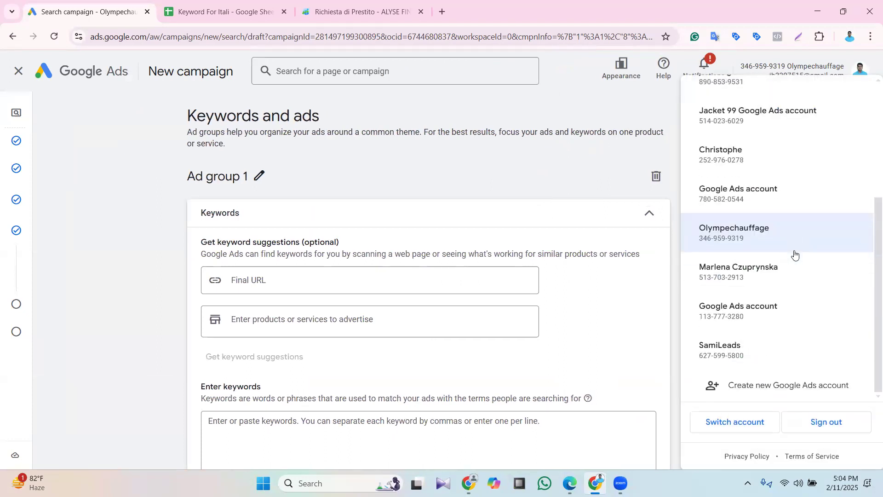
right_click(737, 237)
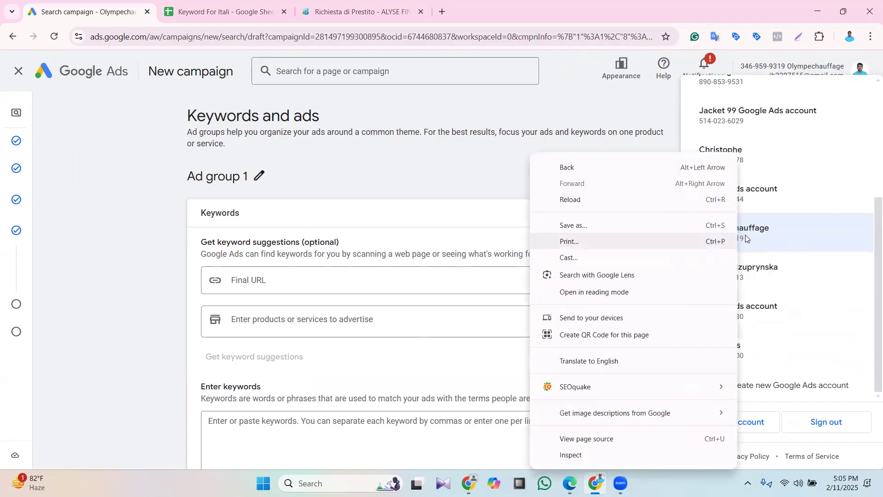
left_click(758, 237)
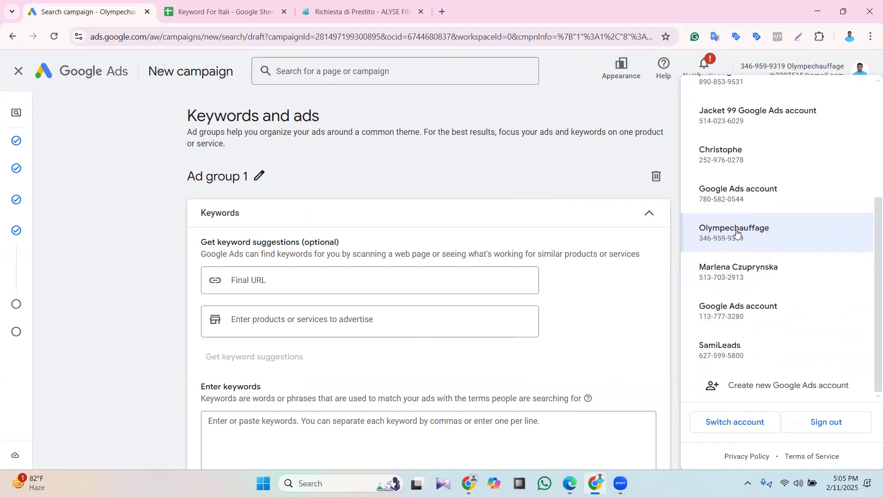
left_click(725, 268)
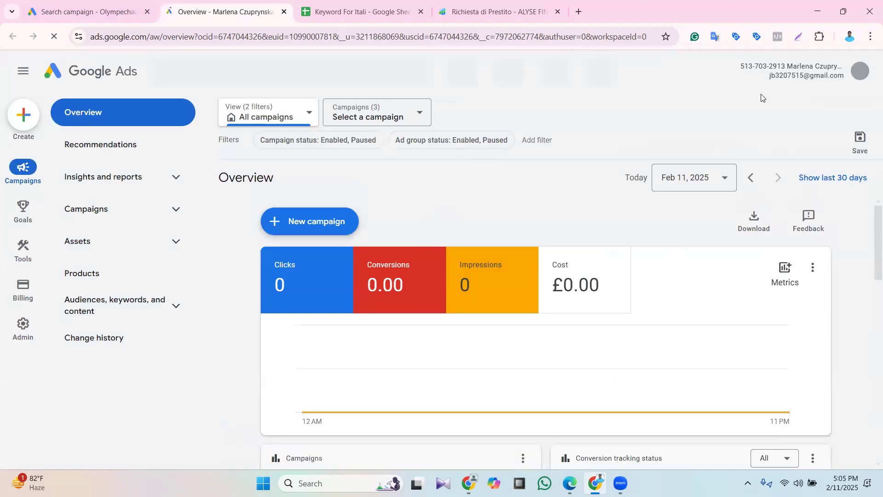
Open the Olympechauffage account's overview in its own tab and close the other account's overview tab
left_click(869, 72)
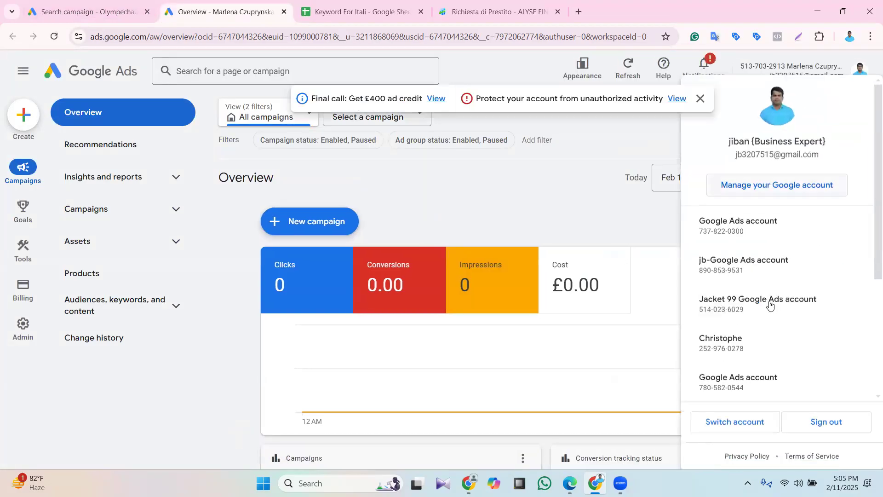
scroll(781, 301, "down", 4)
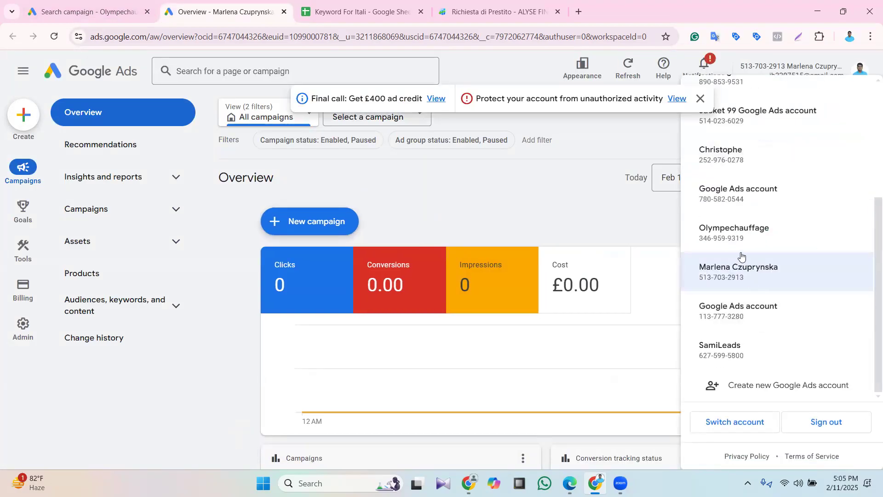
left_click(737, 237)
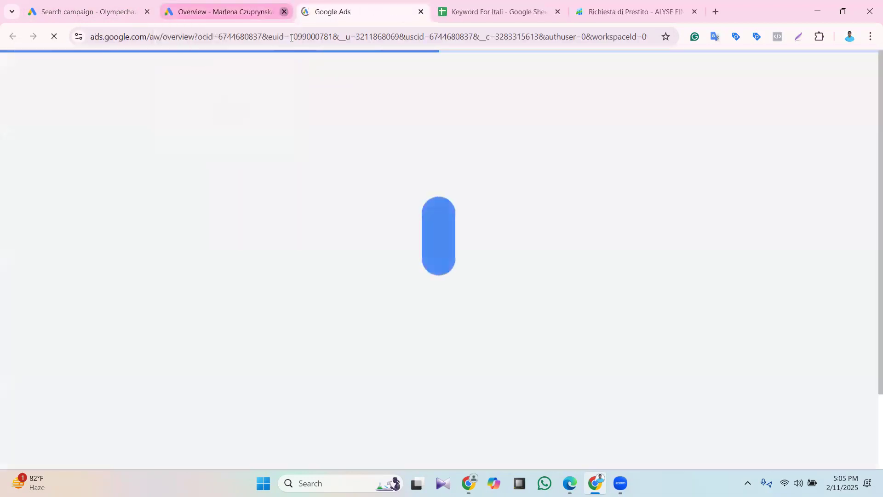
left_click(283, 12)
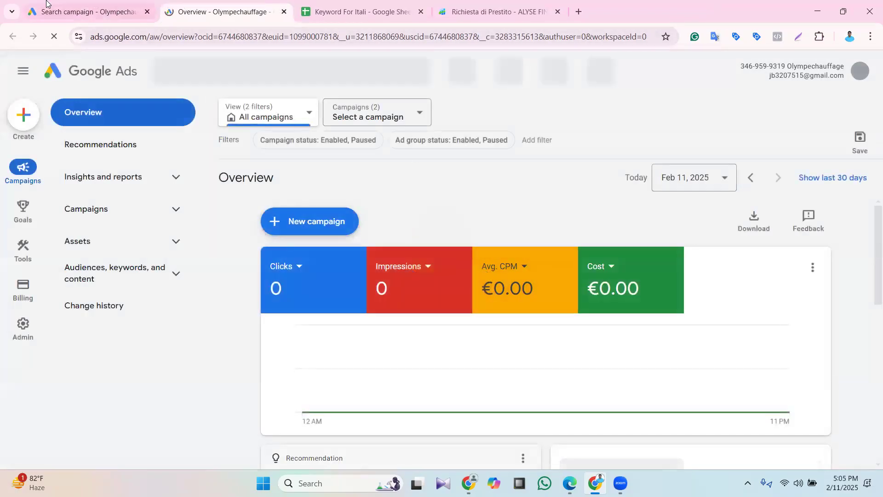
Close the account list in the campaign draft and return to the Olympechauffage overview tab
left_click(89, 4)
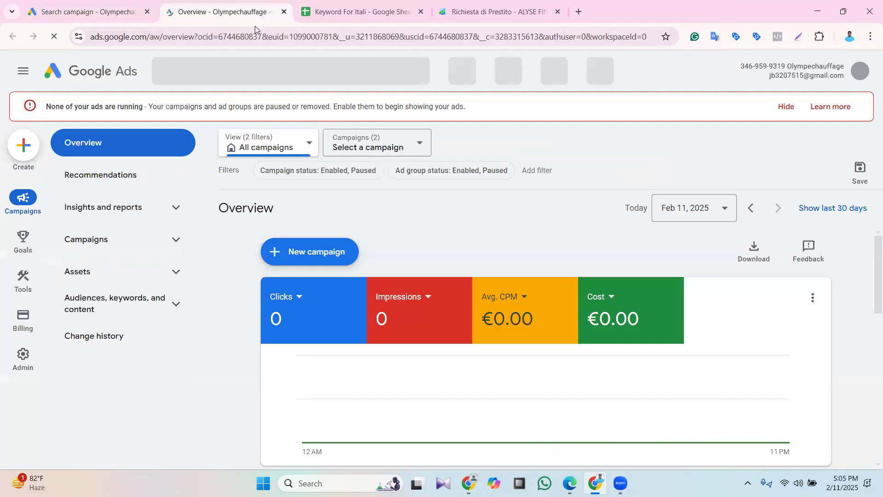
left_click(216, 11)
left_click(99, 5)
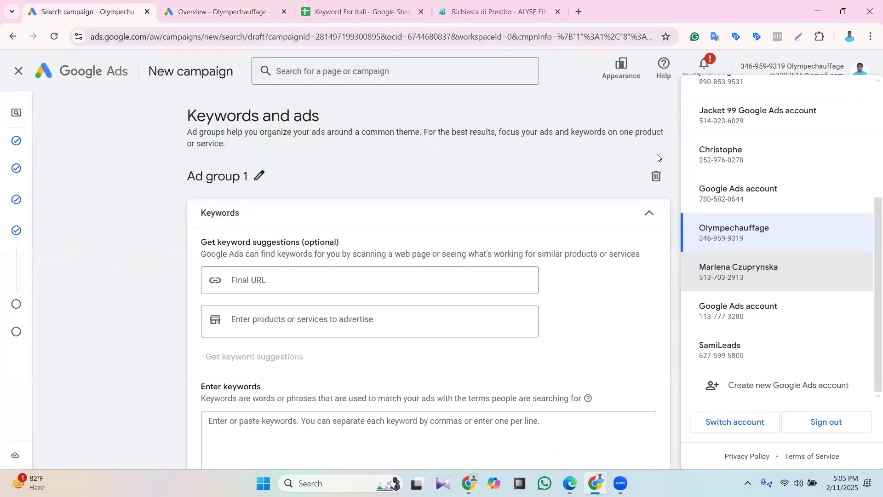
left_click(513, 158)
left_click(216, 12)
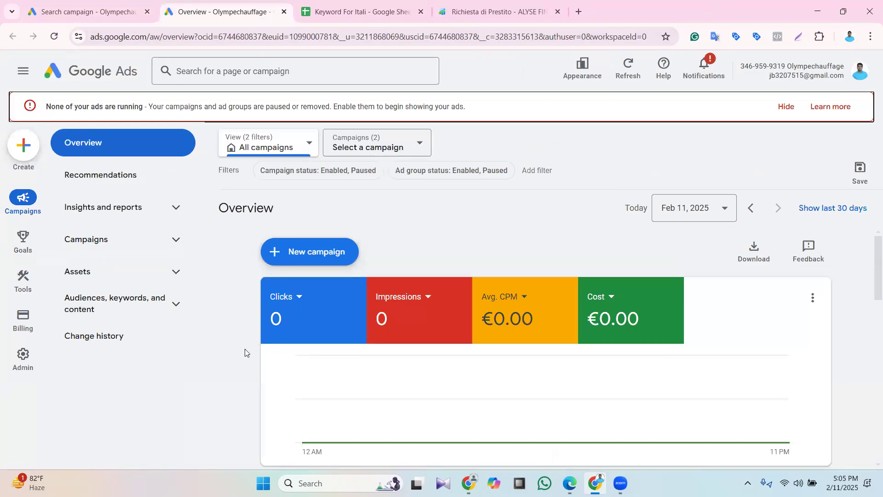
Open the Discover new keywords form in Keyword Planner and hide the notice about no ads running
left_click(21, 291)
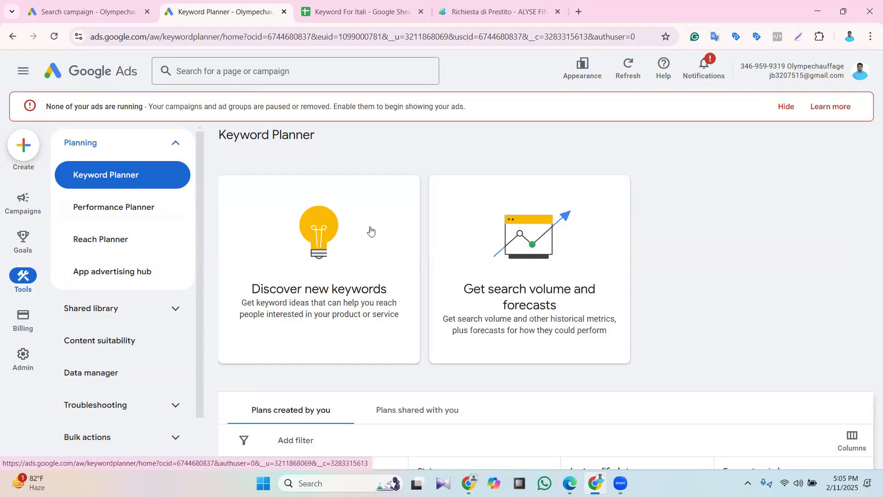
left_click(339, 246)
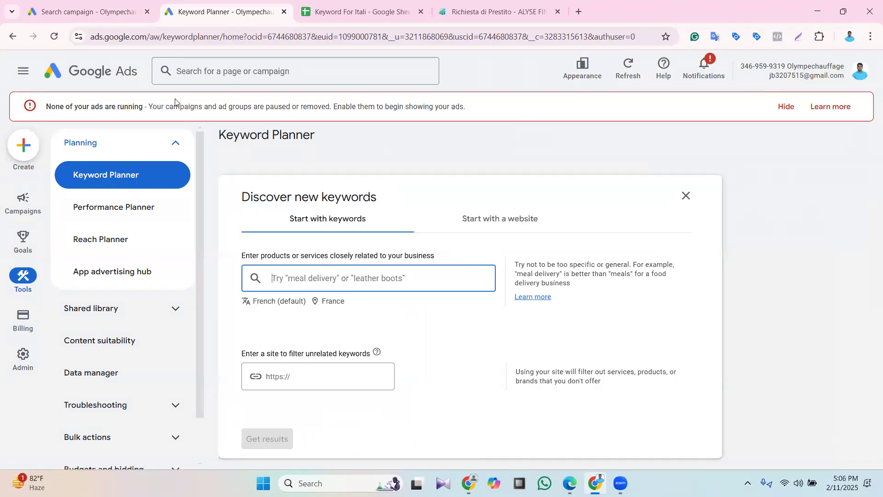
left_click(784, 106)
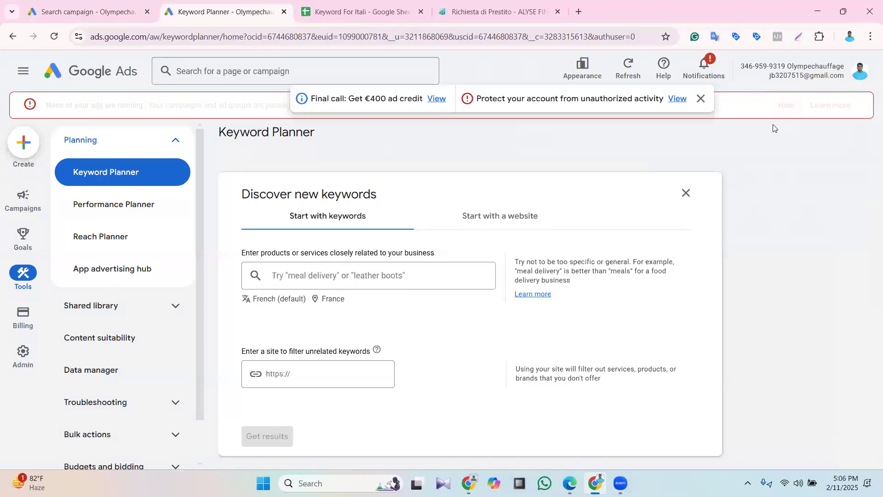
Dismiss the account notices and switch the keyword discovery form to start from a website
left_click(699, 98)
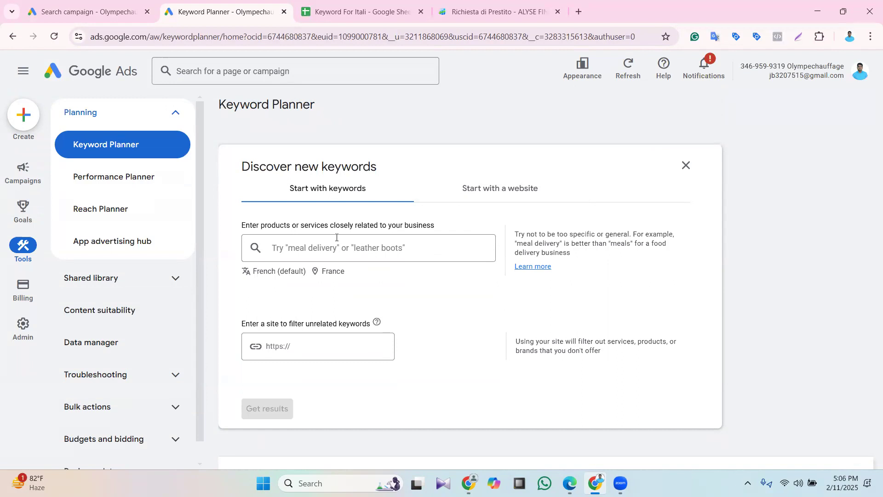
left_click(498, 201)
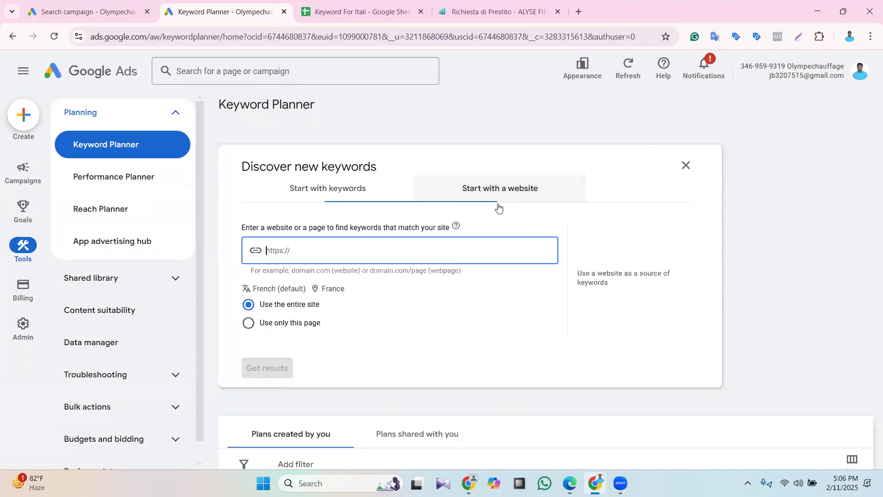
left_click(262, 289)
scroll(332, 158, "down", 4)
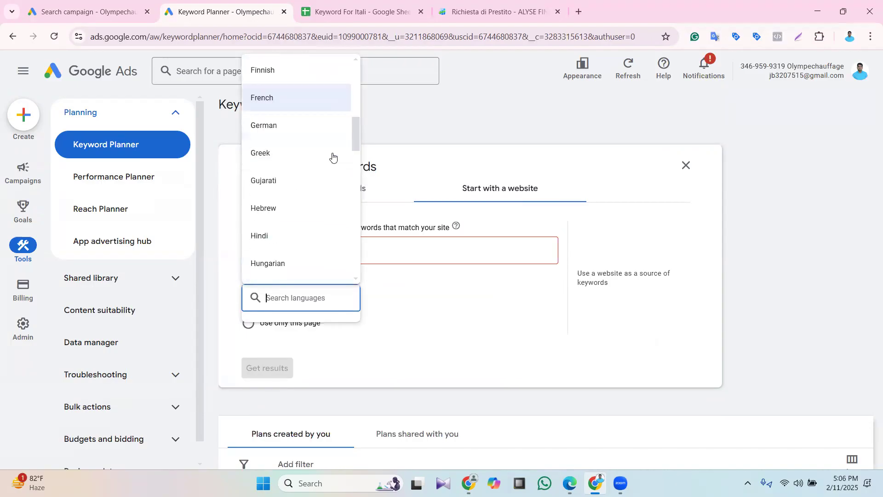
scroll(309, 191, "up", 8)
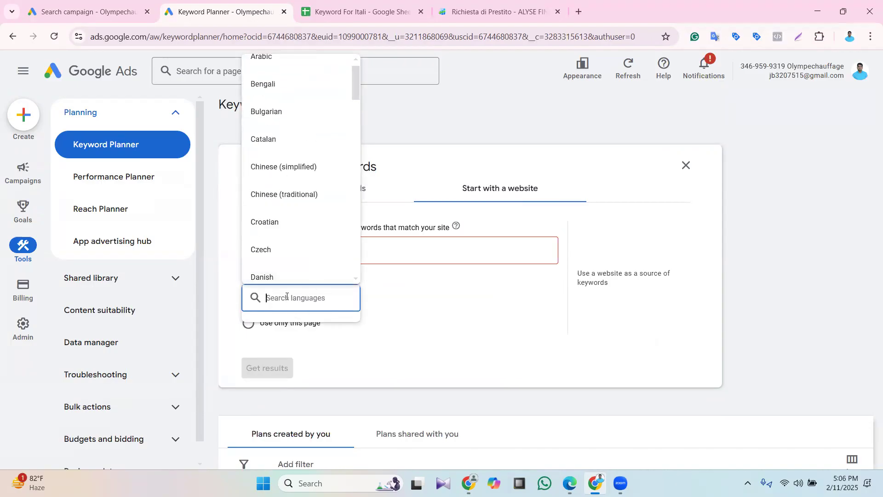
type("it")
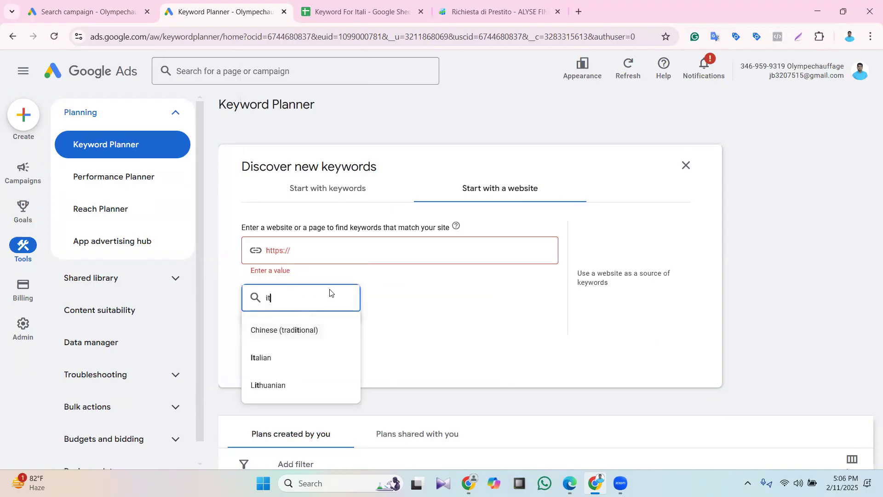
type("a")
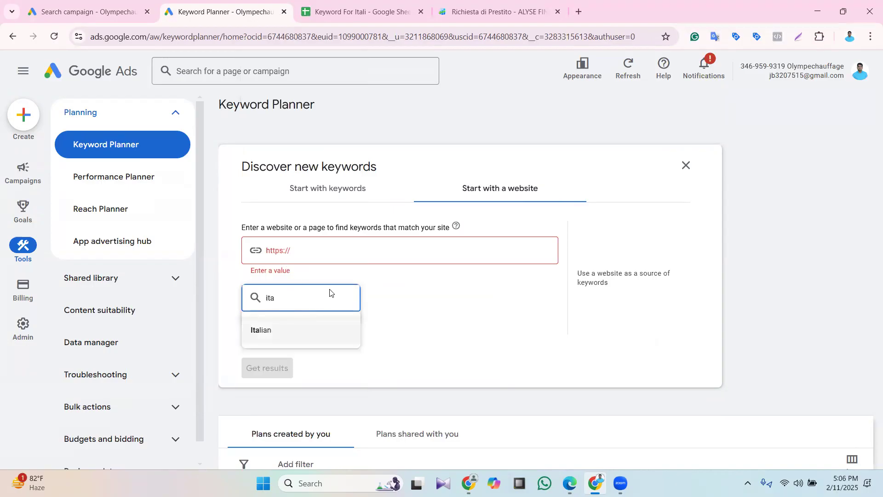
key("BackSpace")
key("BackSpace")
key("BackSpace")
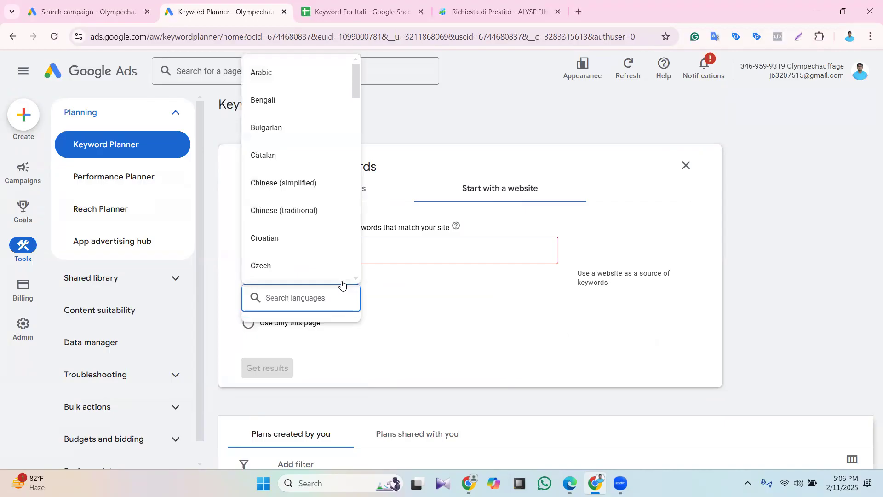
left_click(468, 372)
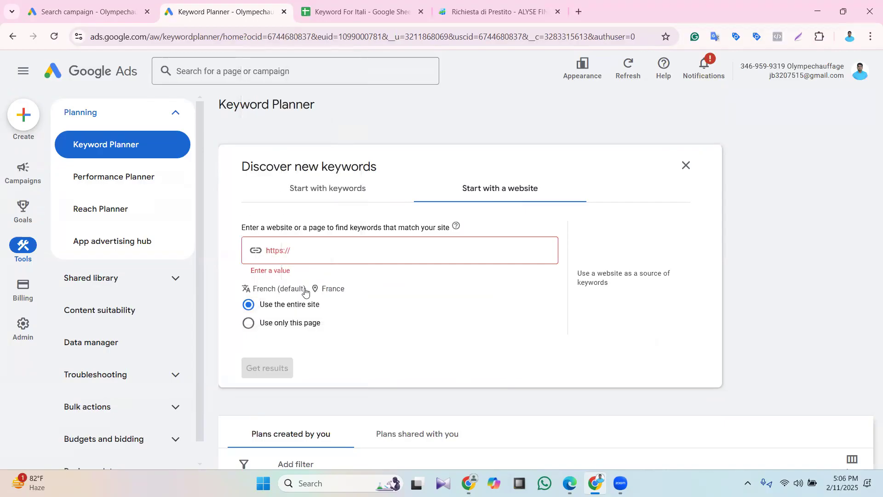
Replace France with the country Italy as the keyword search location and save it
left_click(328, 290)
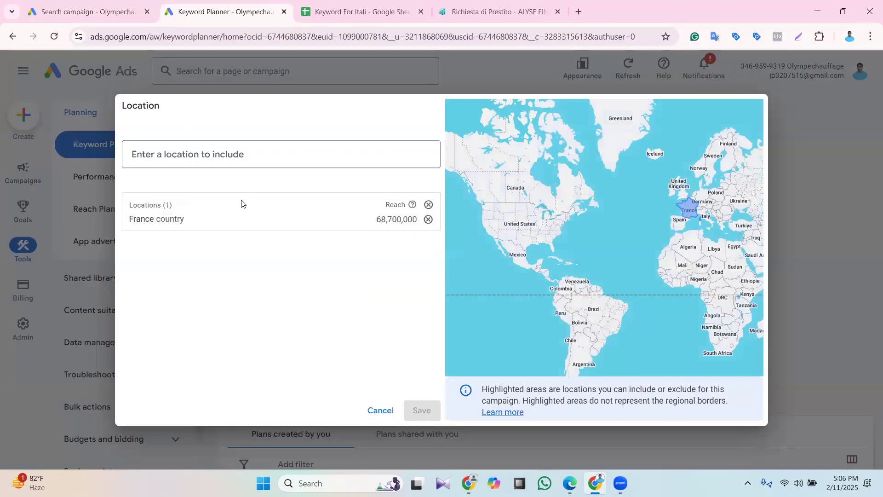
left_click(428, 219)
left_click(244, 152)
type("ita")
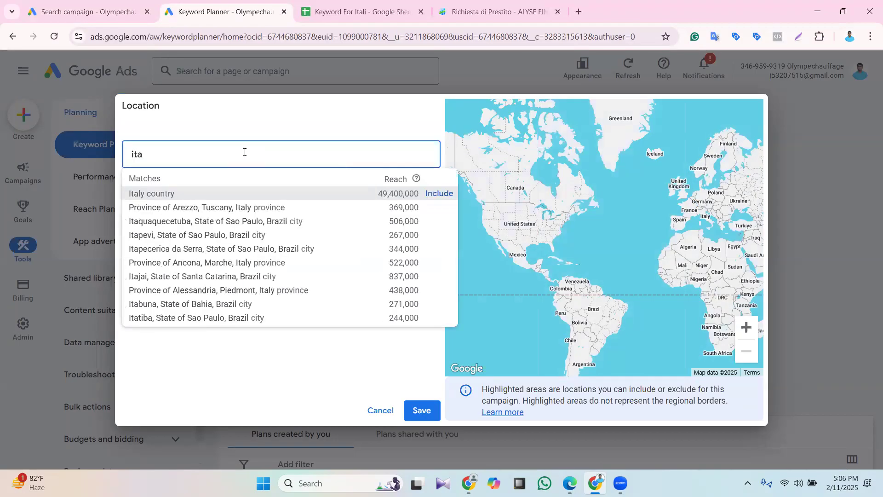
left_click(439, 193)
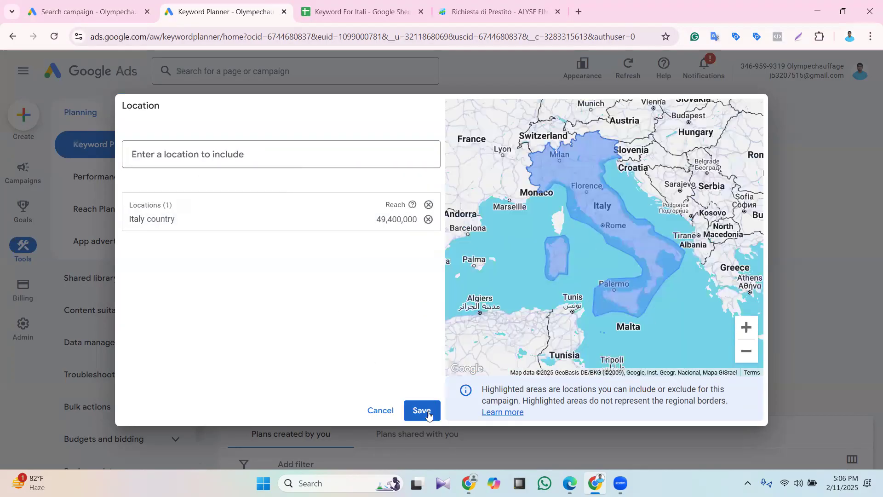
left_click(422, 407)
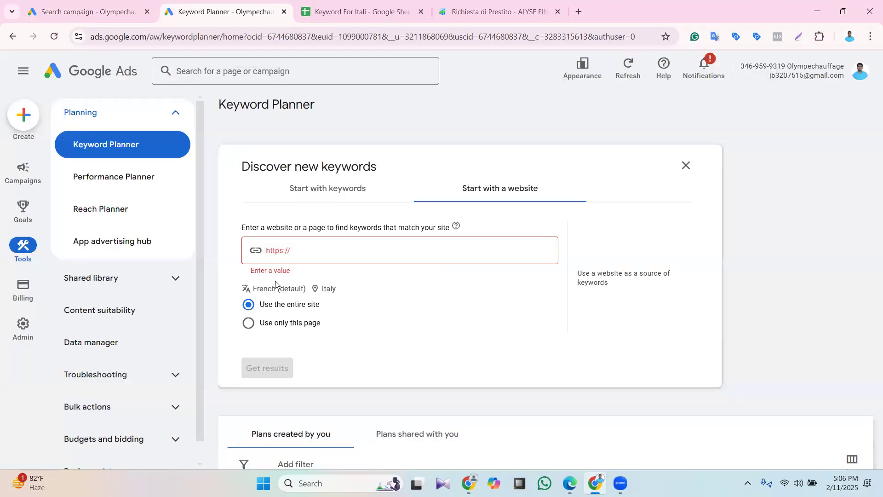
left_click(272, 290)
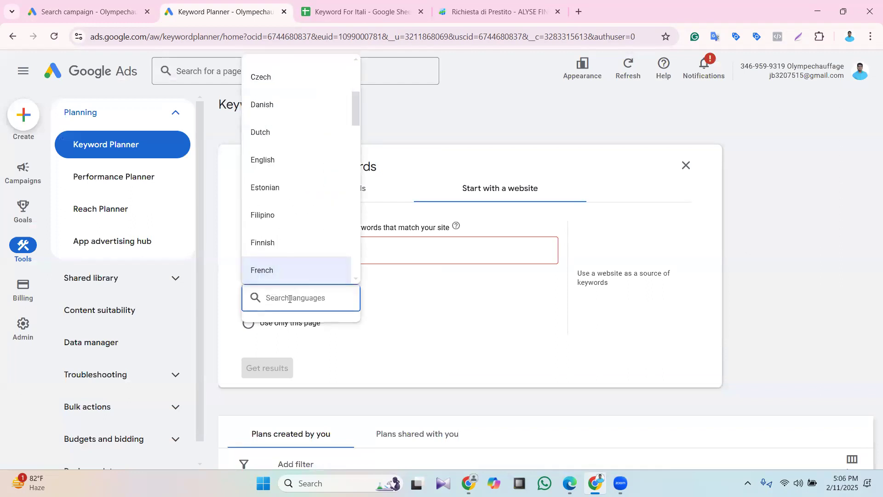
type("ita")
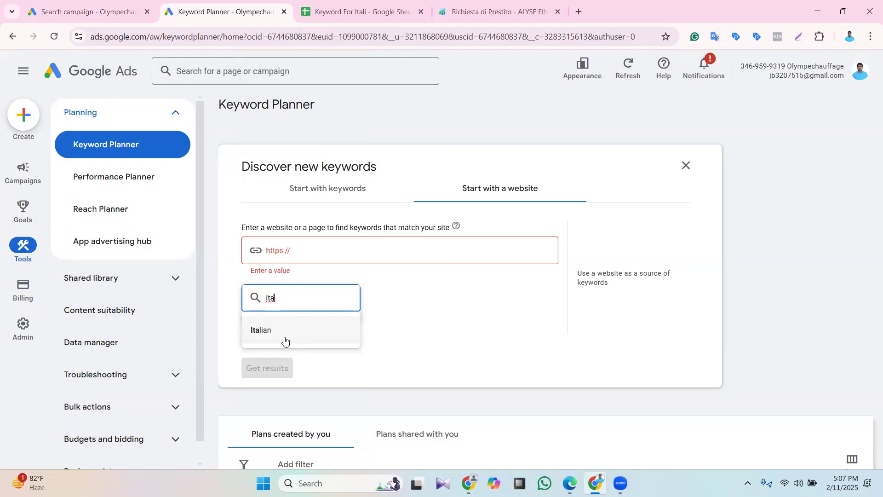
left_click(267, 330)
left_click(293, 251)
right_click(293, 250)
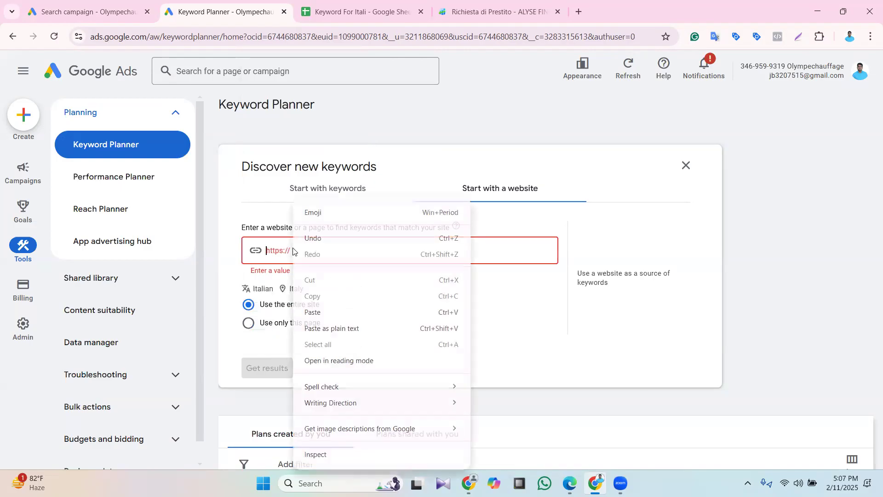
left_click(323, 313)
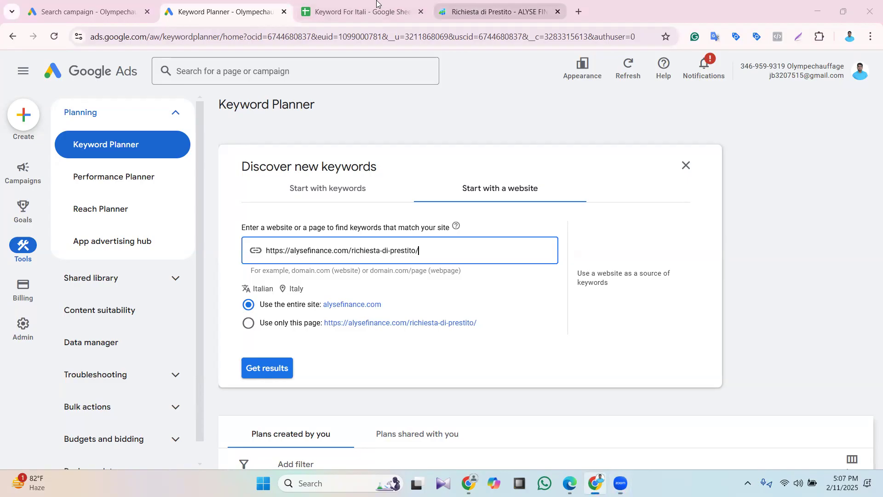
Examine the Richiesta di Prestito page and its application form, glance at the Keyword For Itali sheet, and return to Keyword Planner
left_click(490, 12)
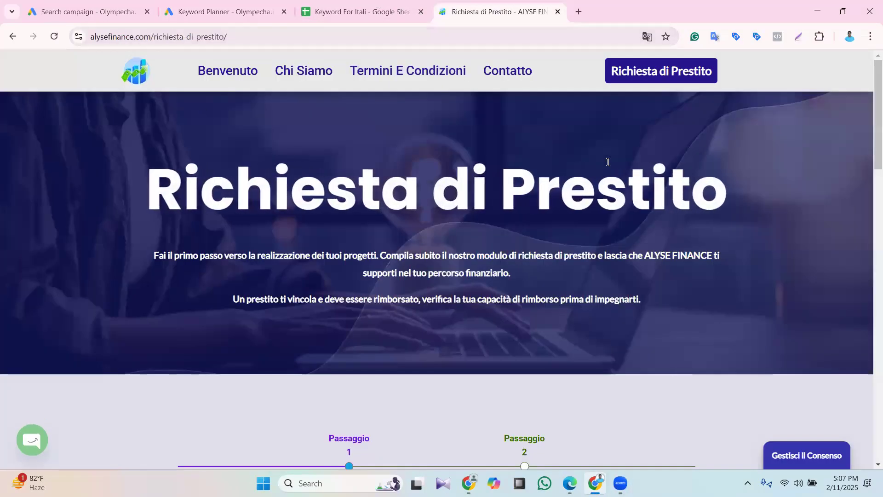
scroll(604, 168, "down", 1)
scroll(551, 203, "down", 3)
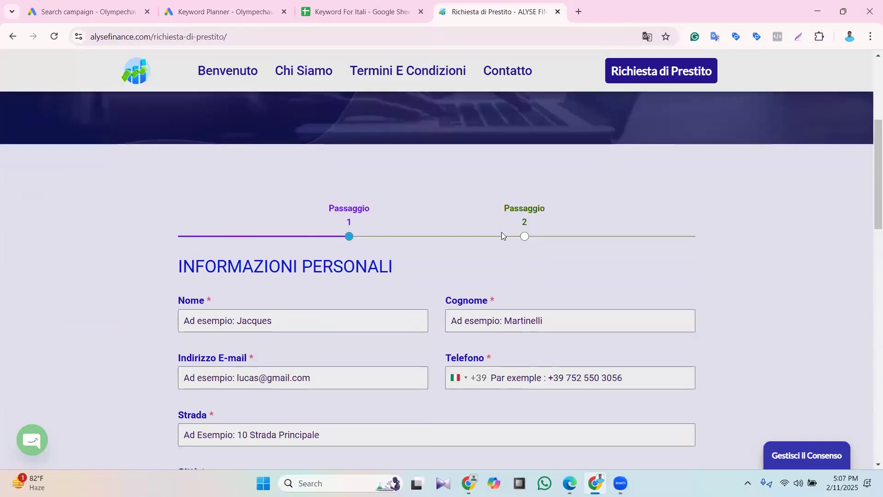
scroll(317, 248, "down", 2)
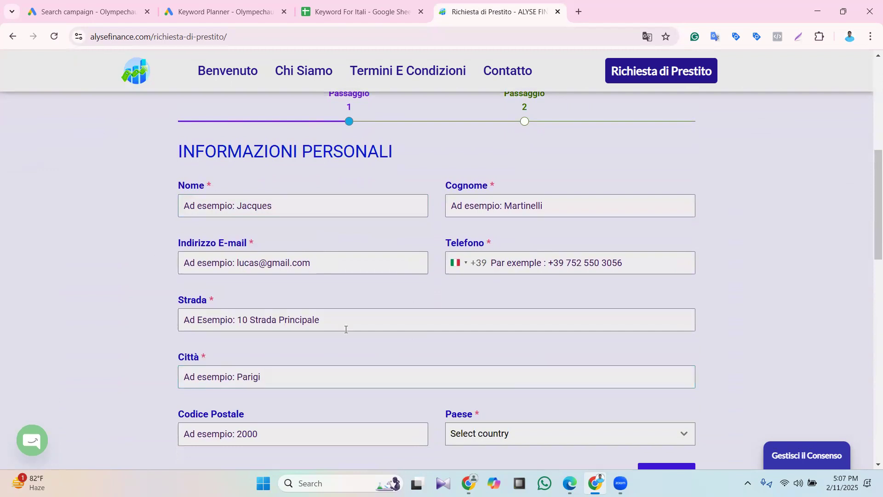
scroll(464, 271, "down", 4)
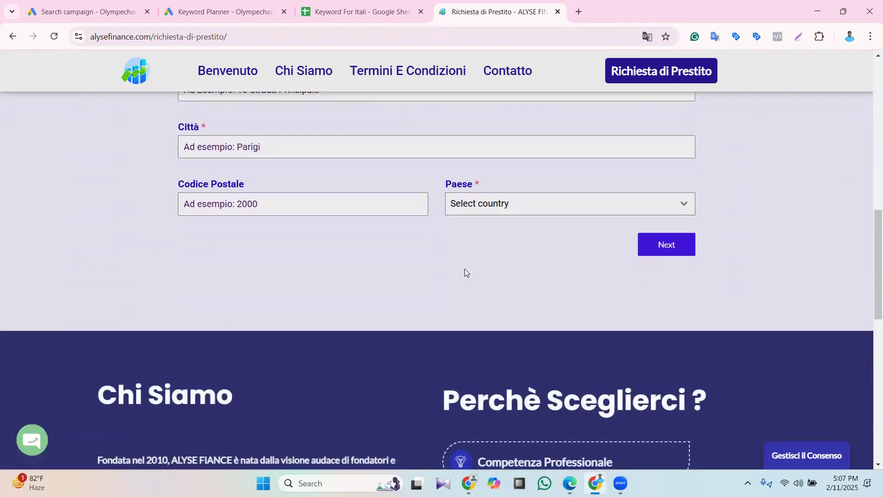
scroll(462, 271, "up", 10)
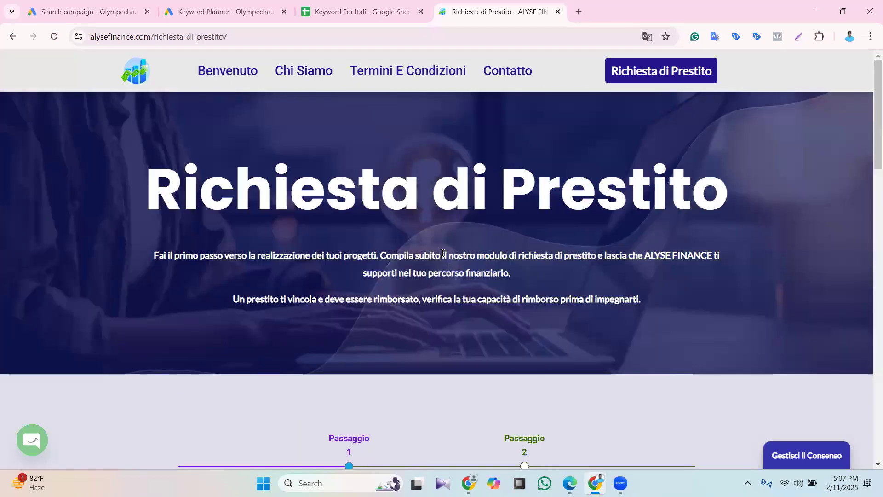
left_click(361, 12)
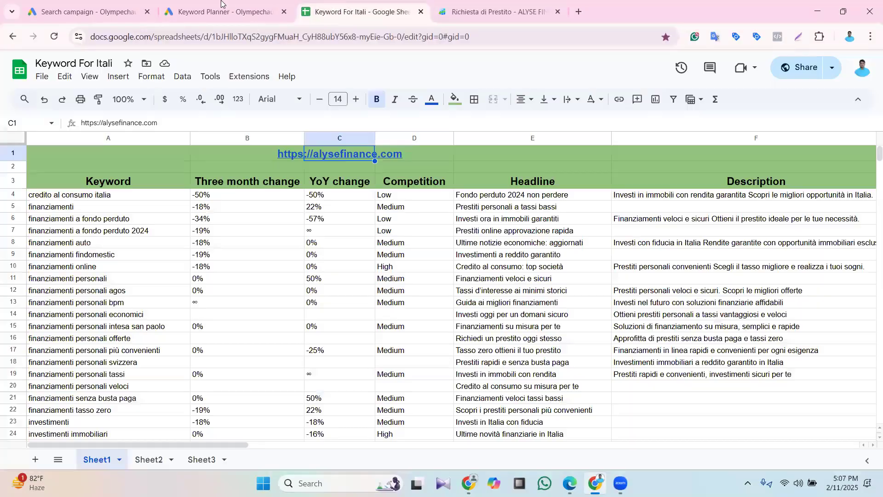
left_click(215, 5)
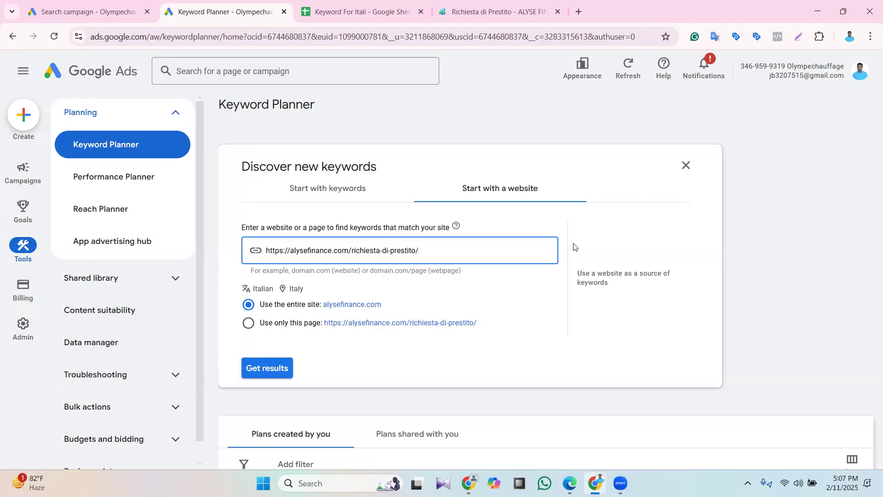
Get keyword ideas using the entire alysefinance.com site and close the Refine keywords pane
scroll(536, 289, "down", 3)
scroll(536, 290, "up", 3)
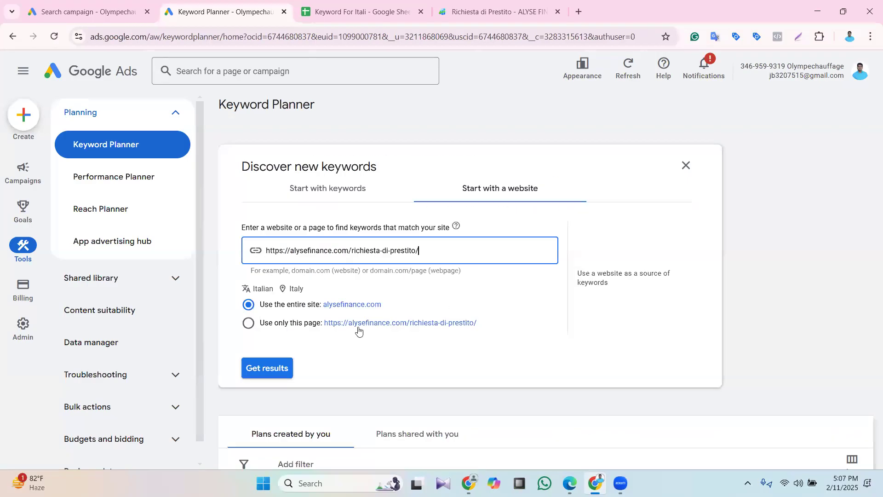
left_click(266, 370)
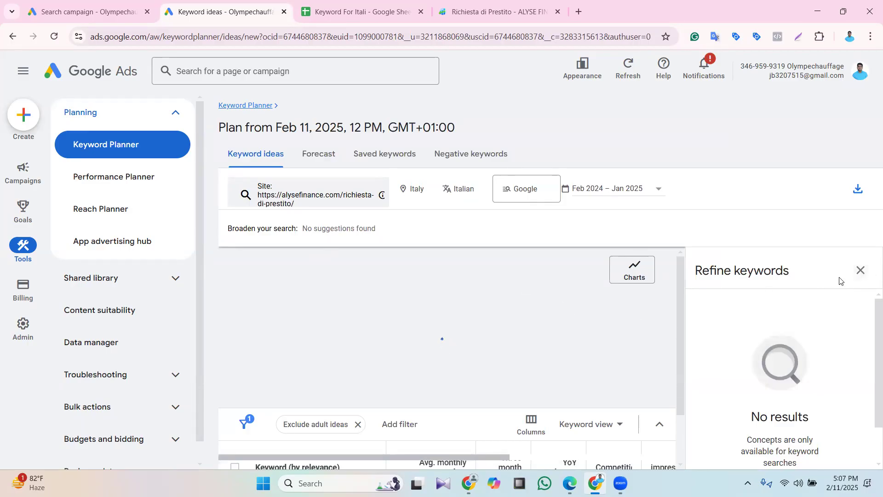
left_click(861, 272)
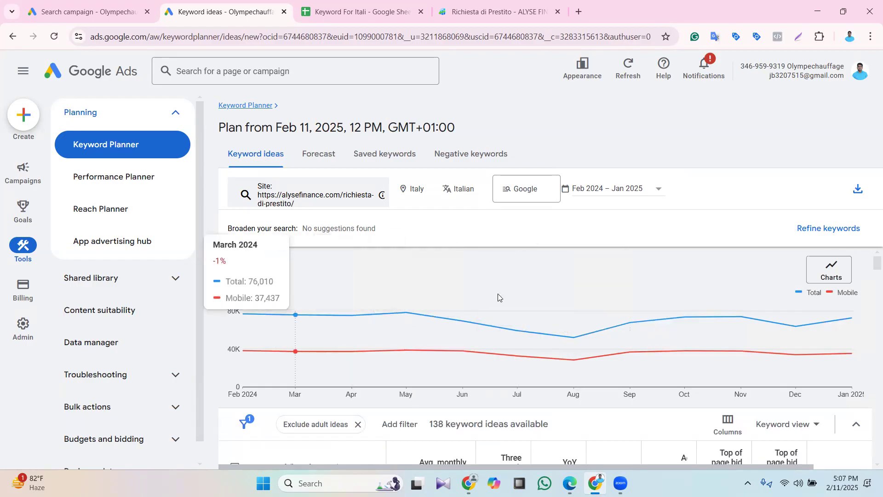
Look through the keyword ideas, export them to Google Sheets and open the exported spreadsheet
scroll(529, 286, "down", 4)
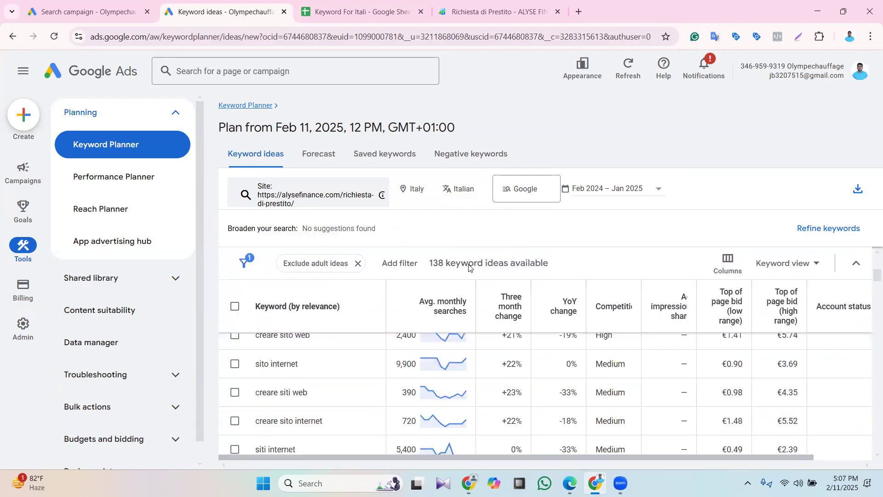
scroll(472, 371, "down", 10)
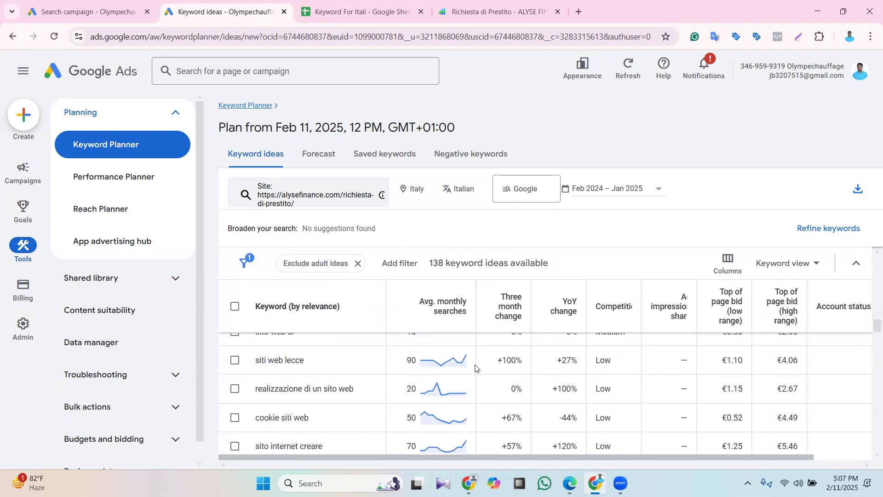
scroll(471, 371, "down", 5)
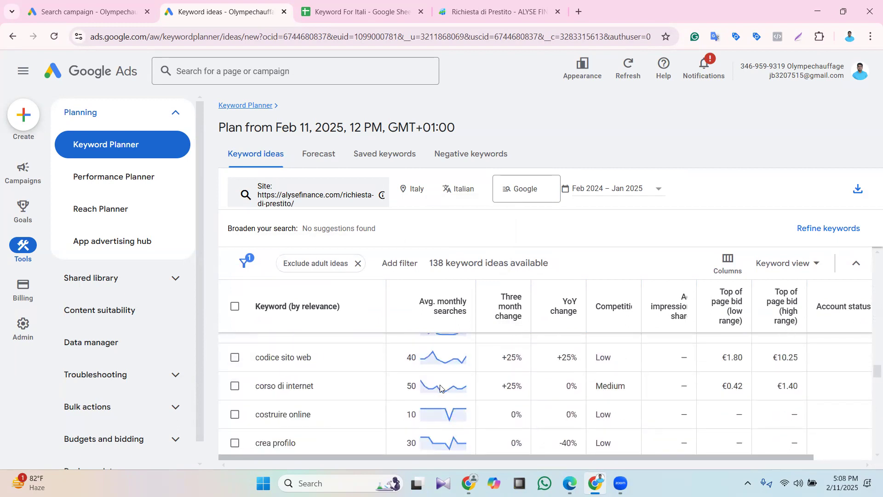
mouse_move(440, 387)
scroll(532, 366, "up", 5)
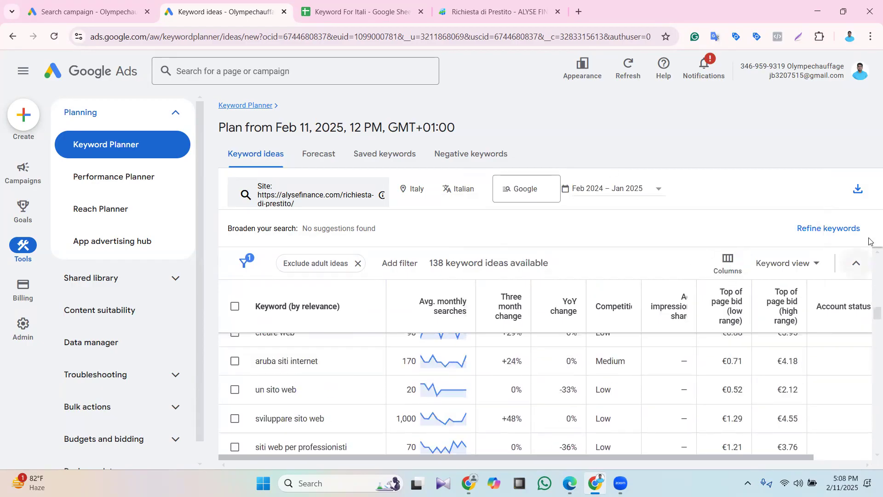
left_click(858, 189)
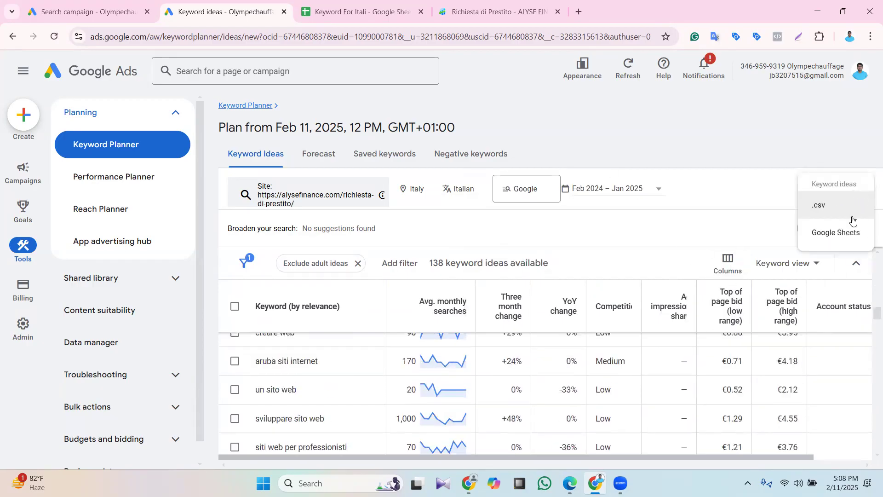
left_click(839, 238)
left_click(525, 327)
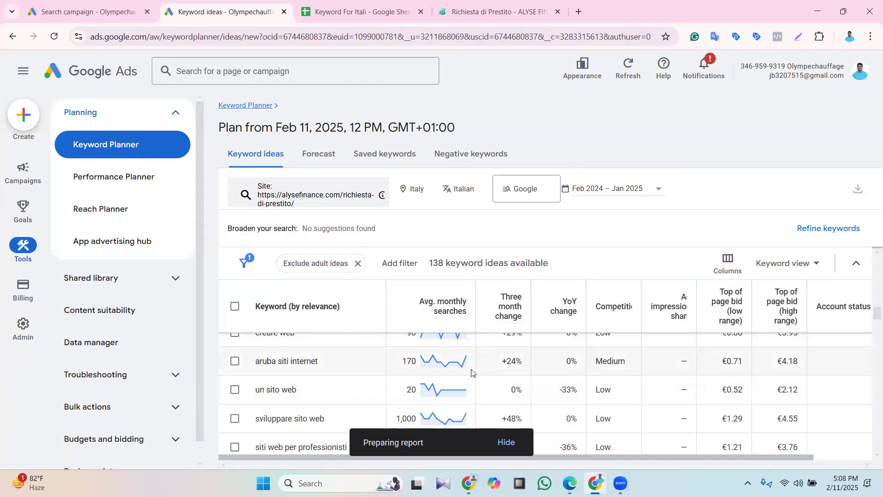
left_click(480, 443)
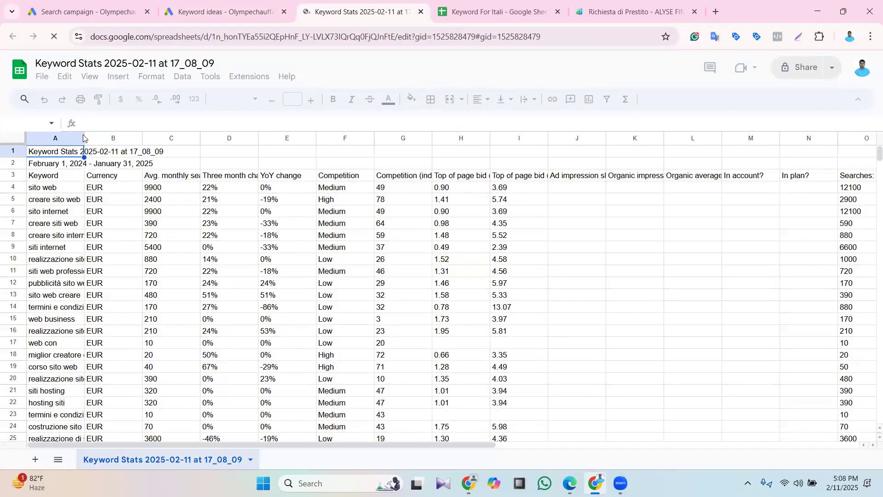
Widen the Keyword column to fit its text and clear the date range in row 2
left_click_drag(83, 136, 130, 168)
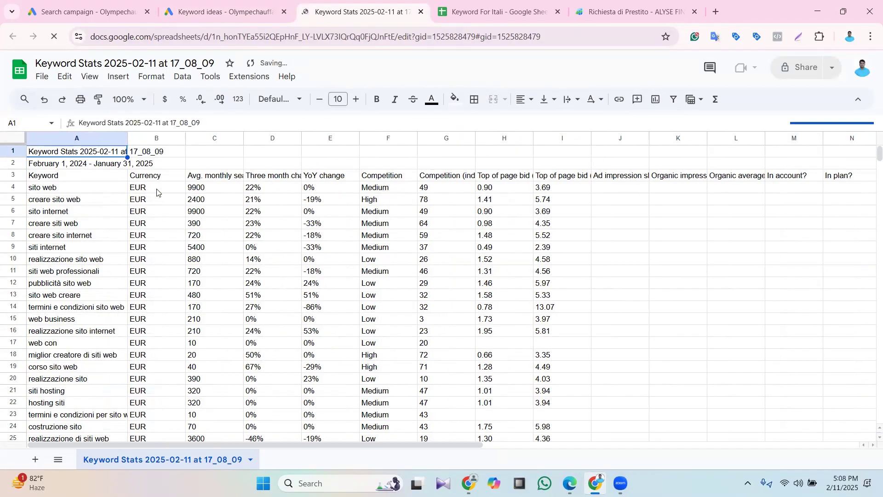
left_click(15, 164)
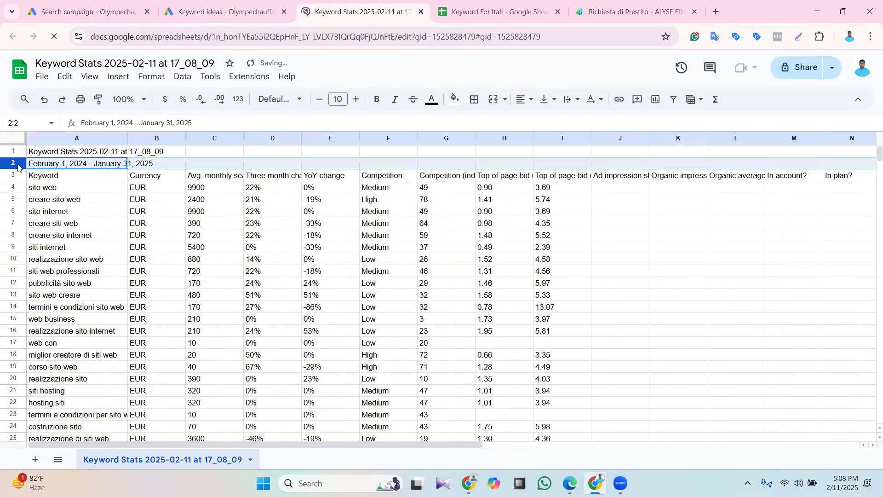
key("Delete")
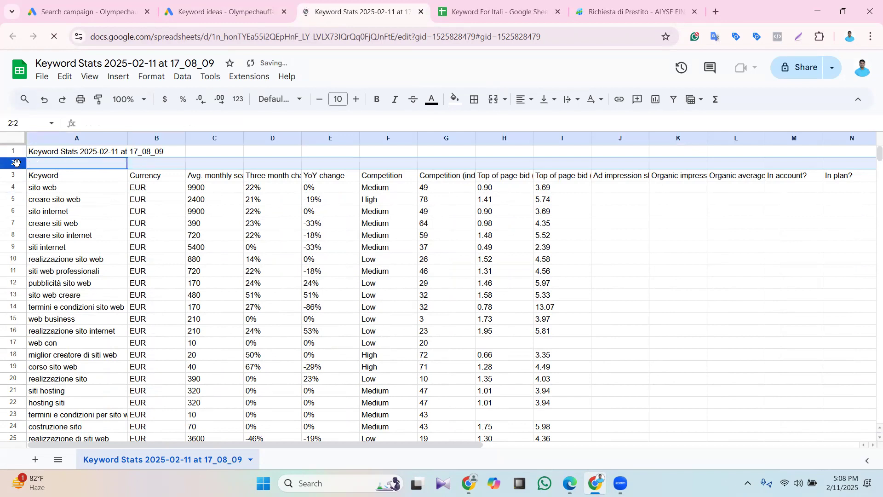
Delete the Currency column from the exported keyword sheet
left_click(142, 141)
right_click(142, 142)
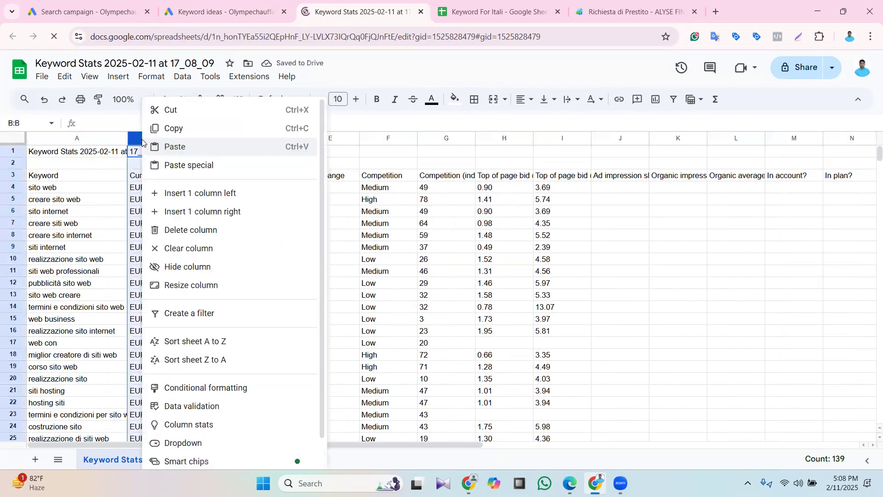
left_click(177, 232)
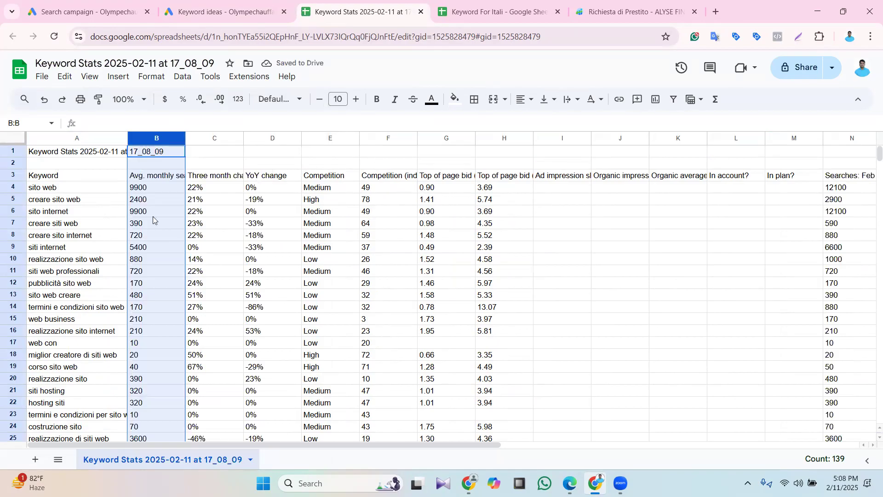
Widen the Avg. monthly searches column and delete the Three month change and YoY change columns
left_click_drag(186, 138, 274, 141)
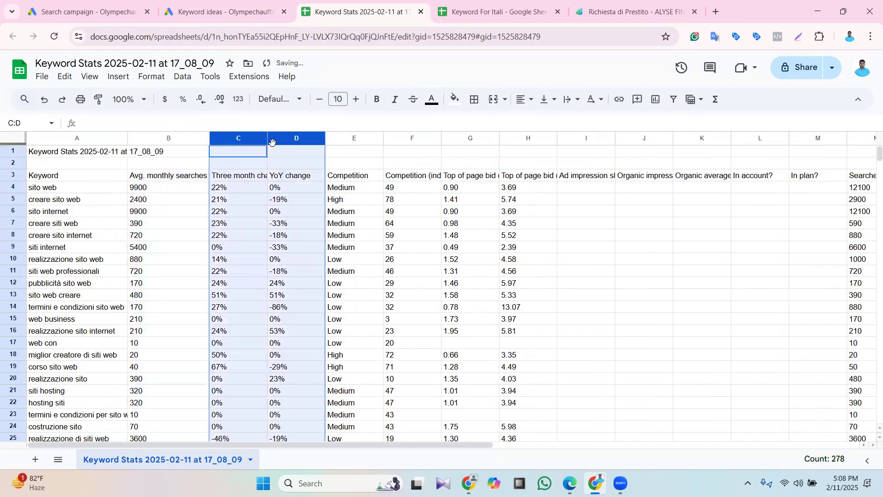
right_click(273, 145)
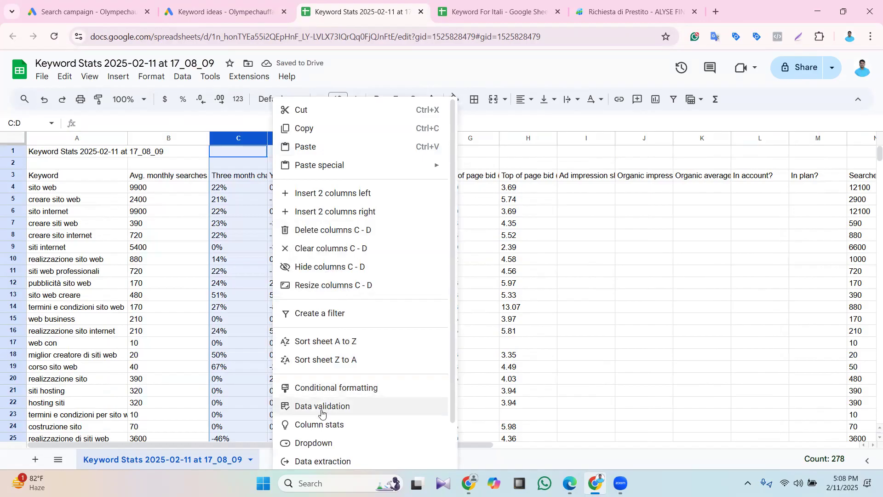
left_click(331, 230)
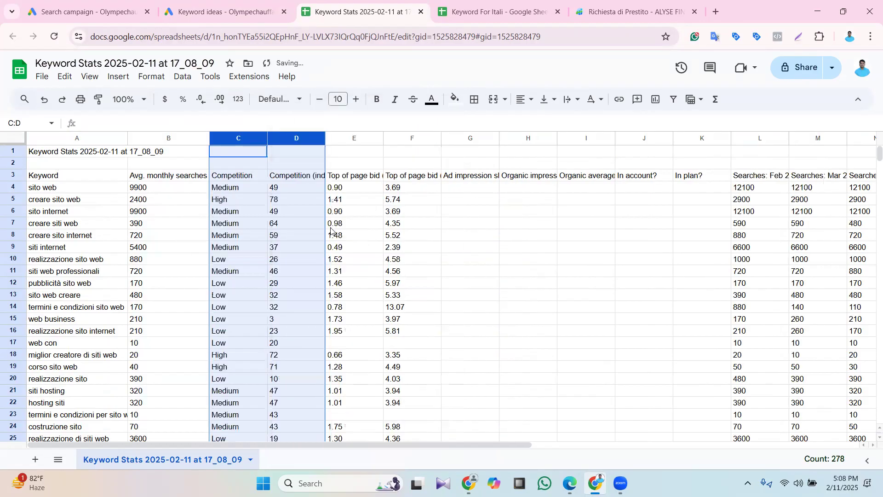
left_click(476, 258)
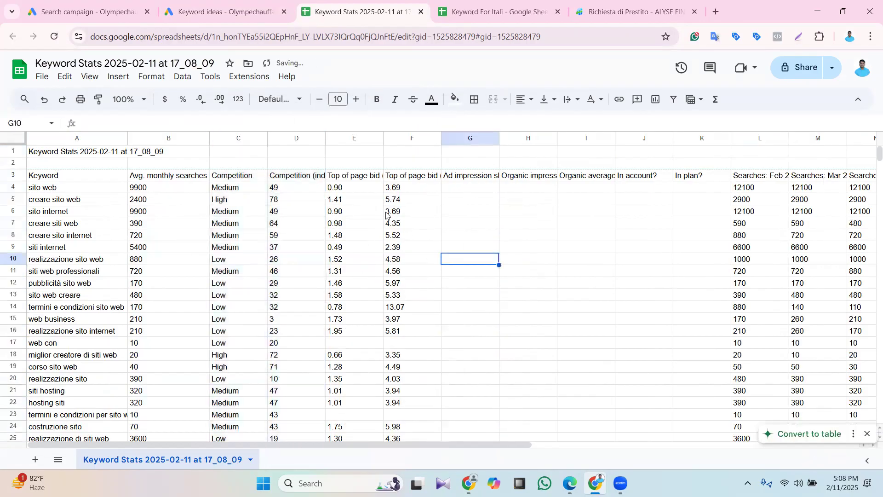
Delete the indexed Competition column D, keeping the Competition column with the Low, Medium and High ratings
left_click(288, 137)
right_click(288, 134)
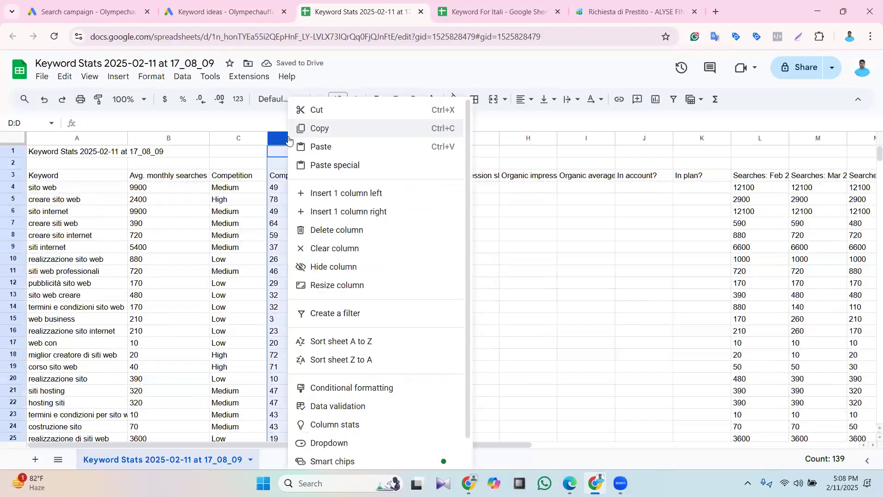
left_click(342, 222)
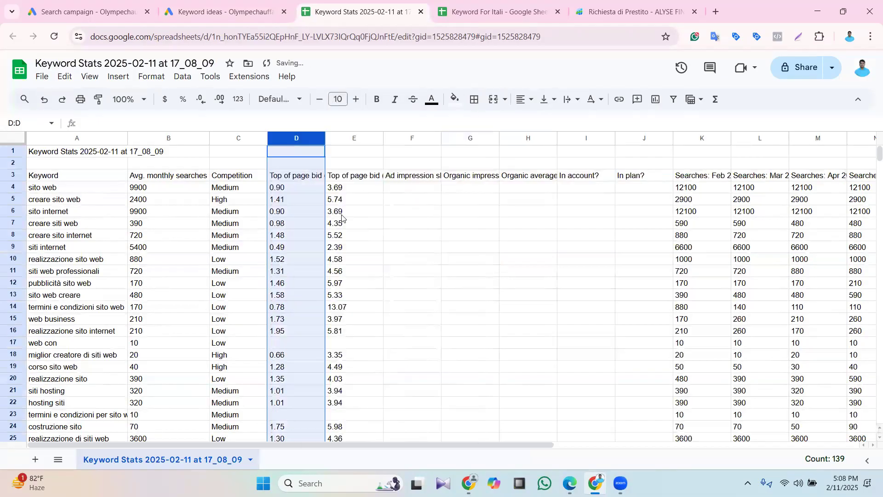
left_click(489, 273)
Delete columns F to V, from the ad impression share column through the last monthly Searches column
left_click_drag(400, 143, 569, 198)
key("Up")
left_click_drag(399, 136, 536, 190)
left_click(680, 261)
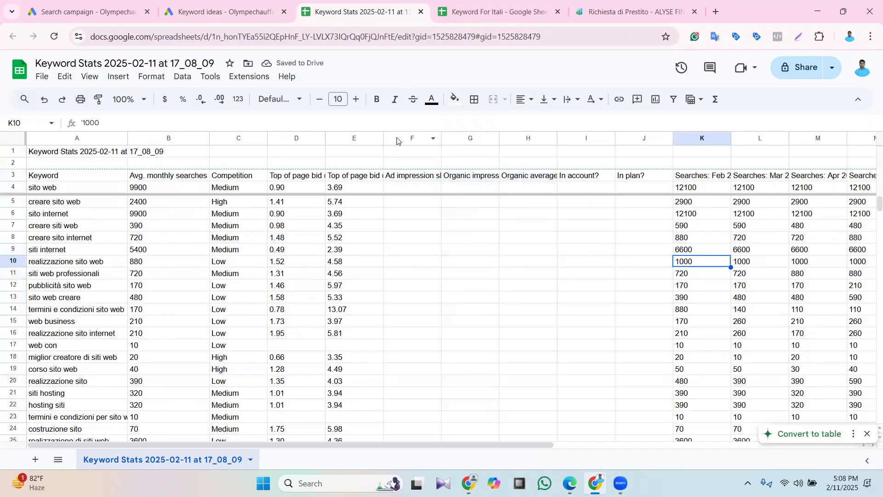
left_click_drag(412, 138, 868, 272)
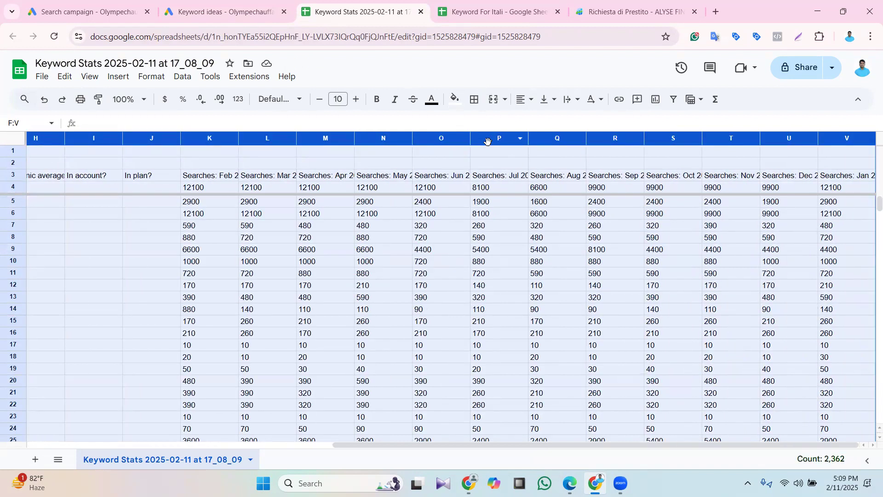
right_click(489, 142)
left_click(543, 231)
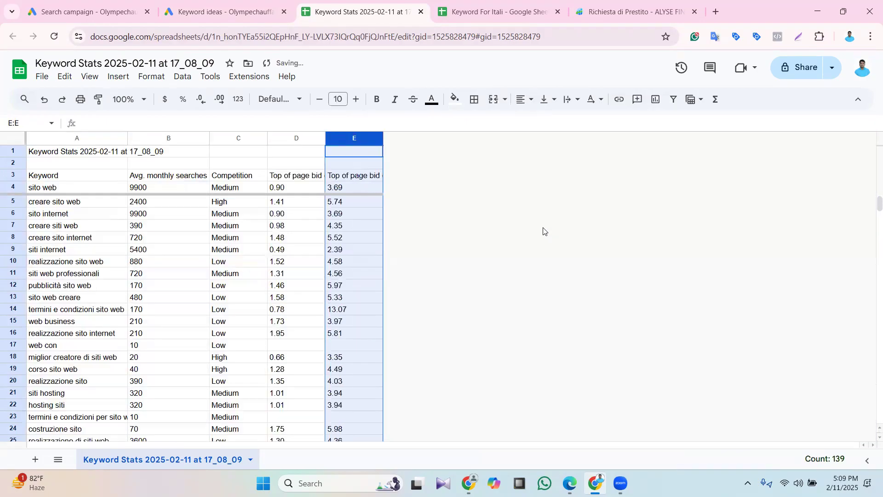
Widen columns A to E so the keywords and full headings, including both top of page bid ranges, are readable
left_click(355, 249)
left_click_drag(326, 138, 365, 138)
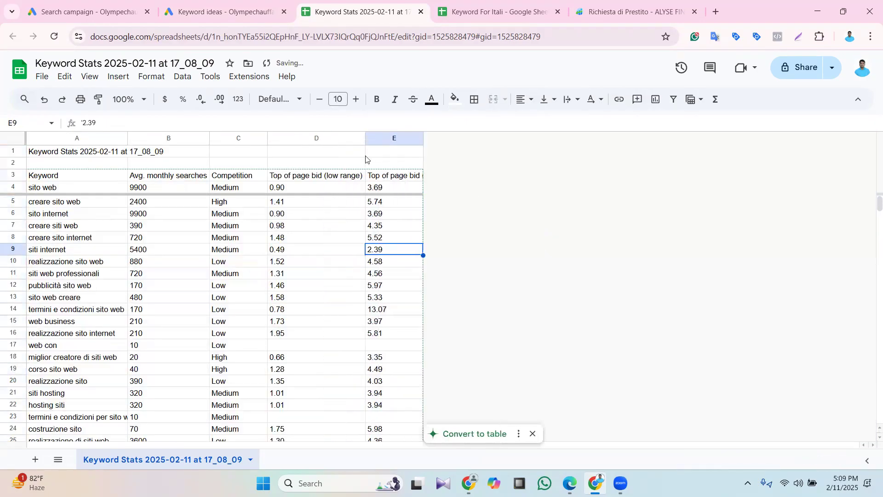
left_click_drag(423, 138, 500, 150)
left_click_drag(366, 137, 398, 141)
left_click_drag(267, 137, 309, 138)
left_click_drag(208, 137, 249, 138)
left_click_drag(127, 138, 169, 161)
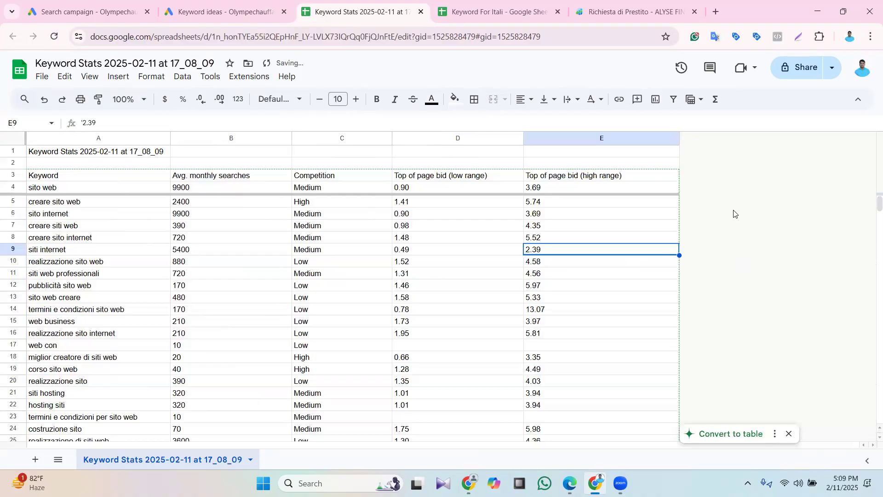
Look through the trimmed keyword list with its average monthly searches and competition levels
scroll(252, 371, "down", 13)
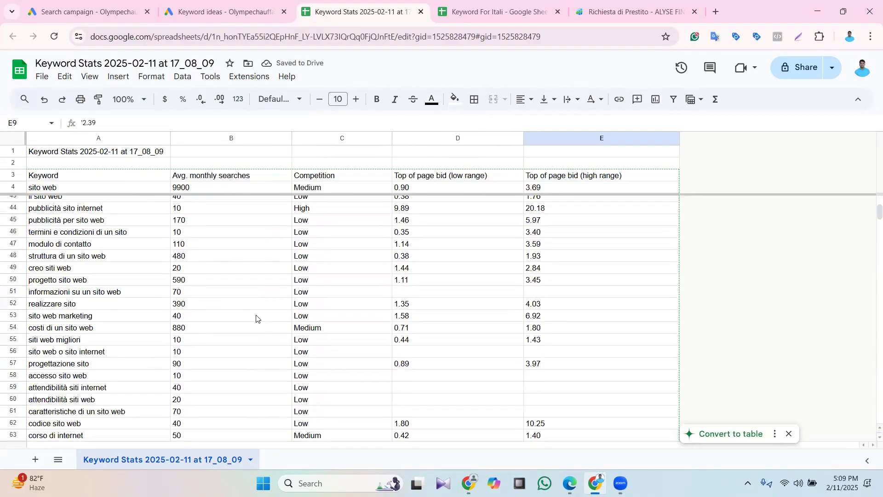
scroll(396, 321, "up", 8)
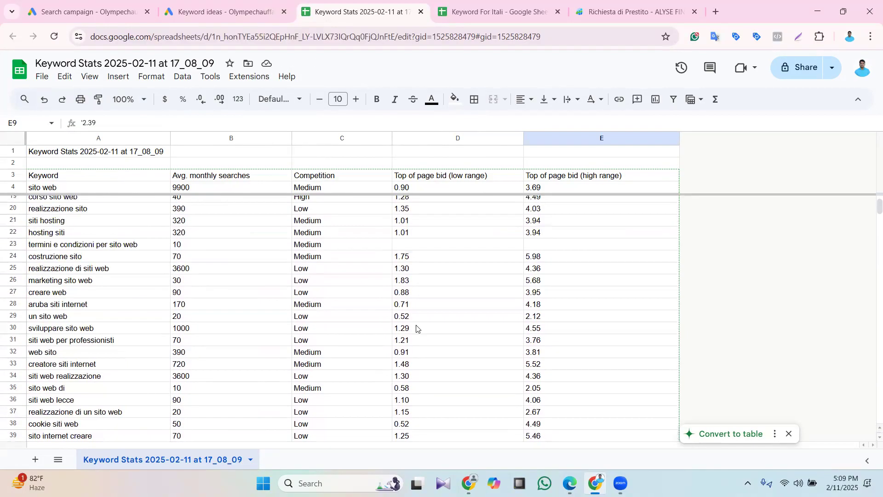
scroll(320, 361, "up", 5)
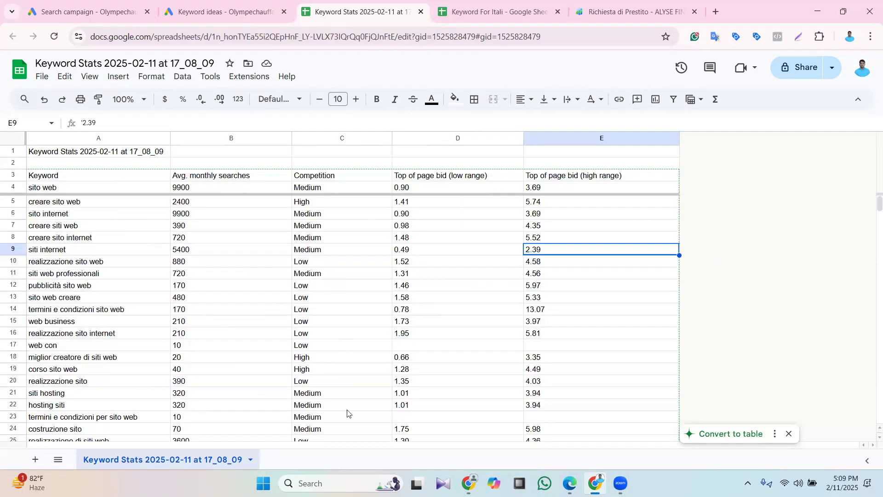
left_click(75, 273)
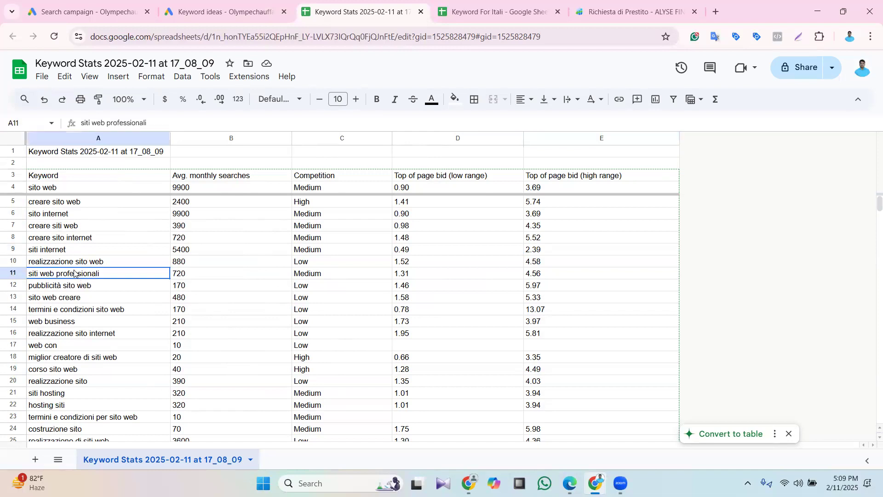
double_click(78, 272)
left_click(657, 225)
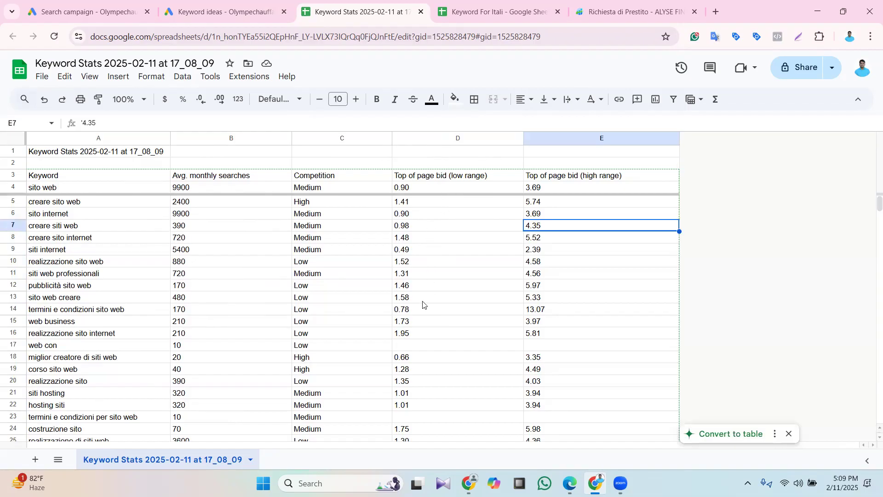
Examine the low and high range top of page bids alongside the keywords down the list
left_click(407, 263)
double_click(408, 262)
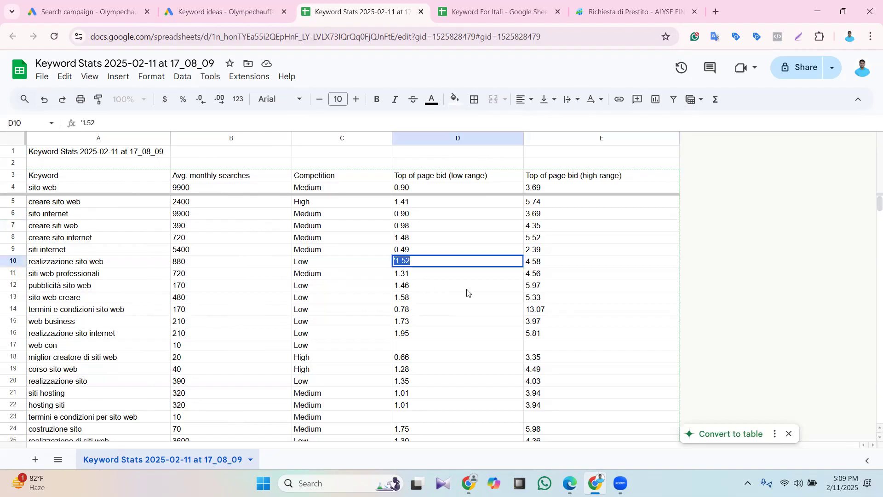
scroll(467, 293, "down", 1)
scroll(440, 307, "down", 2)
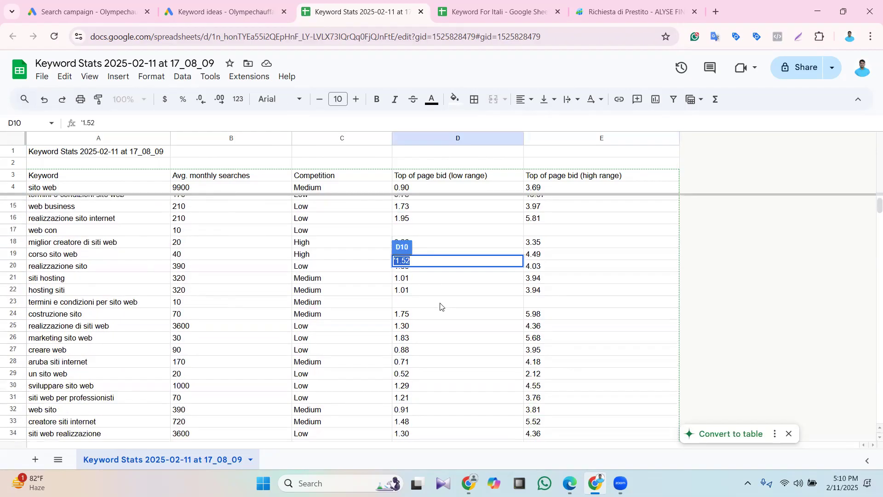
scroll(448, 322, "up", 3)
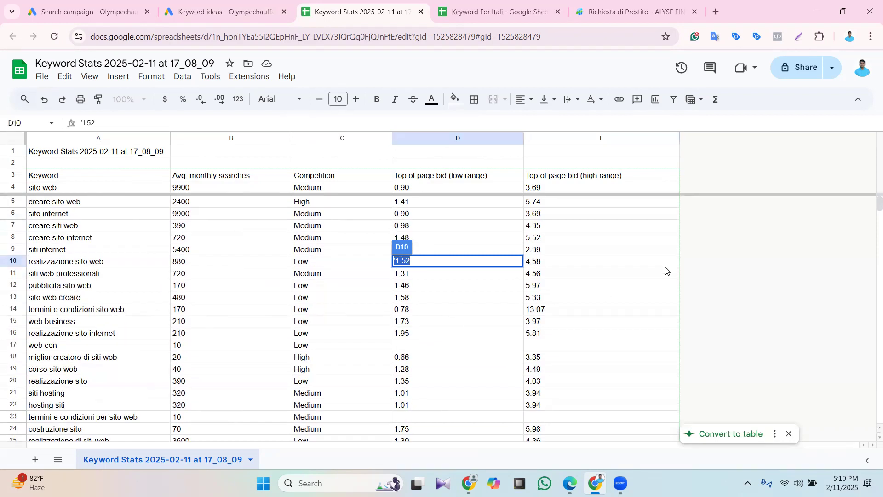
key("Return")
key("Tab")
scroll(406, 366, "down", 5)
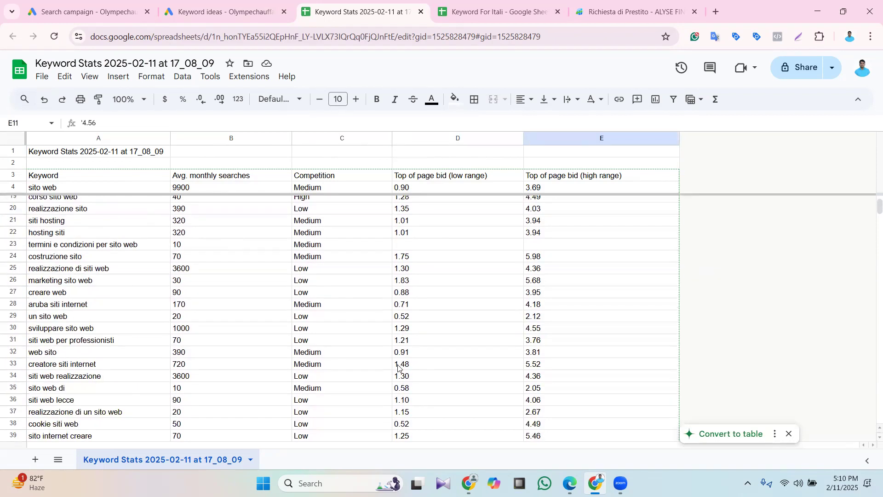
scroll(398, 366, "down", 5)
scroll(369, 340, "up", 7)
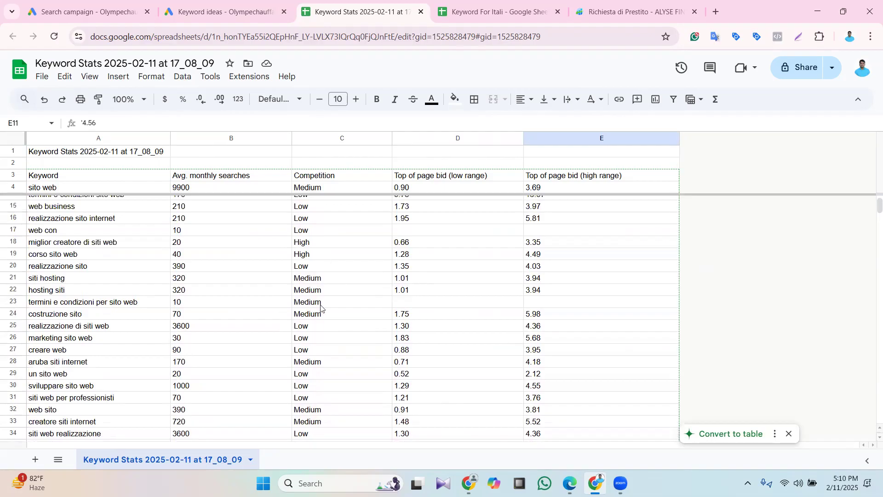
scroll(248, 289, "up", 3)
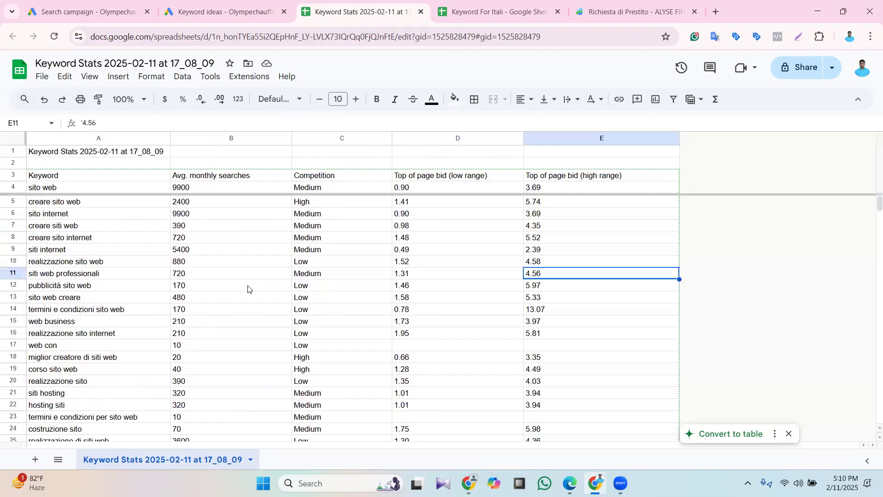
left_click(34, 213)
left_click(53, 286, "shift")
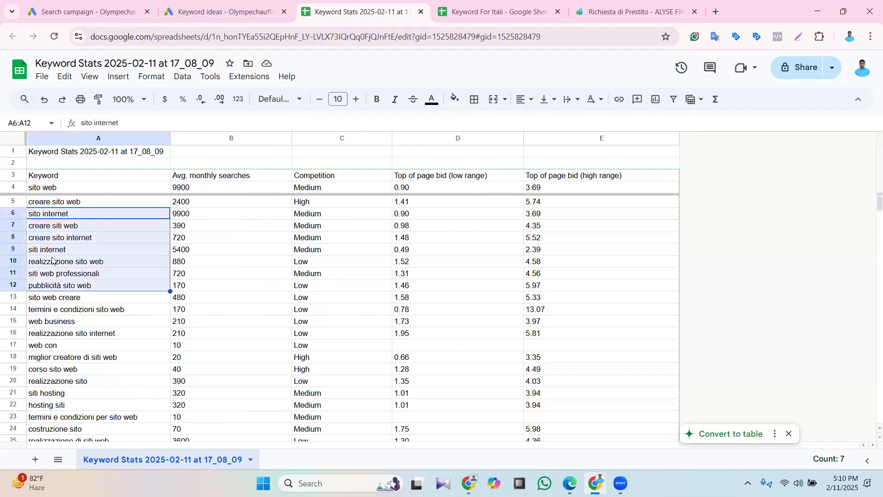
left_click(710, 244)
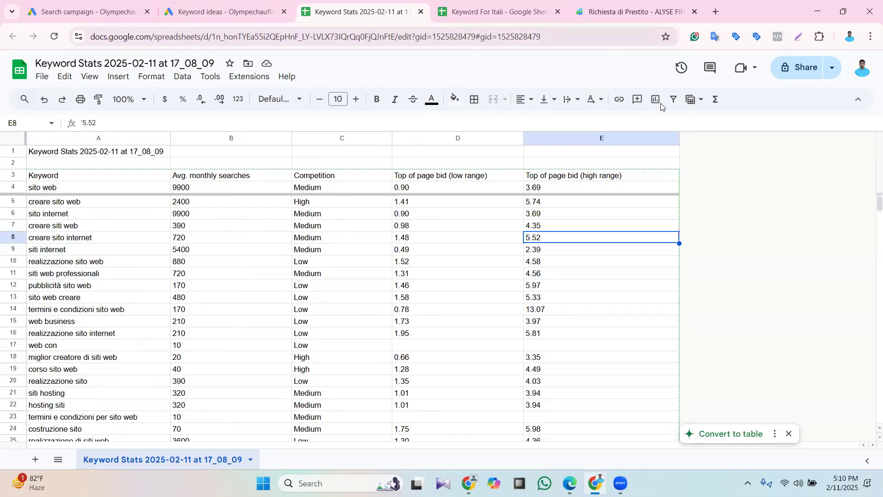
Open Google Translate in a new tab and clear its source text
left_click(715, 12)
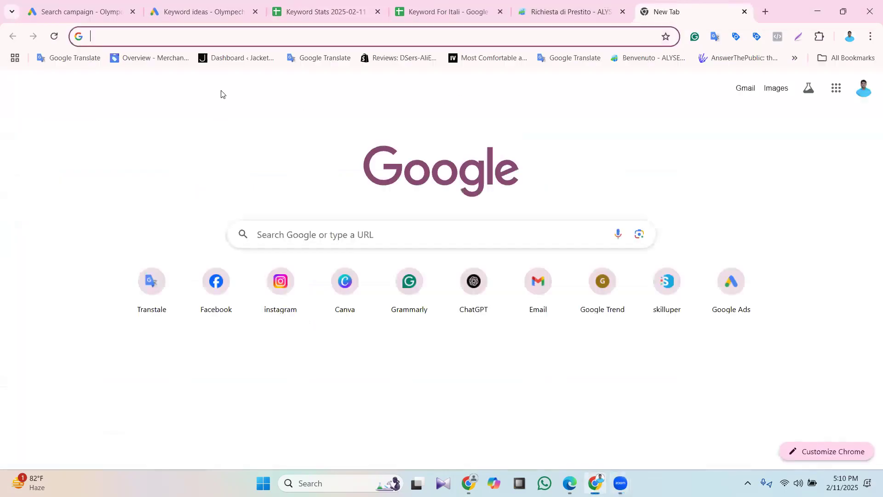
left_click(64, 58)
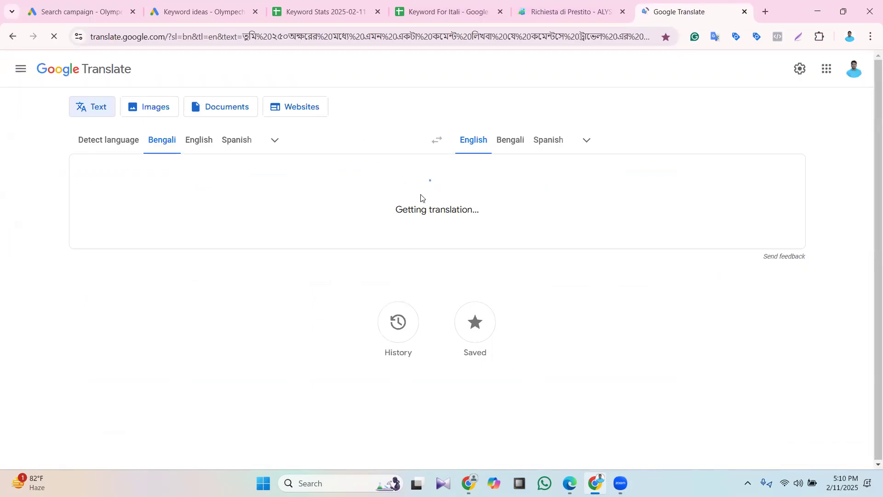
left_click(417, 170)
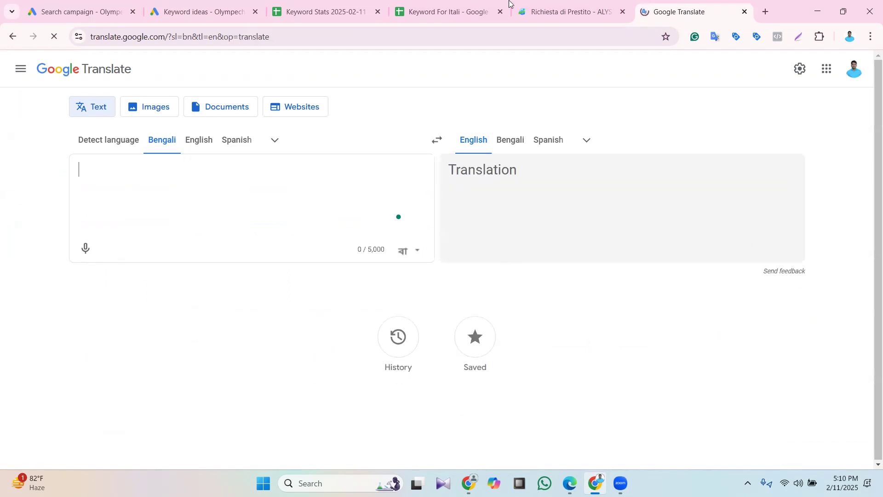
Copy the keywords in A6:A12, from "sito internet" to "pubblicità sito web", in the Keyword Stats sheet
left_click(465, 9)
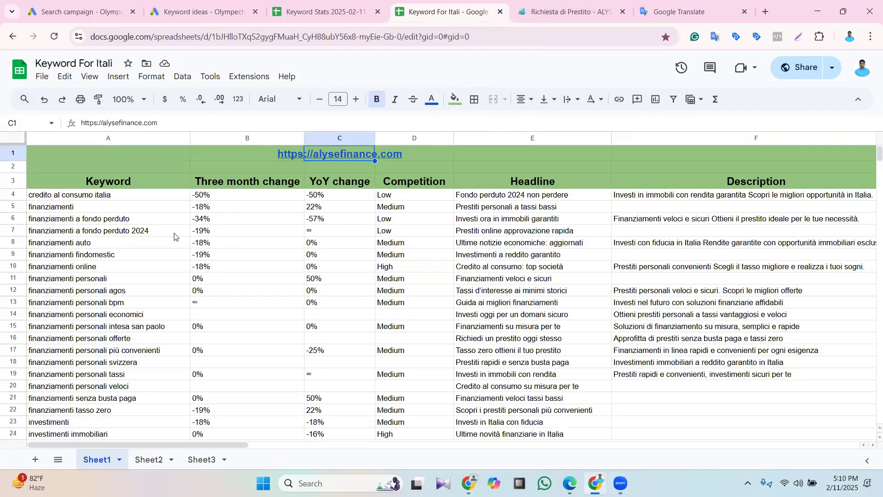
left_click(327, 11)
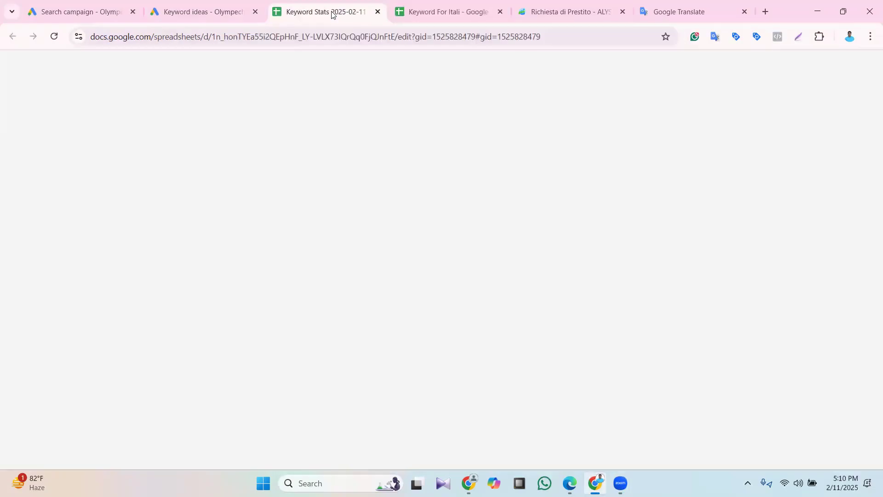
left_click_drag(46, 214, 55, 285)
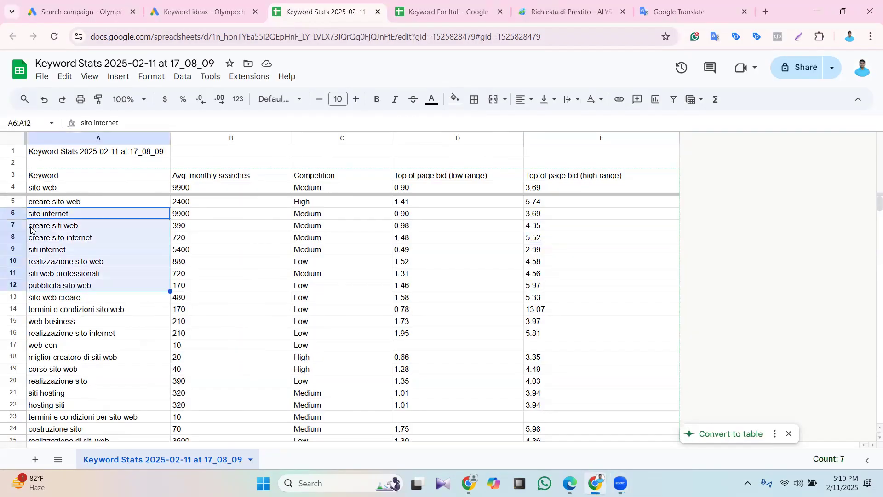
right_click(63, 246)
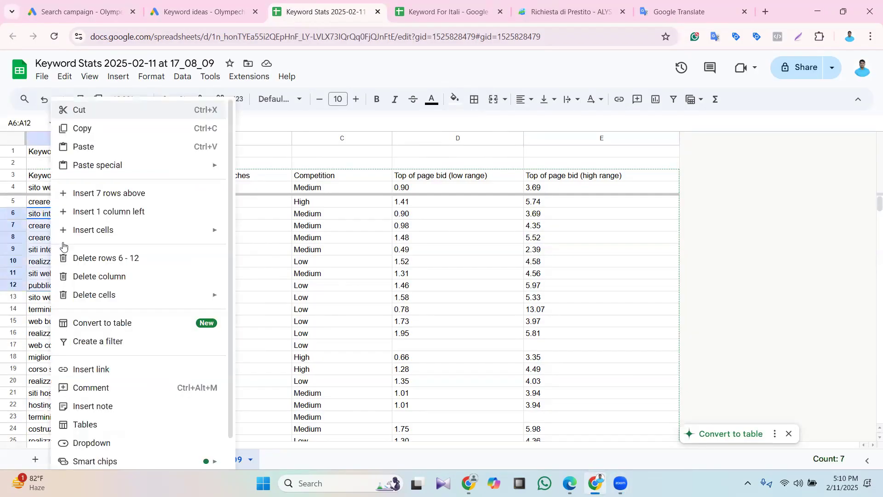
left_click(79, 128)
Paste the copied keywords into Google Translate, read their Italian to Bengali translation, and clear the source text
left_click(654, 4)
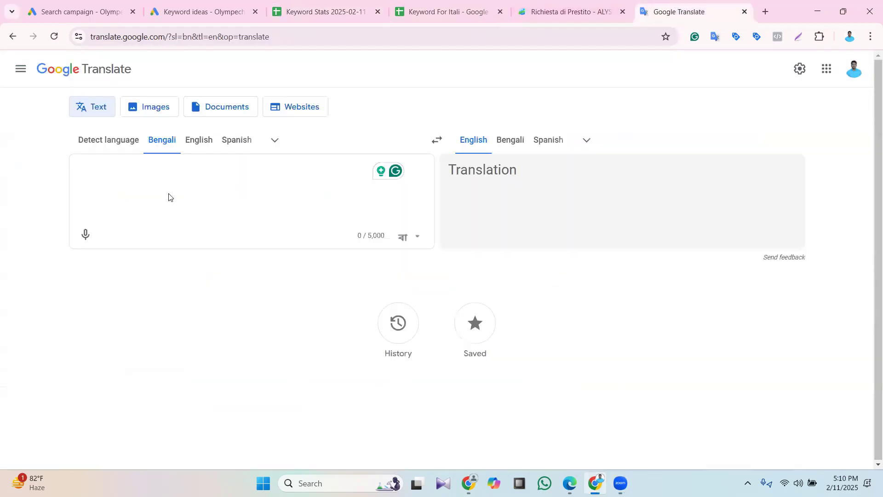
right_click(143, 173)
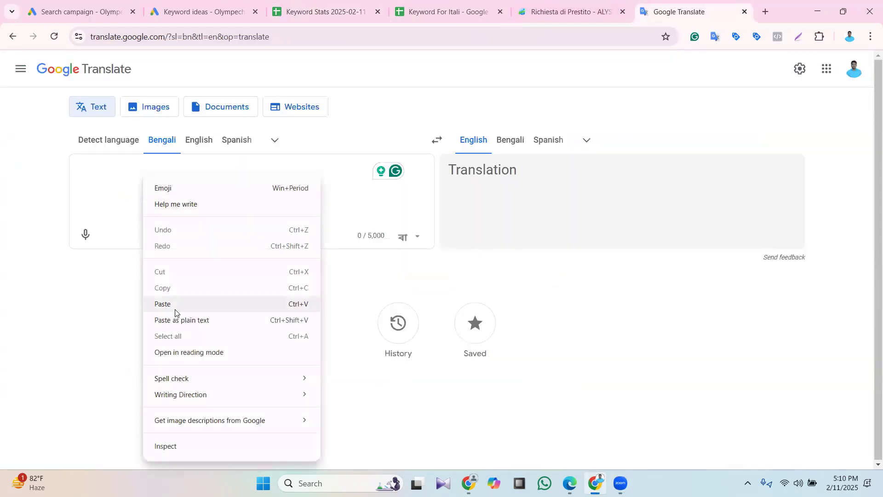
left_click(174, 304)
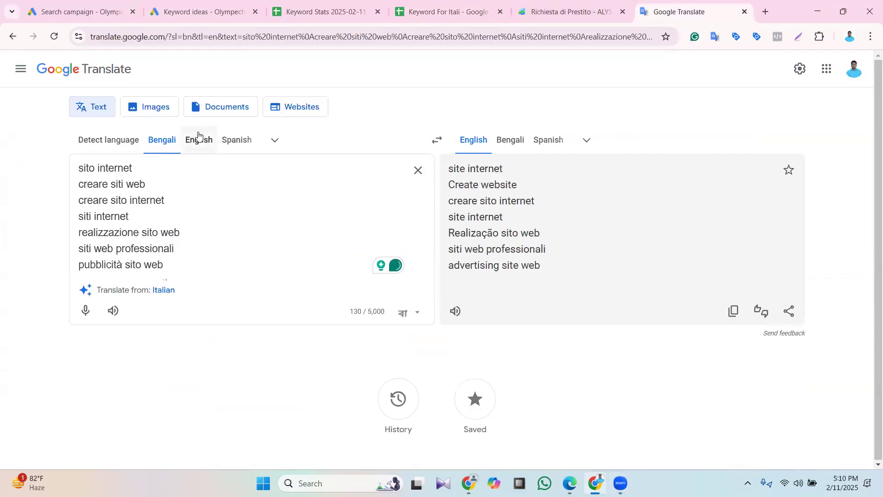
left_click(201, 147)
left_click(241, 145)
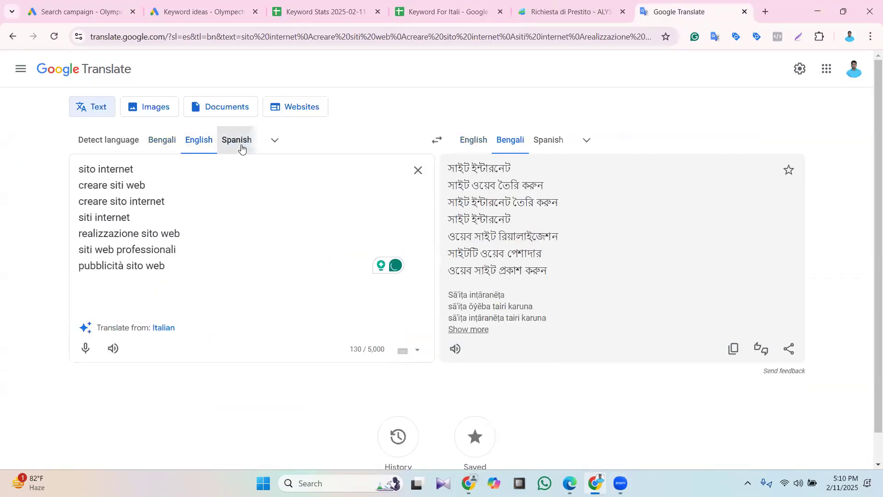
left_click(163, 328)
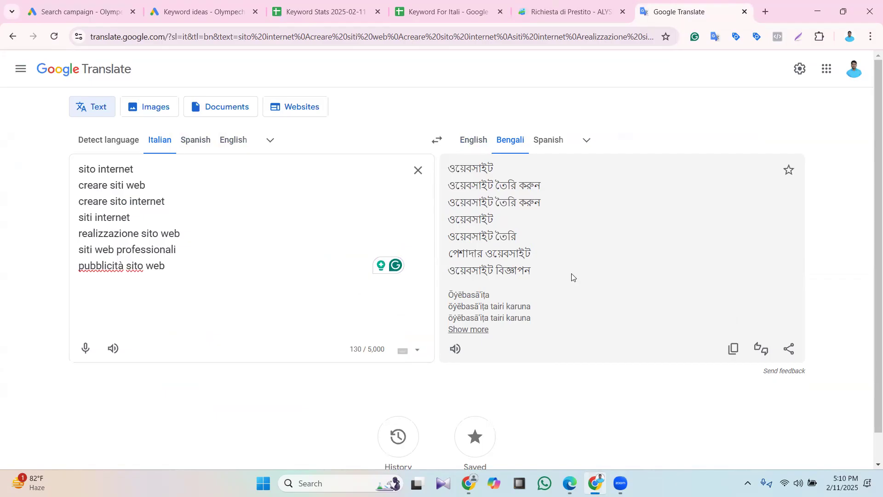
left_click(418, 171)
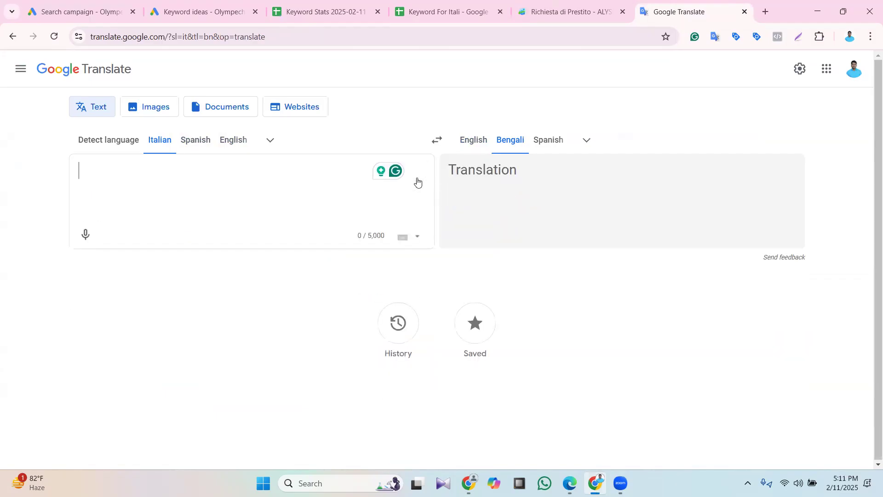
Copy the keywords in A33:A39, from "creatore siti internet" to "sito internet creare", in the Keyword Stats sheet
left_click(558, 4)
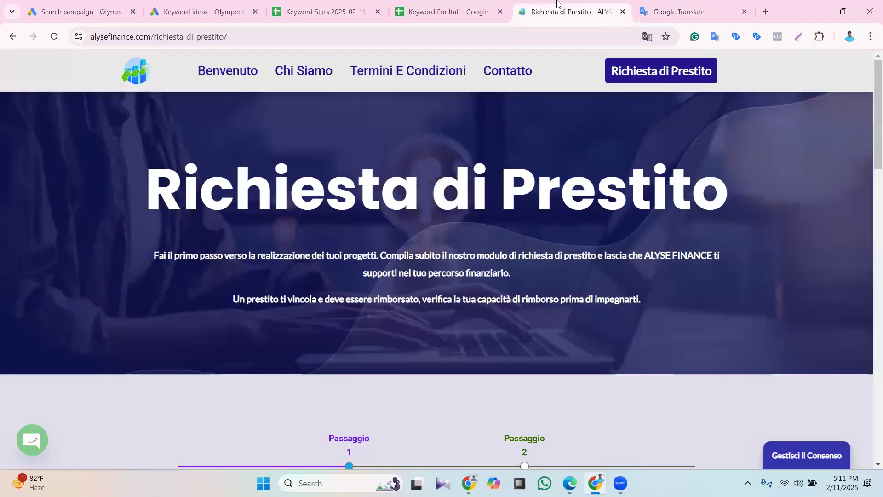
left_click(449, 7)
left_click(334, 4)
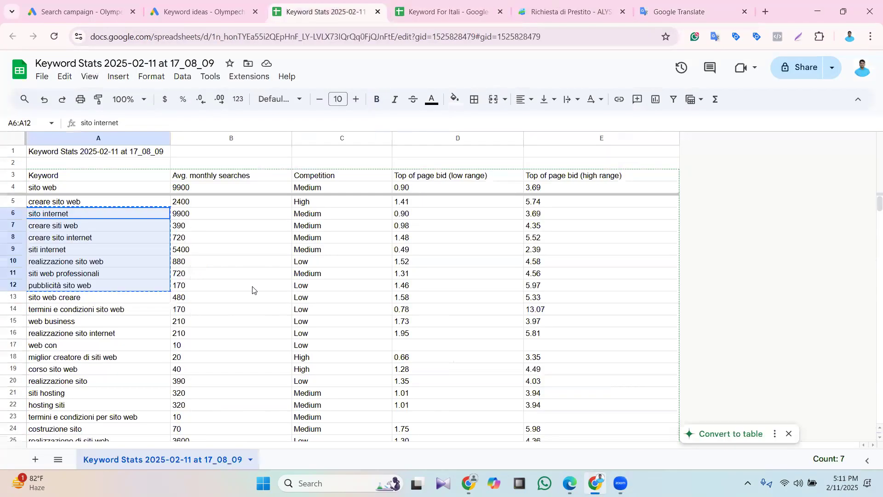
left_click(252, 290)
scroll(258, 322, "down", 6)
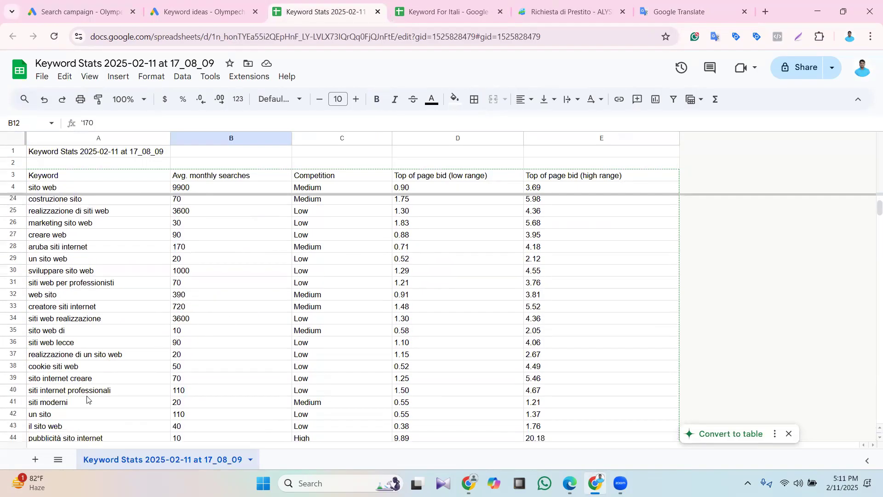
left_click(48, 307)
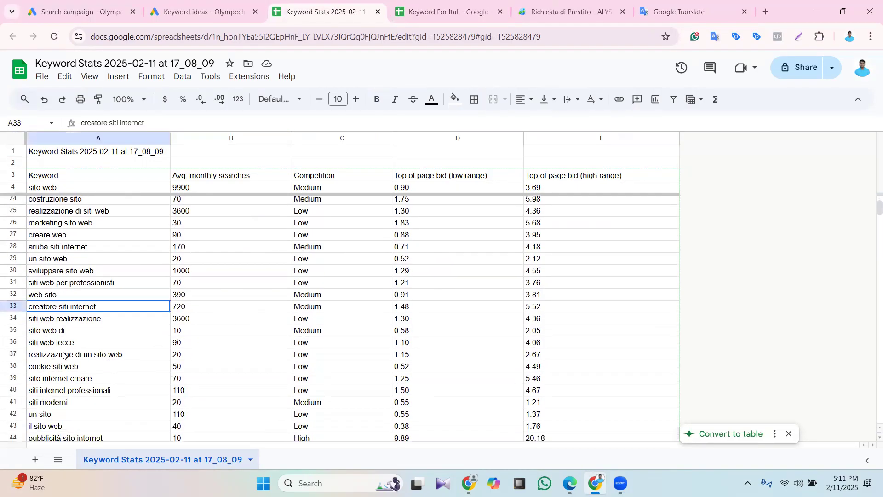
left_click(65, 378, "shift")
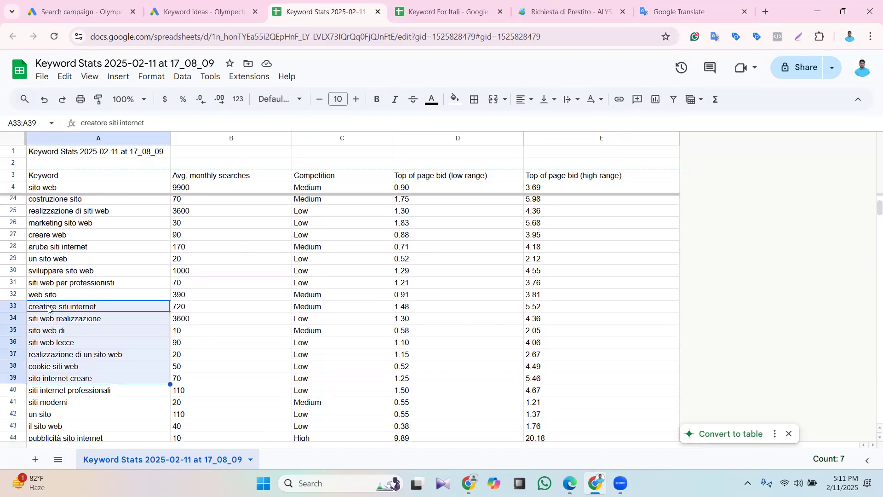
right_click(49, 308)
left_click(93, 133)
Check the Bengali translation of the second copied keyword batch in Google Translate and clear the source text
left_click(559, 6)
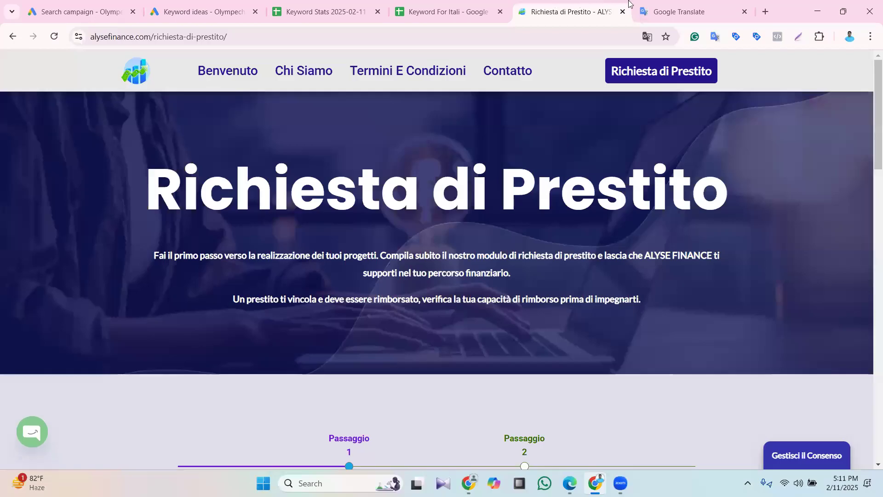
left_click(663, 5)
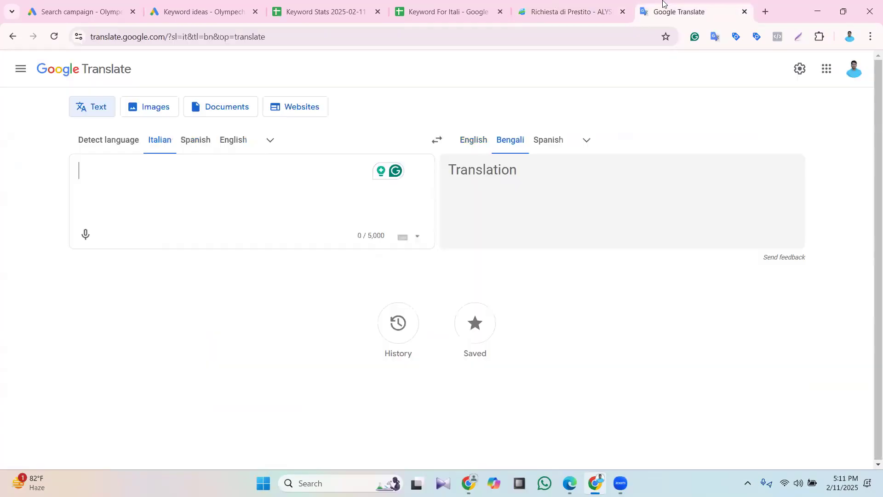
right_click(129, 178)
left_click(166, 306)
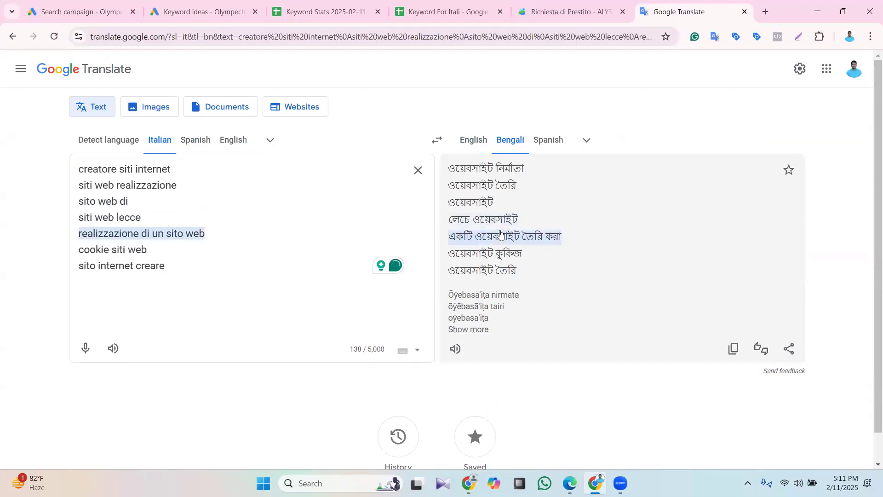
left_click(418, 171)
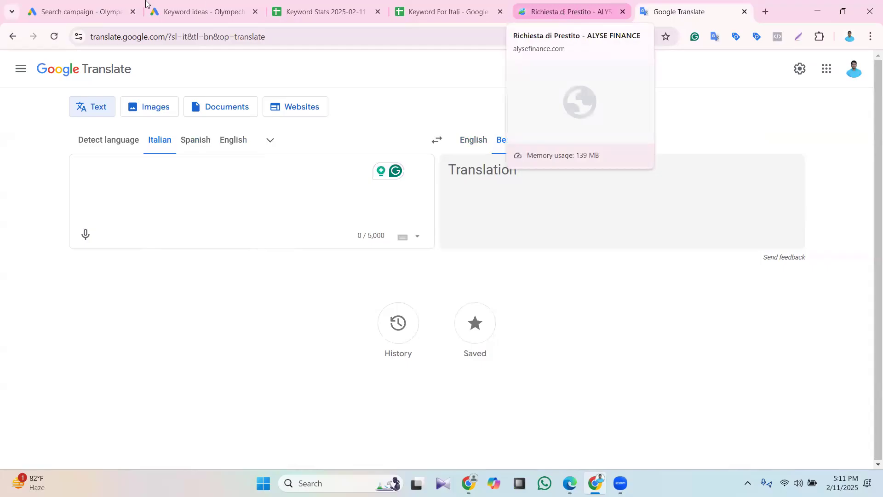
left_click(188, 11)
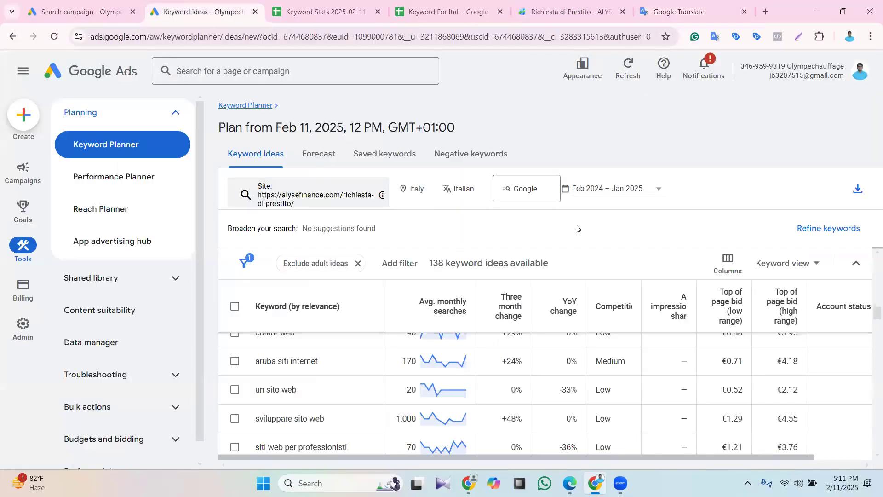
scroll(452, 289, "up", 1)
scroll(452, 290, "up", 3)
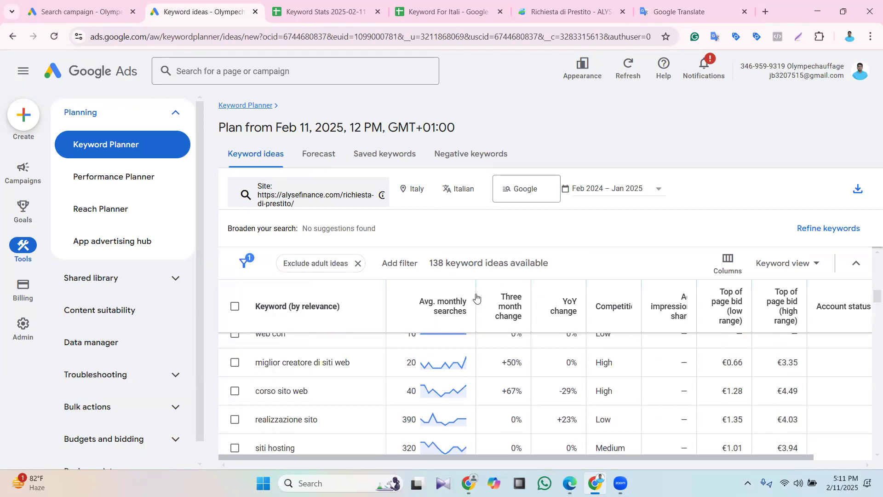
scroll(317, 366, "up", 3)
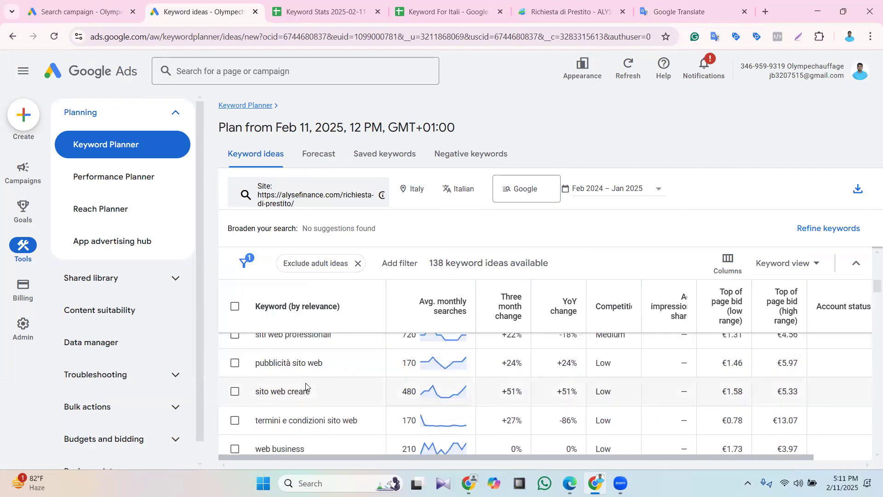
scroll(306, 382, "down", 3)
scroll(327, 376, "down", 3)
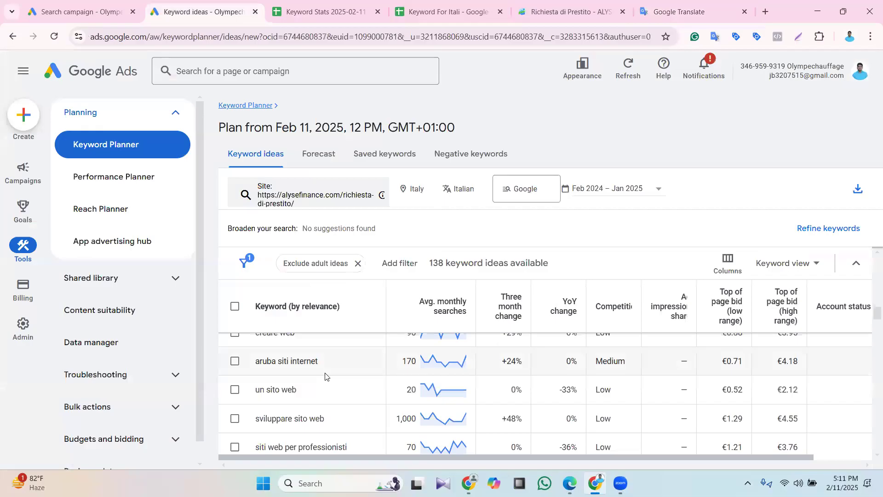
left_click(308, 198)
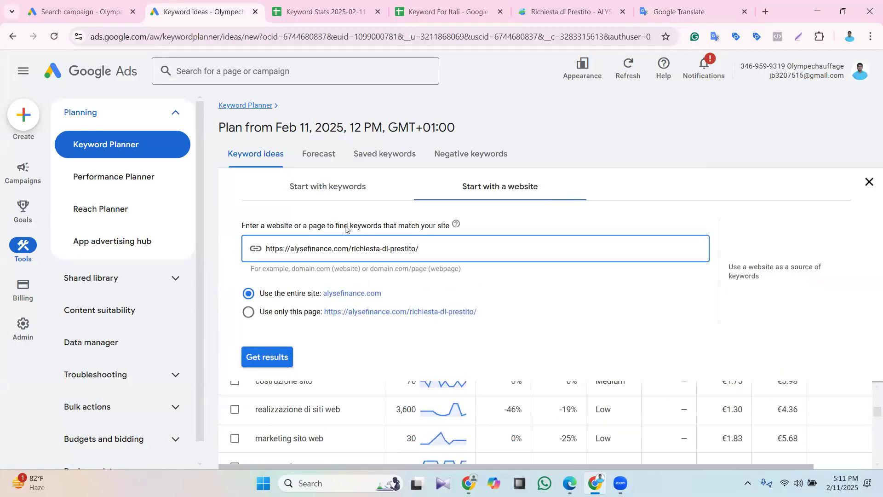
left_click_drag(392, 248, 351, 255)
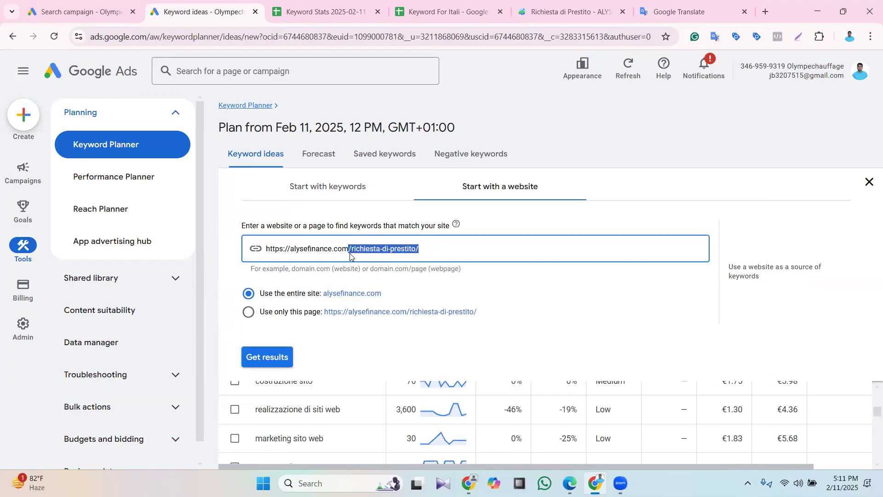
key("BackSpace")
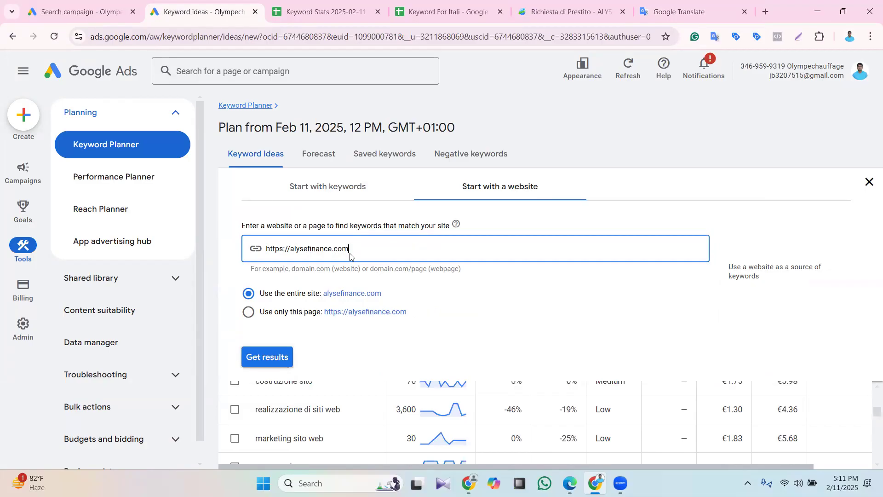
left_click(248, 312)
left_click(270, 361)
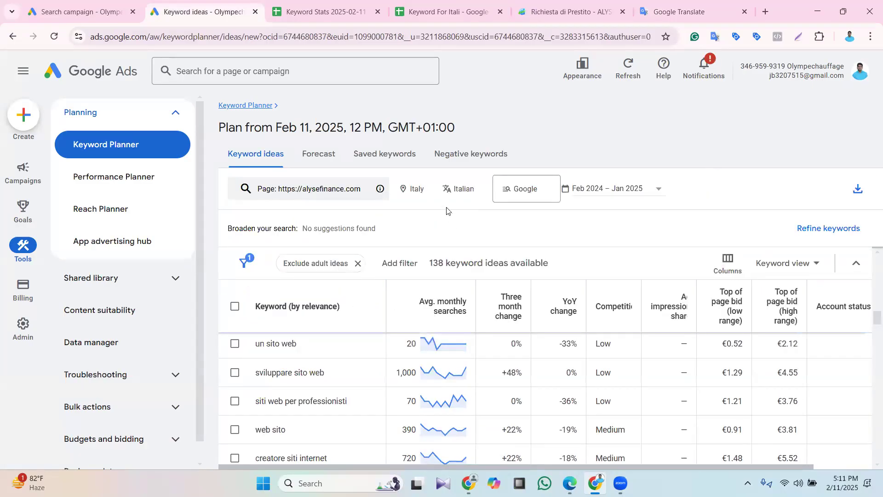
Look through the keyword ideas for the alysefinance.com page and judge their relevance to loans
scroll(351, 367, "down", 3)
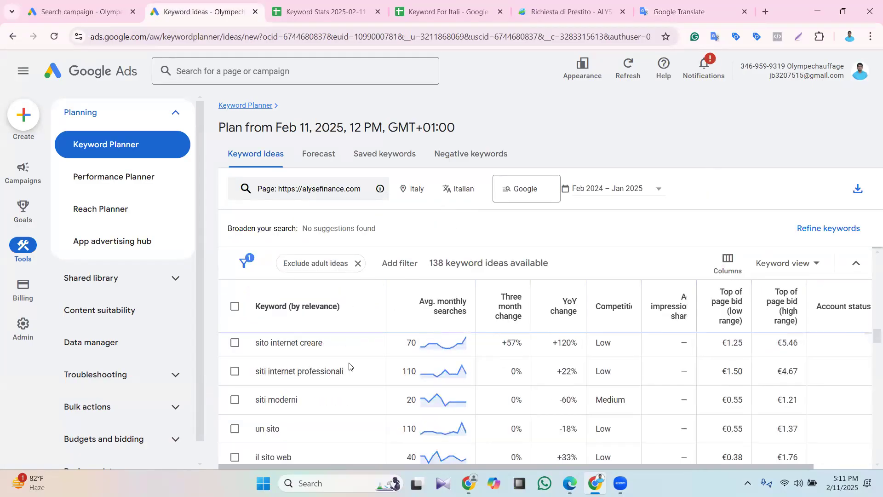
scroll(331, 400, "down", 5)
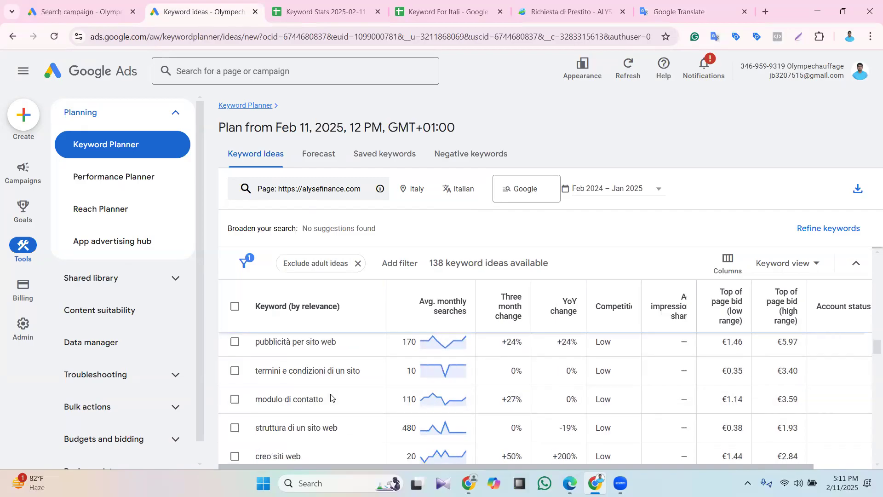
scroll(413, 399, "down", 5)
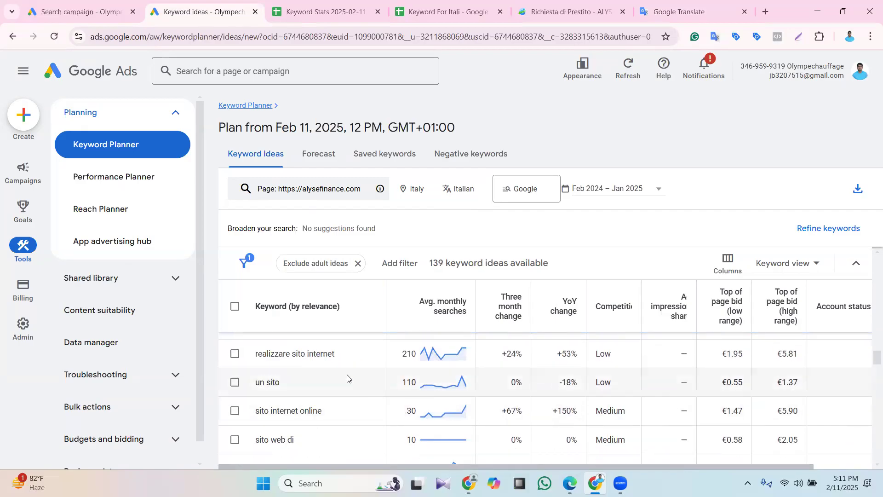
scroll(357, 382, "down", 3)
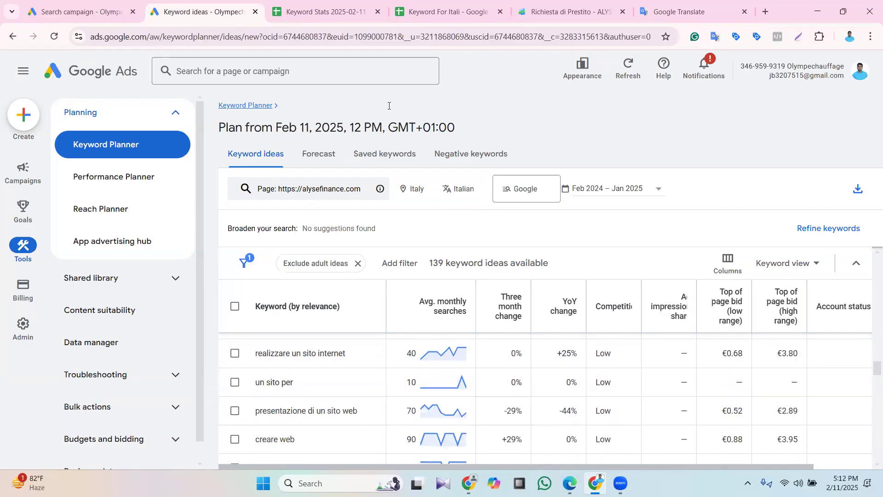
Compare the finance keywords in the Keyword For Itali sheet with the exported Keyword Stats list, checking it through its last rows
left_click(446, 5)
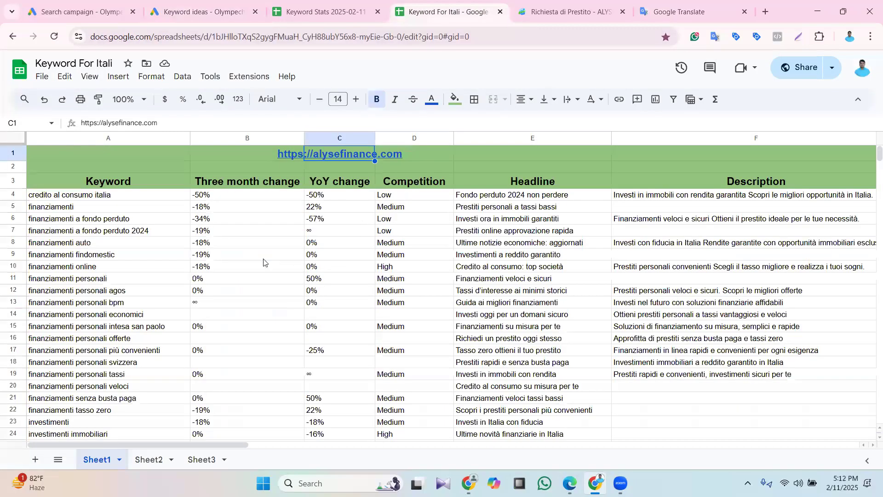
scroll(263, 255, "down", 5)
scroll(269, 266, "up", 10)
left_click(319, 8)
scroll(219, 290, "down", 20)
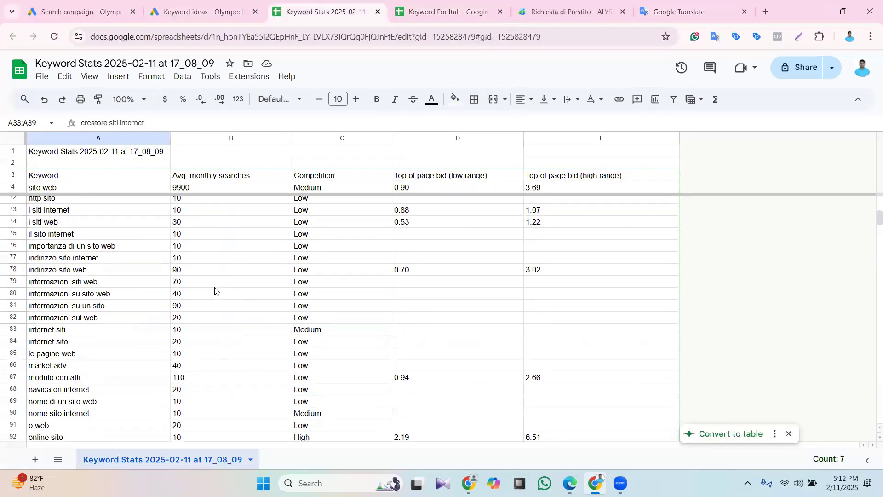
scroll(223, 298, "down", 8)
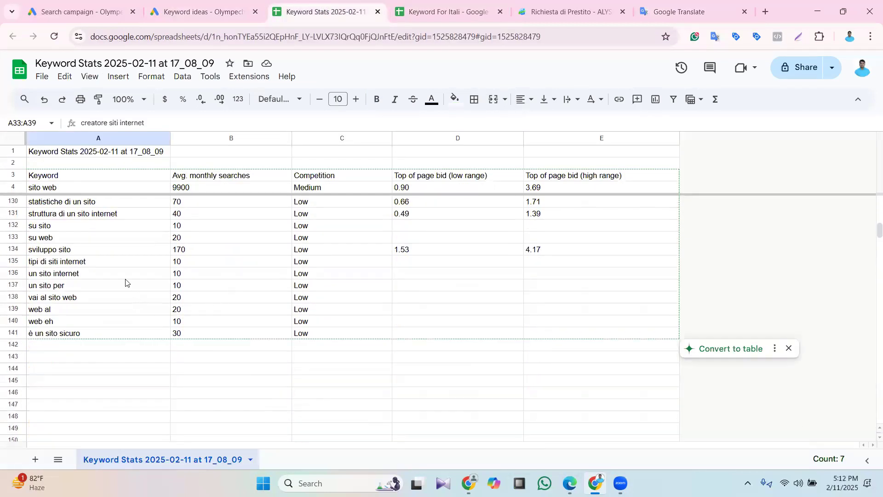
scroll(64, 315, "up", 6)
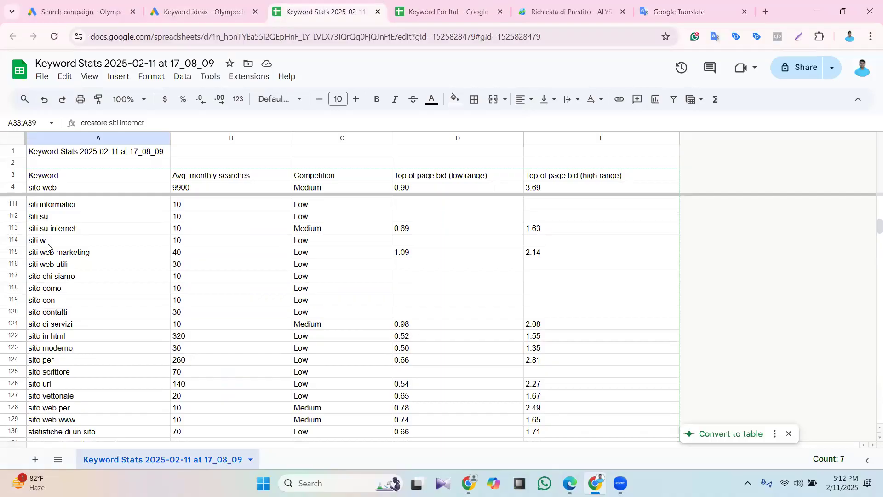
Examine the exported Keyword Stats list from row 125 back up to its first rows for keywords relevant to loans
left_click_drag(48, 244, 57, 371)
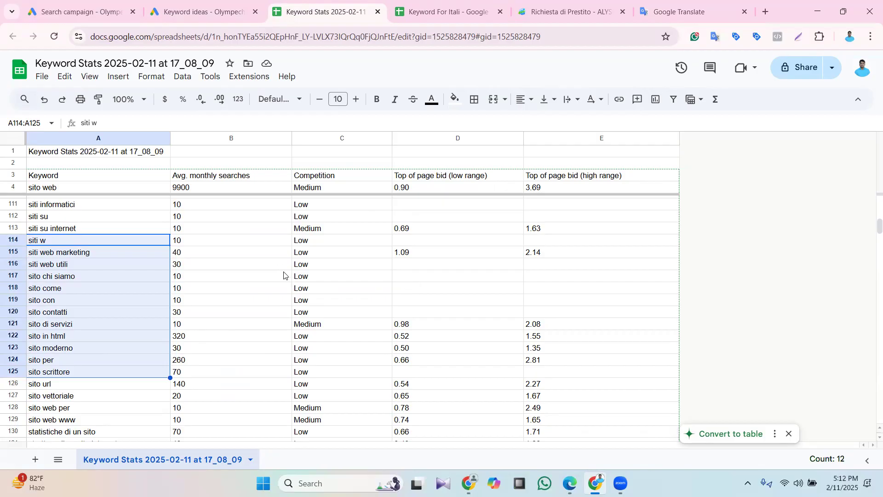
left_click(773, 228)
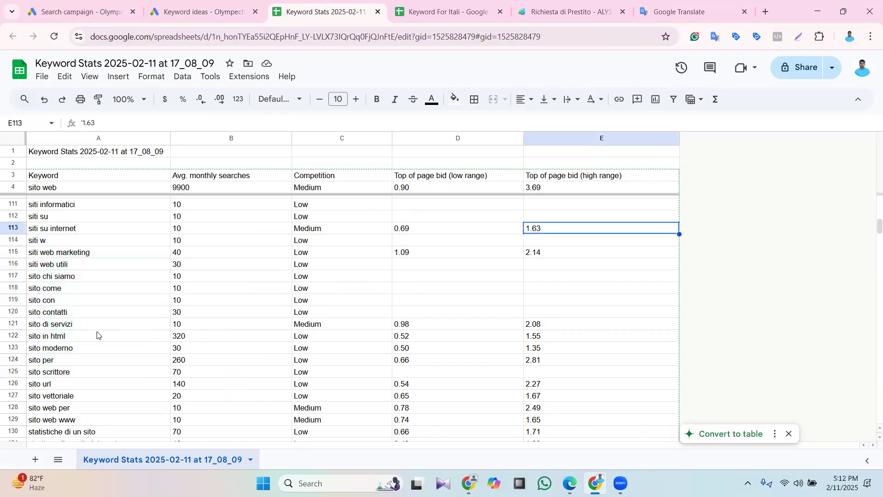
scroll(85, 316, "up", 5)
left_click_drag(53, 243, 76, 387)
left_click(224, 283)
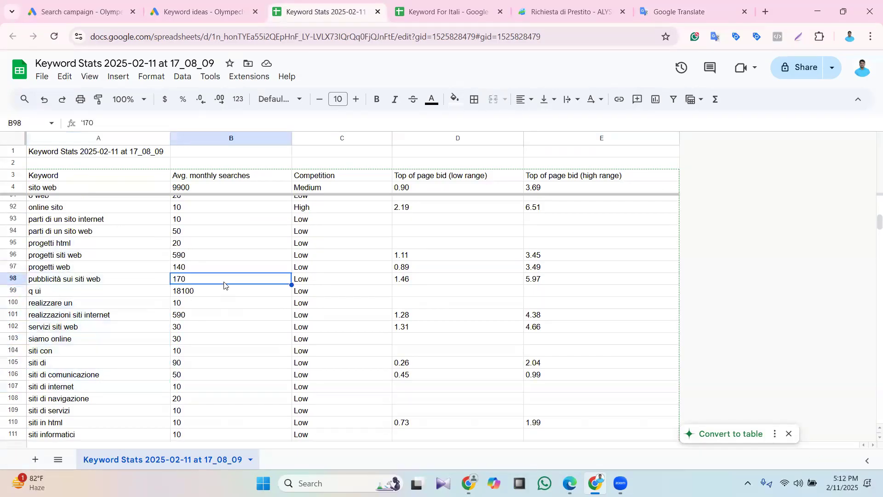
scroll(262, 343, "up", 12)
scroll(306, 310, "up", 3)
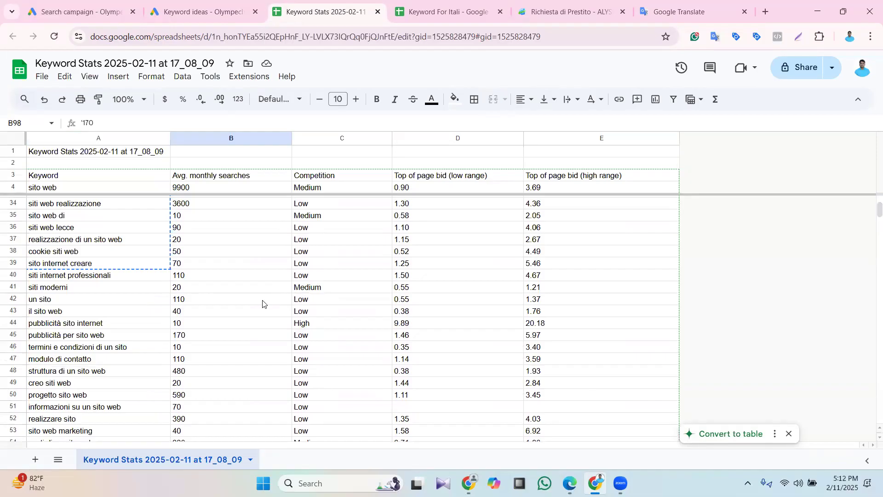
scroll(308, 280, "up", 7)
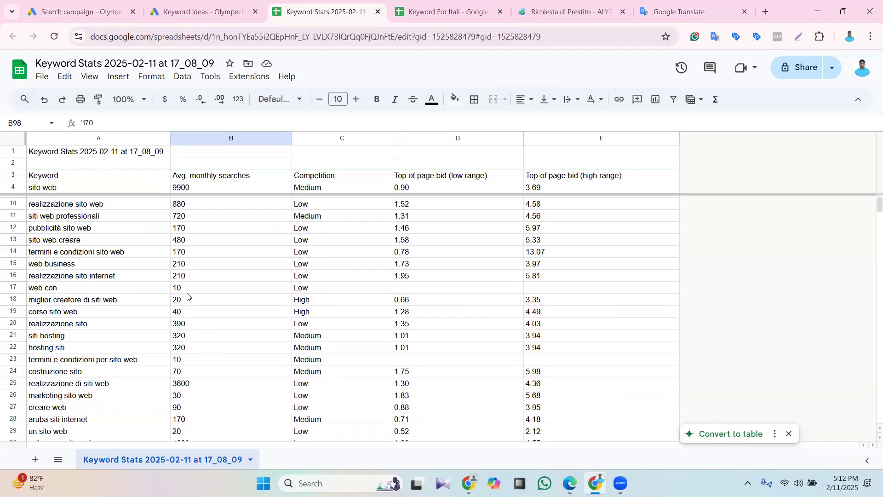
scroll(219, 283, "up", 2)
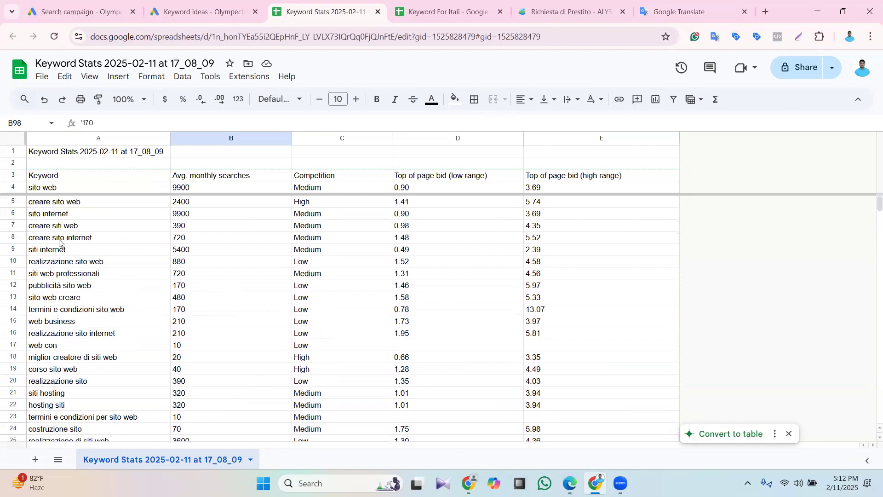
Review the keywords and average monthly searches in the first 20 or so rows of the Keyword Stats list
left_click(49, 227)
left_click_drag(49, 227, 82, 294)
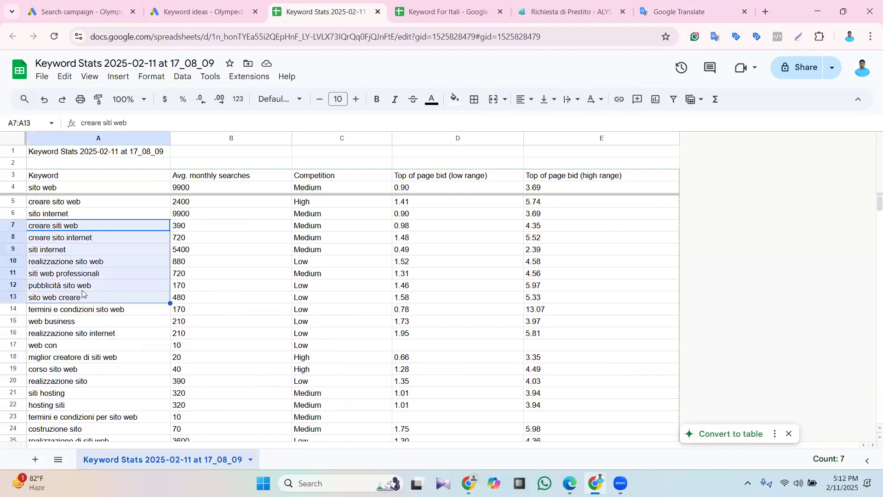
left_click(260, 261)
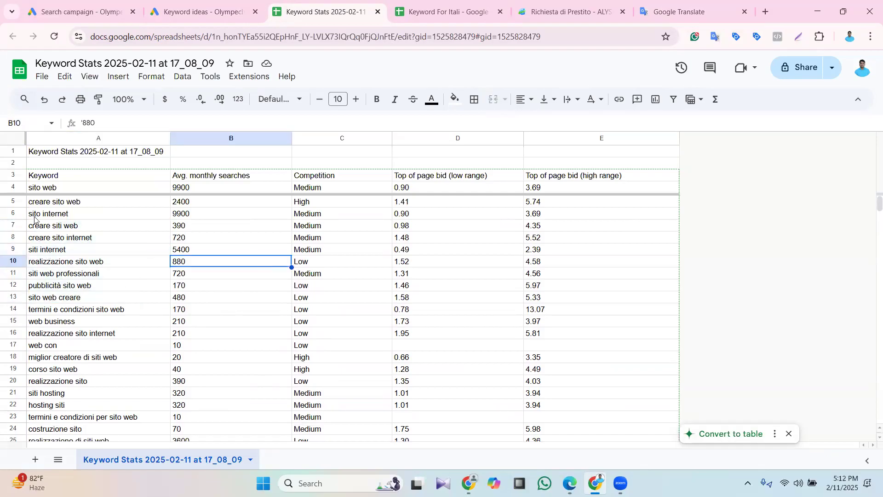
left_click_drag(35, 218, 72, 306)
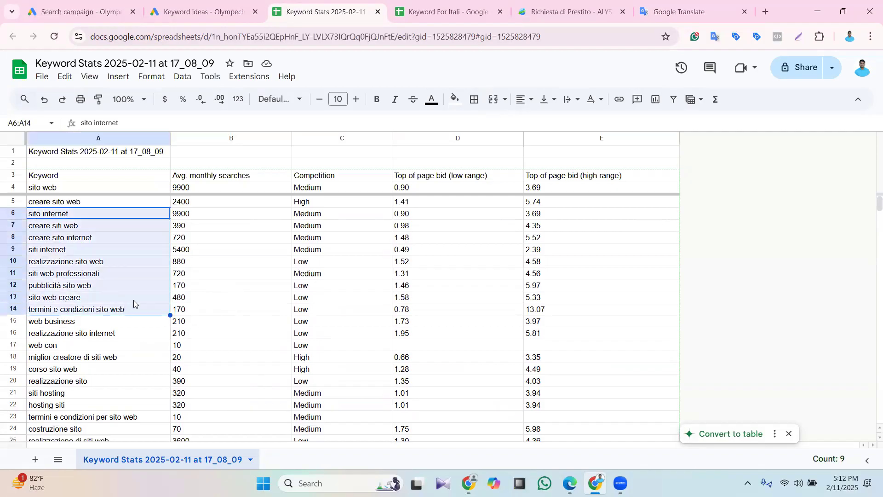
left_click(269, 261)
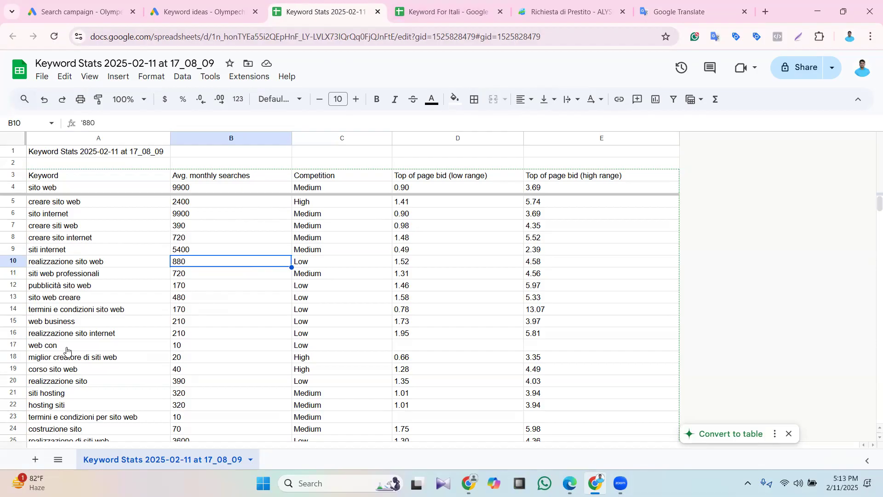
triple_click(191, 212)
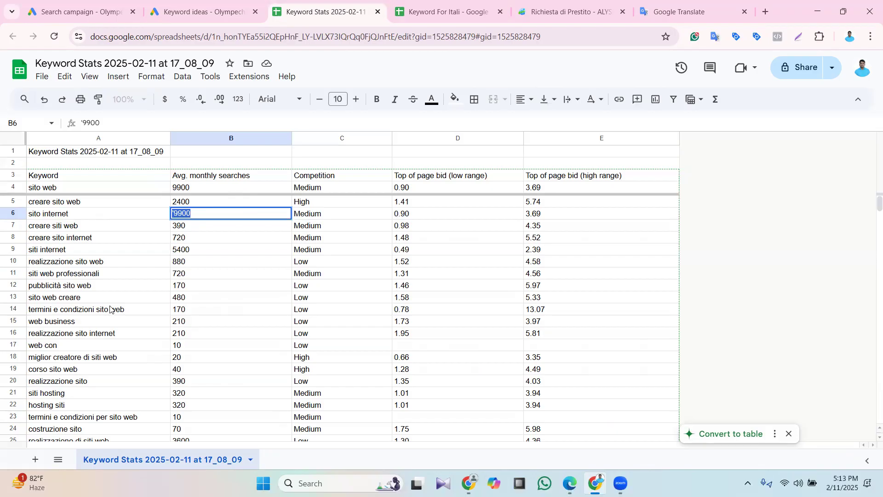
left_click(488, 253)
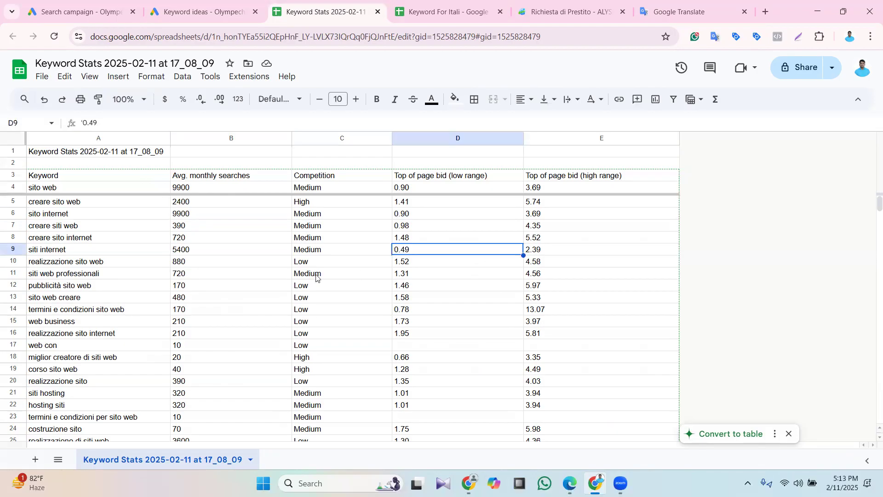
left_click_drag(41, 213, 121, 433)
left_click(245, 361)
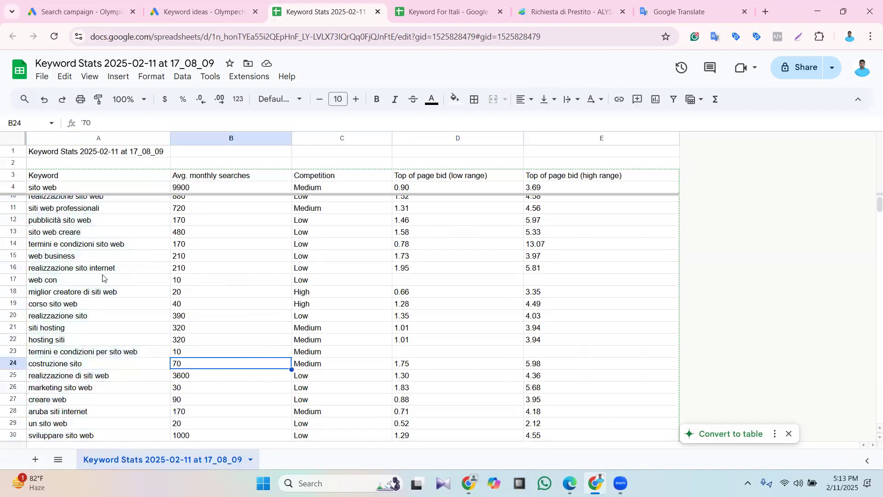
Copy the keyword "sito web creare" from the Keyword Stats list and search Google for it in a new browser tab
left_click(53, 232)
double_click(53, 232)
right_click(53, 232)
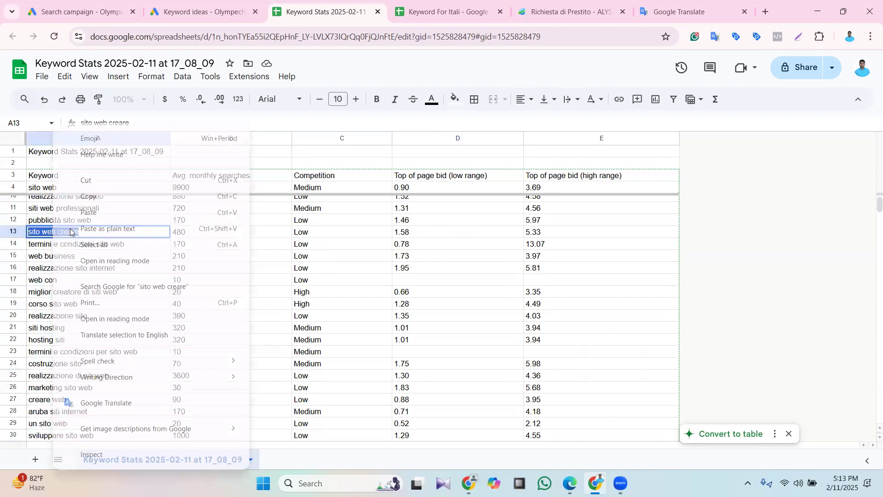
left_click(102, 202)
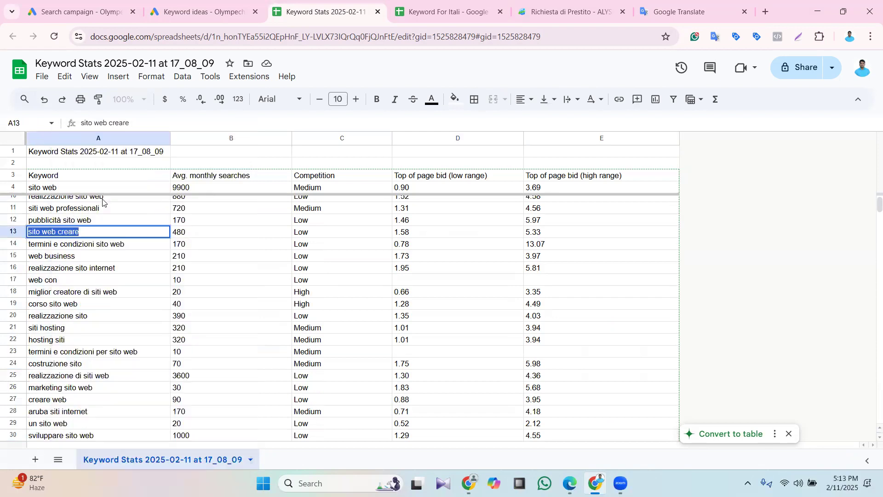
left_click(766, 12)
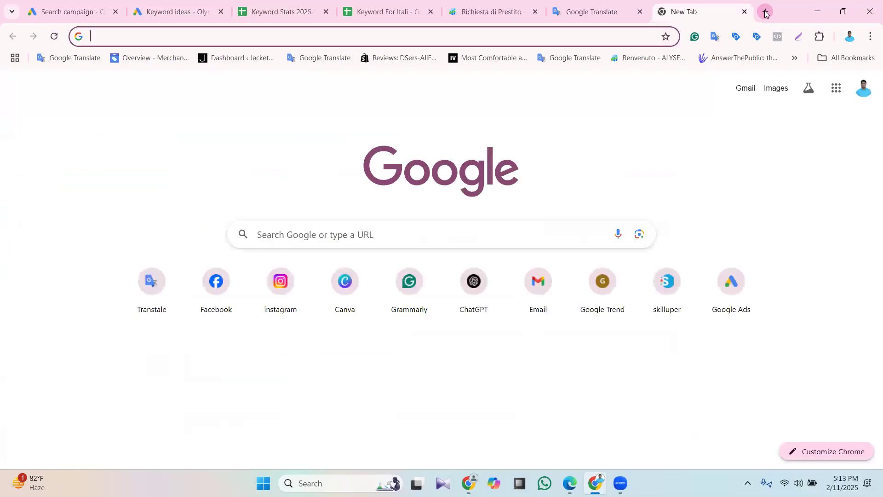
key("ctrl+v")
key("Return")
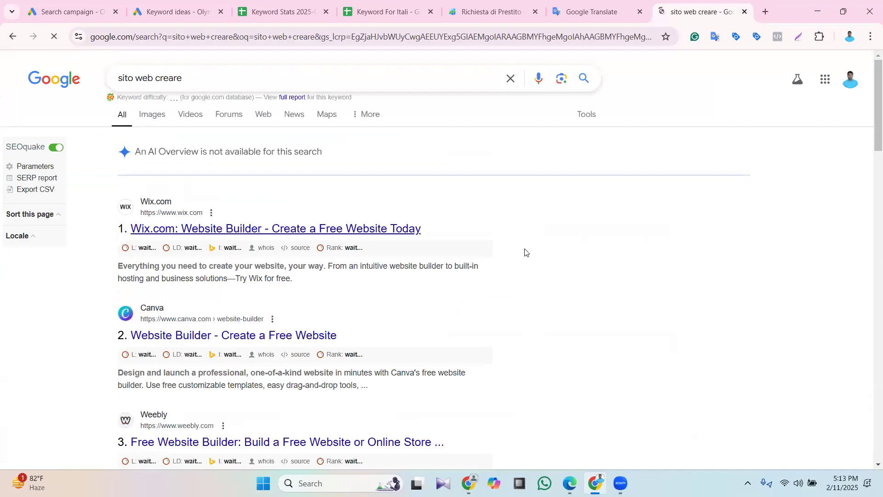
Check what kind of sites Google returns for "sito web creare", clear the query, and close the search tab
scroll(327, 256, "down", 1)
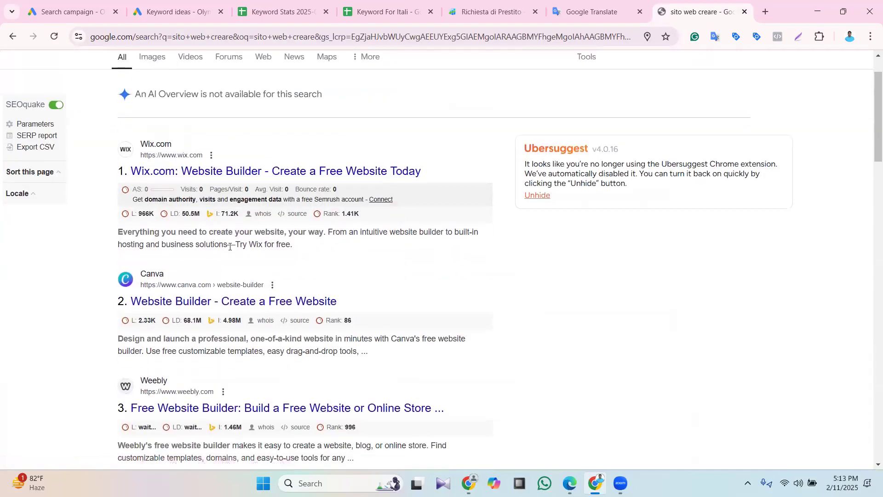
scroll(159, 140, "up", 1)
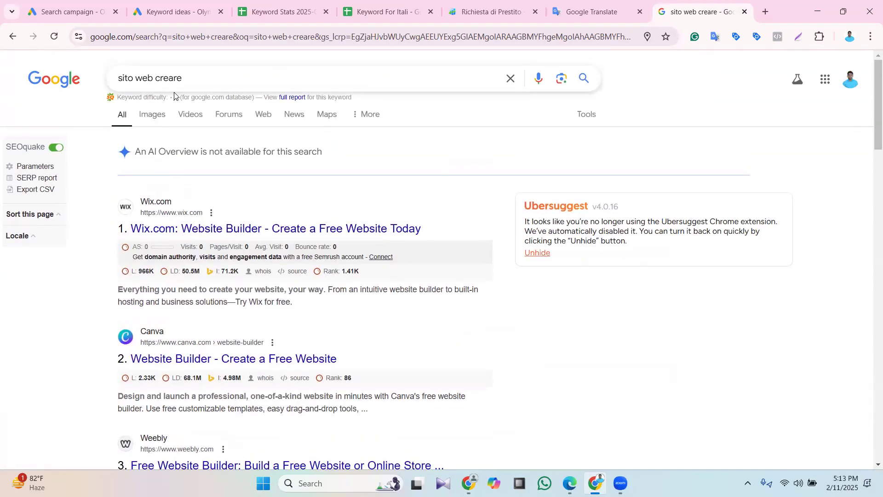
scroll(257, 230, "down", 5)
scroll(306, 310, "down", 5)
scroll(222, 221, "up", 5)
scroll(222, 220, "up", 6)
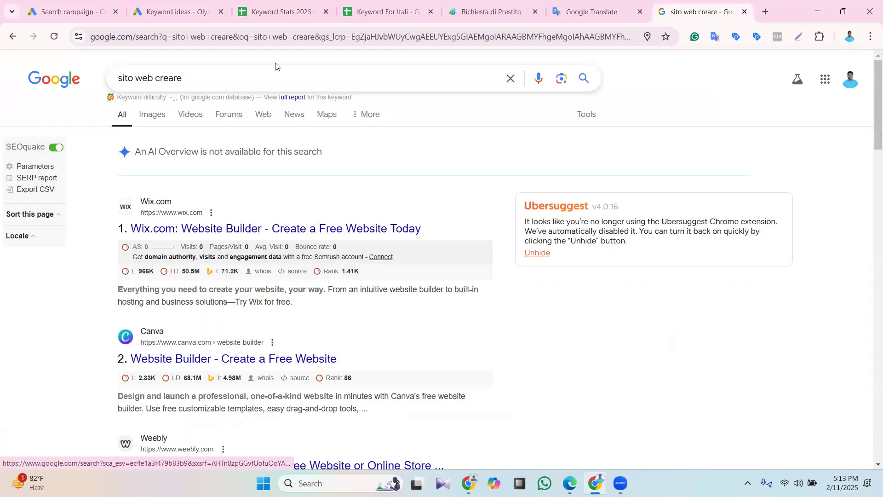
left_click(510, 79)
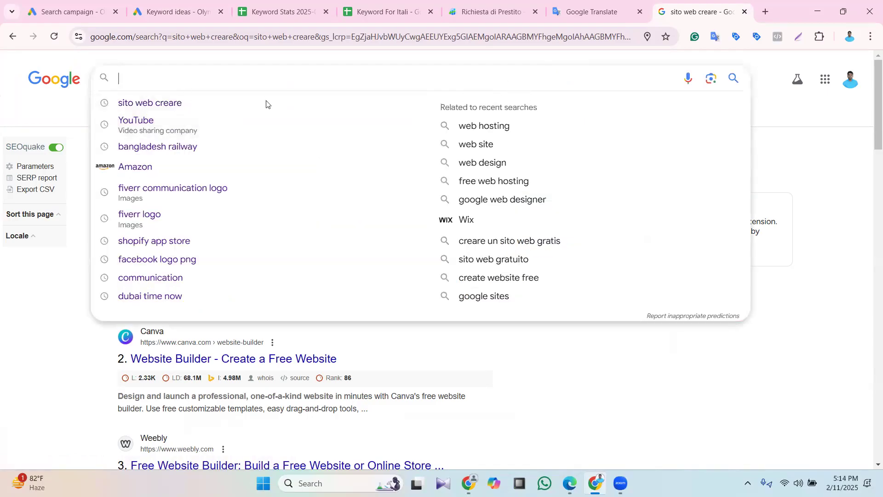
middle_click(725, 3)
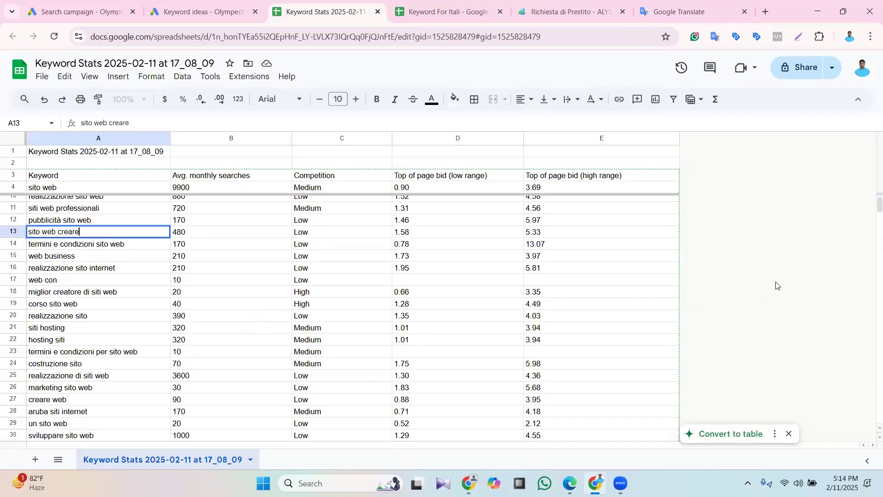
Compare keyword rows 11 to 26 with the Richiesta di Prestito page, and close the Keyword Stats spreadsheet
left_click(783, 232)
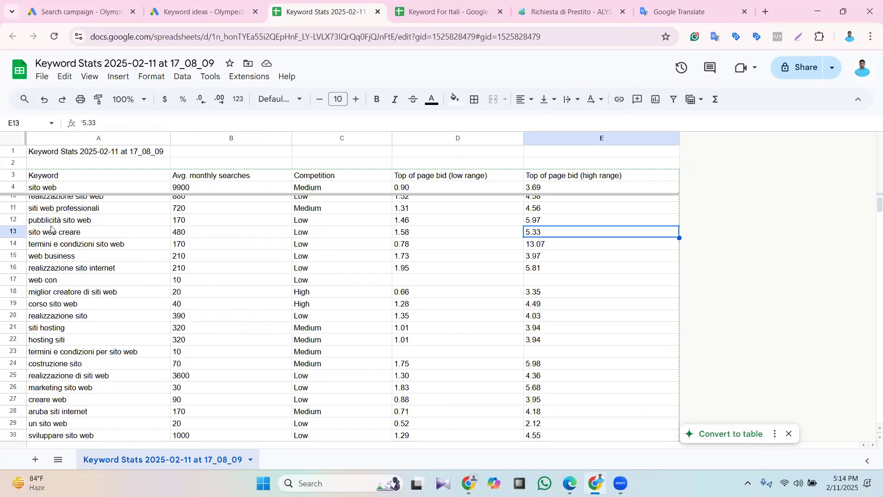
left_click_drag(39, 213, 92, 392)
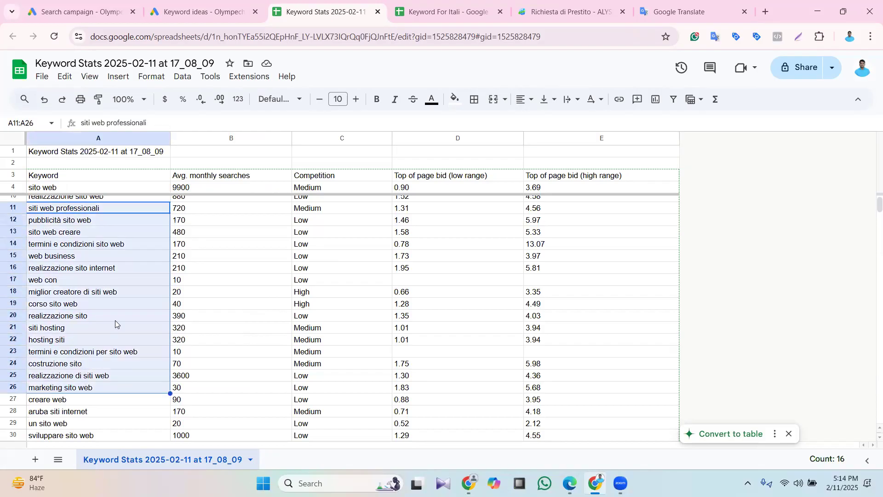
left_click(204, 295)
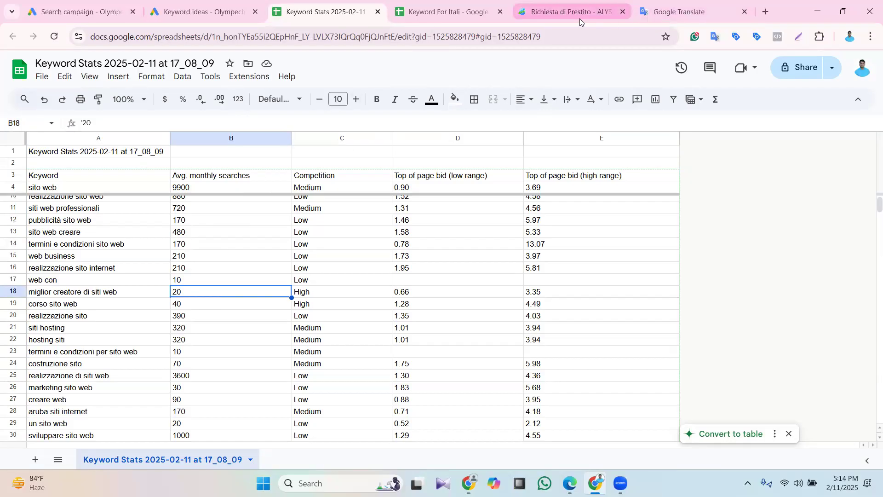
left_click(593, 5)
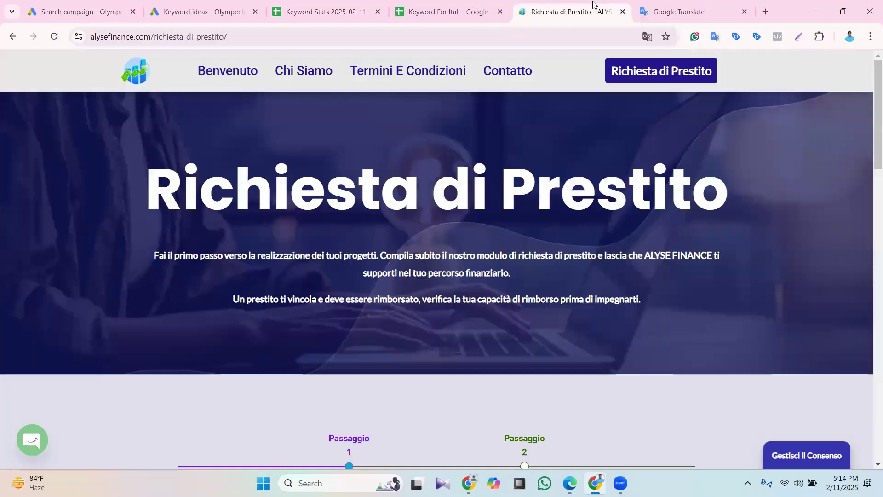
left_click(324, 5)
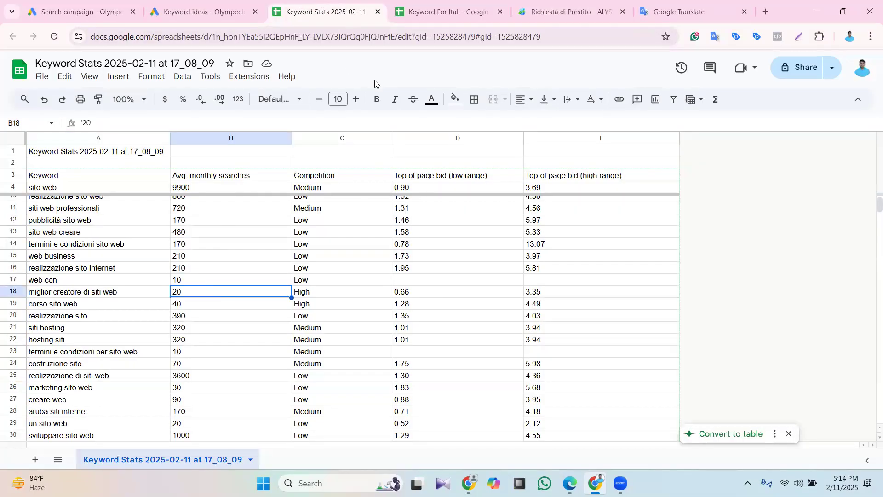
left_click(377, 11)
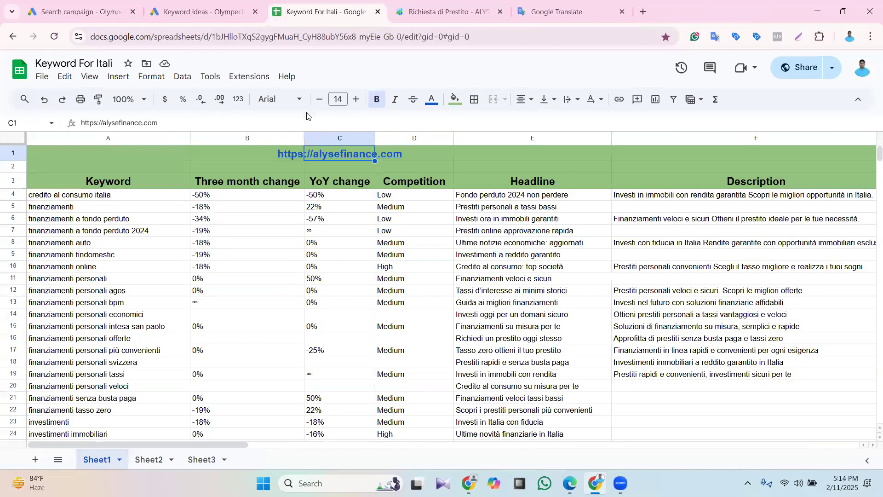
Copy keywords A4:A30 from the Keyword For Itali sheet and paste them into the new Search campaign's keyword entry
left_click_drag(487, 210, 488, 291)
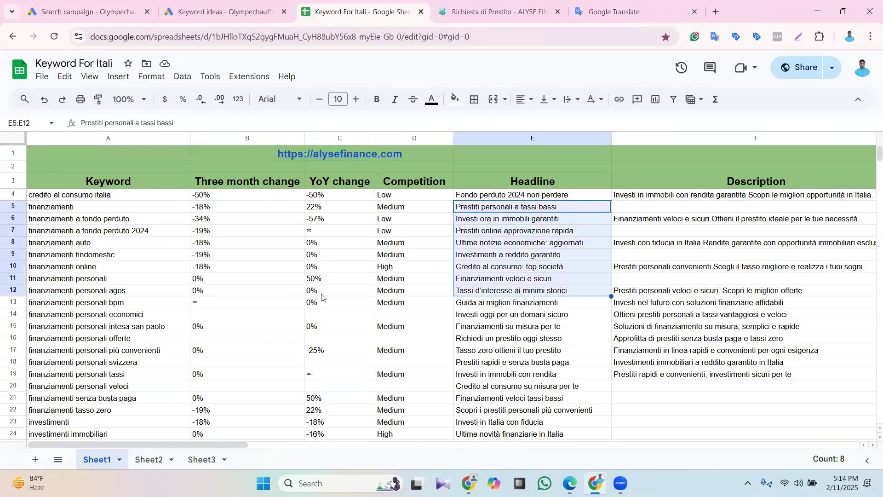
scroll(64, 297, "down", 5)
scroll(55, 267, "up", 5)
left_click_drag(31, 195, 110, 353)
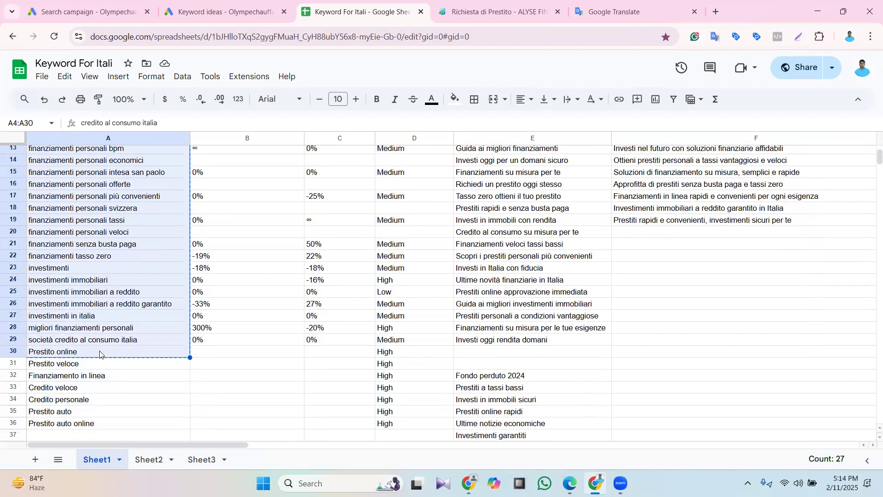
left_click(87, 9)
scroll(365, 344, "down", 4)
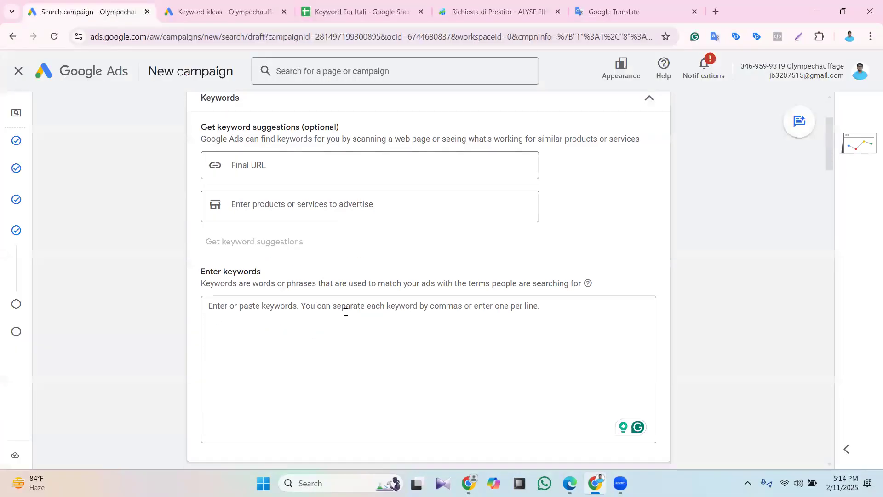
left_click(268, 271)
key("ctrl+v")
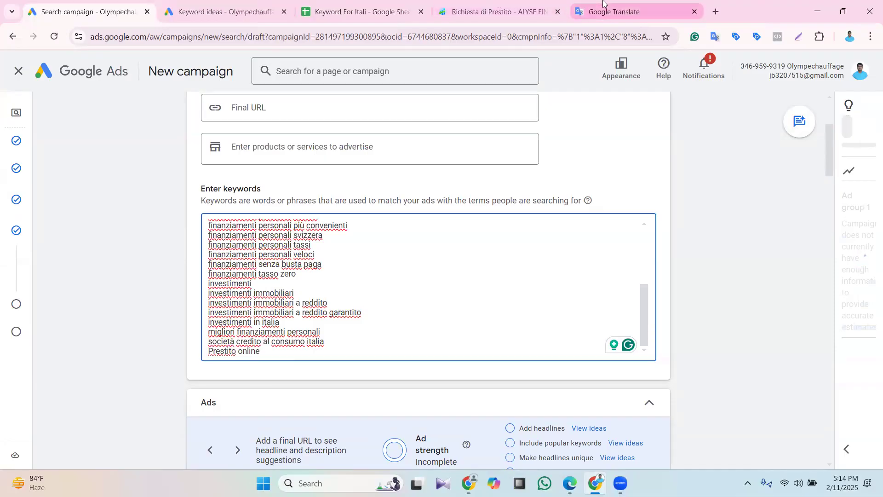
Paste the keyword list into Google Translate, wrap the keyword credito al consumo italia in quotation marks, and clear the text
left_click(614, 12)
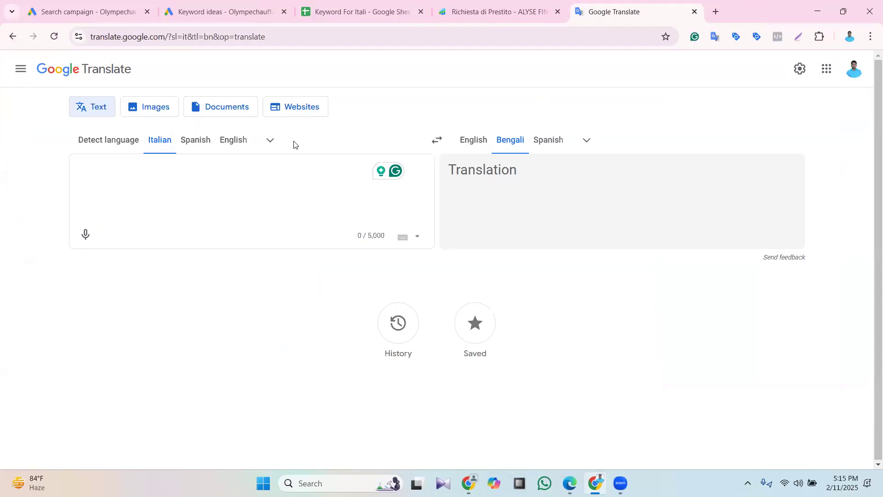
key("ctrl+v")
left_click(206, 172)
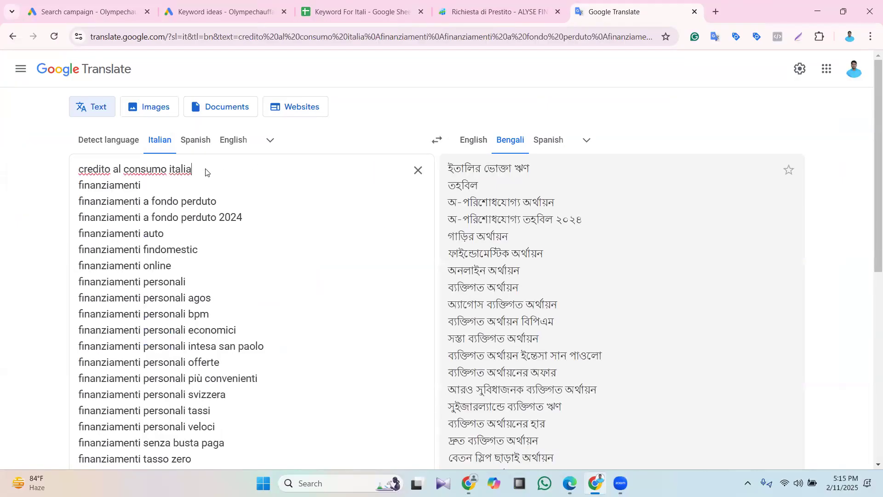
type("\"")
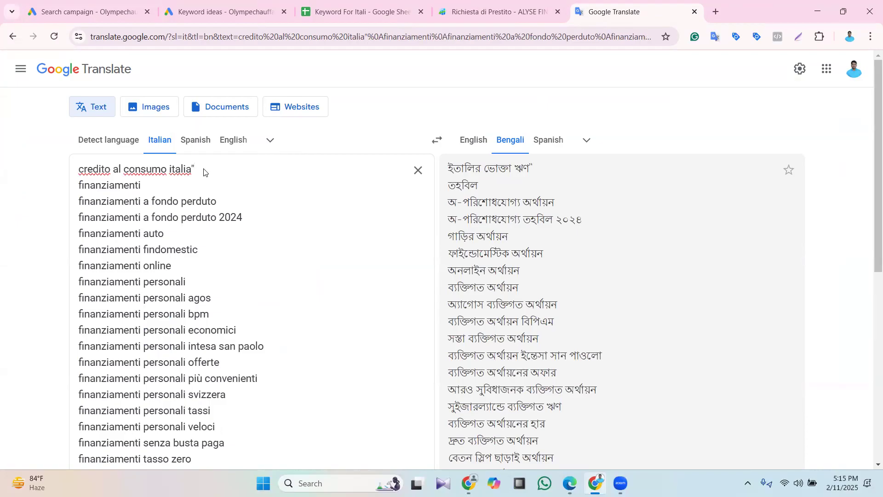
left_click(80, 170)
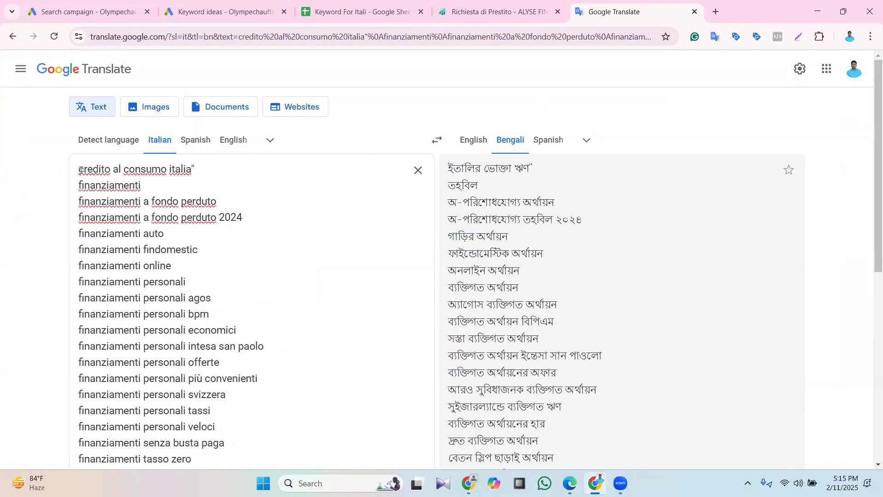
type("\"")
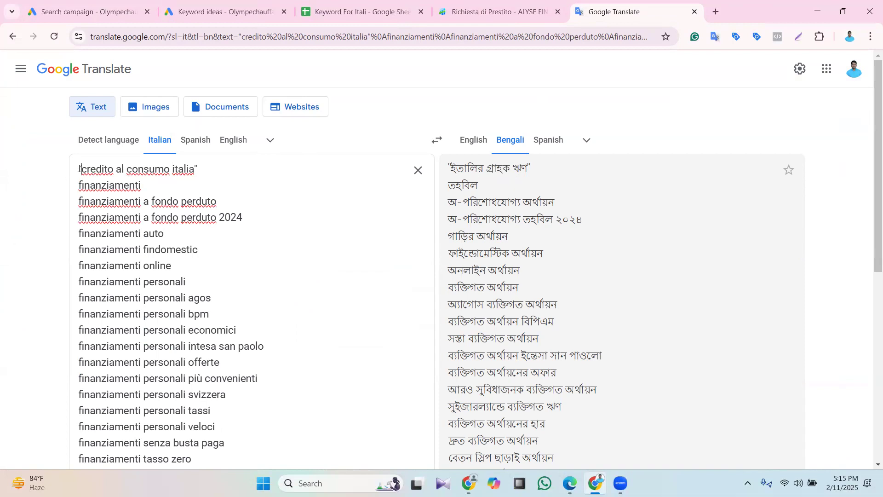
key("ctrl+a")
key("ctrl+x")
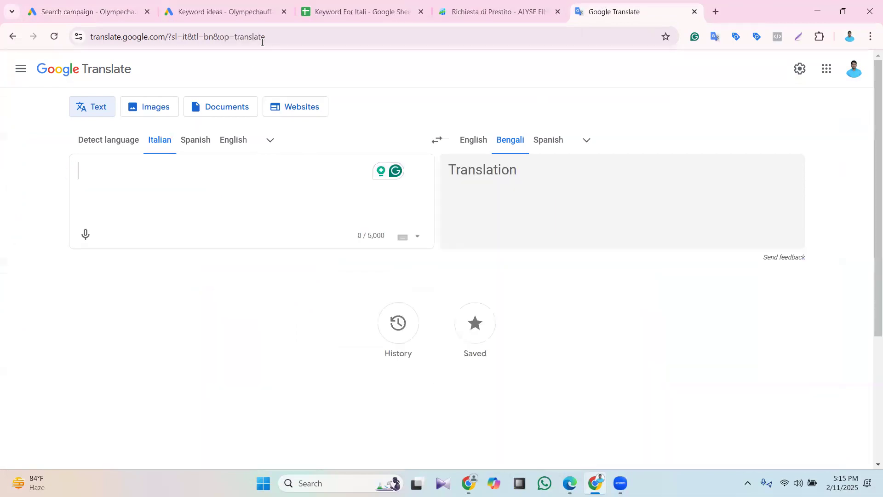
Close the Keyword ideas tab and paste the keyword list into the empty Google Translate source text
left_click(373, 2)
key("ctrl+shift+Tab")
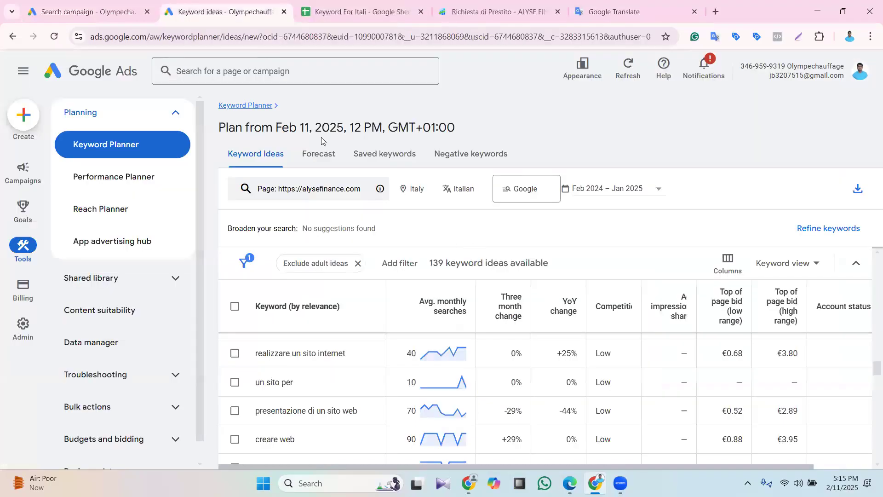
left_click(145, 4)
left_click(284, 11)
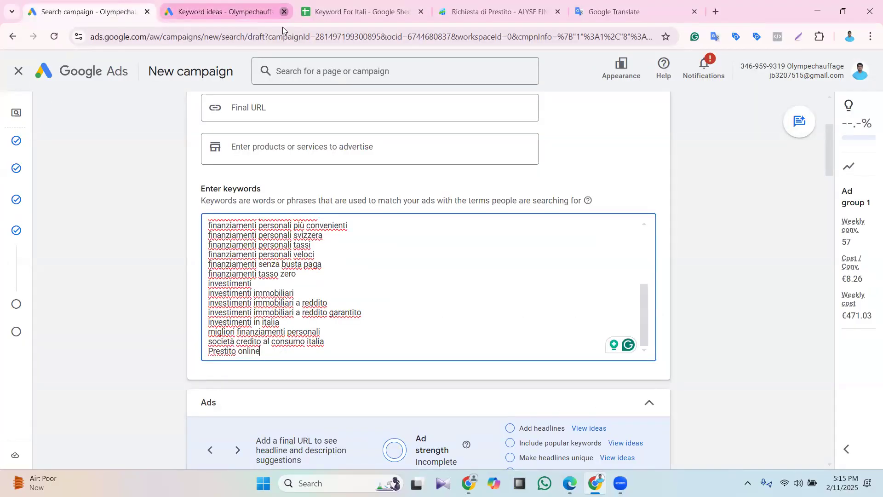
left_click(517, 6)
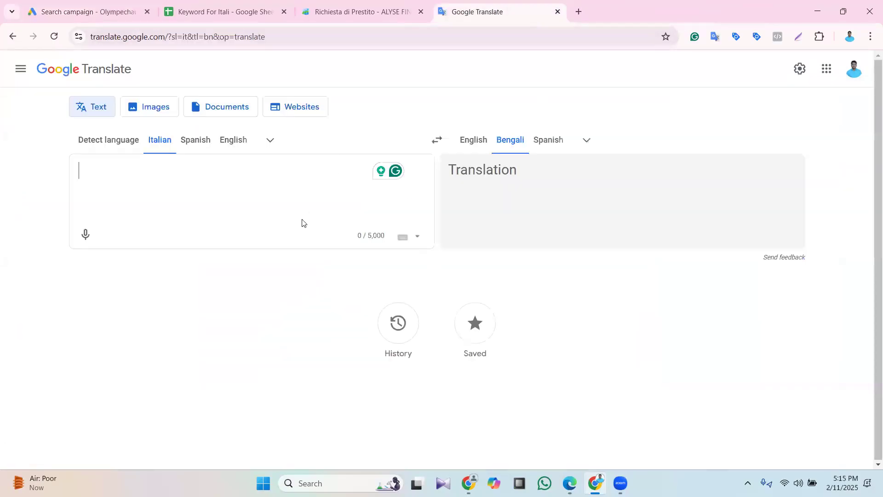
key("ctrl+v")
Copy the address of the Richiesta di Prestito page into the ad's Final URL in the Search campaign
left_click(62, 5)
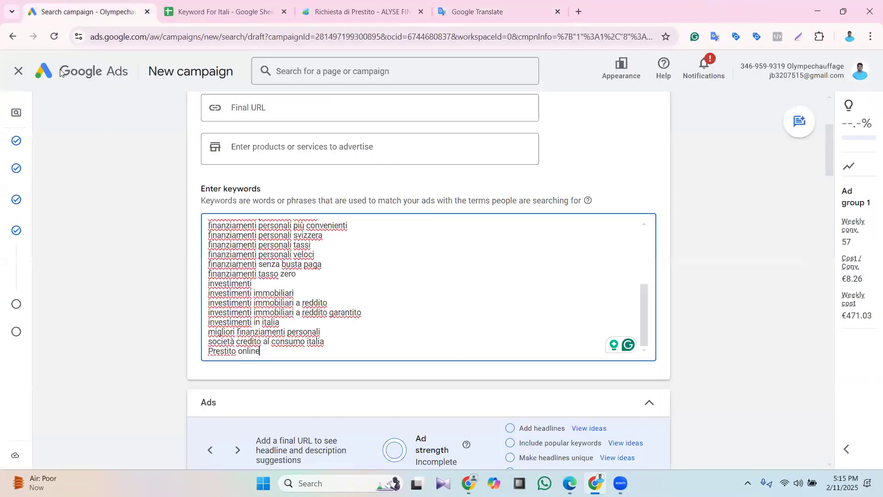
scroll(424, 210, "down", 5)
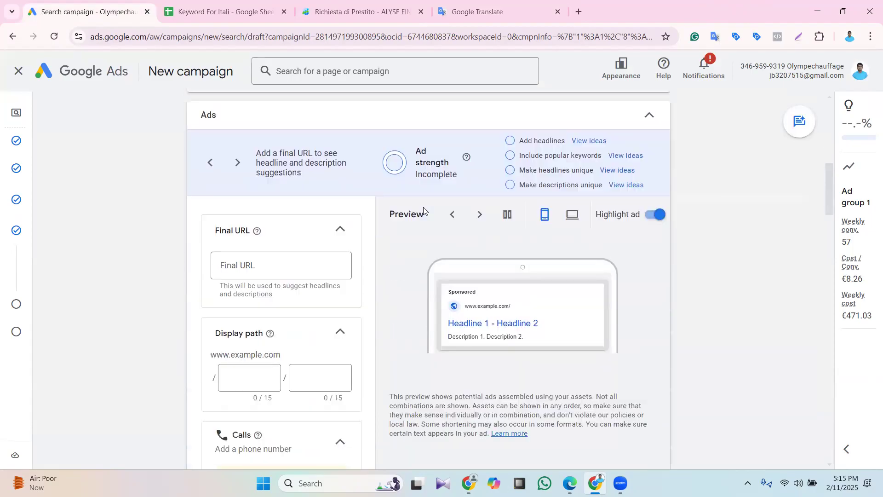
left_click(244, 265)
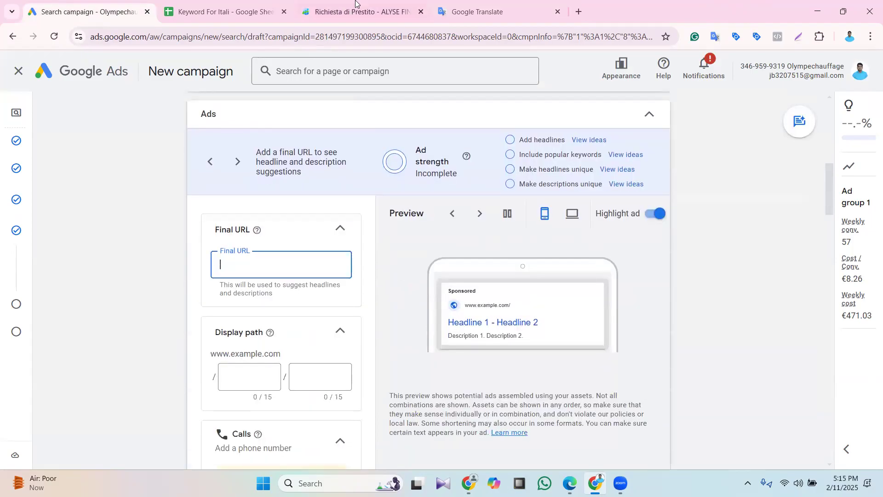
left_click(354, 12)
left_click(180, 38)
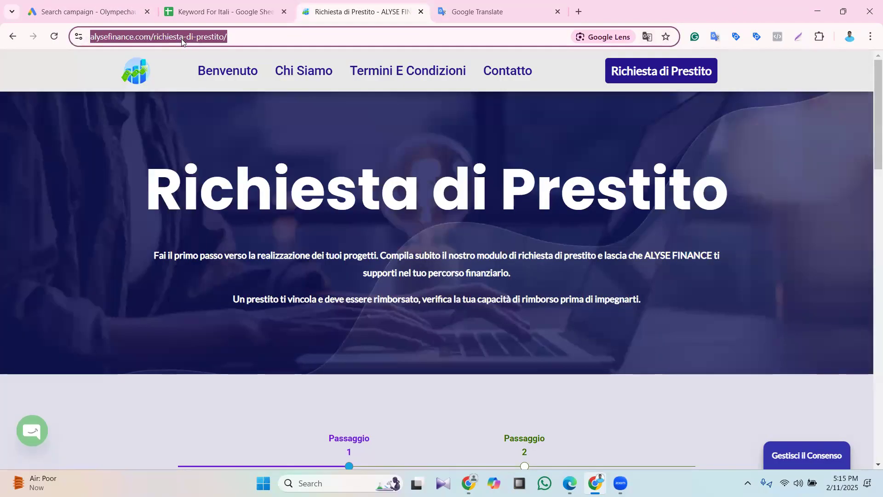
left_click(101, 4)
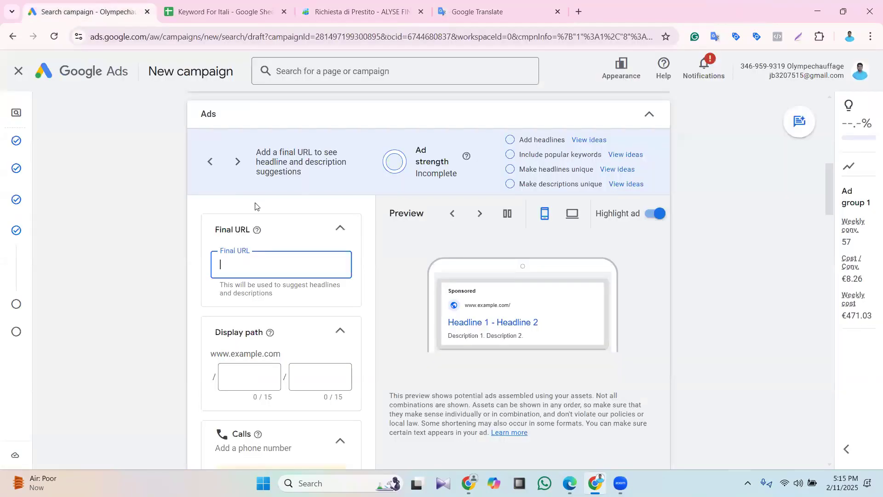
key("ctrl+v")
Fill the ad's display path with "alysefinance" and "richiesta", copied from the Final URL
scroll(295, 271, "down", 3)
left_click(264, 271)
scroll(287, 275, "up", 1)
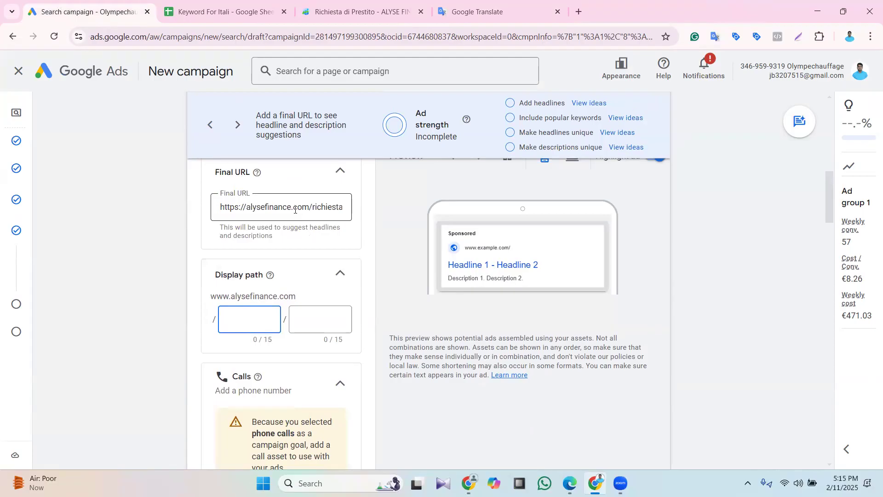
left_click_drag(290, 208, 247, 216)
left_click(251, 316)
key("ctrl+v")
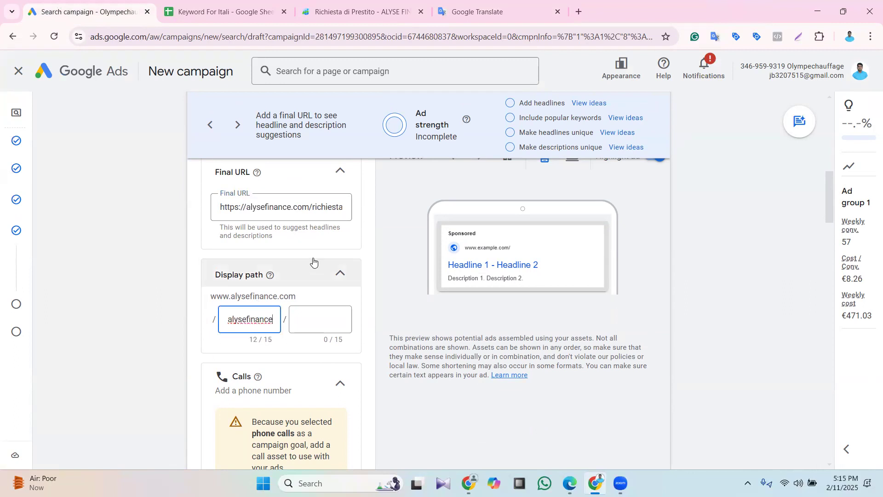
left_click_drag(315, 210, 301, 214)
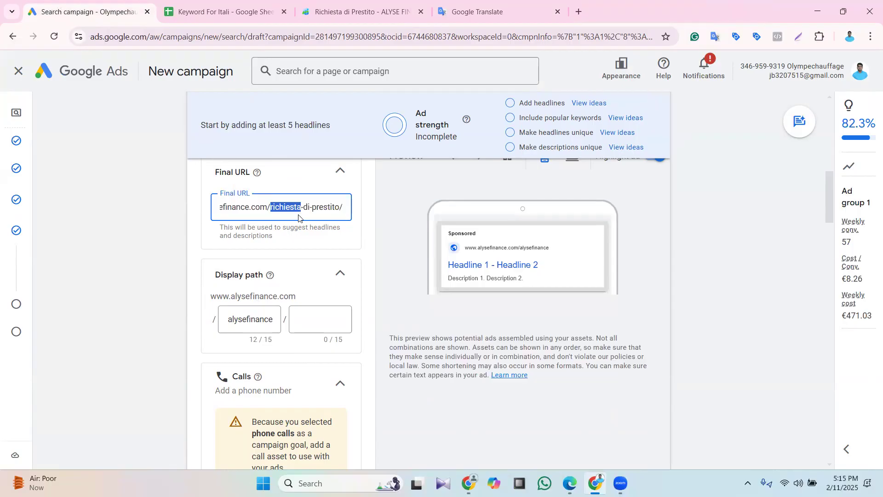
left_click(308, 319)
key("ctrl+v")
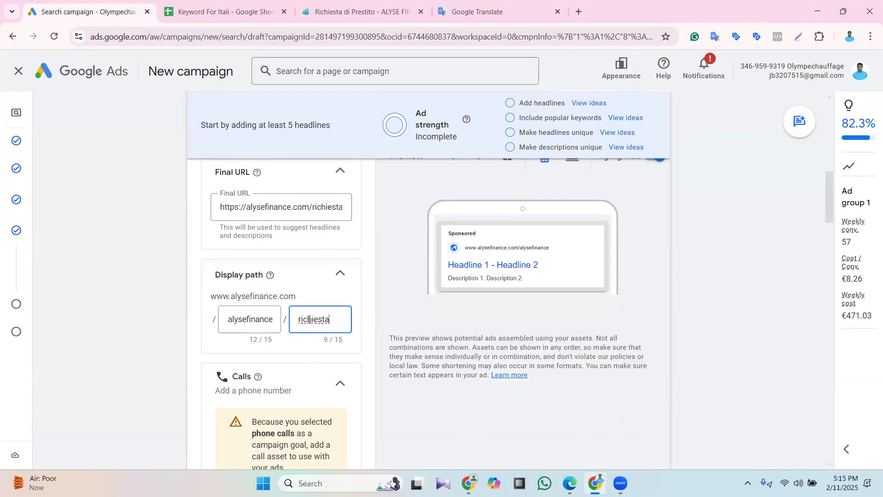
left_click(396, 250)
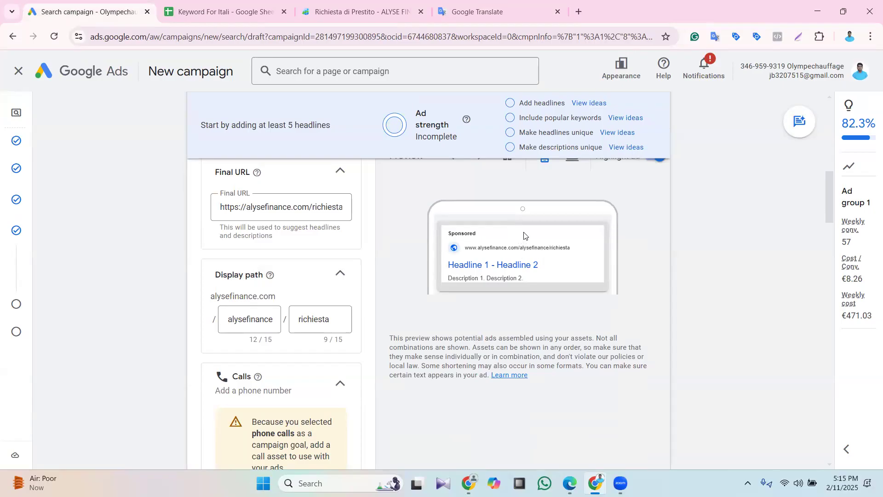
Collapse the Calls section and add eight more empty headline fields to the ad
scroll(500, 236, "down", 2)
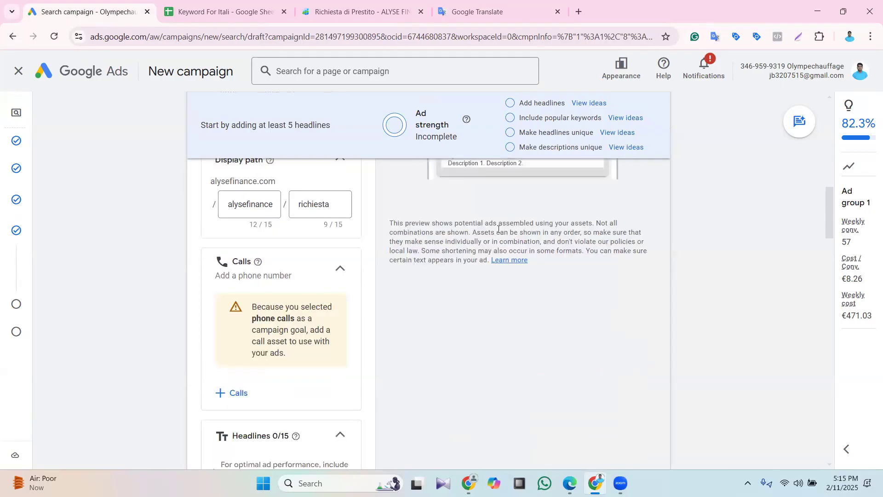
left_click(340, 269)
scroll(394, 276, "down", 2)
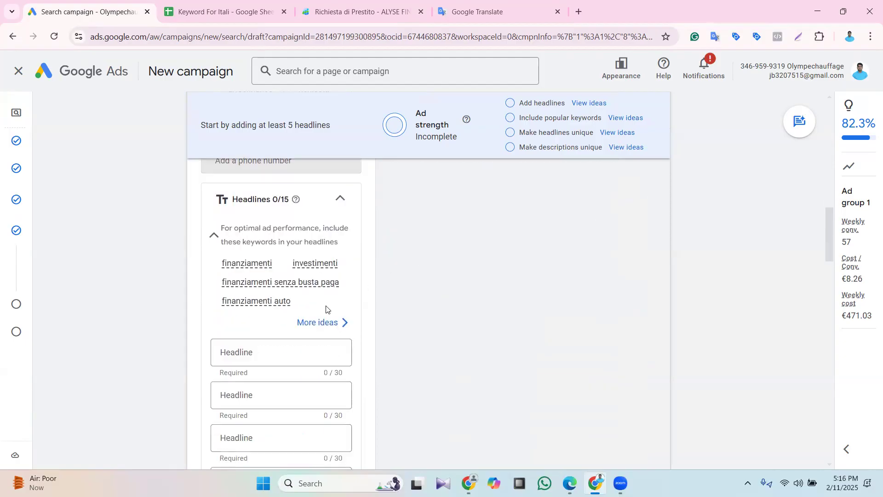
scroll(358, 298, "down", 10)
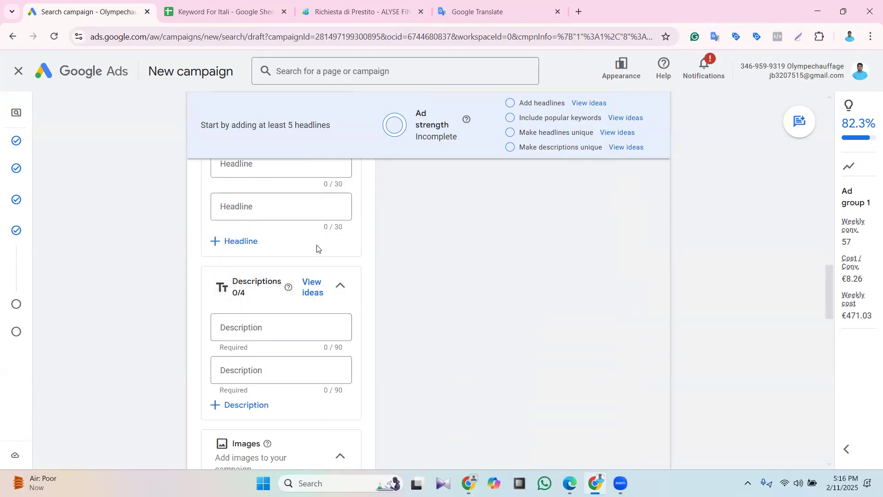
left_click(239, 241)
left_click(237, 283)
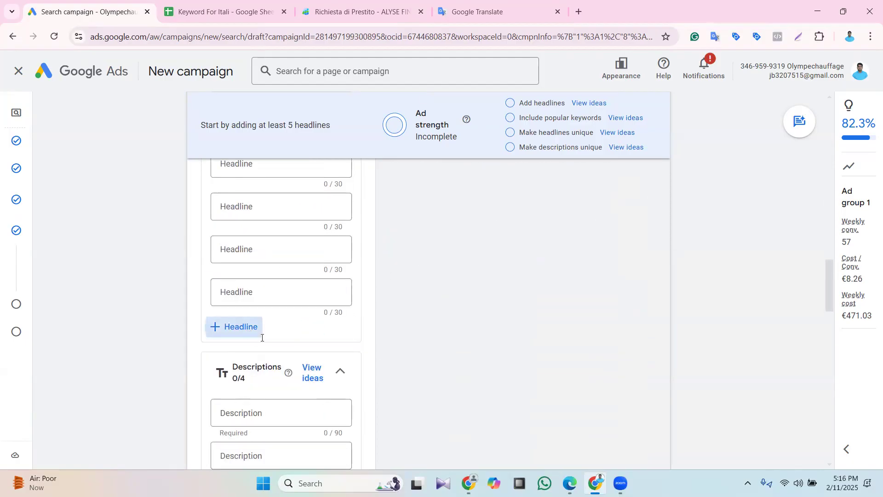
left_click(239, 327)
left_click(229, 370)
left_click(239, 412)
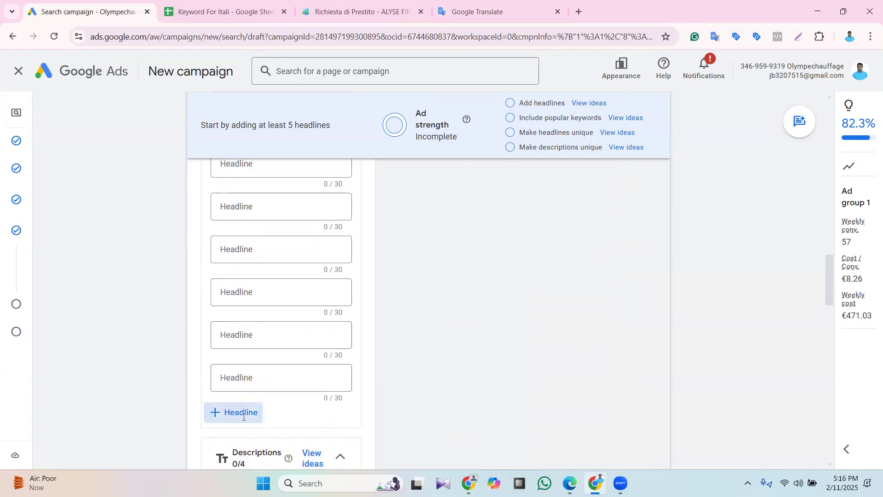
scroll(299, 336, "down", 3)
left_click(235, 340)
left_click(234, 382)
left_click(241, 424)
scroll(403, 304, "down", 3)
scroll(412, 286, "up", 15)
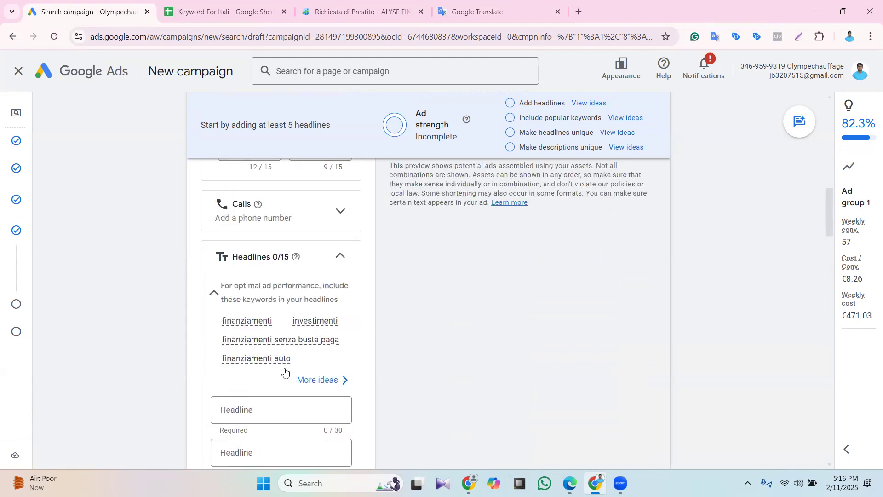
Review the Richiesta di Prestito page, including its Chi Siamo and Perchè Sceglierci sections, as background for the ad headlines
key("ctrl+3")
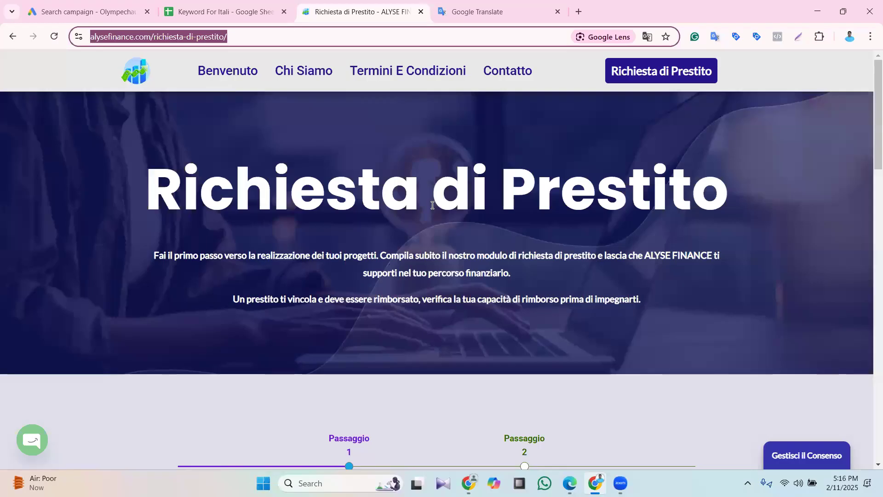
scroll(586, 243, "down", 15)
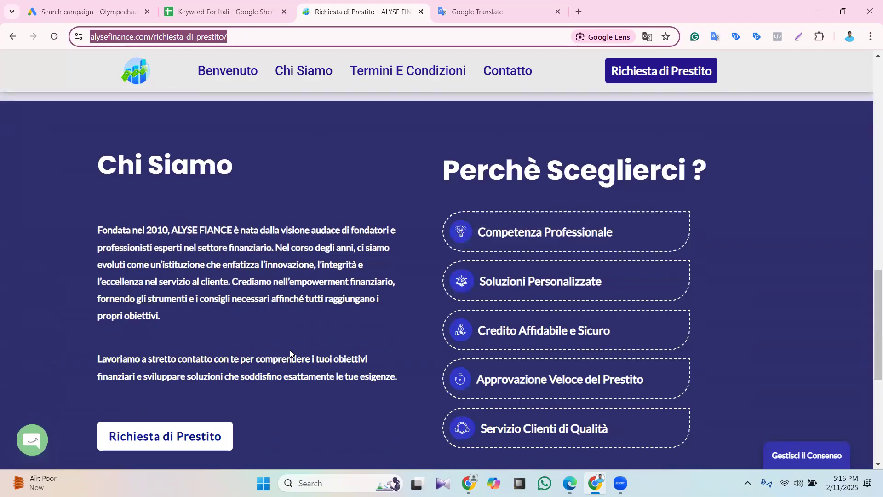
scroll(290, 350, "down", 4)
scroll(434, 271, "up", 12)
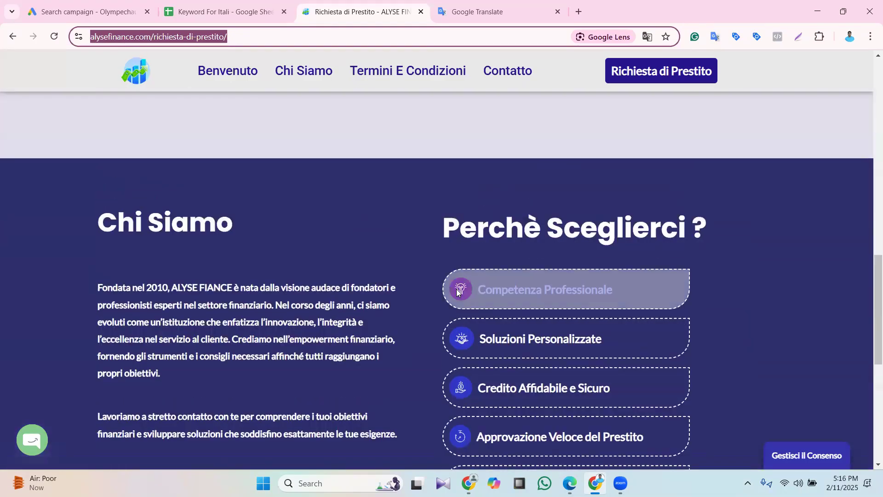
scroll(413, 274, "down", 4)
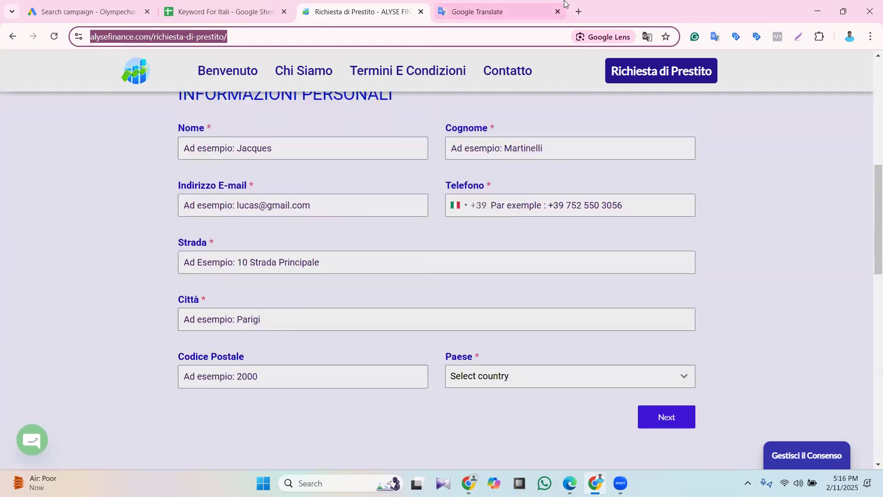
Open ChatGPT in a new browser tab, copy the whole Italian keyword list from Google Translate, and return to ChatGPT
left_click(579, 12)
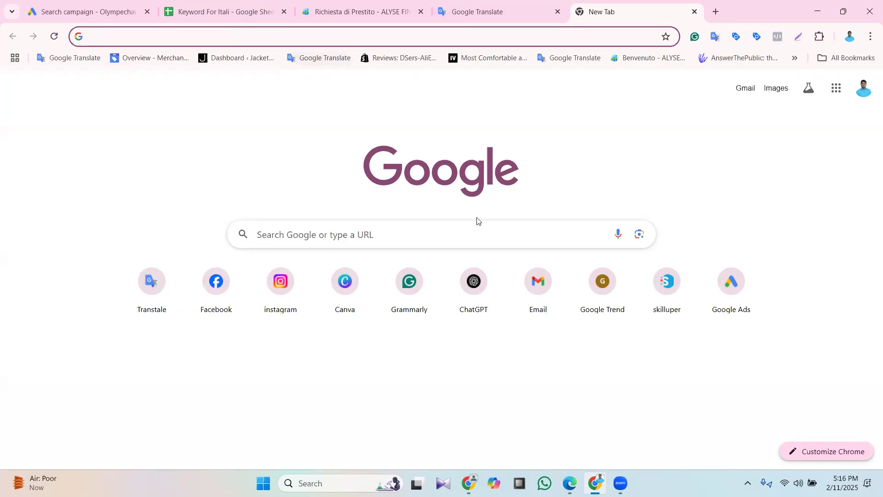
left_click(473, 321)
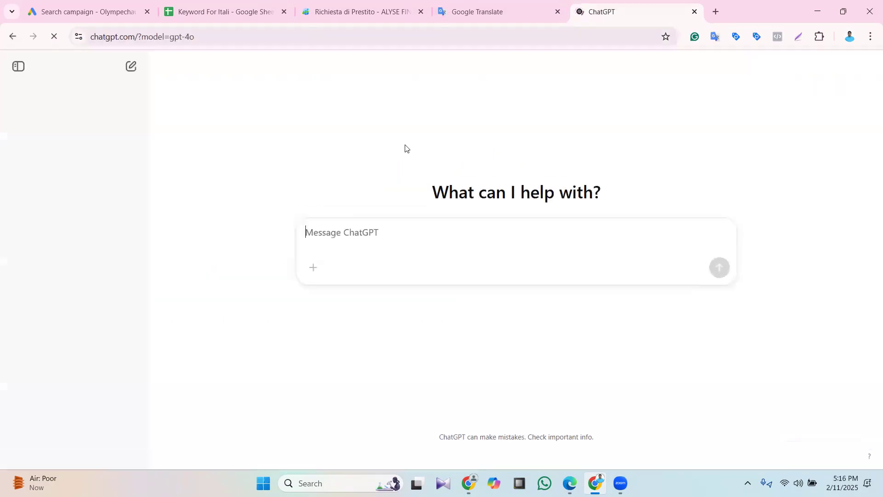
left_click(335, 10)
left_click(225, 6)
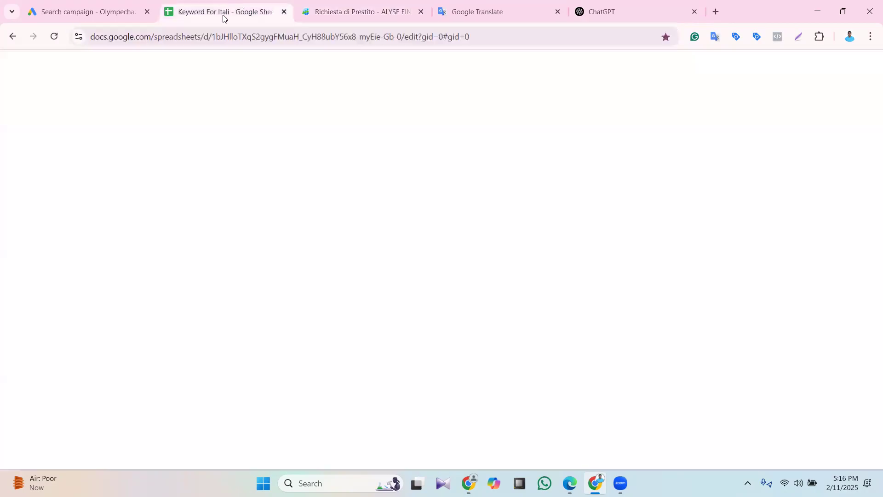
left_click(113, 5)
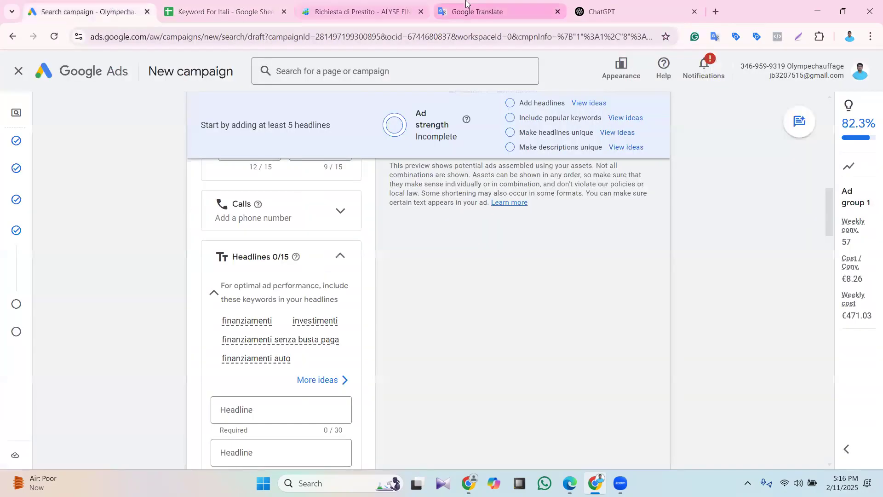
left_click(473, 10)
scroll(283, 278, "down", 6)
left_click_drag(158, 304, 41, 34)
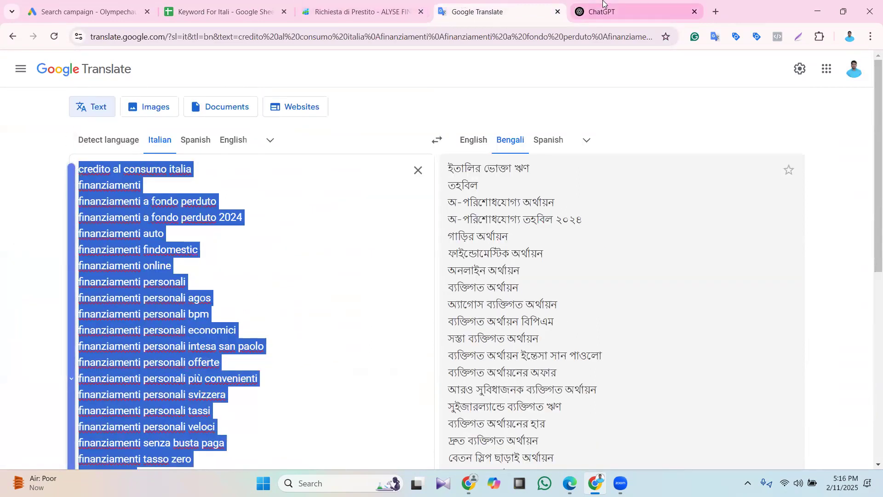
left_click(586, 15)
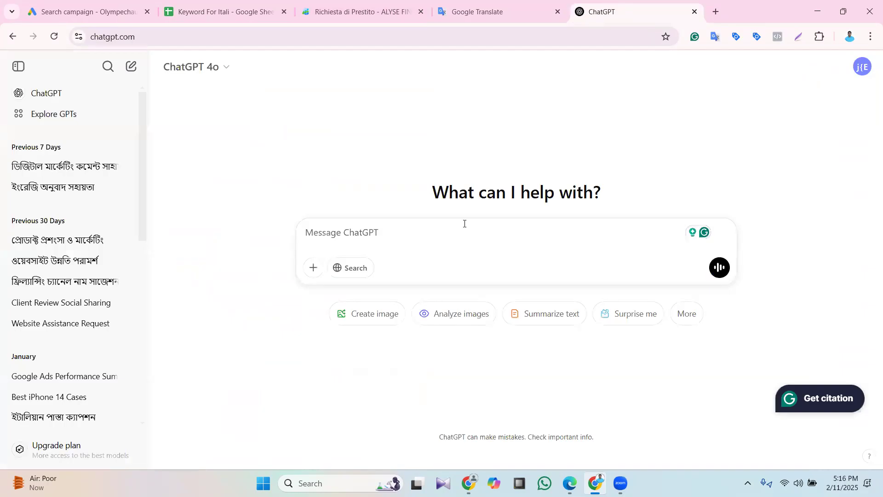
Paste the copied Italian keyword list into the ChatGPT message, enclosed in double quotation marks
type("\"")
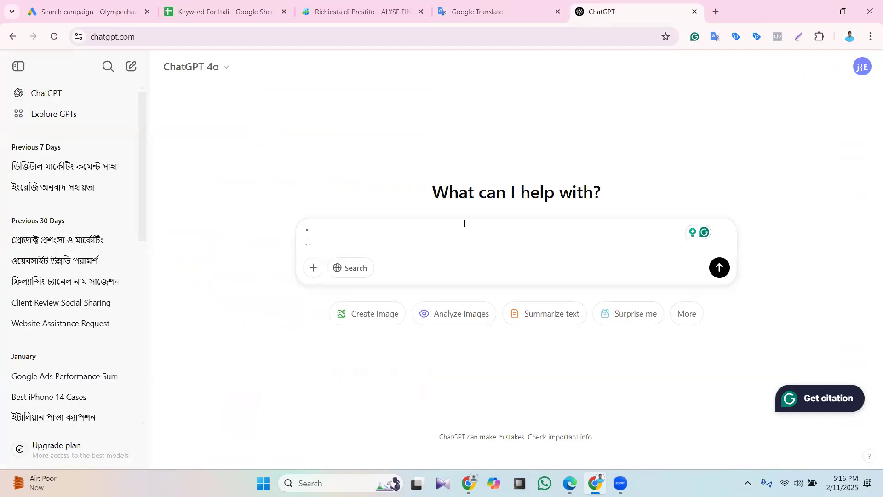
key("ctrl+v")
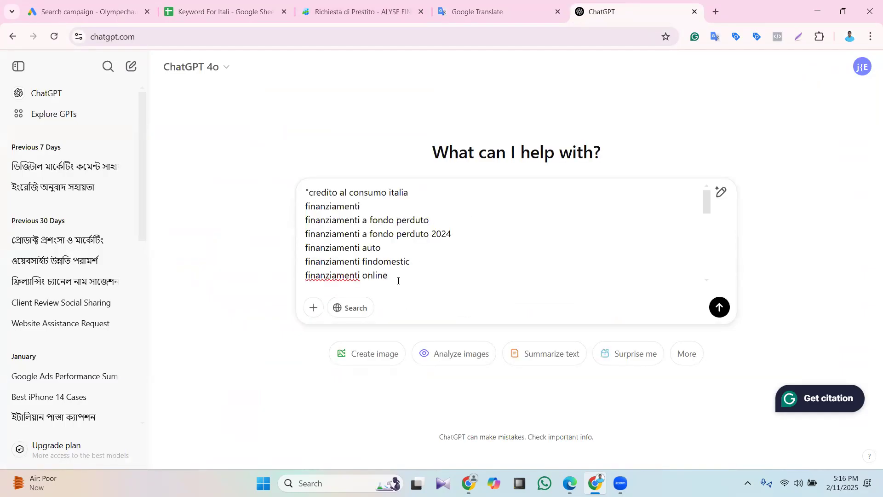
type("\"")
scroll(515, 232, "down", 5)
scroll(506, 252, "up", 5)
scroll(460, 266, "down", 10)
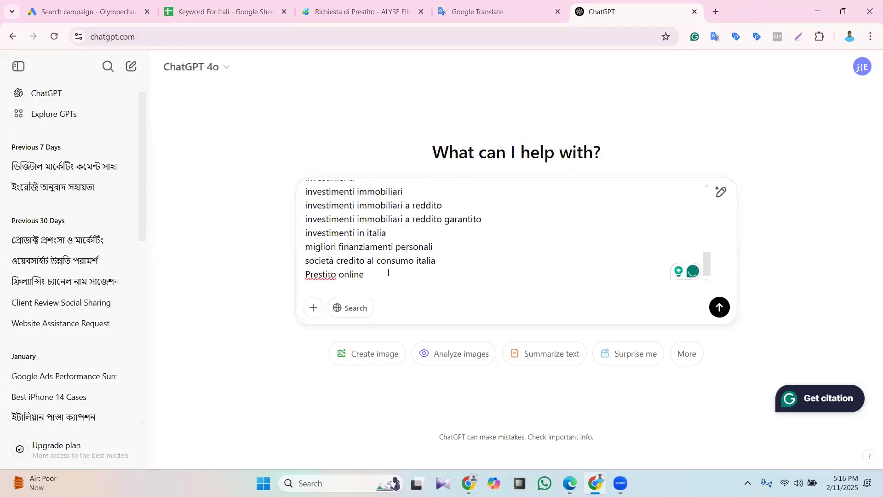
type(":")
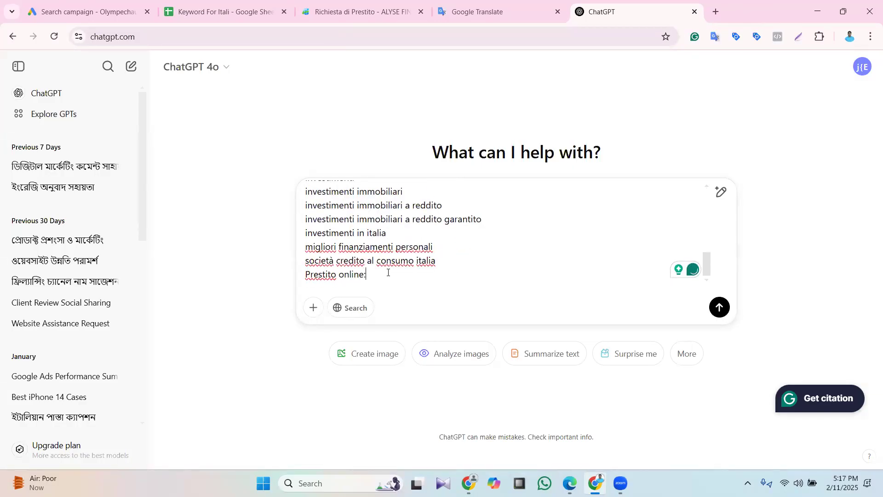
key("BackSpace")
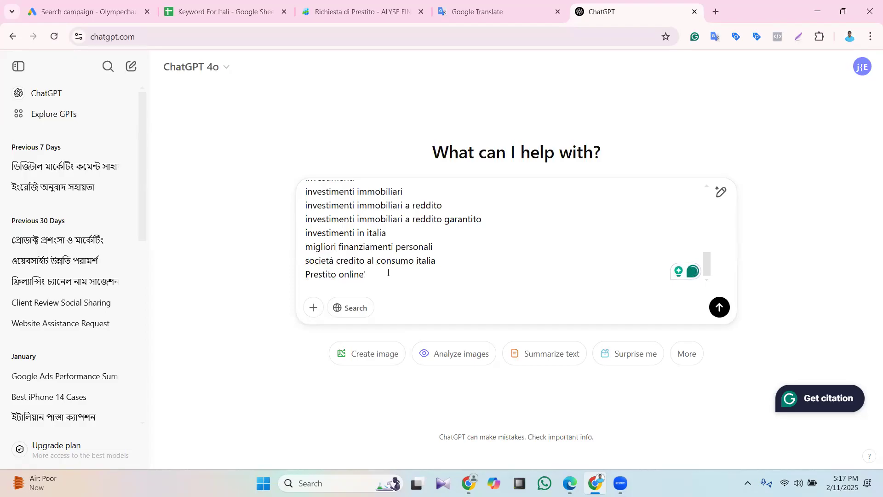
type("\" ")
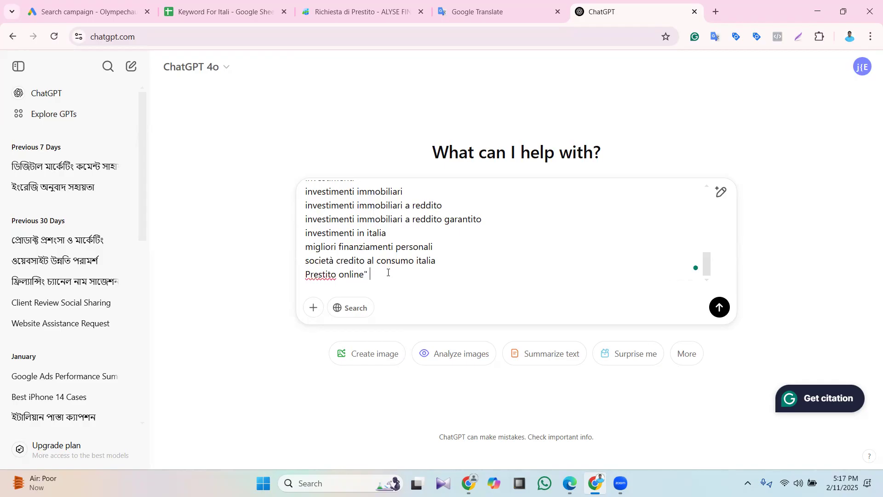
Begin the request after the quoted keyword list with "please give 20" and switch to Google Translate
type("please give 20")
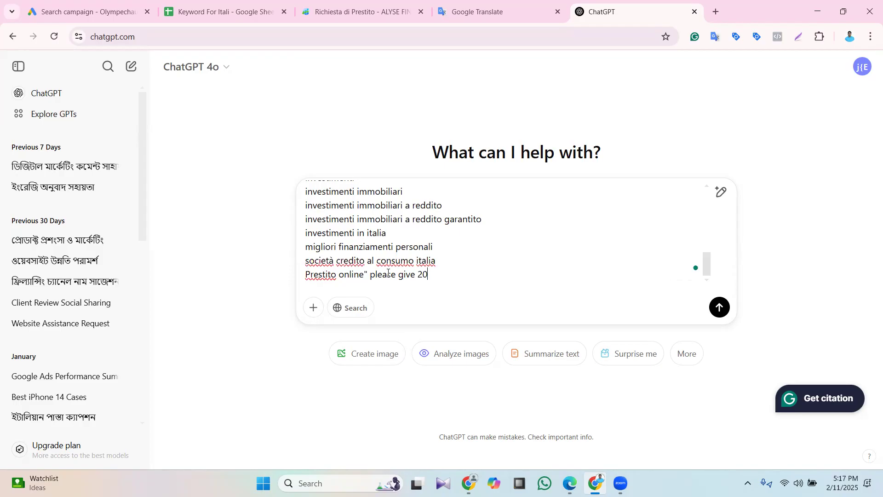
left_click(496, 2)
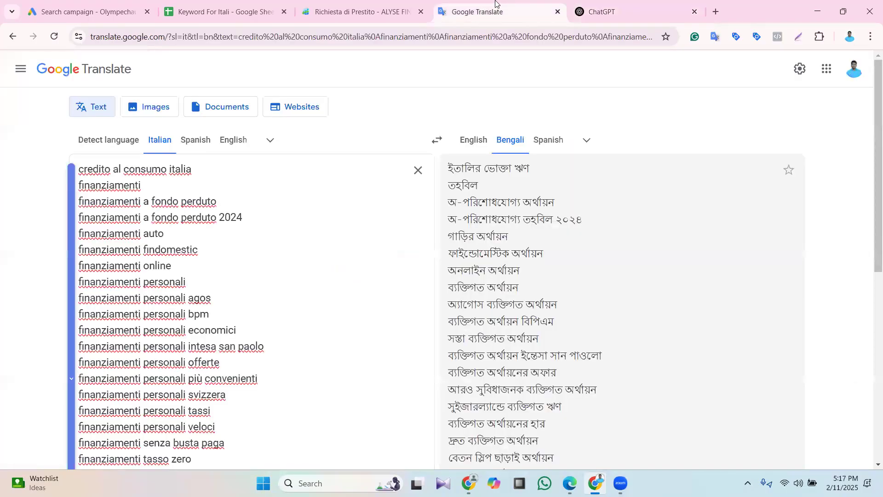
left_click(230, 5)
left_click(98, 2)
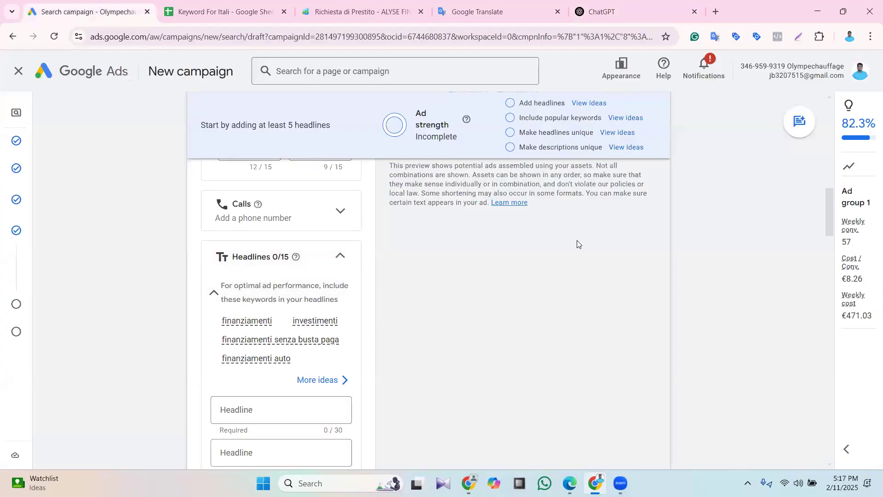
left_click(239, 10)
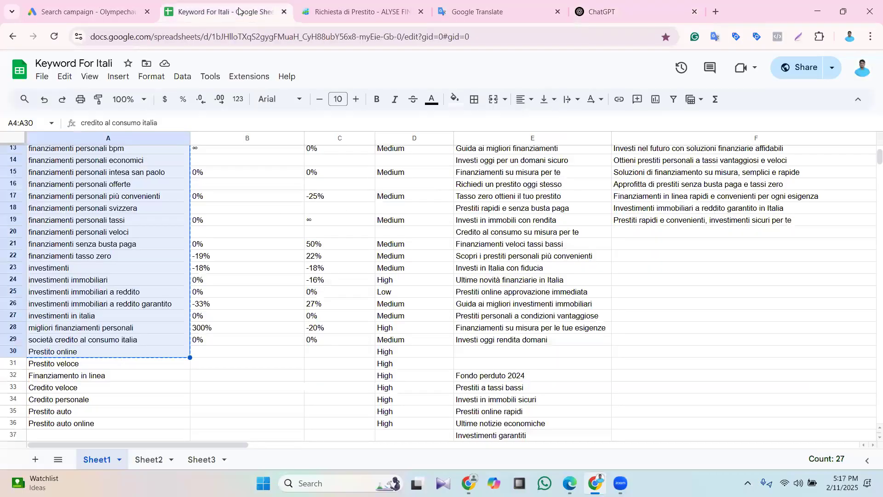
left_click(366, 3)
left_click(485, 2)
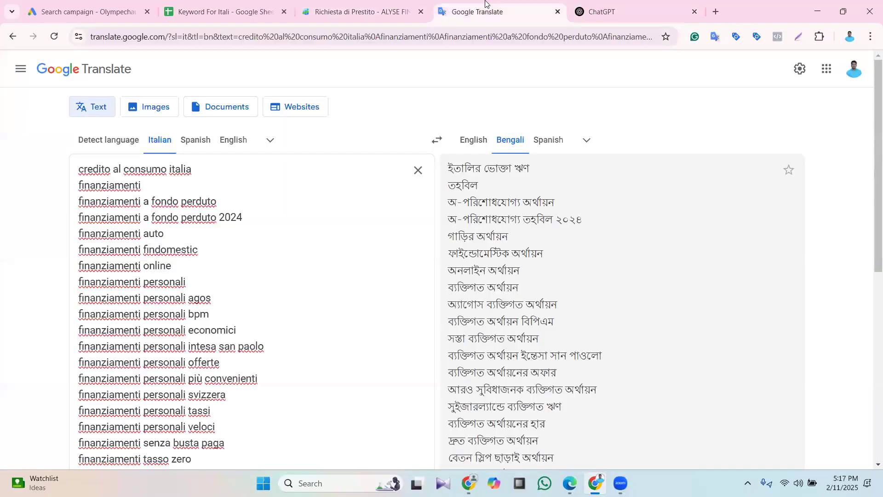
left_click(79, 4)
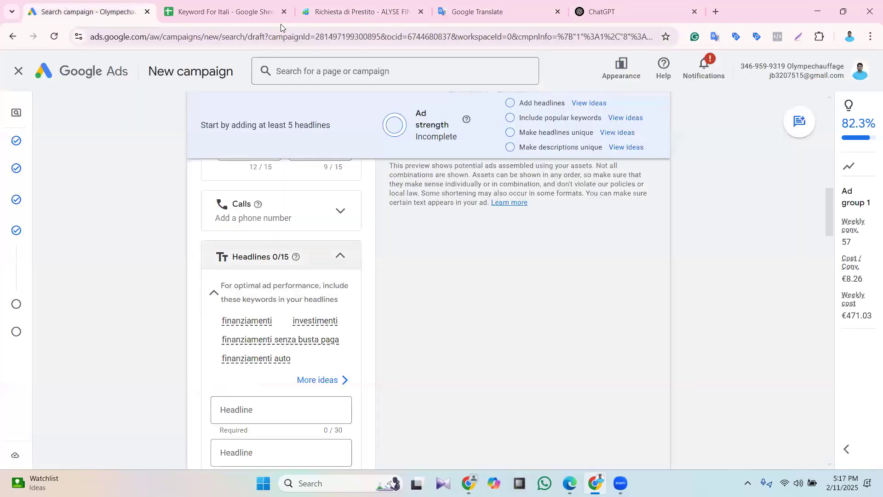
Switch to ChatGPT, finish the keyword prompt so it ends with "please give 20 headline for google ads", and send it
left_click(627, 6)
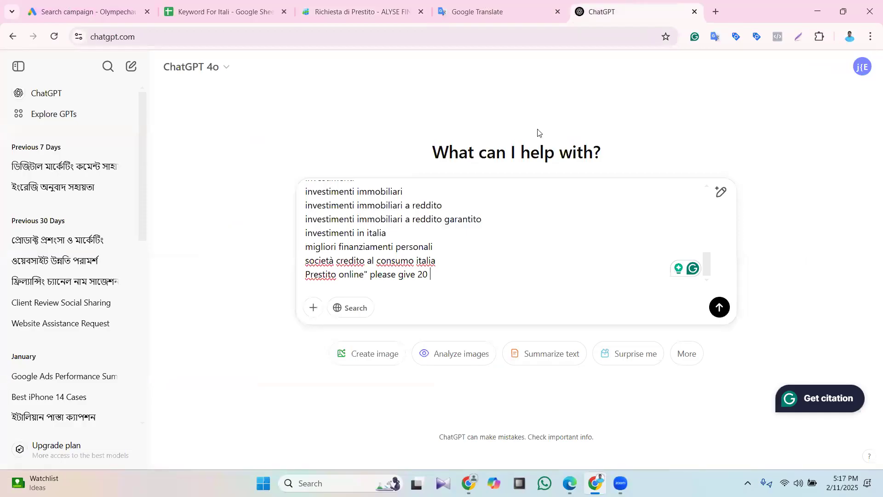
type("hedline")
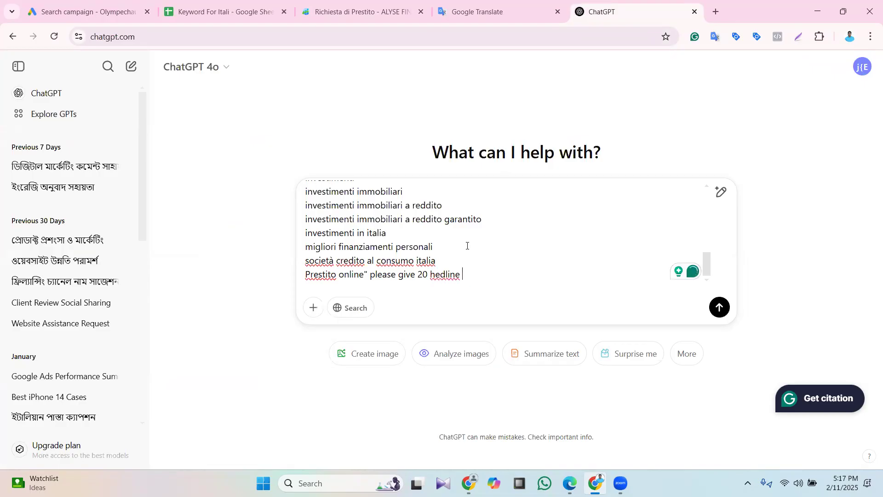
right_click(451, 280)
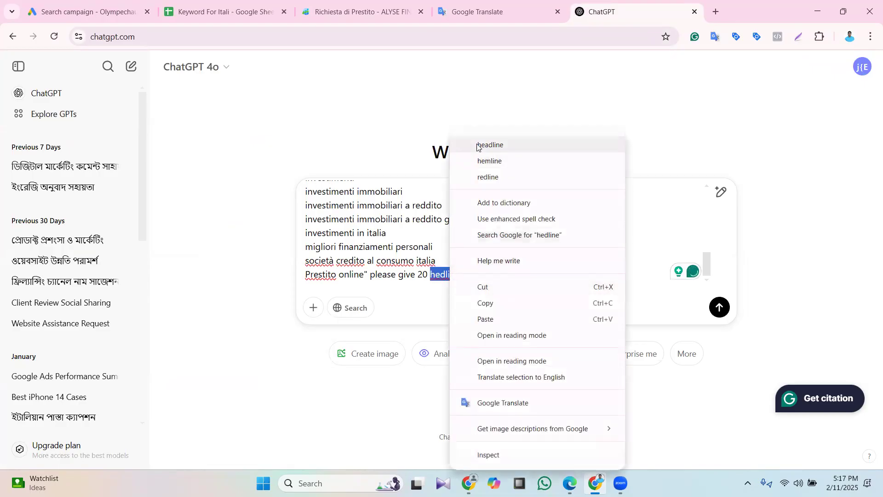
left_click(494, 147)
type("g")
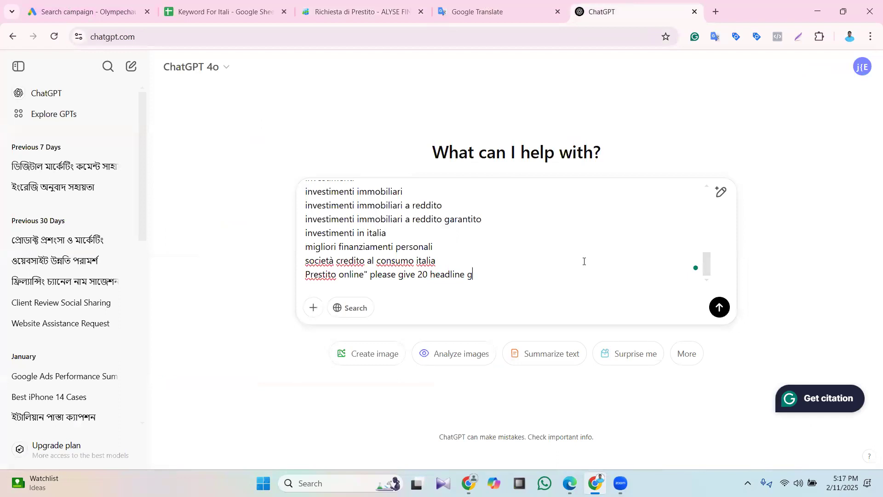
key("BackSpace")
type("for google ads")
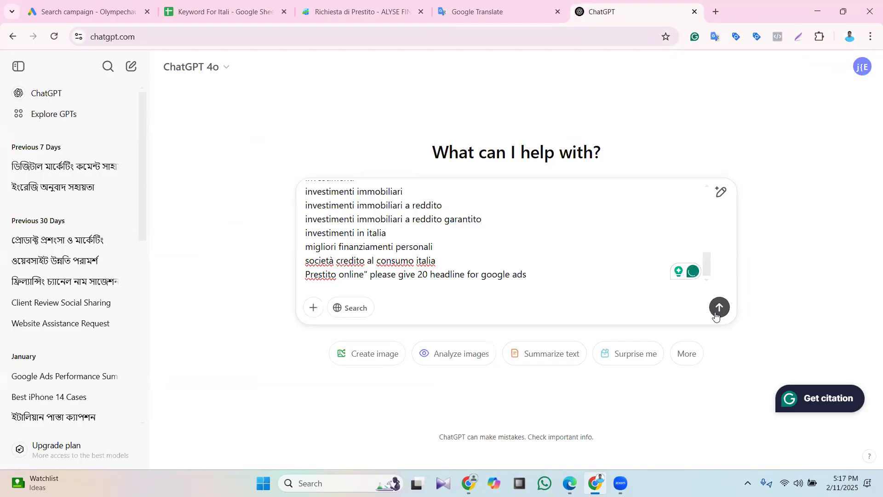
key("Return")
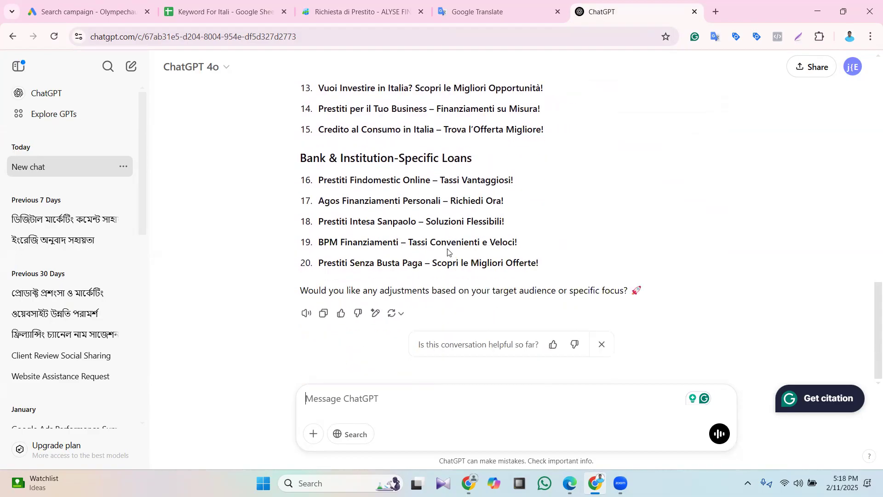
Copy "Finanziamenti a Fondo Perduto 2024" from suggested headline 11 and translate it from Italian to Bengali in Google Translate, replacing the previous source text
scroll(404, 220, "up", 3)
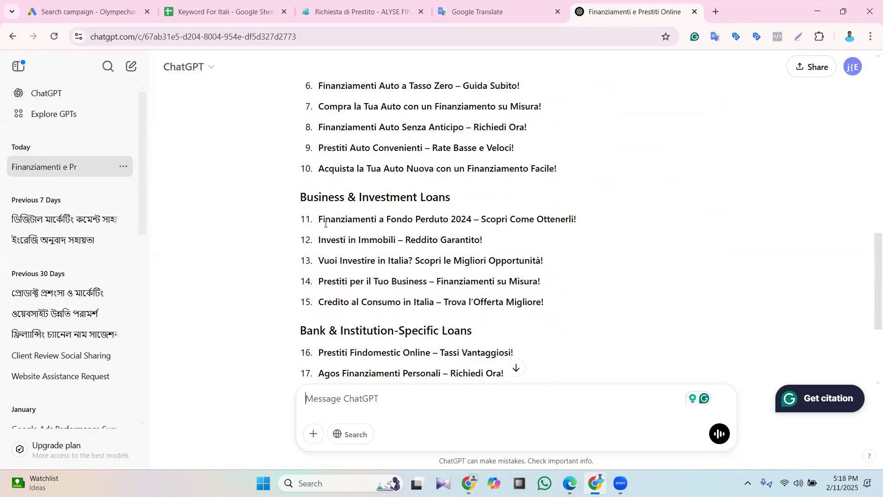
left_click_drag(320, 219, 472, 222)
left_click(480, 206)
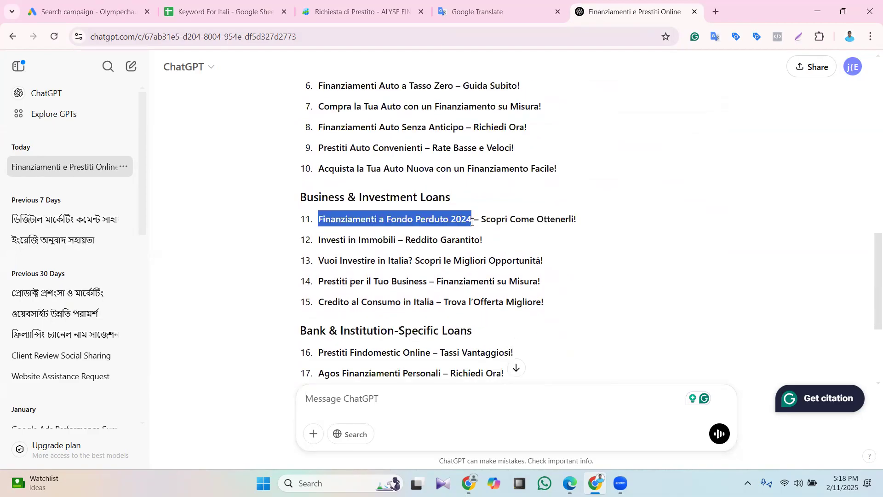
right_click(462, 226)
left_click(505, 236)
left_click(478, 11)
left_click(419, 177)
right_click(87, 172)
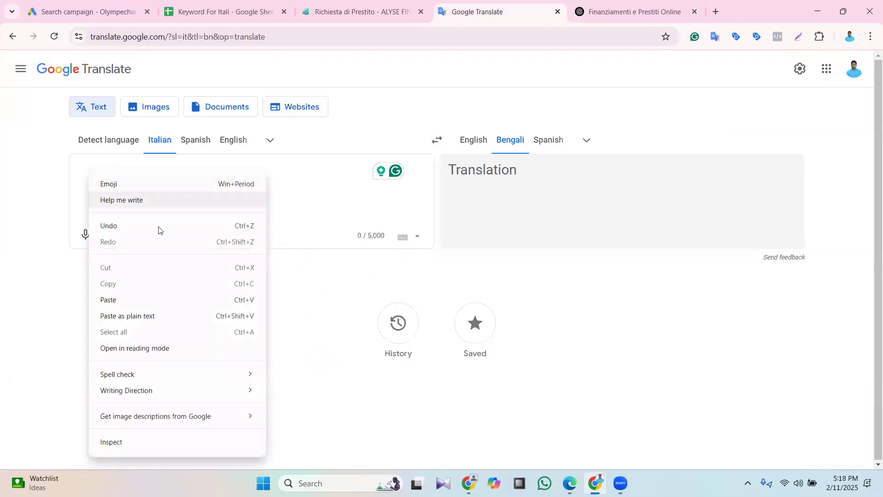
left_click(129, 300)
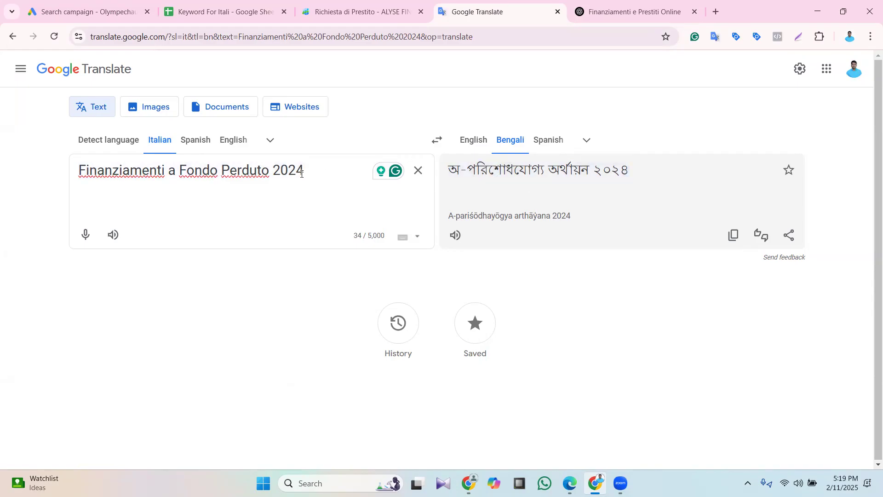
Remove the year from the source text so it reads "Finanziamenti a Fondo Perduto", and clear the source text
key("BackSpace")
key("BackSpace")
key("BackSpace")
key("BackSpace")
key("BackSpace")
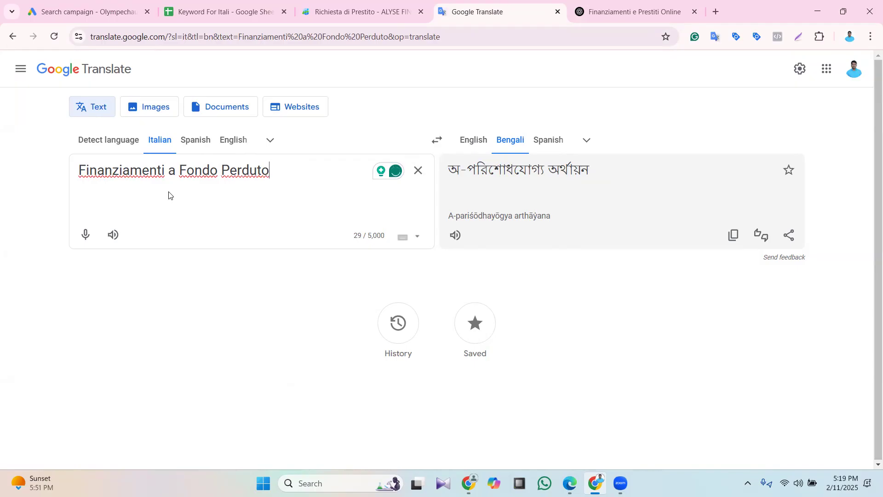
left_click_drag(272, 171, 85, 191)
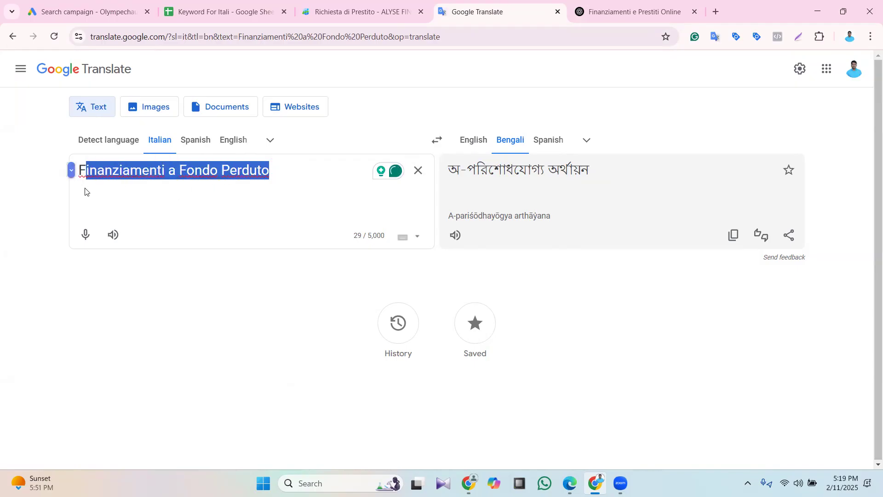
left_click(422, 170)
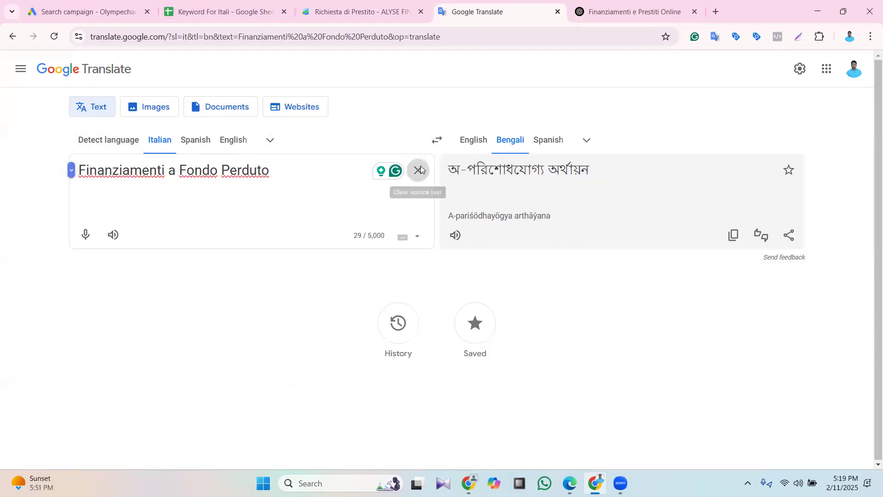
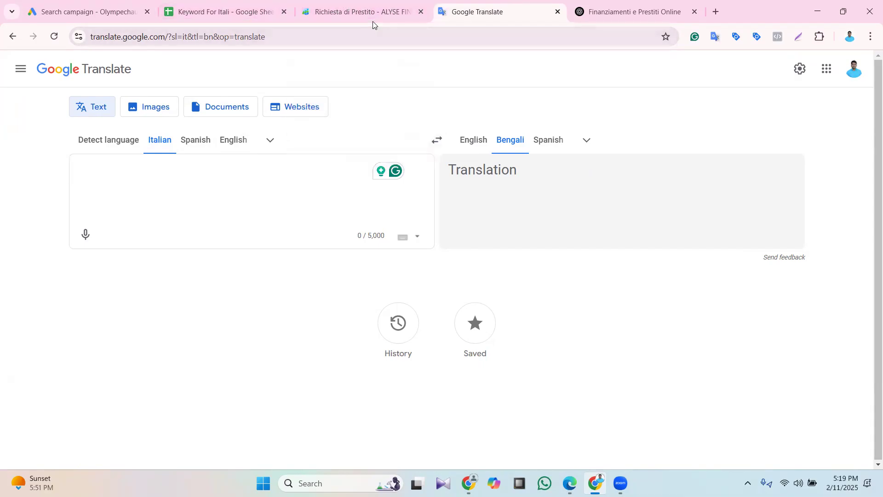
Switch to the Keyword For Itali spreadsheet and copy the headline "Fondo perduto 2024 non perdere" from cell E4
left_click(215, 5)
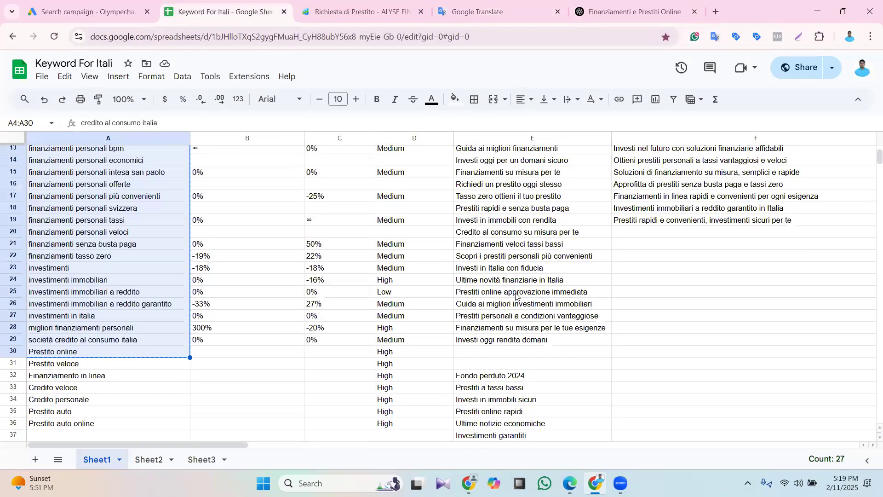
scroll(509, 292, "down", 2)
scroll(526, 297, "down", 3)
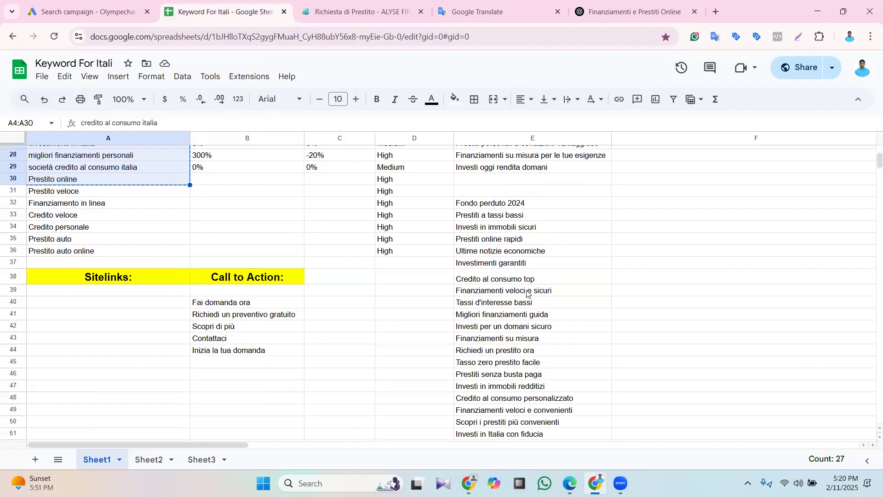
scroll(529, 290, "up", 9)
scroll(525, 276, "down", 7)
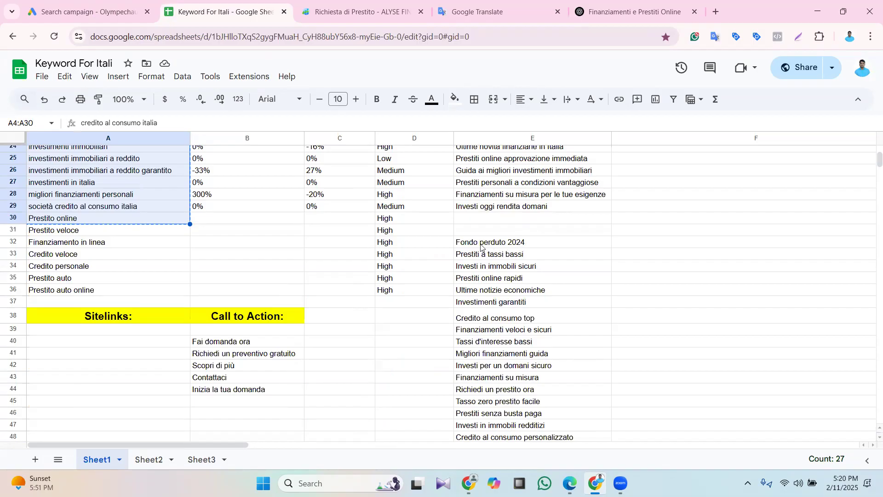
scroll(545, 281, "up", 8)
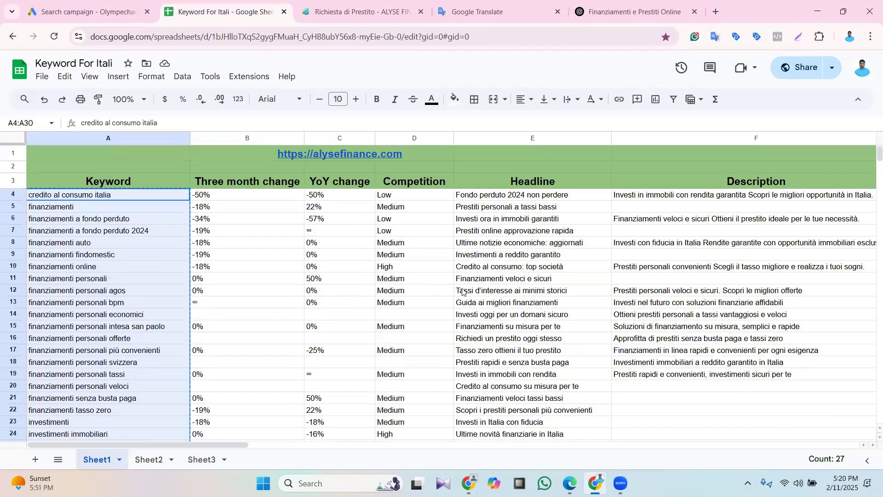
triple_click(505, 197)
key("ctrl+c")
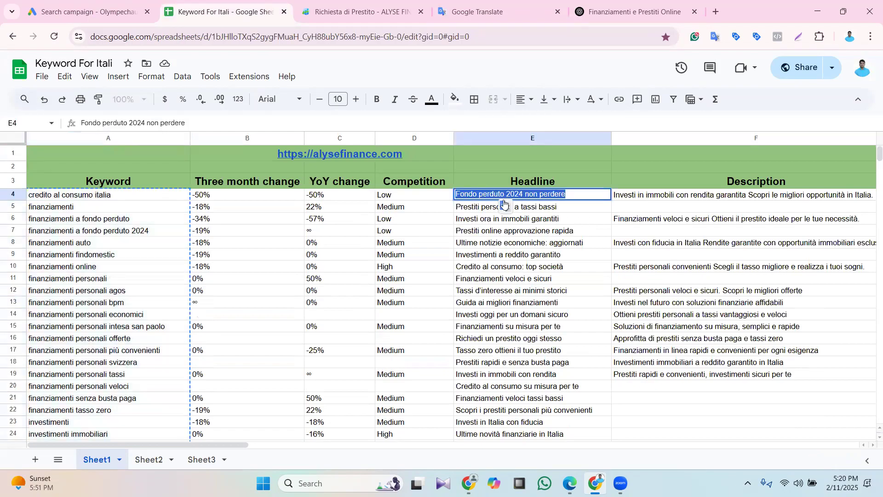
In the Google Ads campaign, paste the copied text as the first headline and use the suggested "Richiesta di Prestito" as the second
left_click(109, 4)
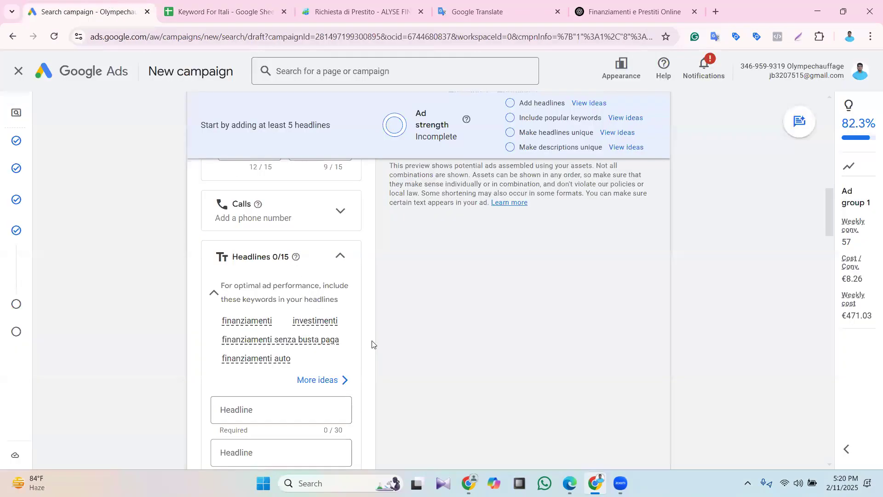
scroll(372, 344, "down", 3)
left_click(249, 295)
key("ctrl+v")
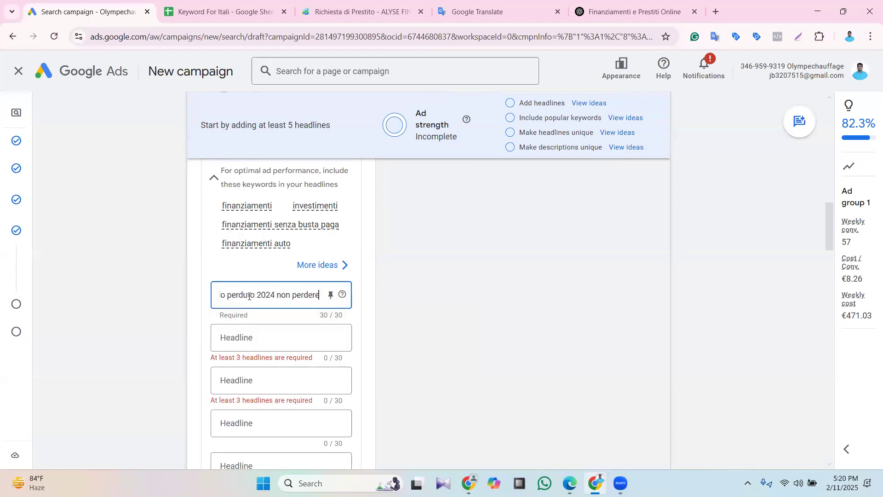
left_click(306, 336)
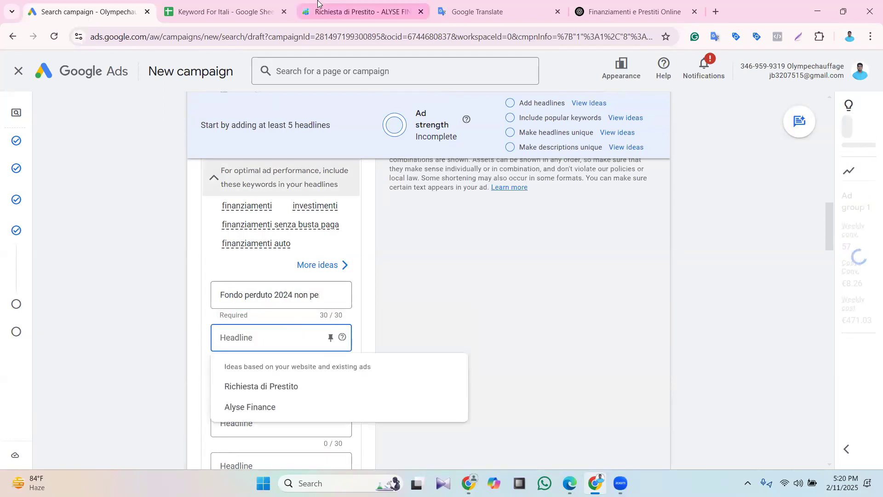
left_click(262, 388)
Try the spreadsheet headline "Prestiti personali a tassi bassi" from cell E5 as the ad's third headline, and clear it
left_click(272, 376)
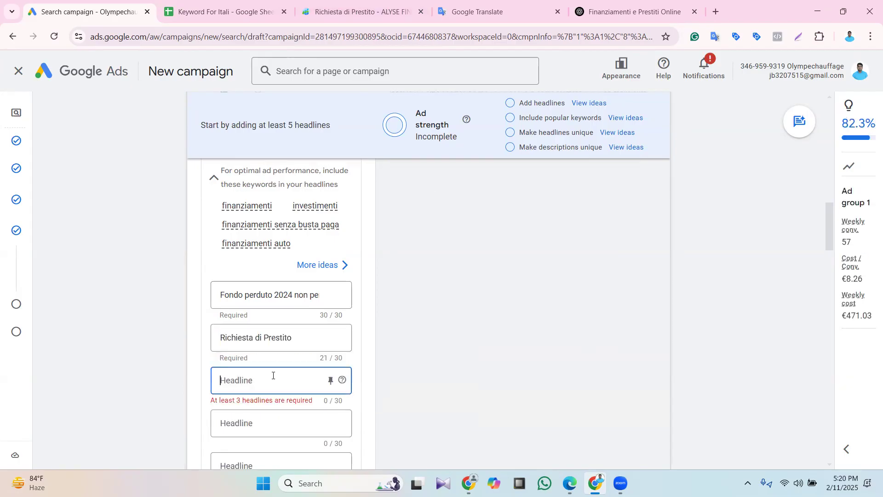
left_click(324, 3)
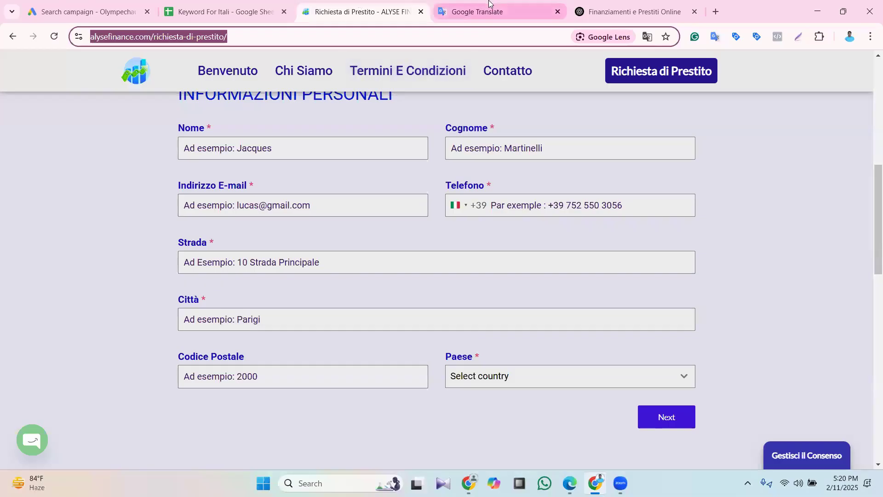
left_click(486, 14)
left_click(248, 10)
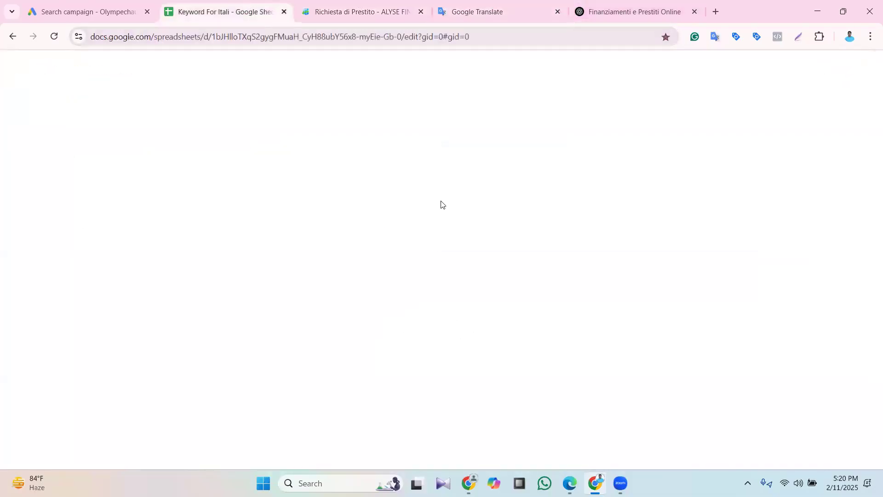
left_click(475, 207)
key("ctrl+c")
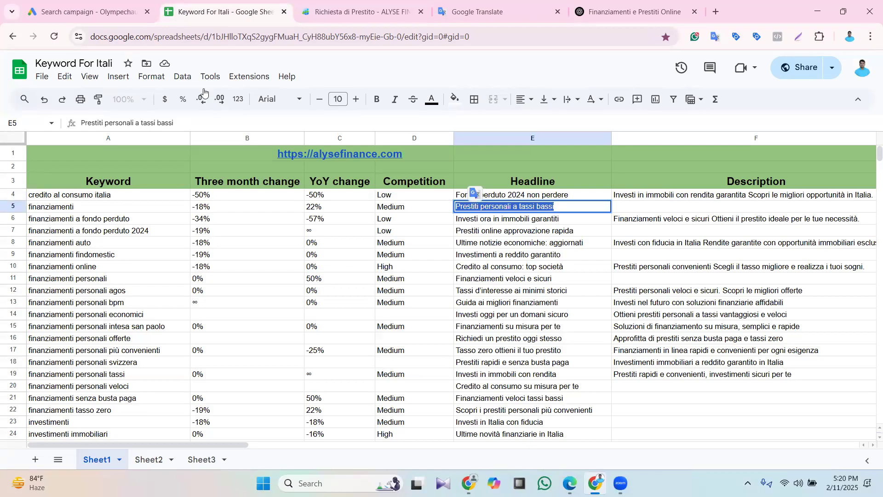
left_click(85, 12)
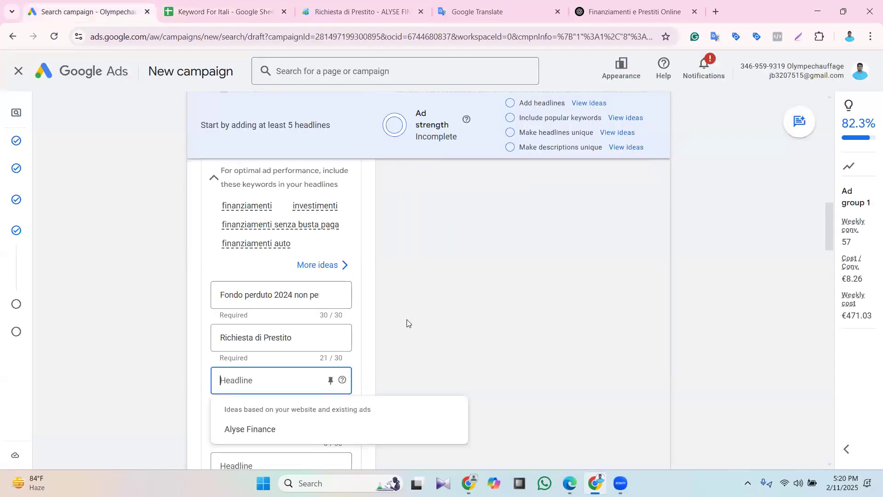
key("ctrl+v")
scroll(449, 288, "down", 1)
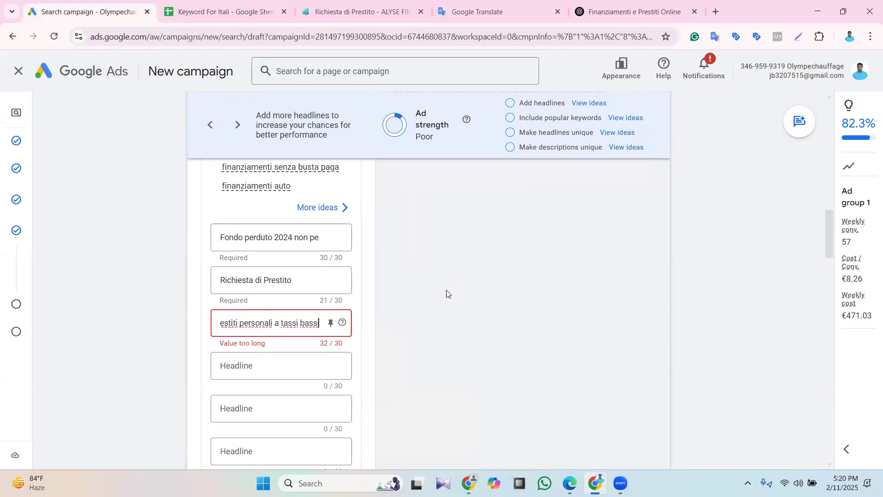
triple_click(268, 322)
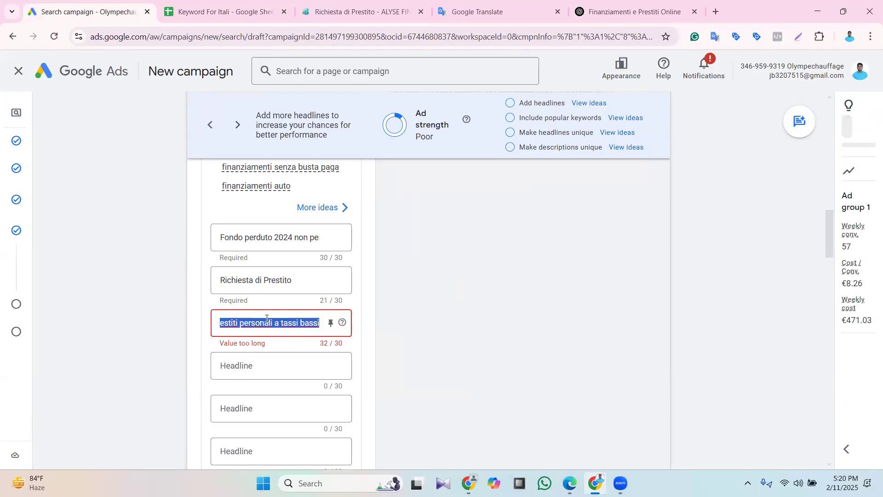
key("BackSpace")
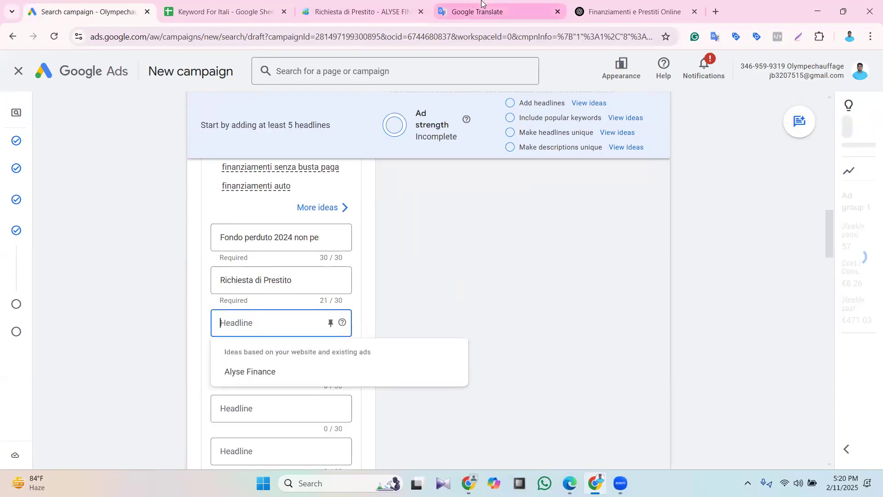
Copy "Ultime notizie economiche" from cell E36 of the Keyword For Itali spreadsheet and paste it as the Google Ads ad's third headline
left_click(345, 2)
left_click(221, 11)
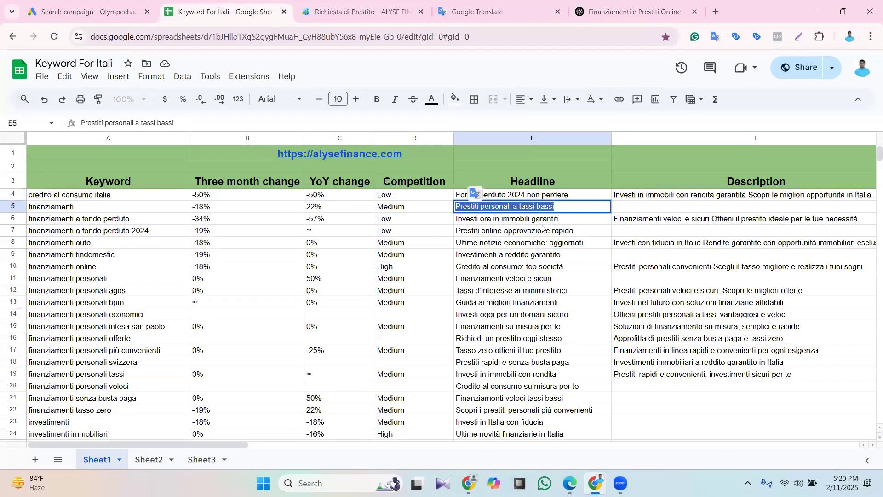
scroll(574, 236, "down", 5)
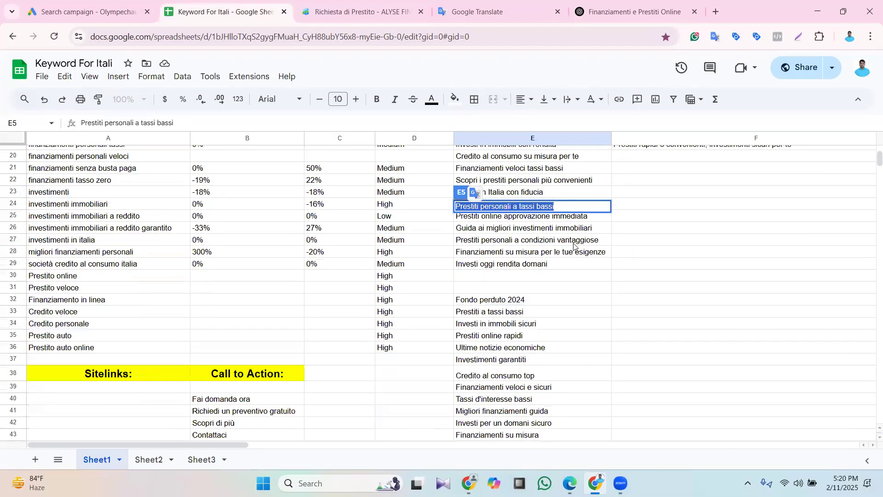
triple_click(528, 289)
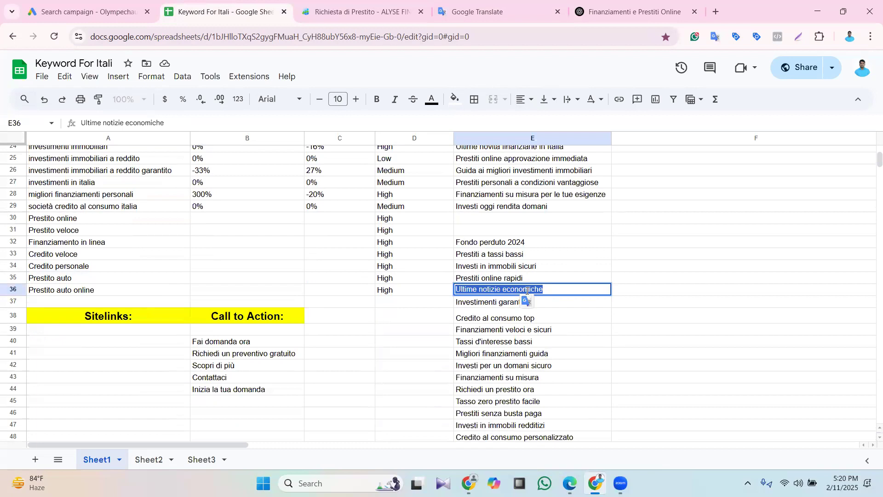
key("ctrl+c")
left_click(124, 10)
key("ctrl+v")
Fill the ad's fourth headline with "Finanziamenti veloci e sicuri", copied from cell E39 of the keyword spreadsheet
left_click(286, 365)
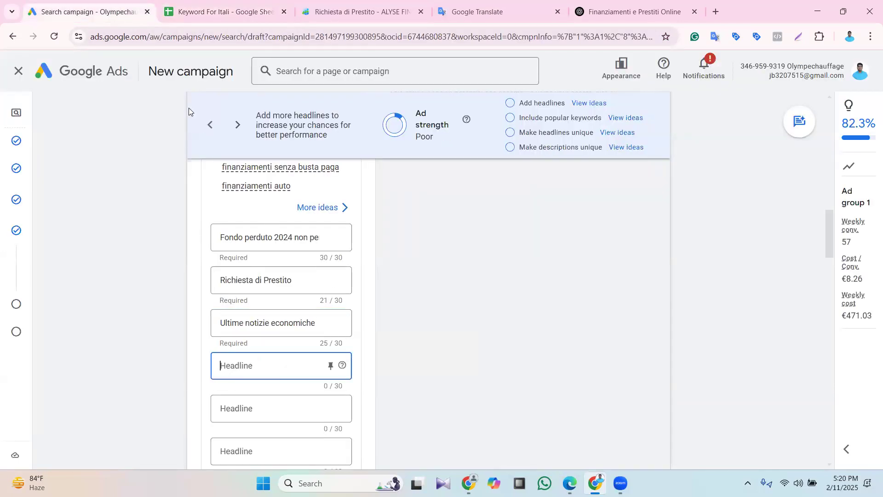
left_click(214, 11)
triple_click(522, 329)
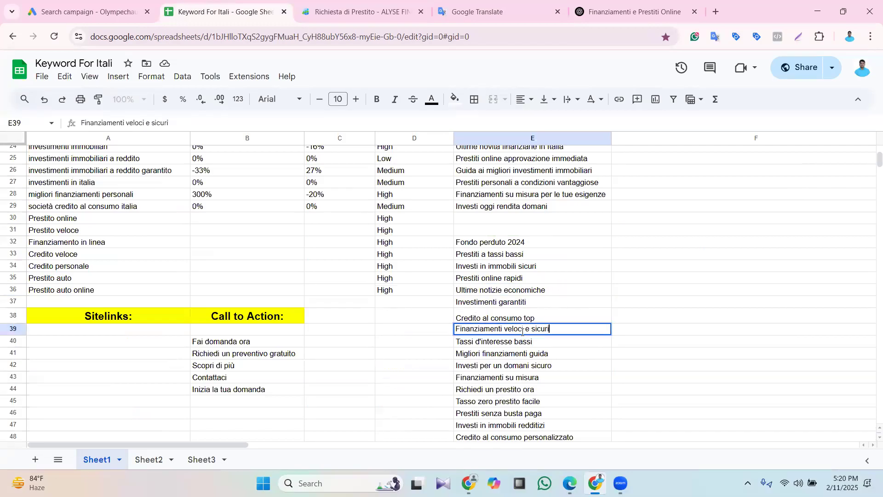
key("ctrl+c")
left_click(124, 10)
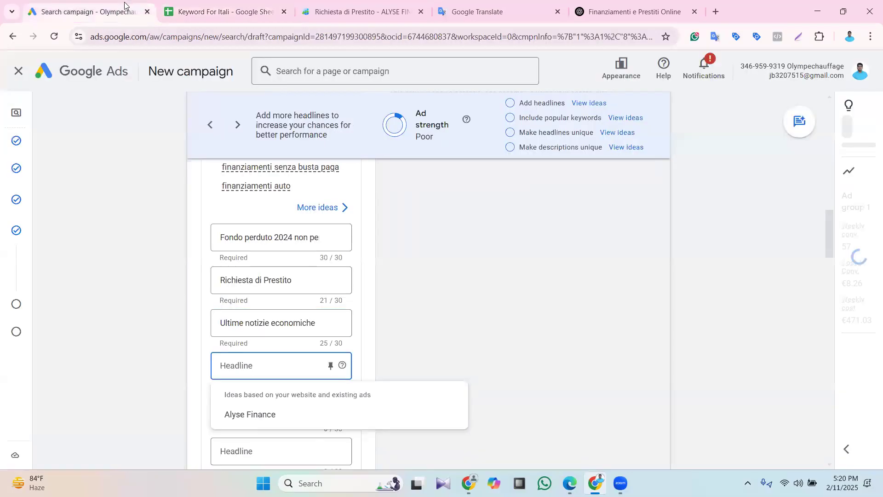
key("ctrl+v")
scroll(460, 322, "down", 1)
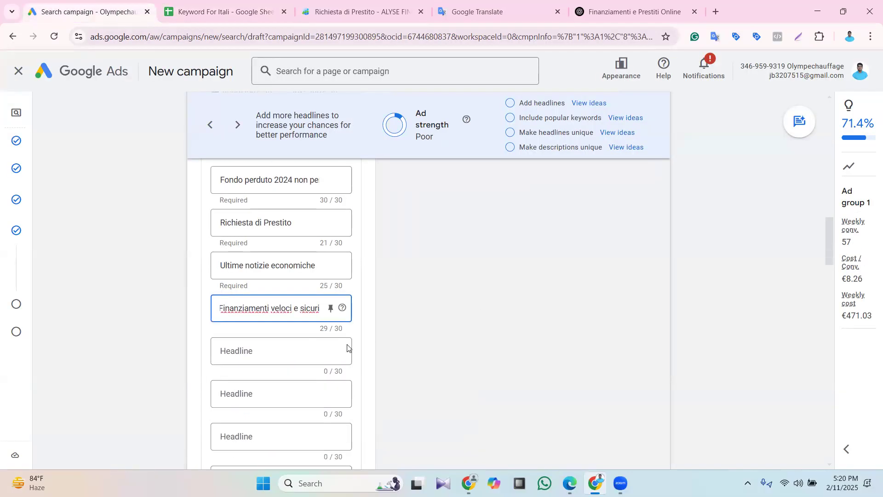
Fill the ad's fifth headline with "Migliori finanziamenti guida", copied from cell E41 of the keyword spreadsheet
left_click(268, 357)
left_click(217, 3)
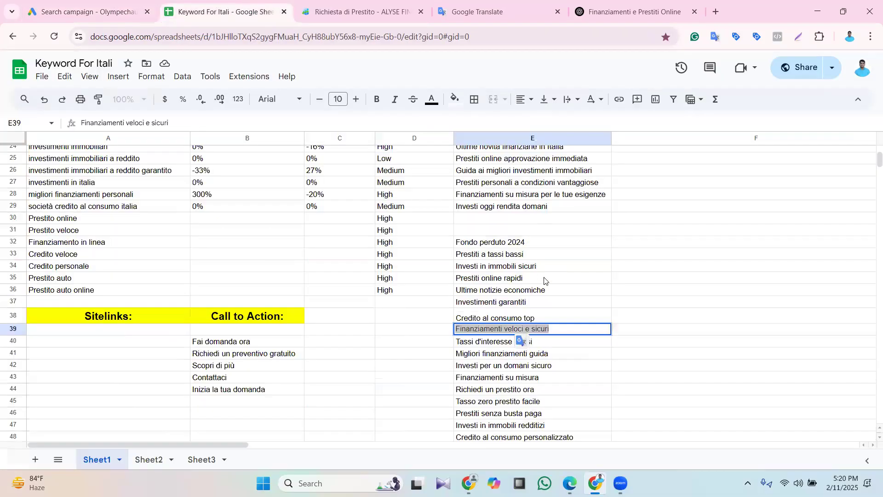
left_click(496, 353)
triple_click(496, 354)
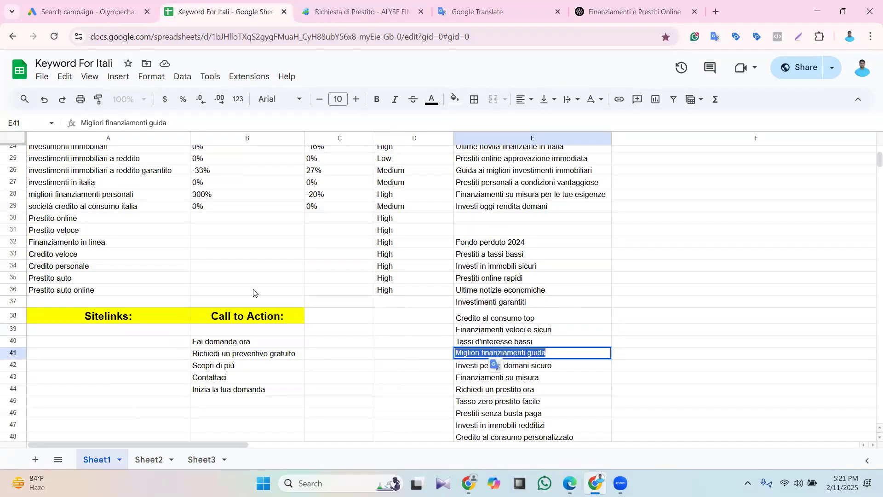
left_click(87, 11)
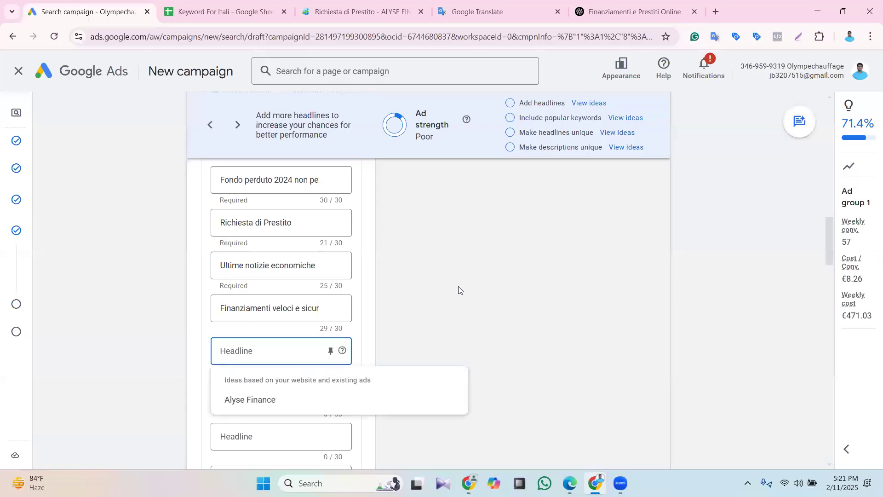
key("ctrl+v")
scroll(506, 267, "down", 3)
scroll(469, 276, "up", 1)
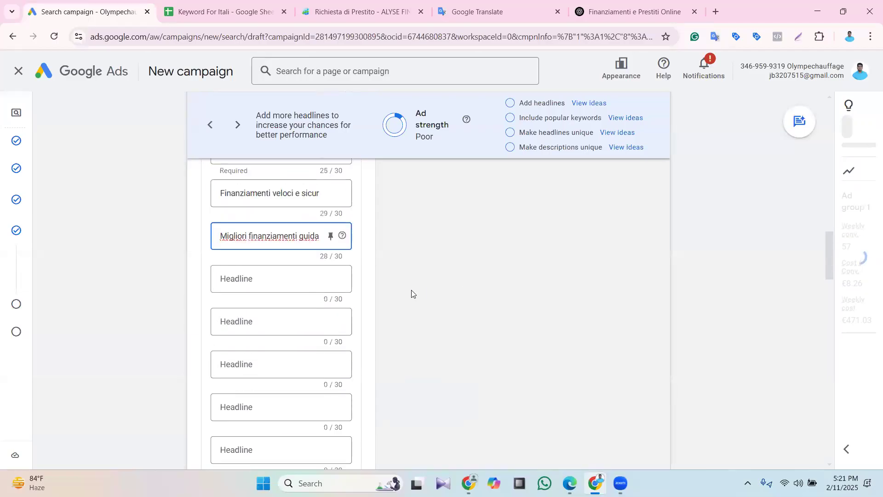
Try the spreadsheet text "Finanziamenti veloci e sicuri" from cell E39 as the ad's sixth headline, and clear it
left_click(270, 278)
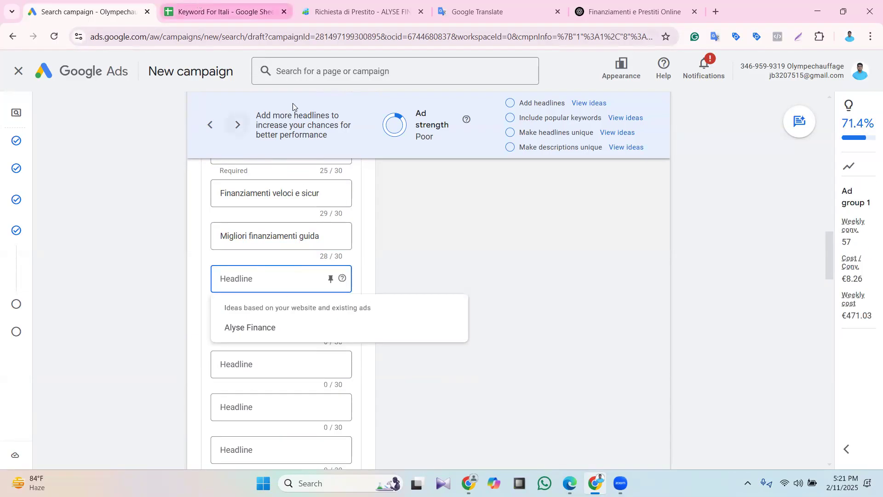
key("ctrl+Tab")
triple_click(504, 330)
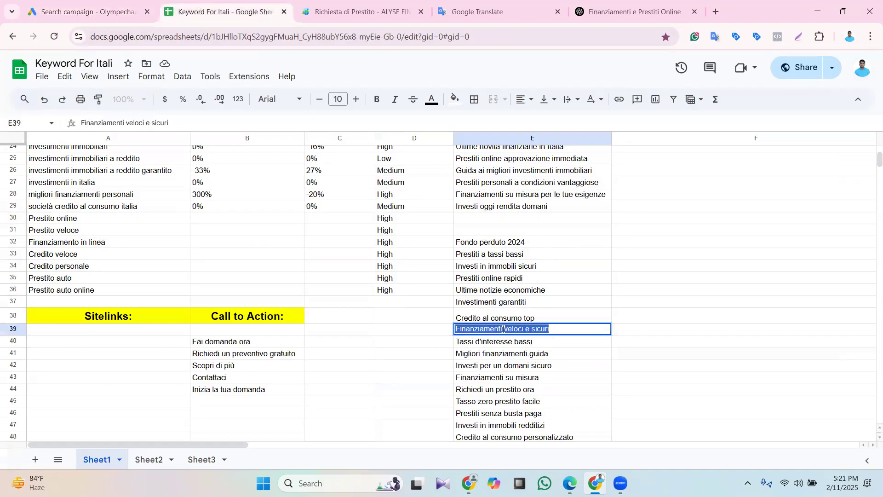
key("ctrl+c")
key("ctrl+shift+Tab")
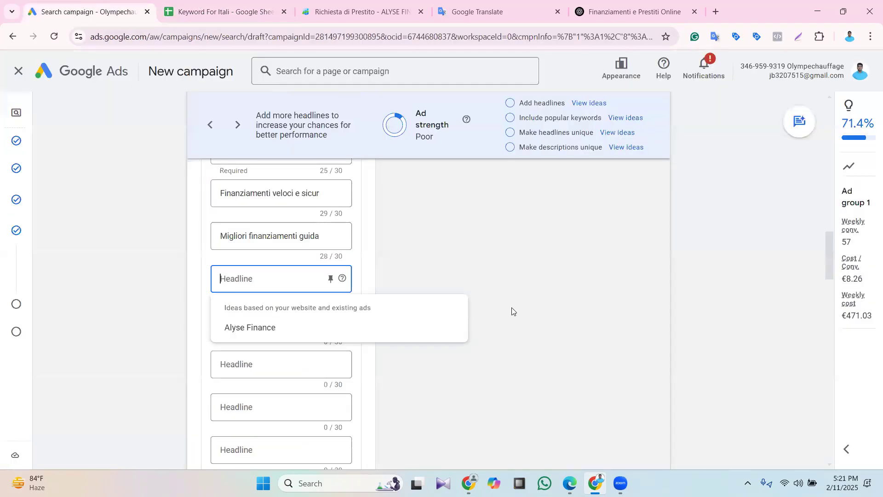
key("ctrl+v")
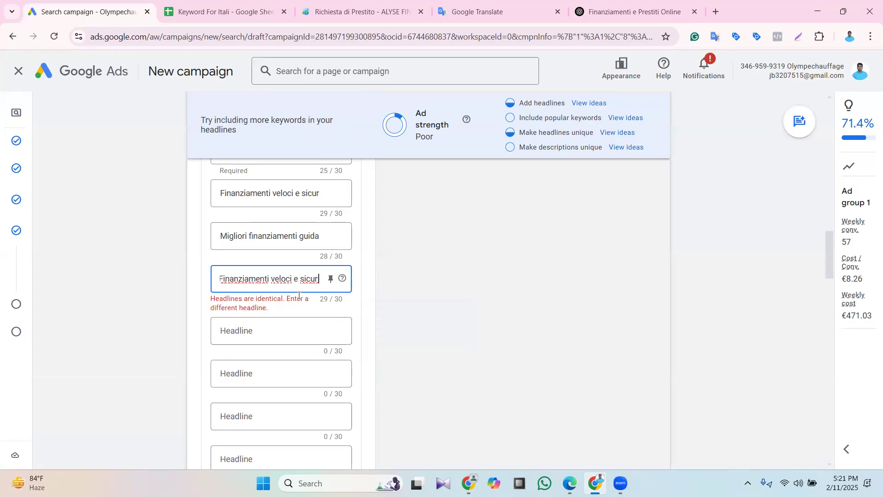
triple_click(278, 282)
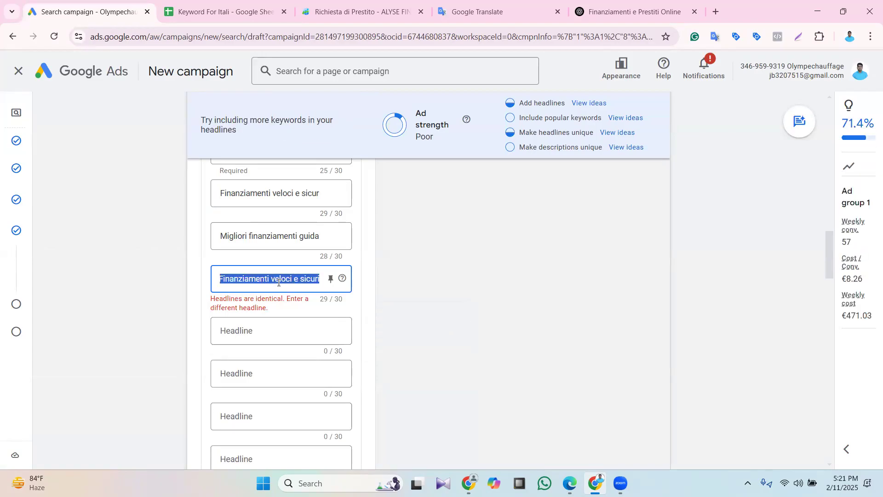
key("BackSpace")
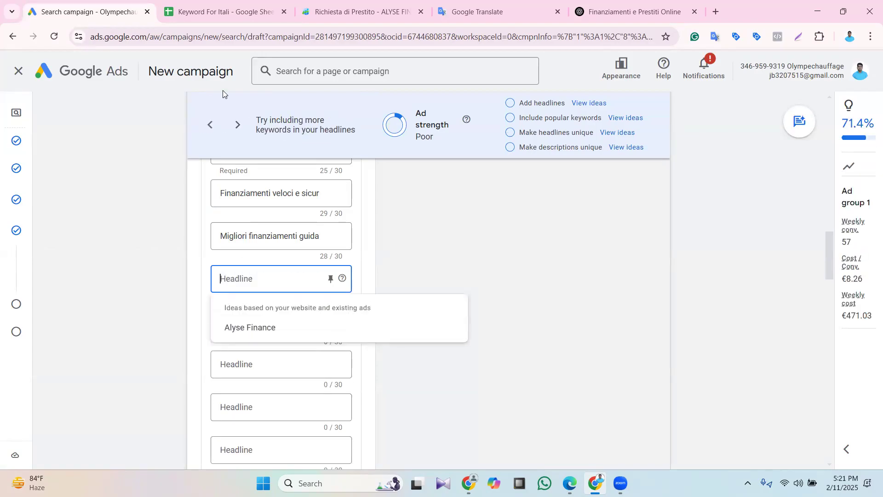
Copy "Richiedi un prestito ora" from cell E44 of the keyword spreadsheet and paste it as the ad's sixth headline
left_click(208, 11)
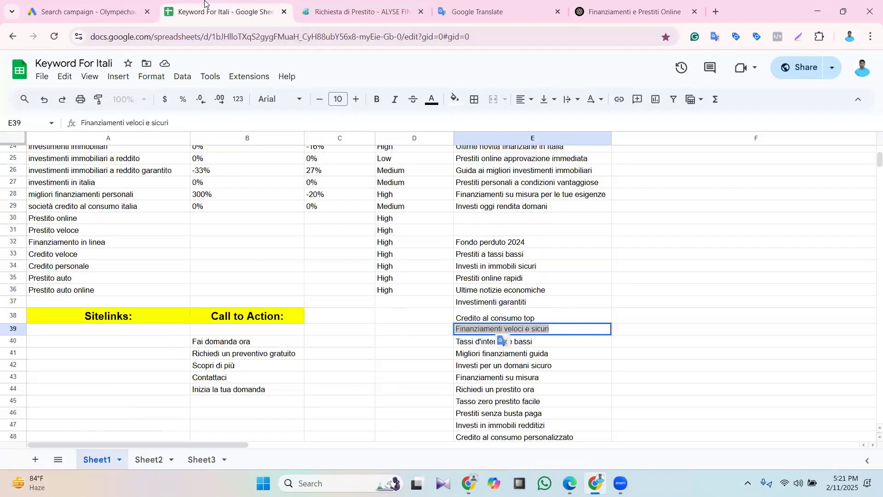
triple_click(494, 388)
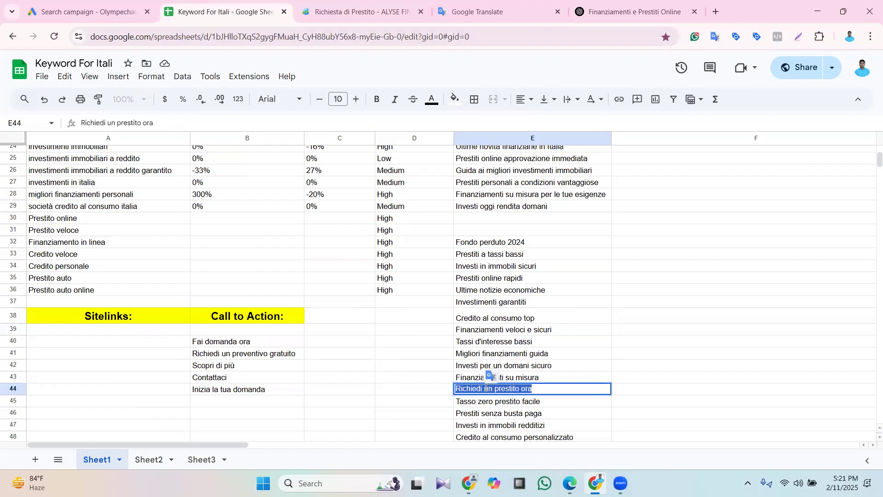
left_click(72, 3)
left_click(310, 283)
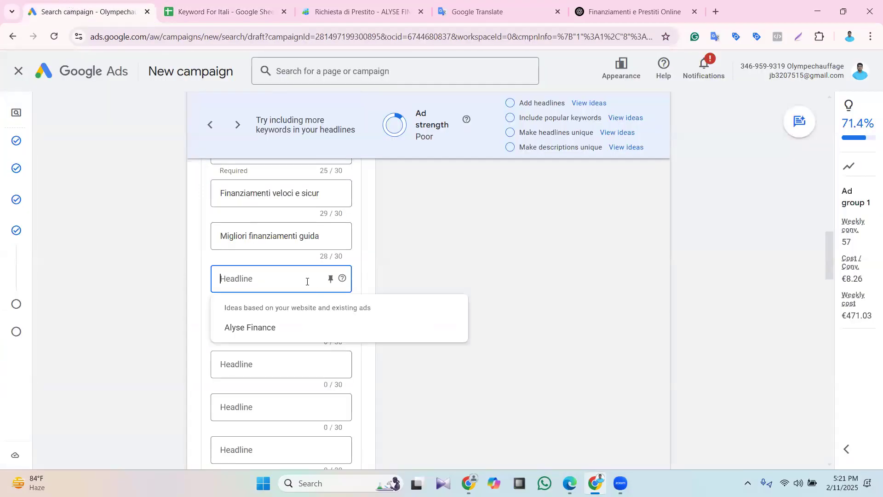
key("ctrl+v")
Fill the ad's seventh headline with "Investi oggi rendita domani", copied from cell E57 of the keyword spreadsheet
left_click(265, 325)
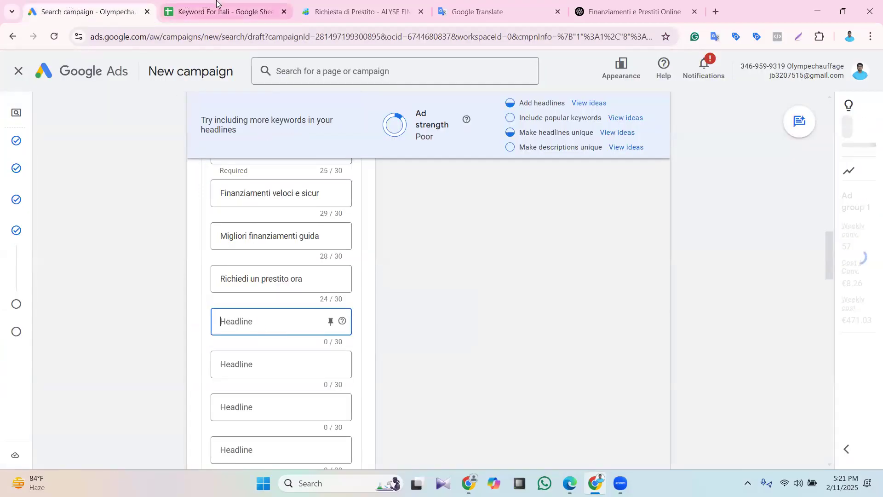
left_click(222, 3)
scroll(658, 234, "down", 5)
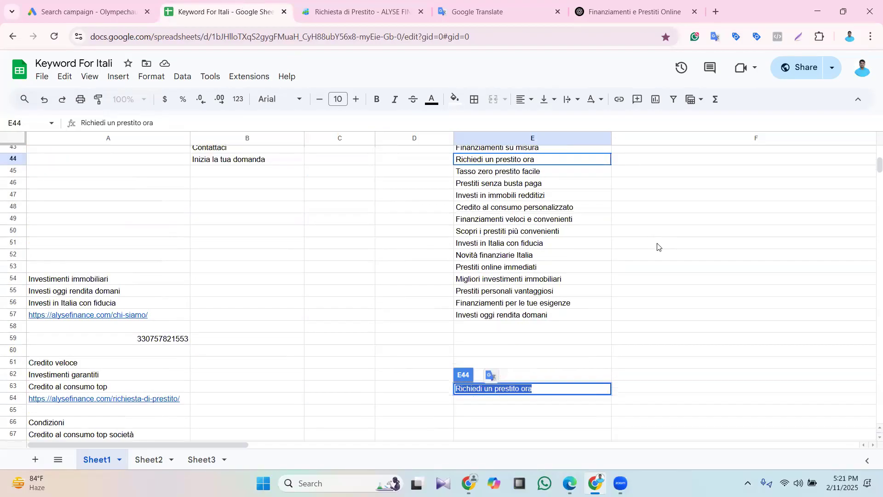
left_click(658, 243)
triple_click(494, 316)
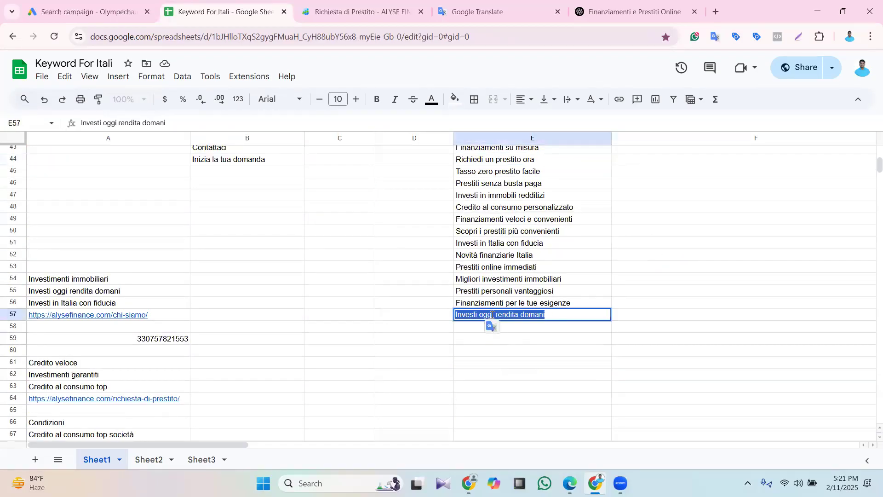
left_click(85, 12)
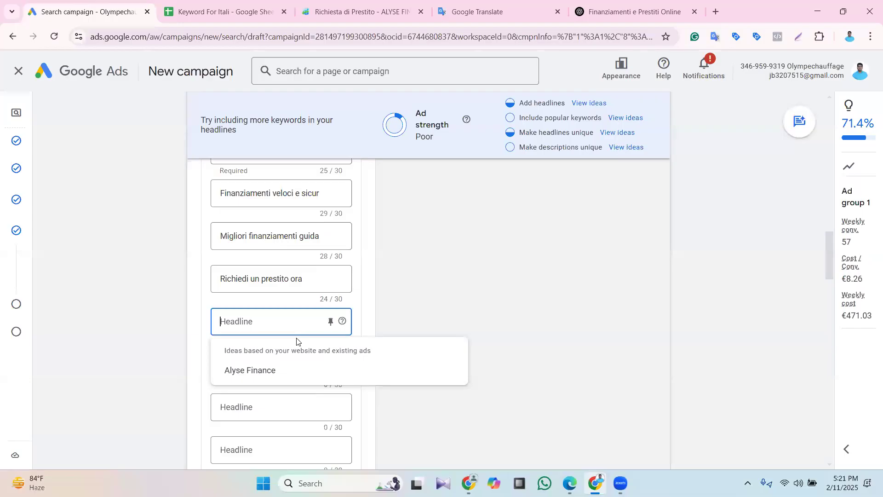
key("ctrl+v")
Fill the ad's eighth headline with "Prestiti personali vantaggiosi", copied from cell E55 of the keyword spreadsheet
left_click(282, 363)
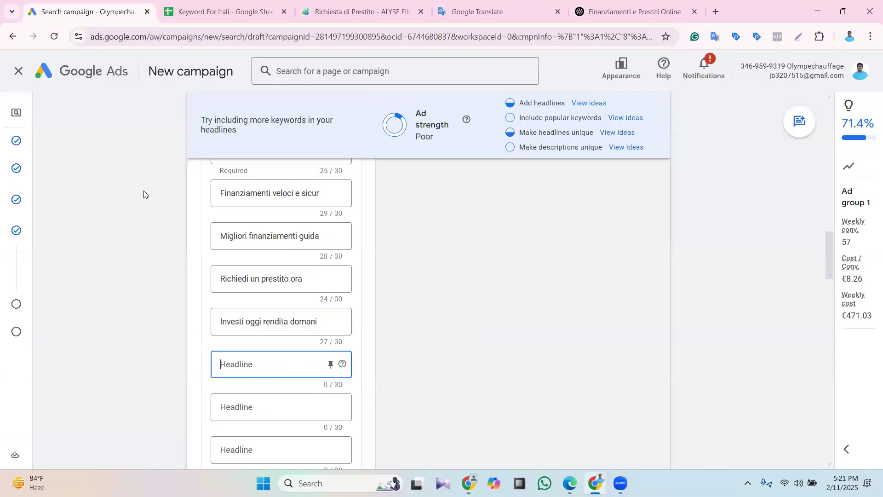
left_click(204, 3)
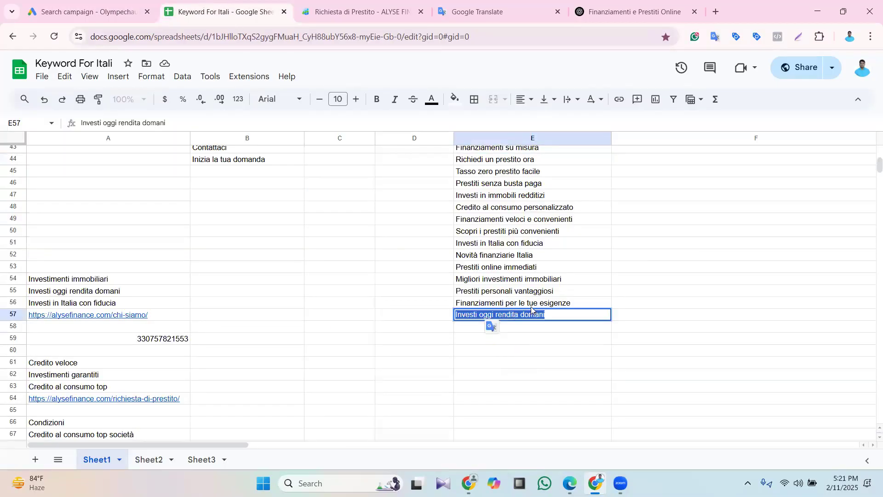
triple_click(529, 291)
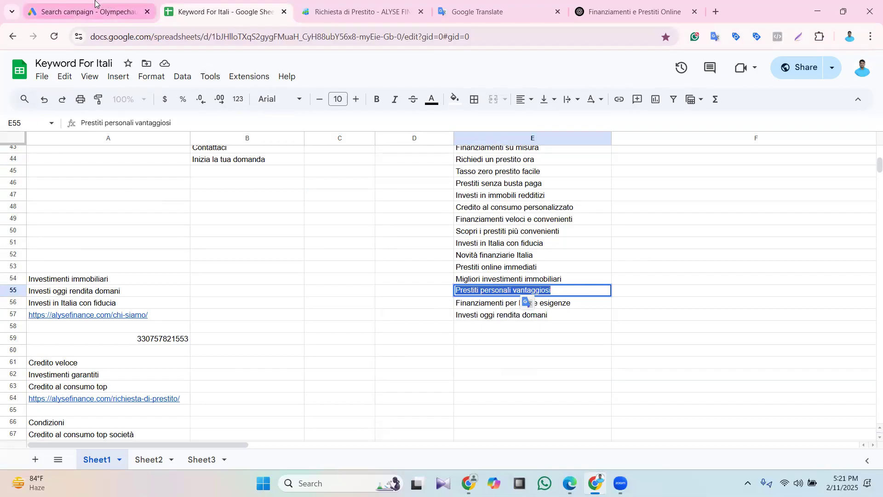
left_click(85, 12)
key("ctrl+v")
Fill the ad's ninth headline with "Investi in Italia con fiducia", copied from cell E51 of the keyword spreadsheet
left_click(253, 415)
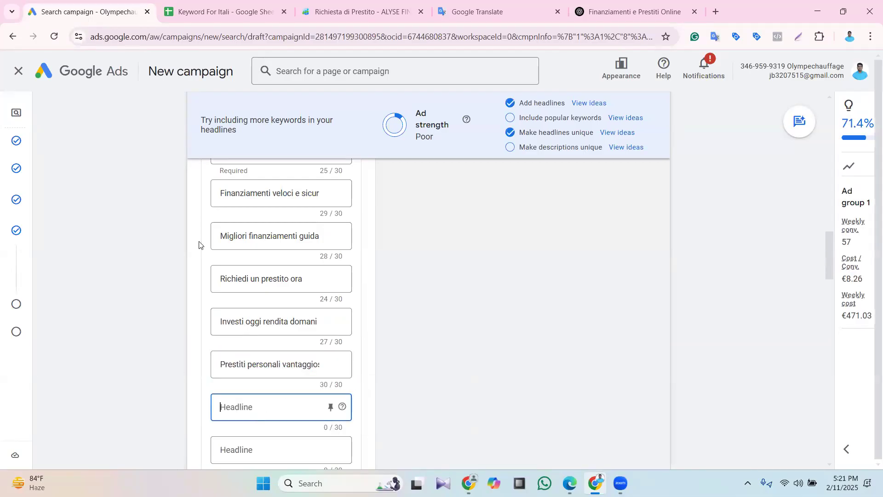
left_click(226, 11)
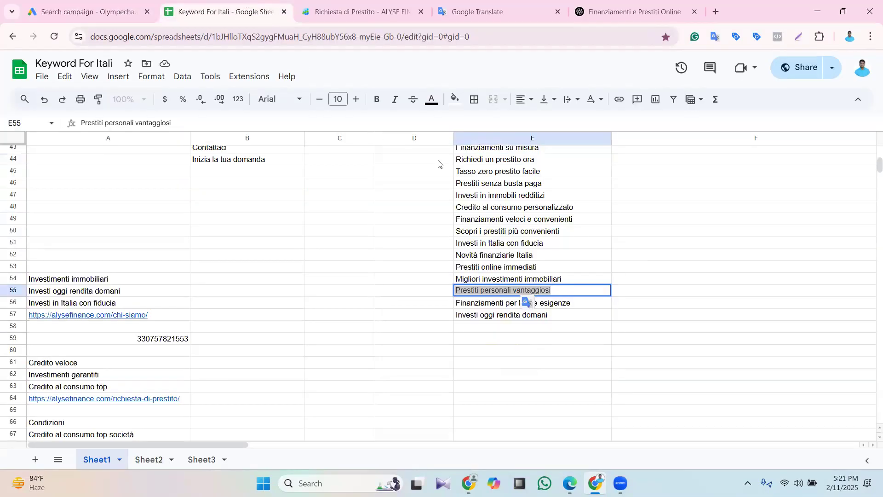
double_click(495, 256)
triple_click(483, 242)
key("ctrl+c")
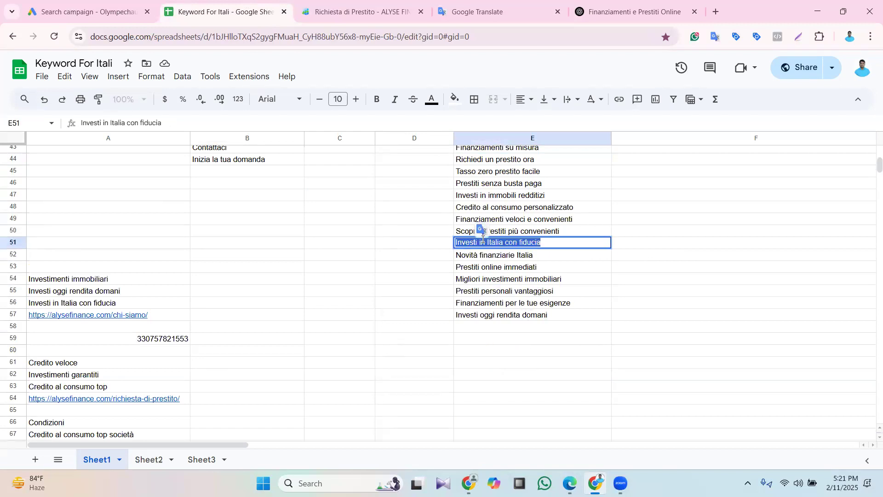
left_click(115, 12)
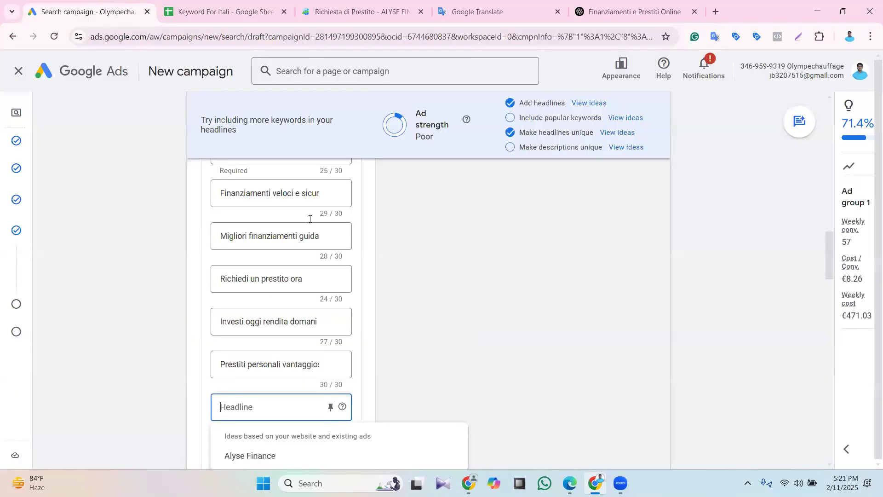
scroll(385, 236, "down", 2)
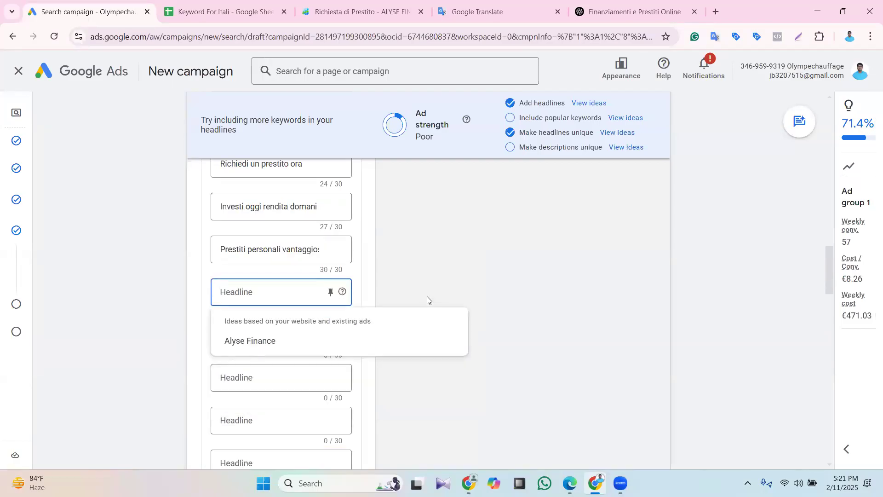
key("ctrl+v")
Fill the ad's tenth headline with "Tasso zero prestito facile", copied from cell E45 of the keyword spreadsheet
left_click(271, 332)
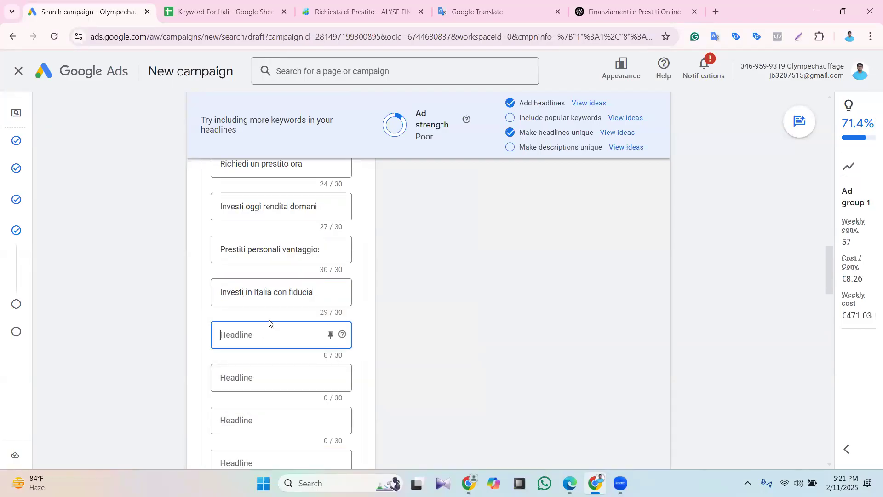
left_click(196, 2)
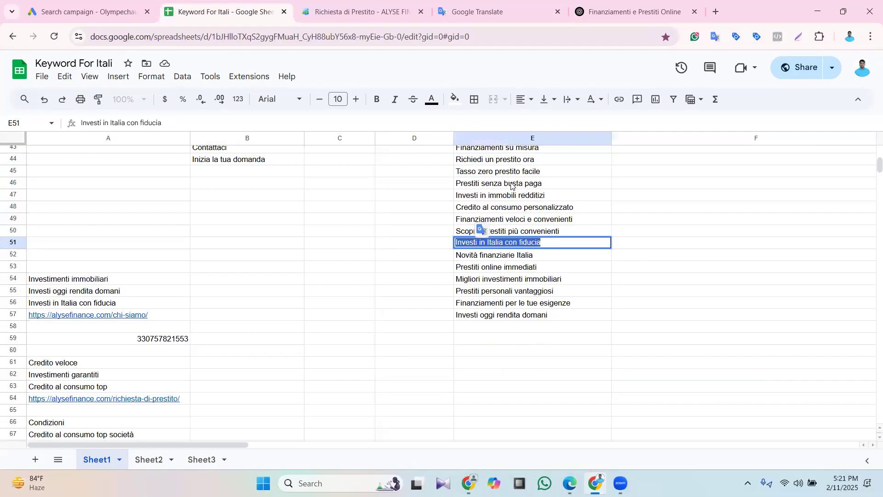
triple_click(492, 169)
key("ctrl+c")
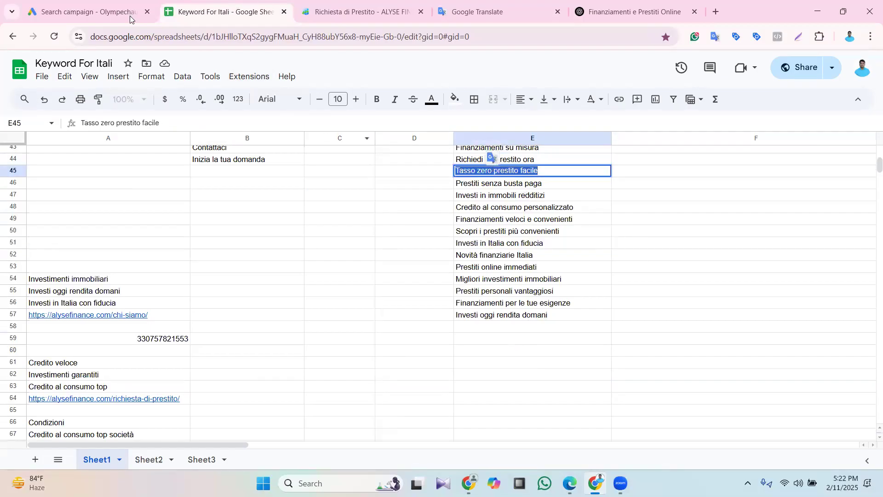
left_click(130, 16)
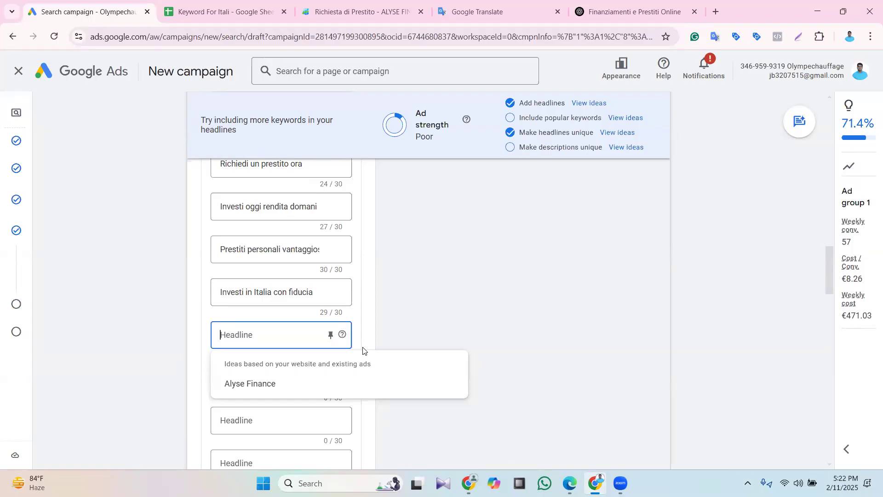
key("ctrl+v")
Try "Investi in Italia con fiducia" from cell E51 of the keyword spreadsheet as the eleventh headline, and clear the field again
left_click(296, 375)
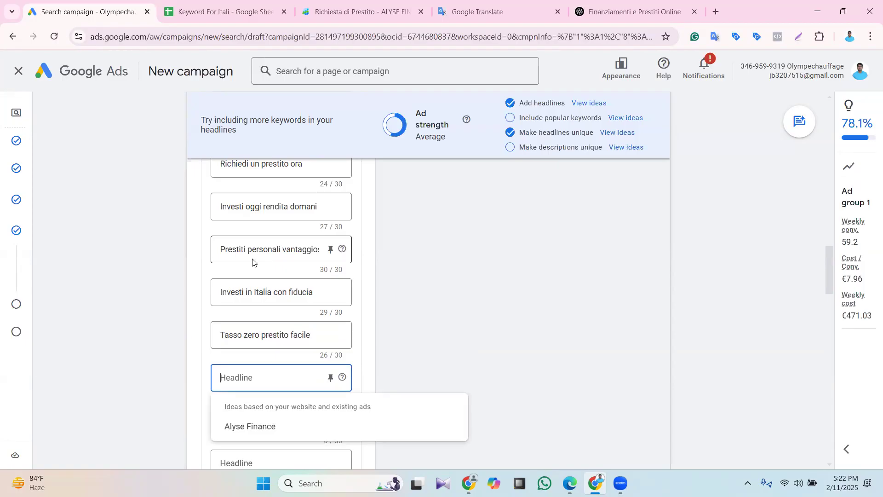
left_click(342, 4)
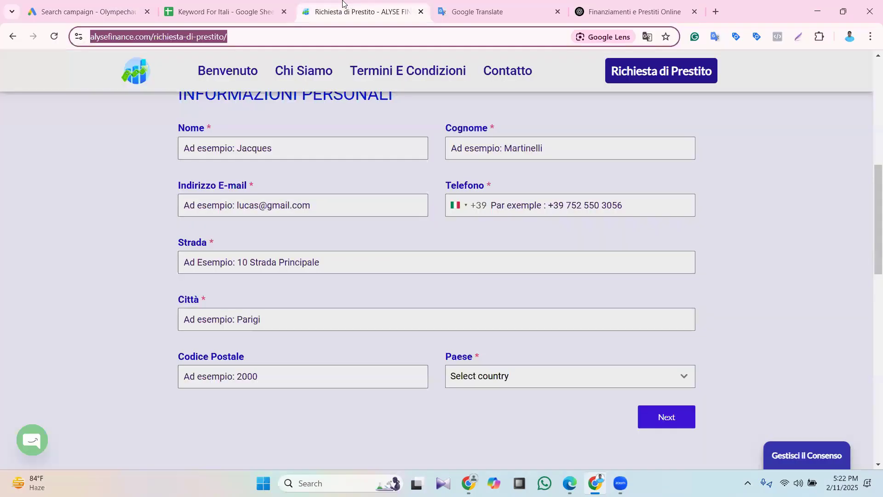
left_click(229, 4)
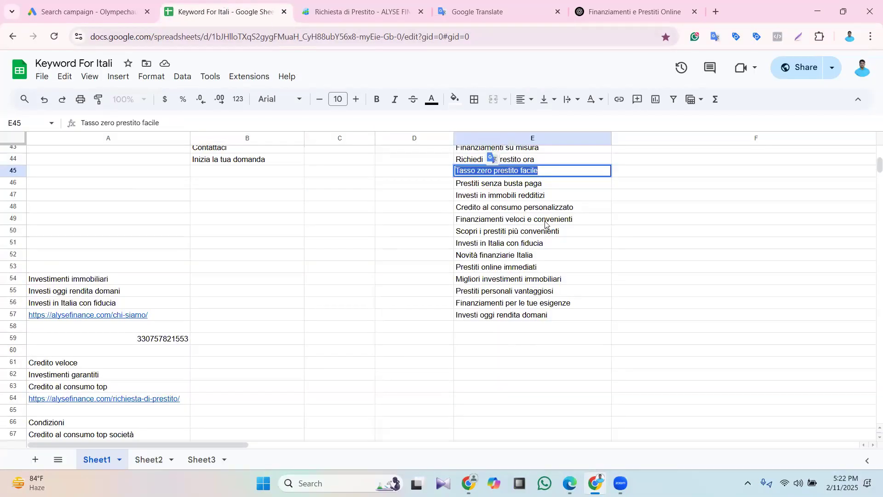
triple_click(486, 241)
key("ctrl+c")
left_click(92, 11)
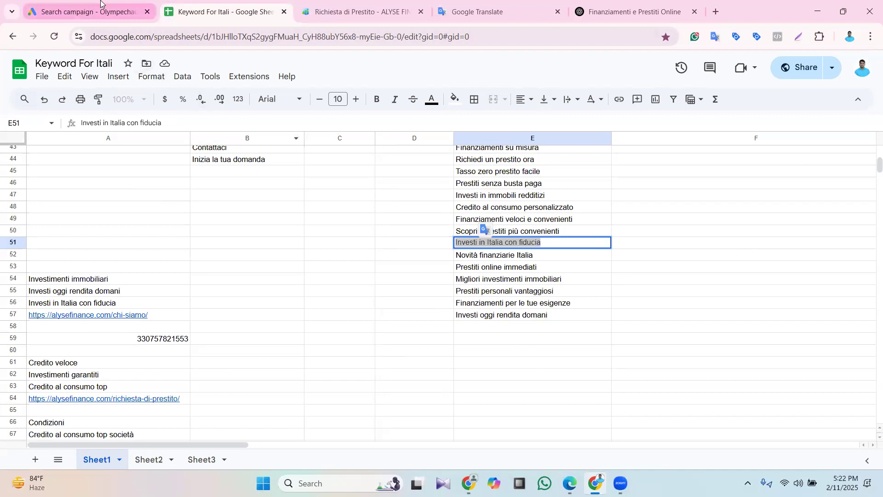
key("ctrl+v")
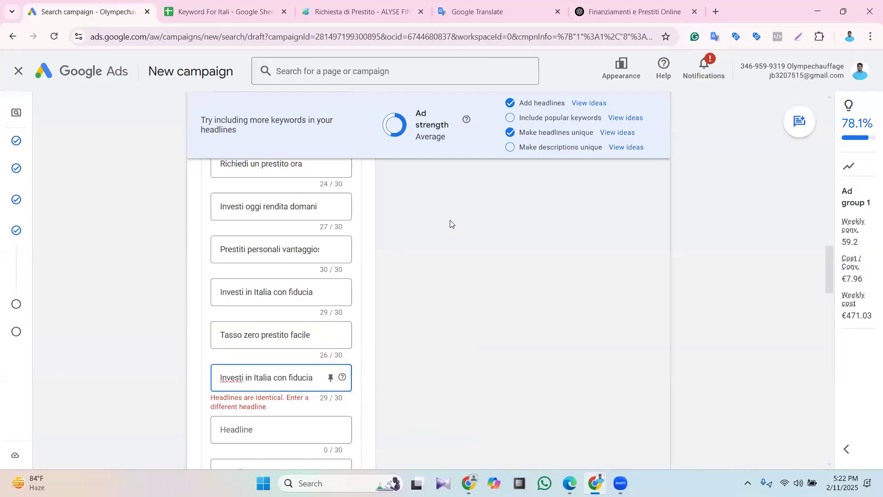
scroll(450, 220, "down", 1)
triple_click(269, 317)
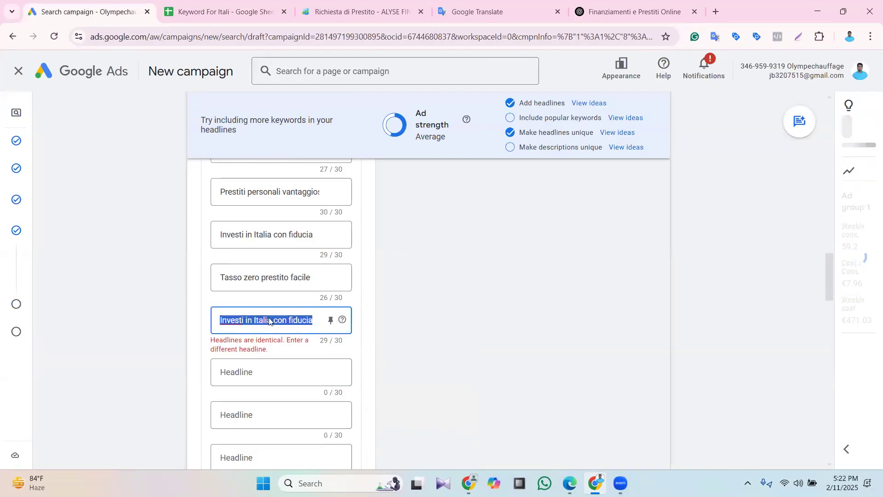
key("BackSpace")
Fill the ad's eleventh headline with "Prestiti online immediati", copied from cell E53 of the keyword spreadsheet
left_click(226, 11)
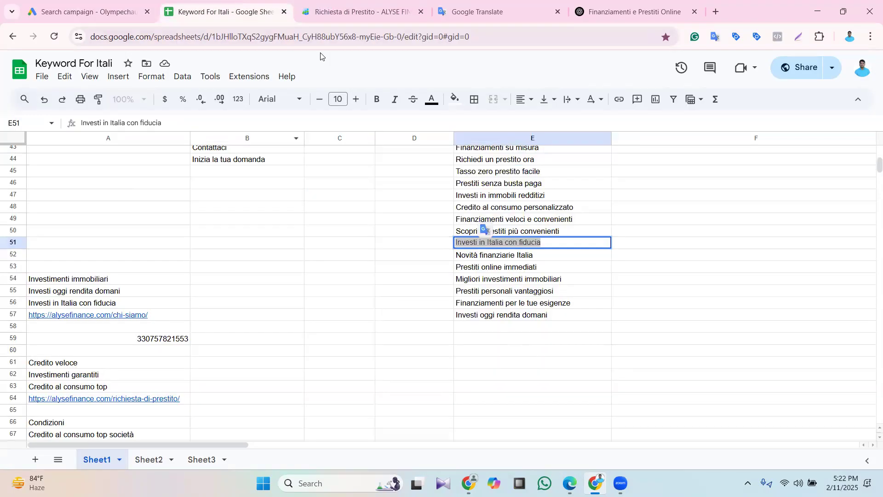
left_click(467, 267)
key("ctrl+c")
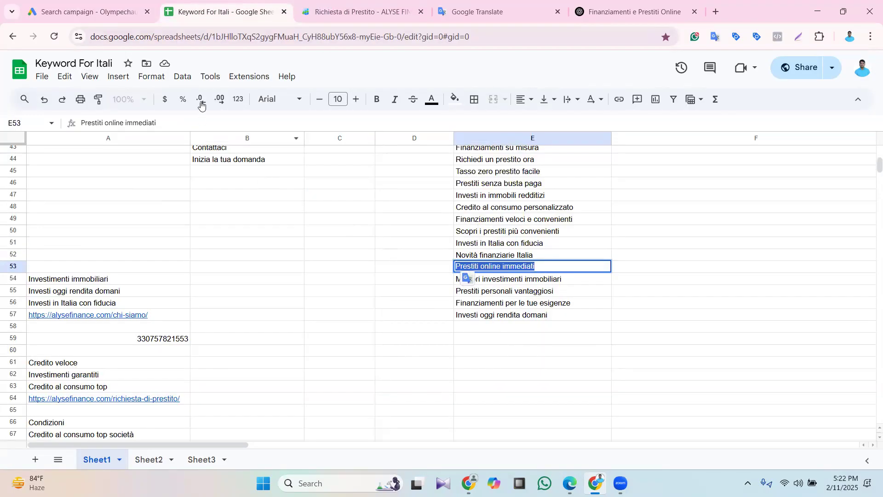
left_click(87, 12)
left_click(336, 308)
key("ctrl+v")
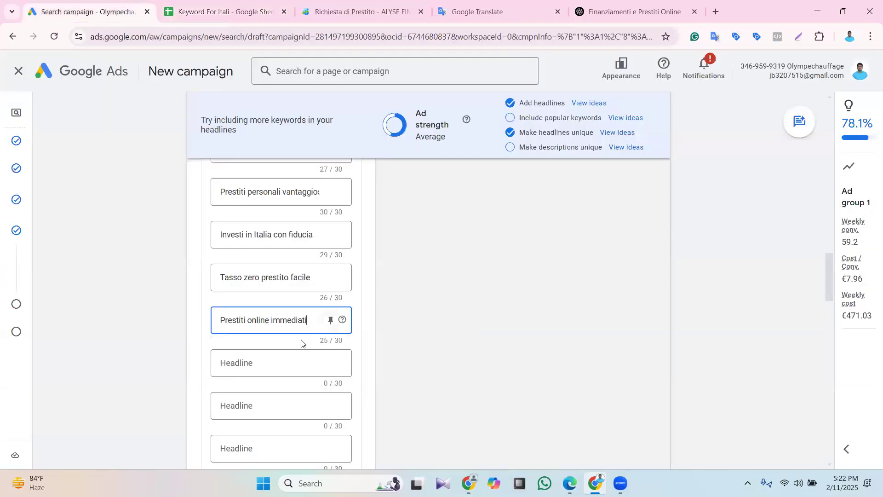
Fill the ad's twelfth headline with "Credito al consumo top", copied from cell E38 of the keyword spreadsheet
left_click(254, 361)
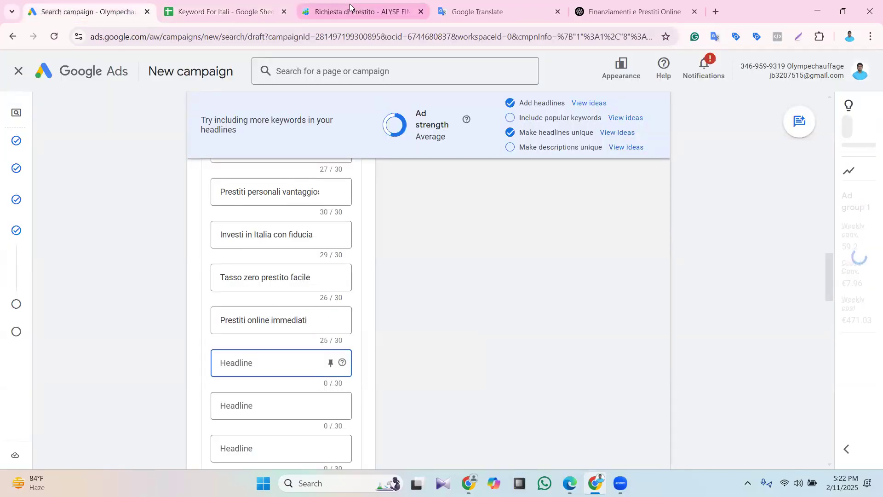
left_click(352, 9)
left_click(258, 4)
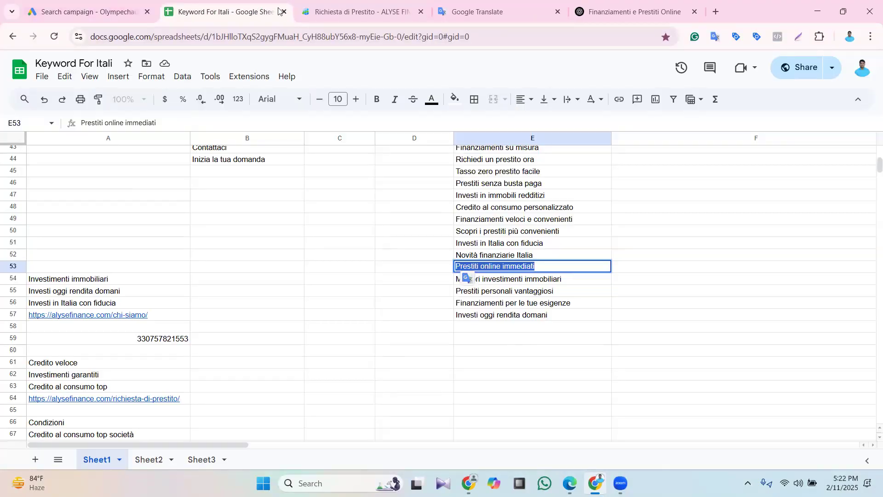
scroll(534, 254, "up", 3)
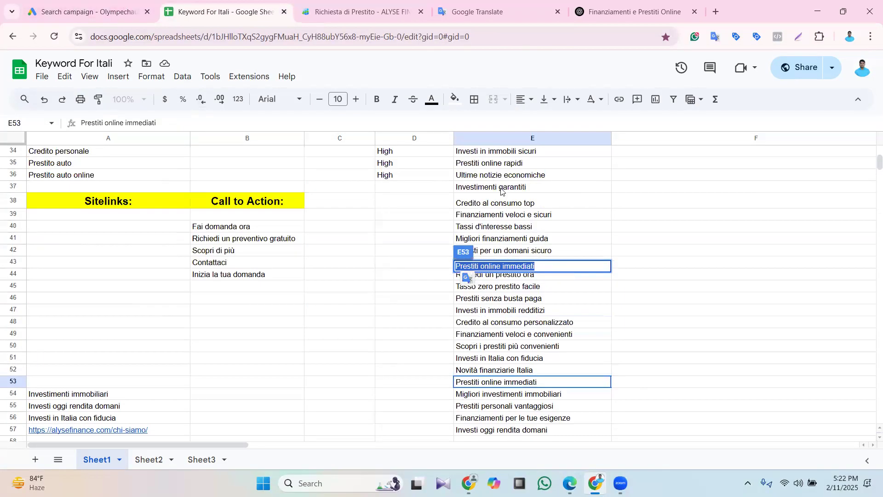
left_click(488, 207)
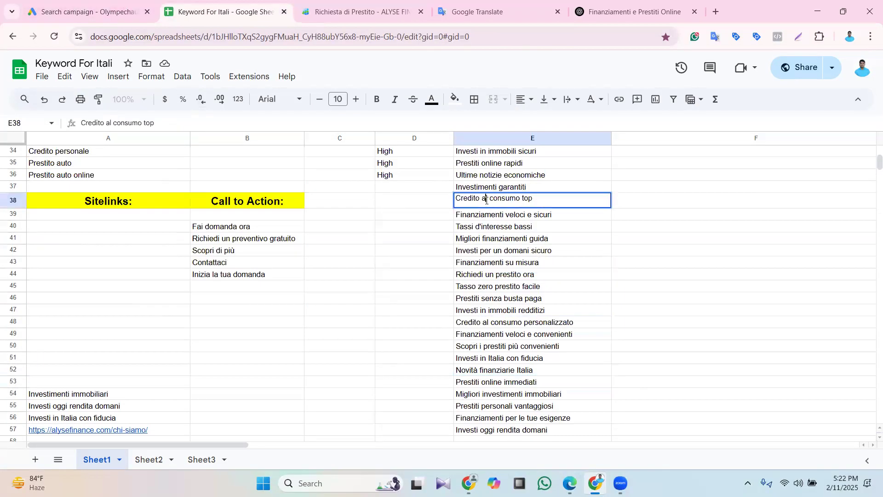
triple_click(486, 200)
key("ctrl+c")
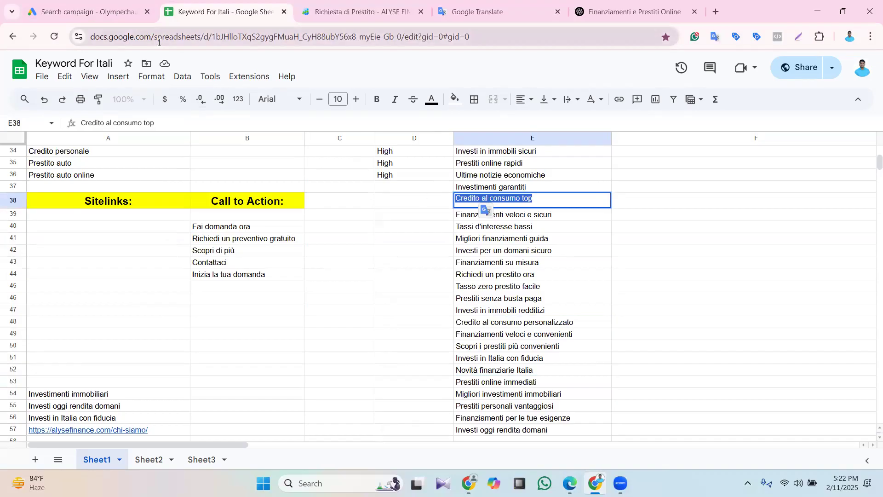
left_click(98, 28)
left_click(92, 12)
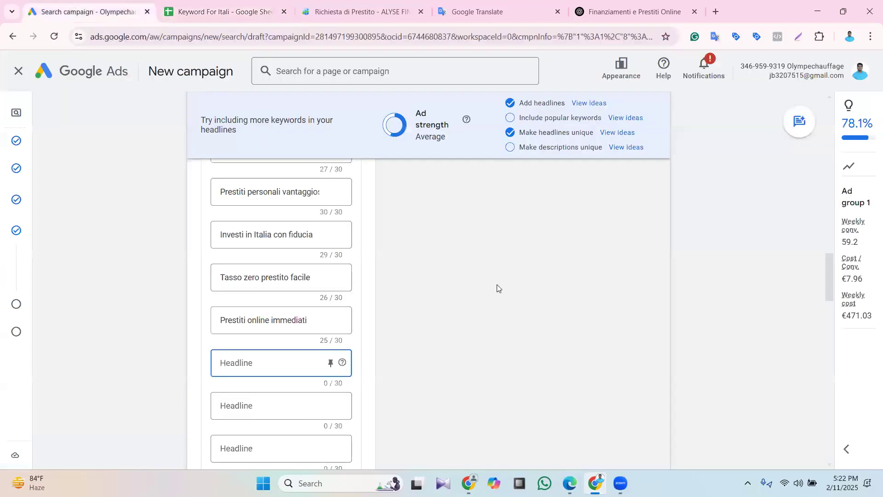
key("ctrl+v")
Fill the ad's thirteenth headline with "Prestiti online rapidi", copied from cell E35 of the keyword spreadsheet
left_click(269, 406)
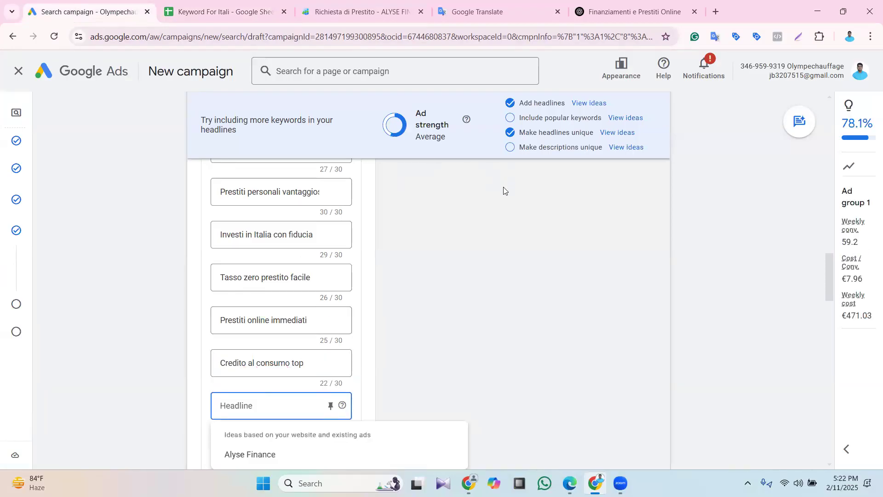
scroll(503, 187, "down", 2)
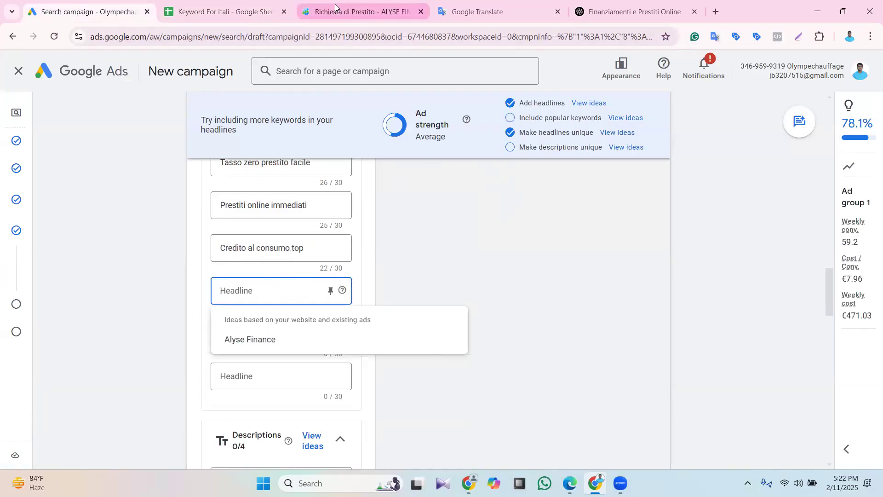
left_click(229, 4)
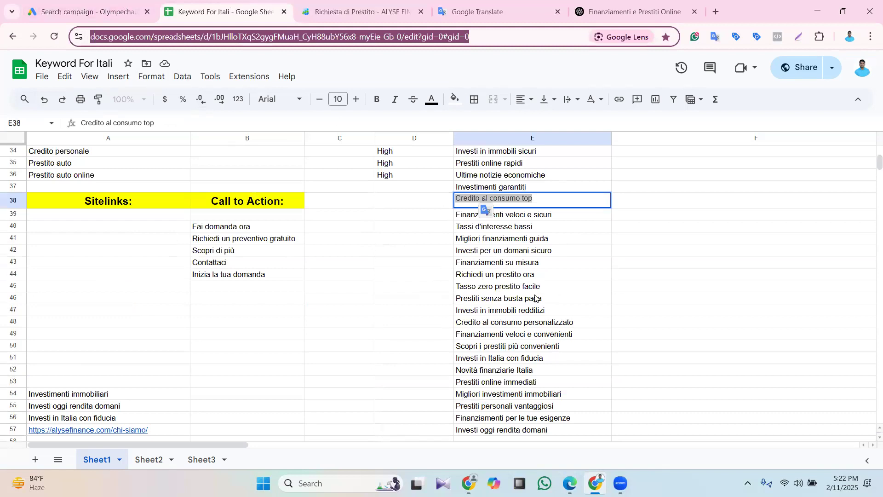
scroll(535, 297, "up", 3)
left_click(487, 268)
left_click(483, 278)
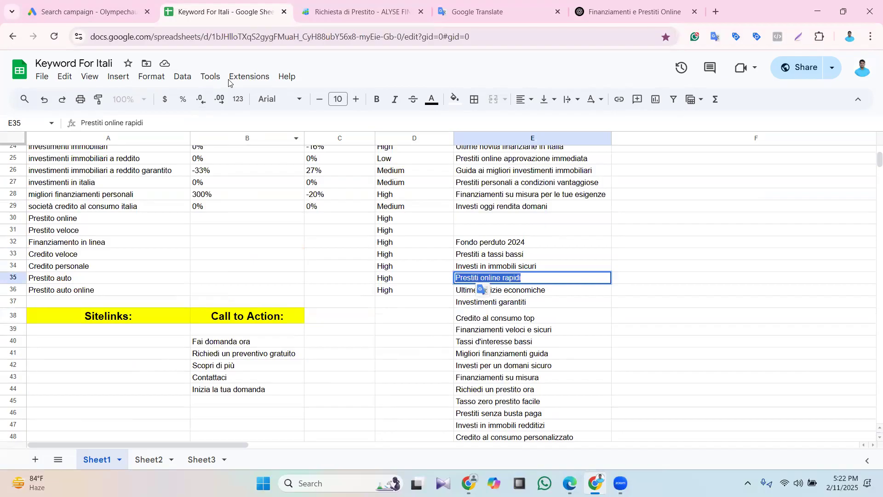
left_click(116, 8)
type("Prestiti online rapidi")
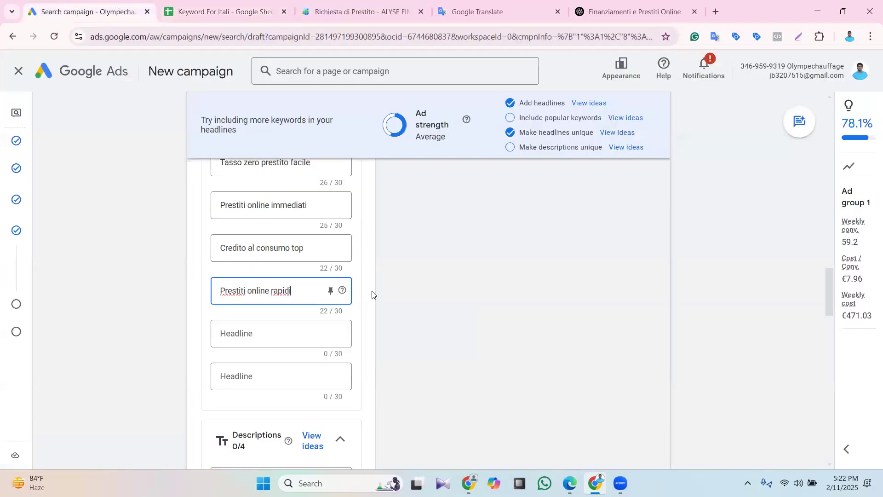
Try "Scopri i prestiti più convenienti" from cell E50 of the keyword spreadsheet as the fourteenth headline, and clear the field again
left_click(285, 332)
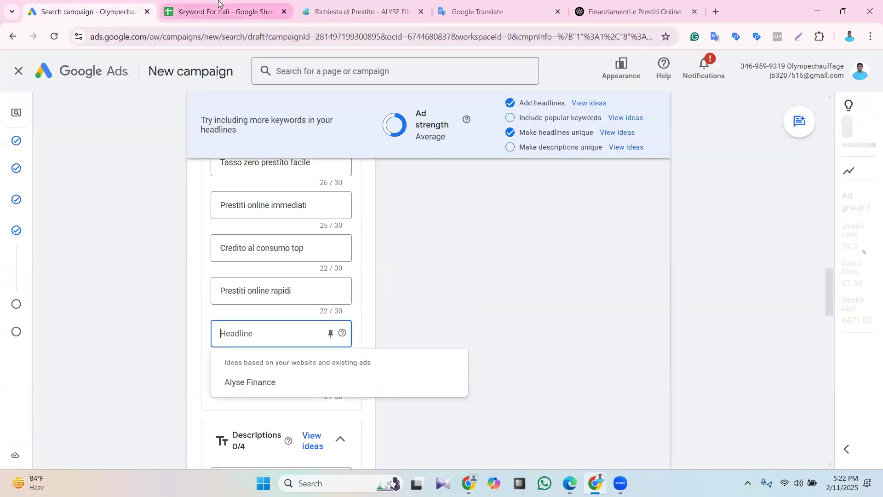
left_click(177, 2)
scroll(522, 302, "down", 10)
scroll(522, 301, "up", 3)
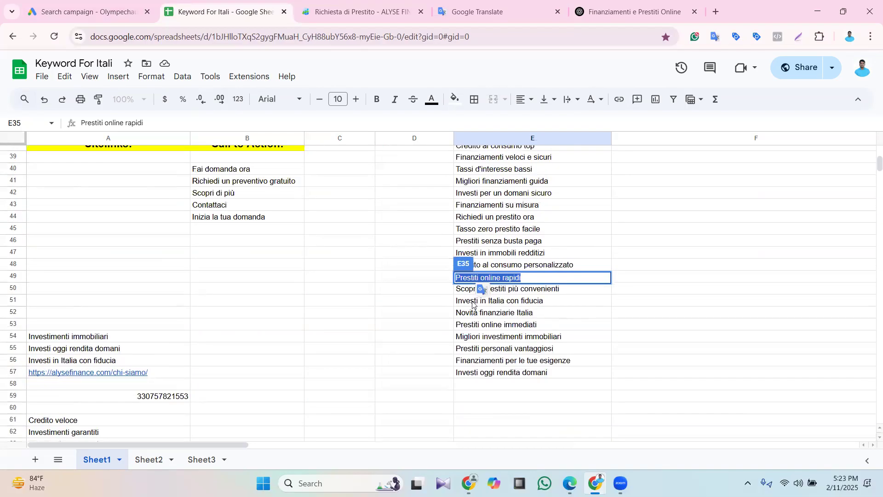
double_click(472, 300)
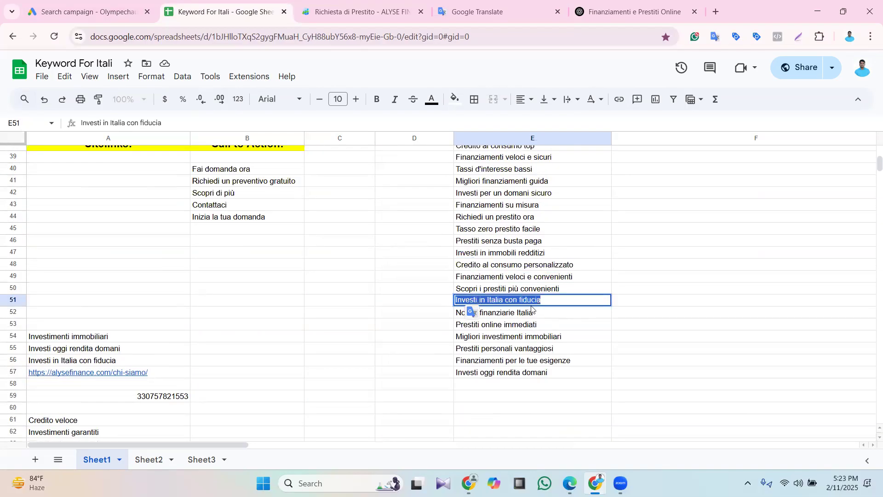
left_click(520, 292)
double_click(519, 290)
key("ctrl+c")
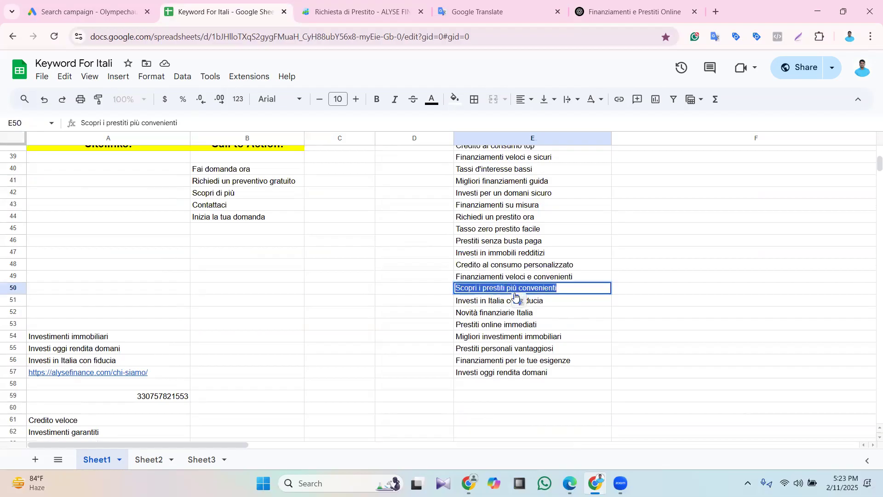
left_click(120, 37)
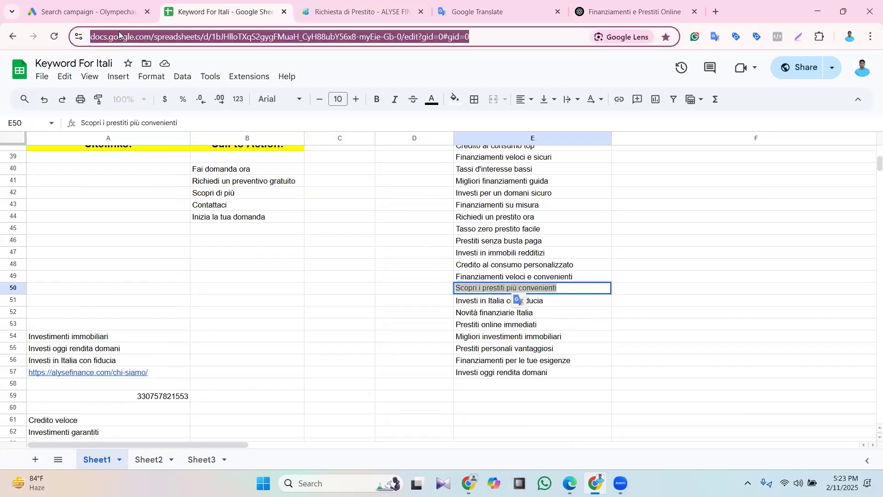
left_click(92, 13)
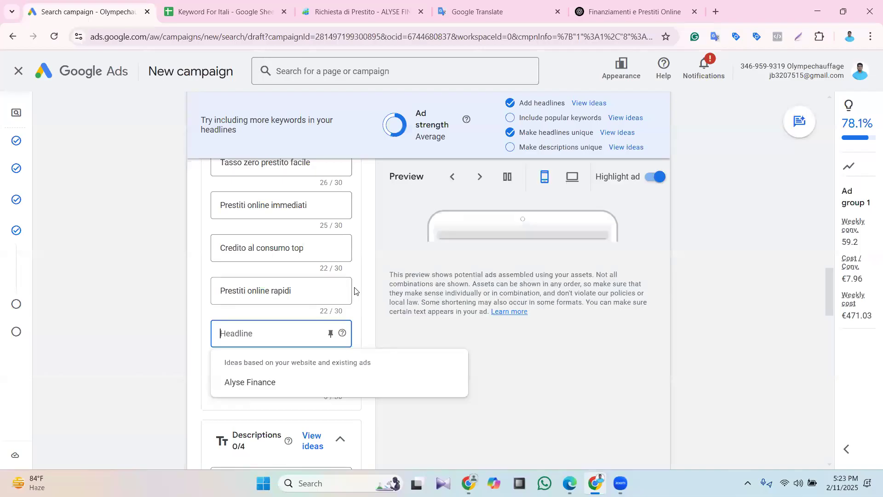
key("ctrl+v")
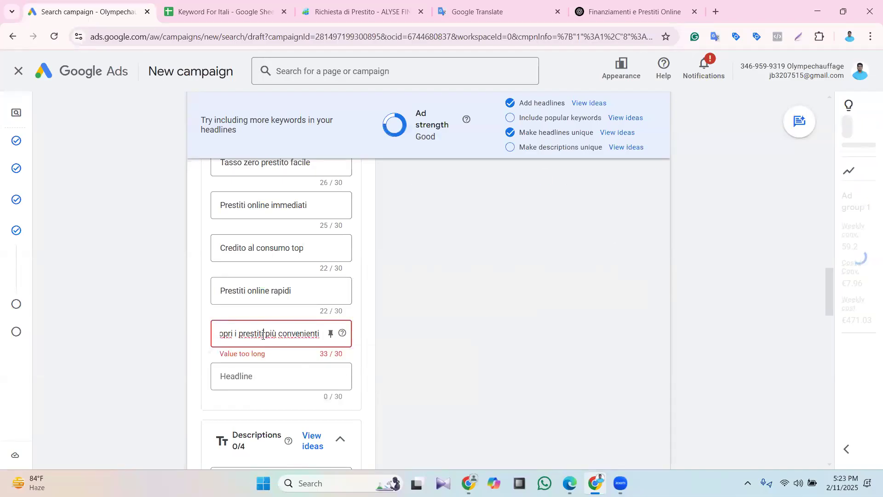
key("ctrl+a")
key("BackSpace")
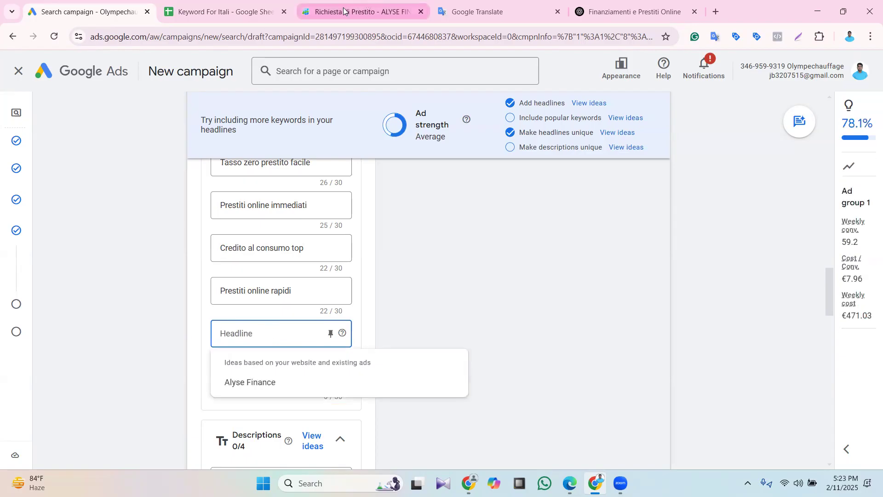
Fill the ad's fourteenth headline with "Novità finanziarie Italia", copied from cell E52 of the keyword spreadsheet, and go to the empty fifteenth headline
left_click(243, 4)
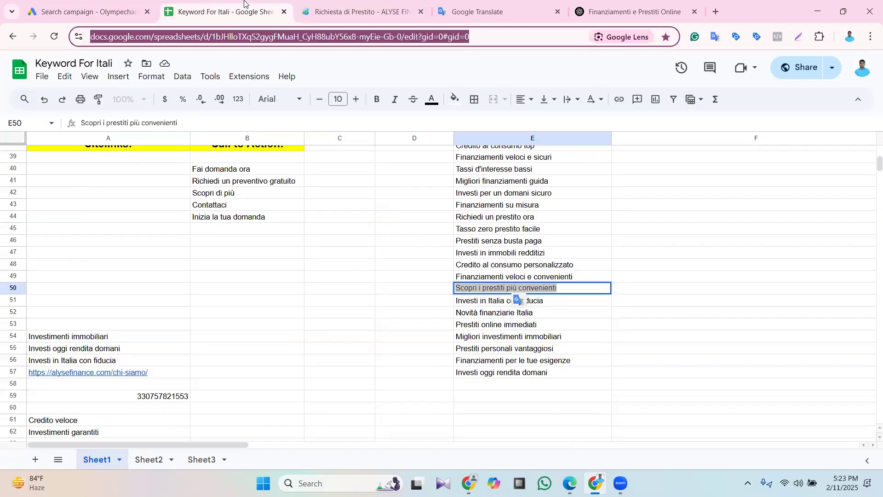
triple_click(480, 313)
key("ctrl+c")
left_click(87, 12)
key("ctrl+v")
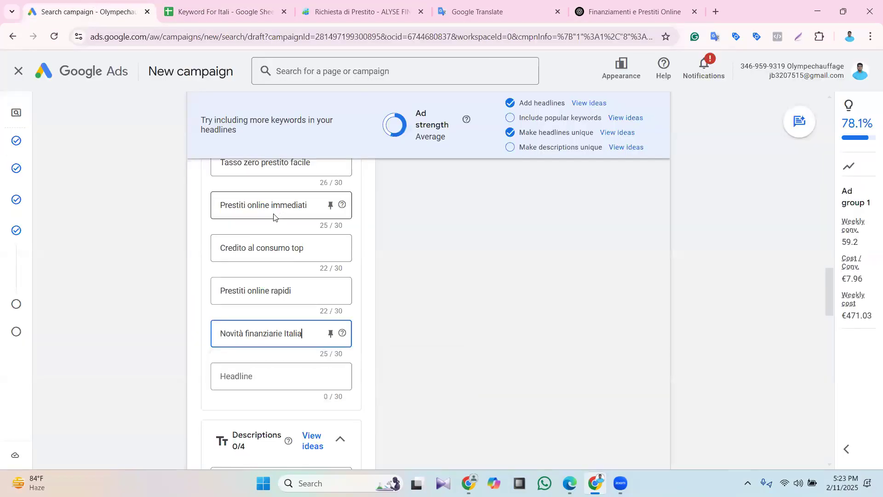
left_click(289, 385)
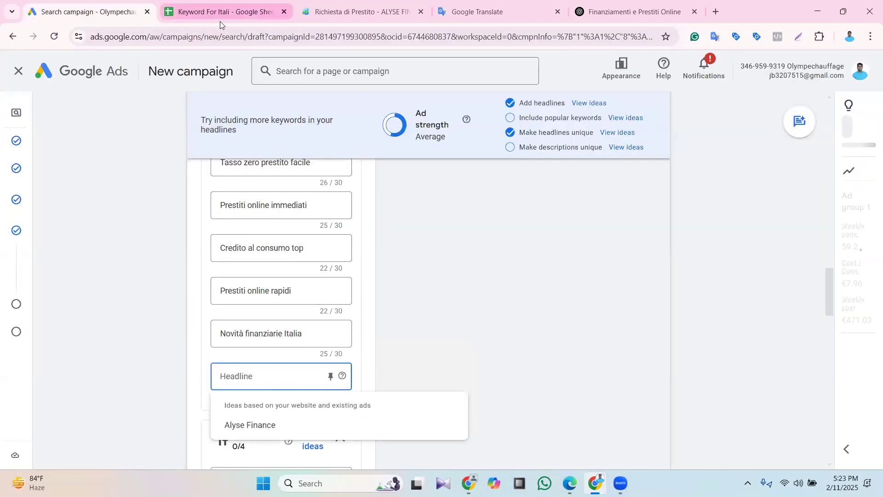
Fill the ad's fifteenth headline with "Investimenti garantiti", copied from cell E37 of the keyword spreadsheet
left_click(235, 1)
key("ctrl+Tab")
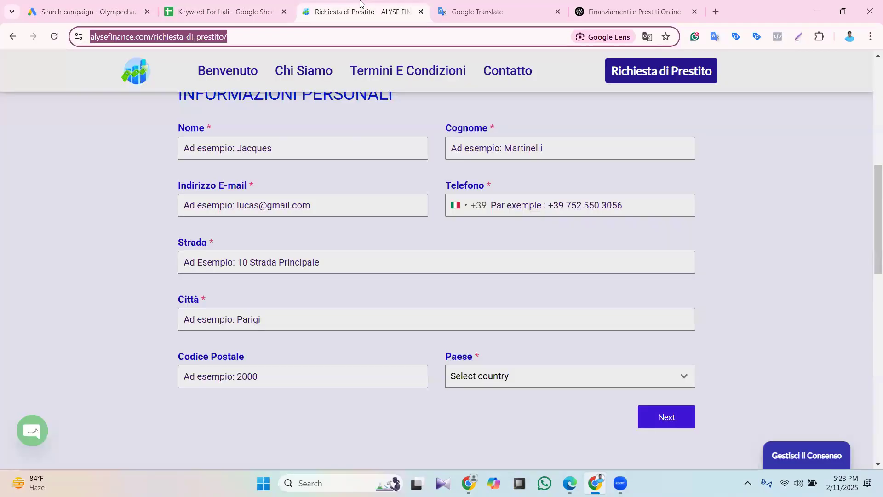
left_click(216, 6)
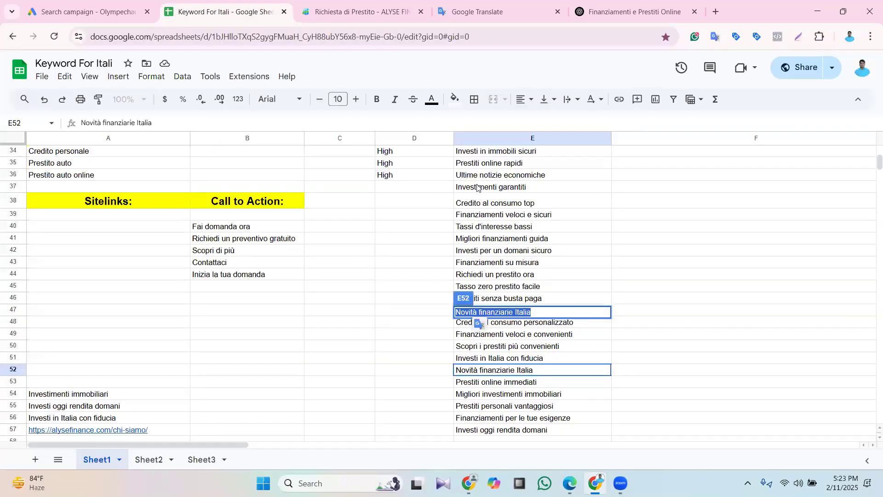
triple_click(478, 186)
left_click(87, 11)
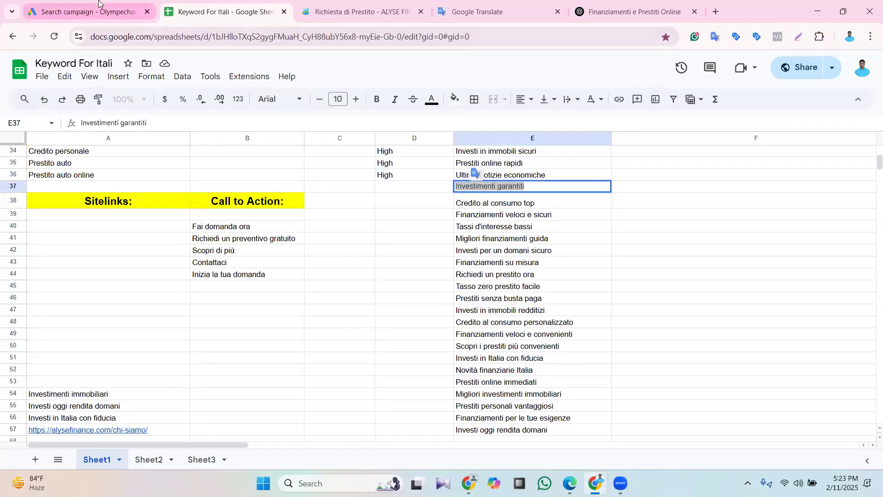
key("ctrl+v")
left_click(459, 302)
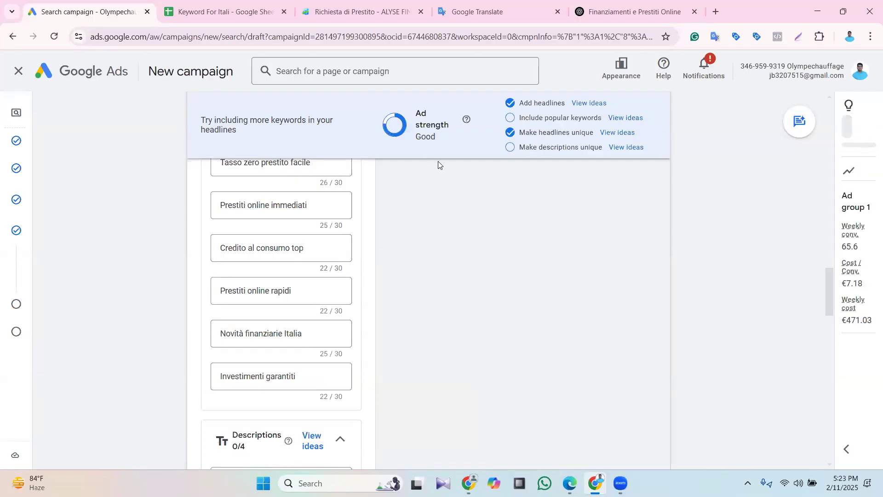
Add two more description fields to the ad for a total of four, and go to the first description
scroll(496, 233, "down", 1)
scroll(481, 252, "up", 1)
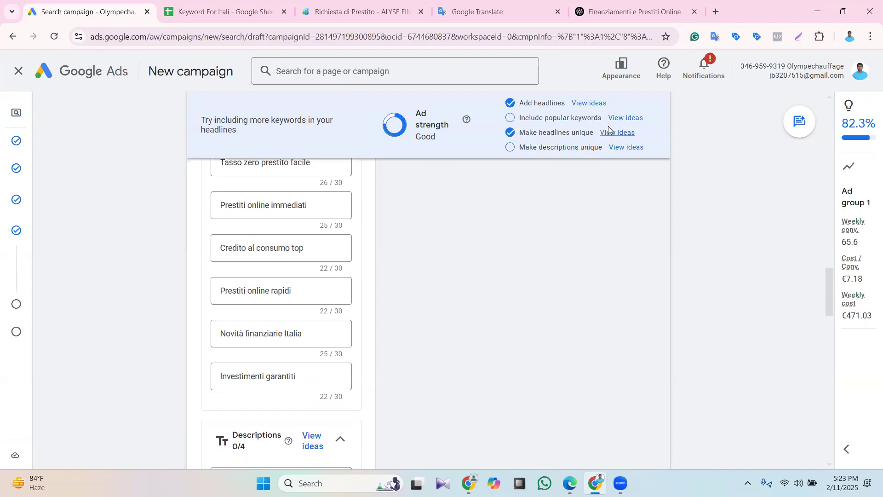
scroll(471, 282, "up", 15)
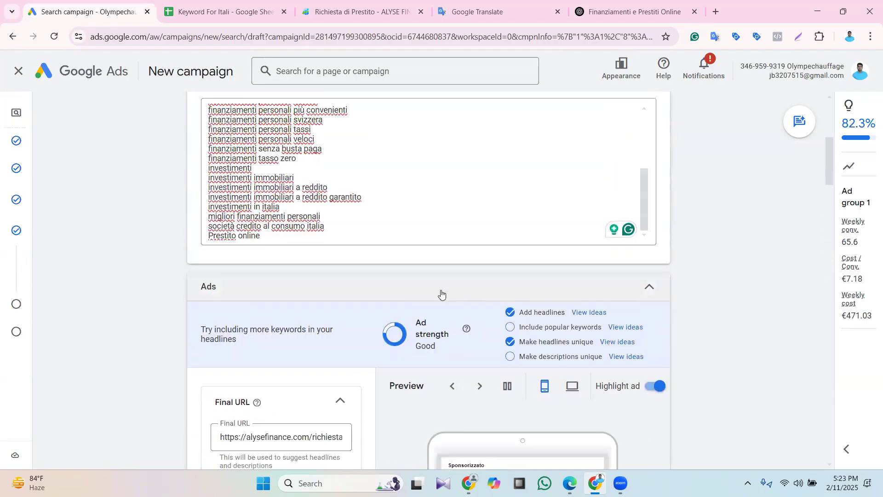
scroll(491, 257, "down", 6)
scroll(460, 276, "down", 5)
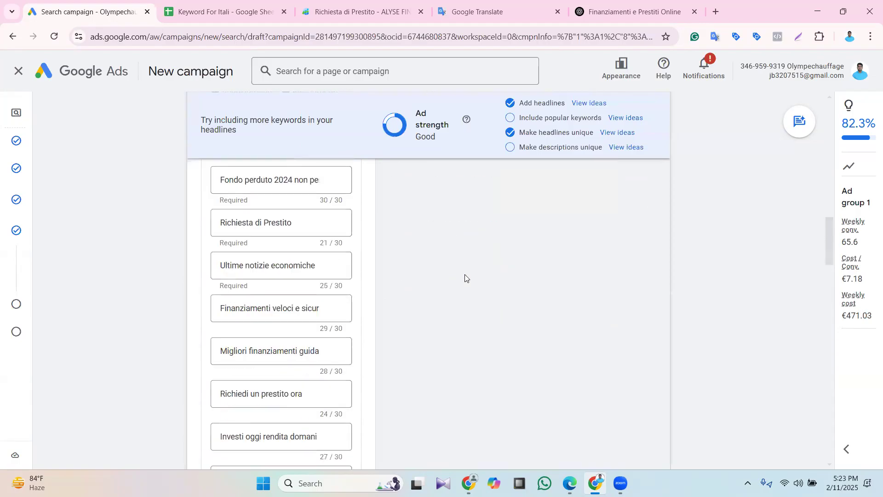
scroll(494, 255, "down", 15)
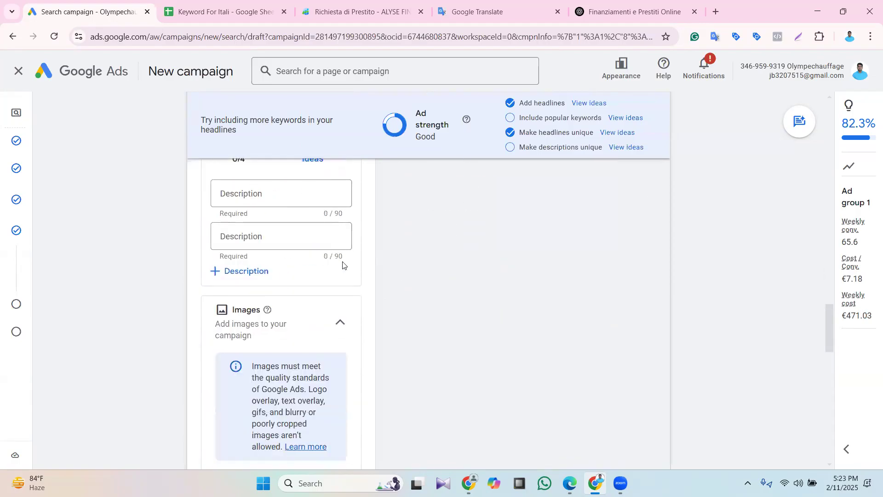
left_click(240, 270)
left_click(261, 313)
left_click(244, 197)
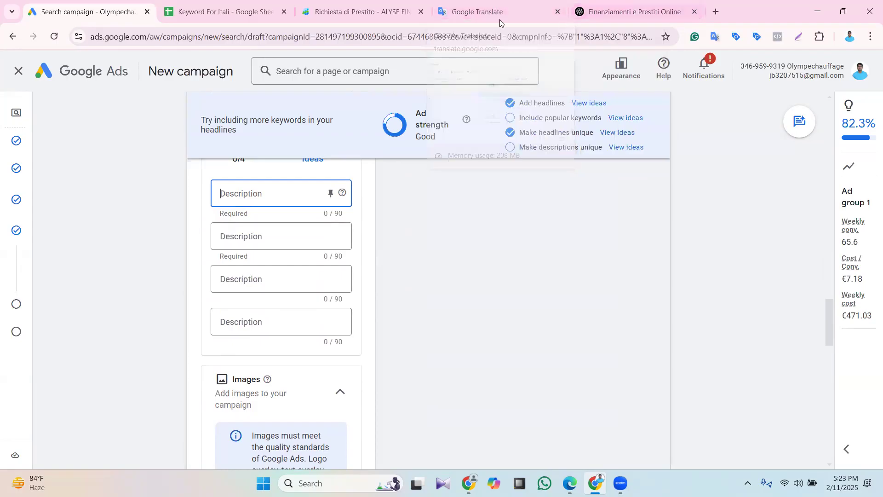
Fill the ad's first description with "Investi con fiducia in Italia Rendite garantite con opportunità immobiliari esclusive.", copied from cell F8 of the keyword spreadsheet
left_click(478, 9)
left_click(345, 4)
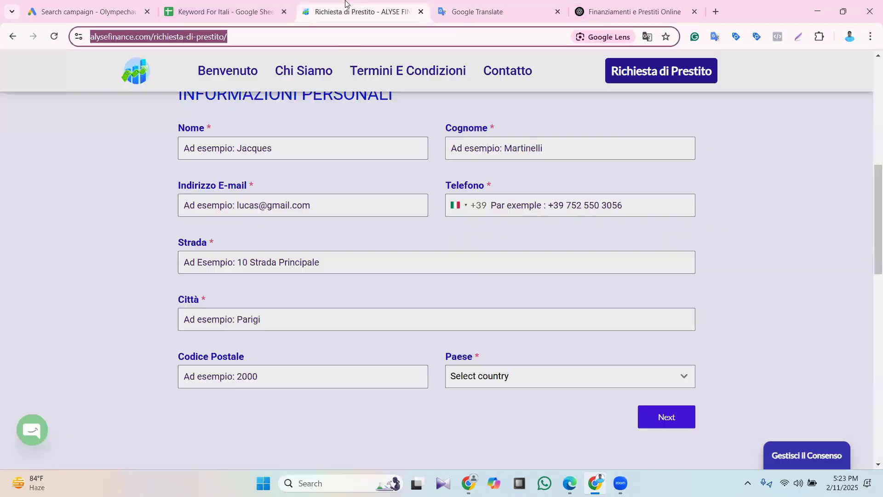
left_click(216, 10)
scroll(680, 330, "up", 6)
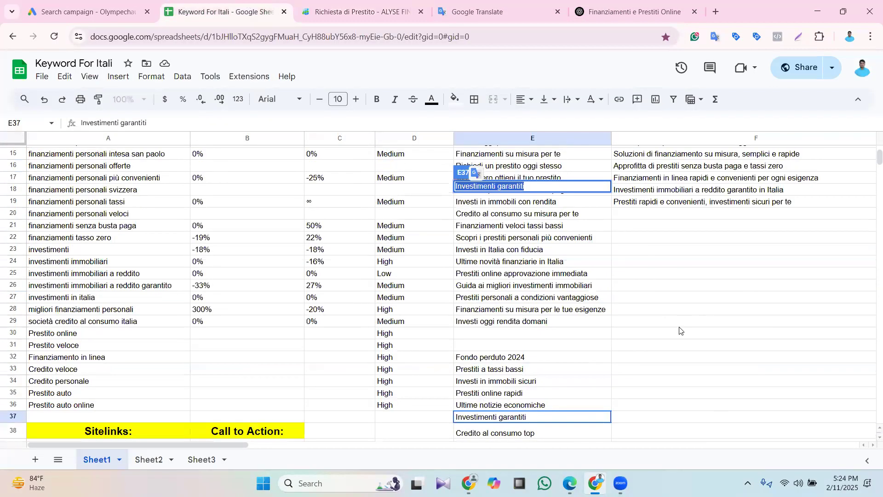
scroll(680, 330, "up", 5)
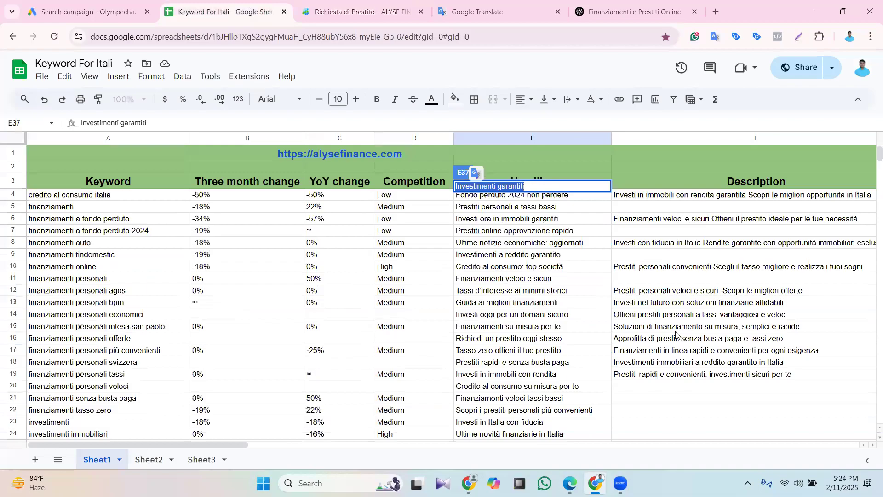
left_click(706, 292)
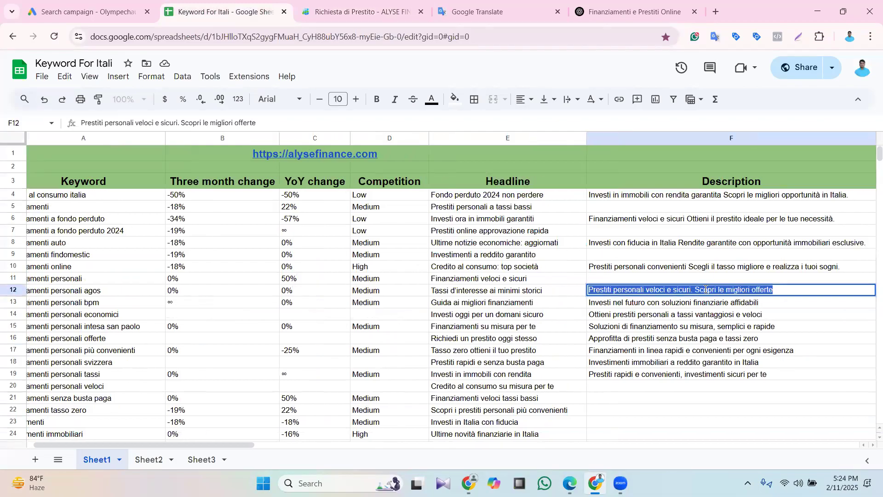
left_click(655, 245)
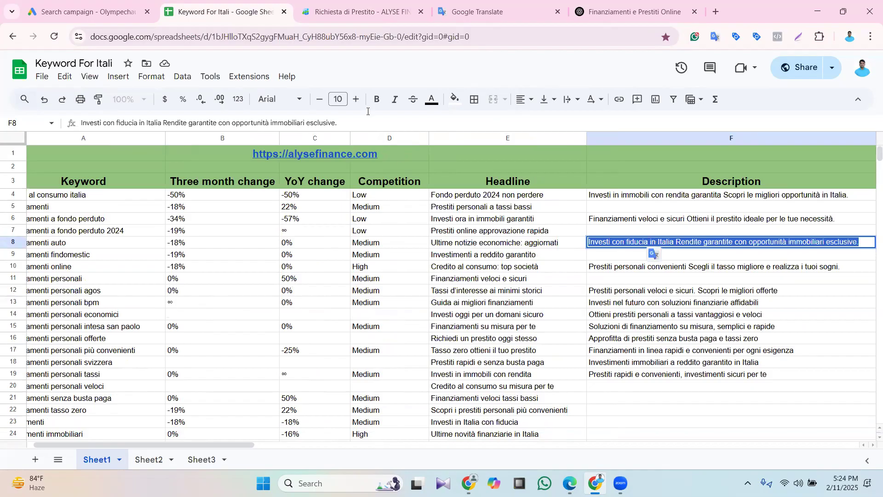
left_click(74, 10)
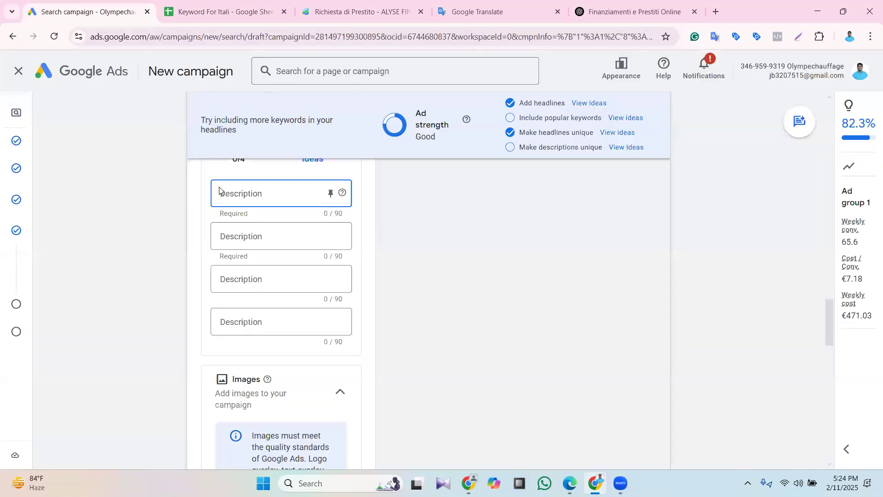
type("Investi con fiducia in Italia Rendite garantite con opportunità immobiliari esclusive.")
Fill the ad's second description with "Prestiti personali convenienti Scegli il tasso migliore e realizza i tuoi sogni.", copied from cell F10 of the keyword spreadsheet
left_click(286, 246)
left_click(271, 246)
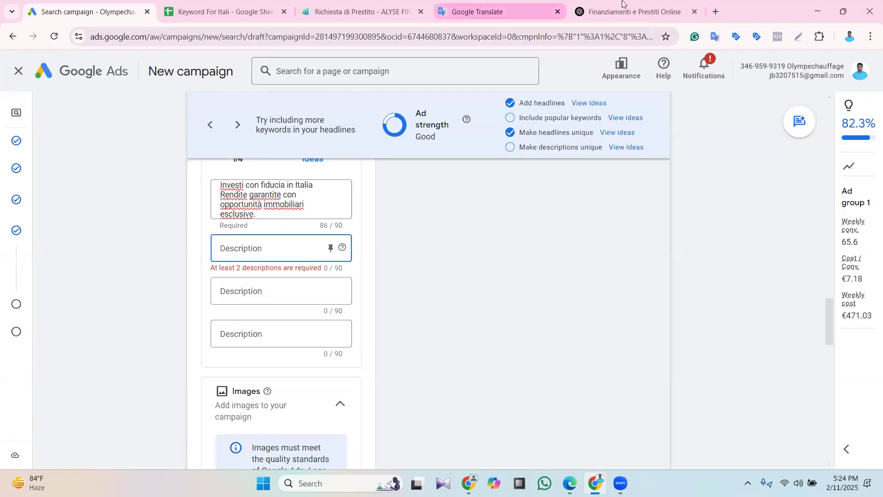
left_click(220, 11)
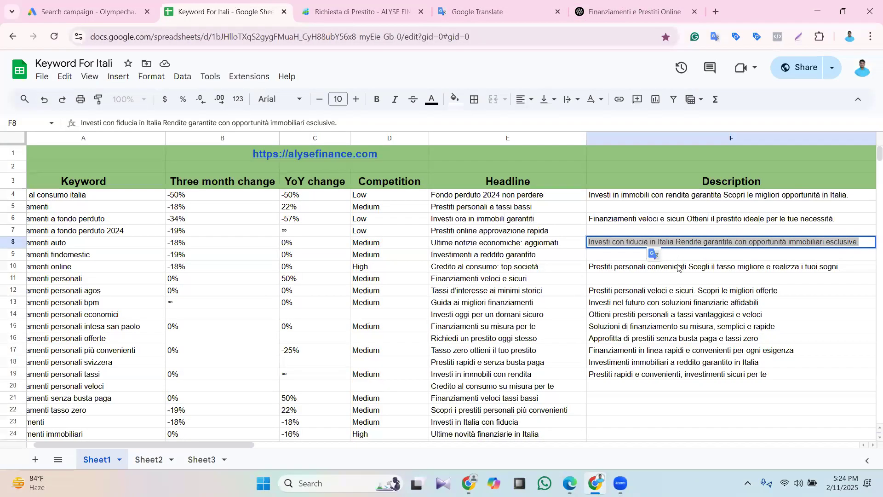
left_click(678, 267)
triple_click(678, 266)
key("ctrl+c")
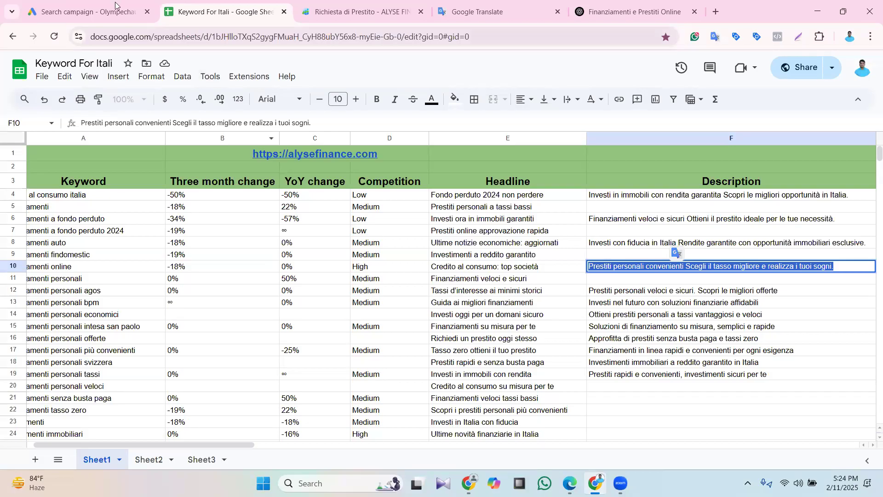
left_click(84, 2)
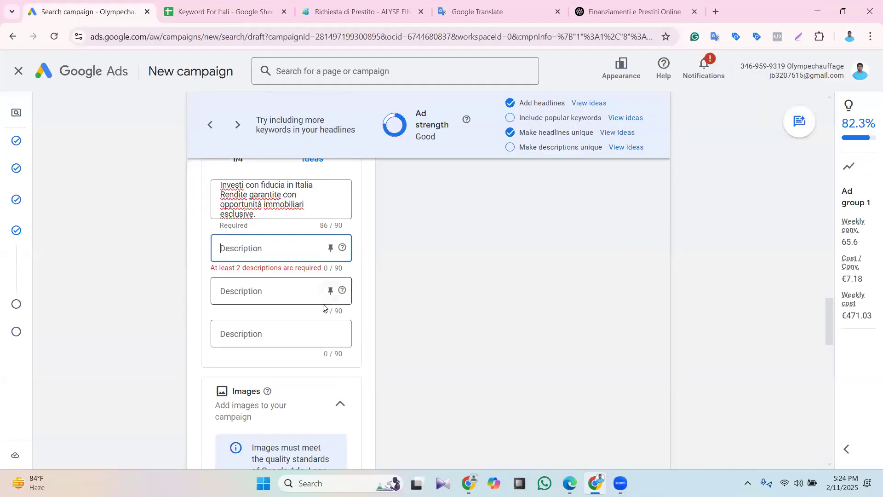
key("ctrl+v")
Fill the ad's third description with "Investi in immobili con rendita garantita Scopri le migliori opportunità in Italia.", copied from cell F4 of the keyword spreadsheet
left_click(261, 300)
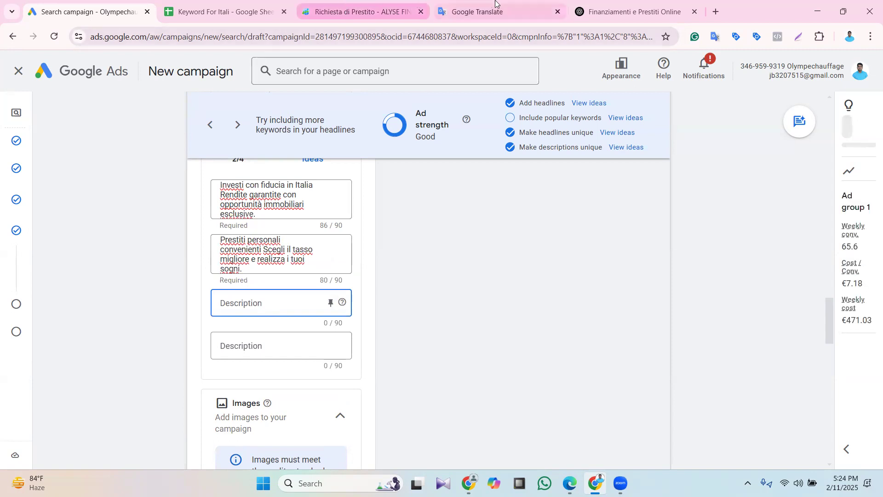
left_click(370, 5)
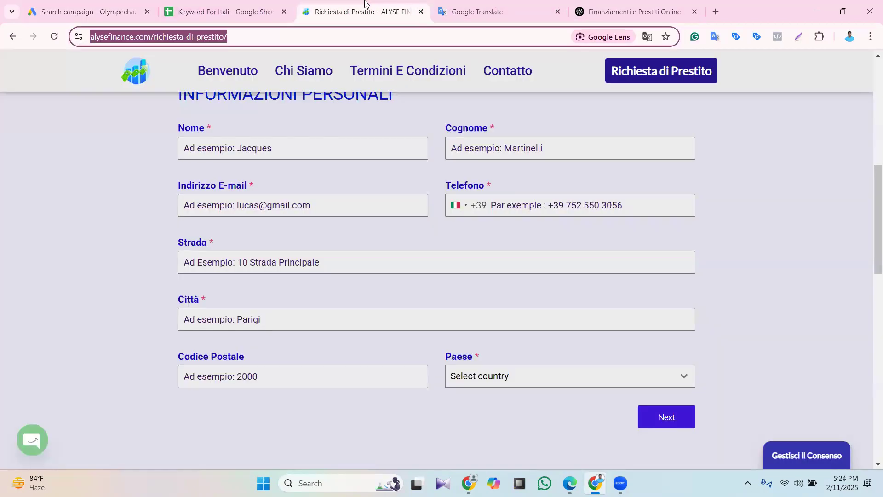
left_click(258, 4)
left_click(486, 3)
left_click(201, 4)
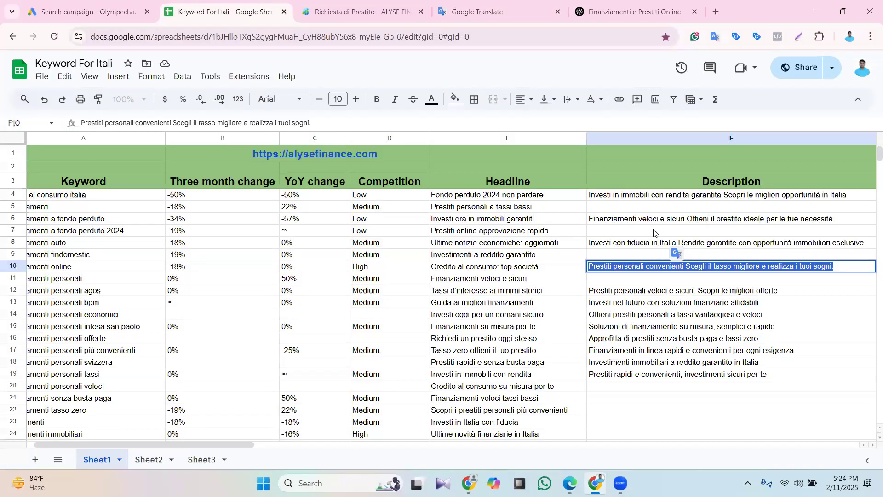
triple_click(637, 195)
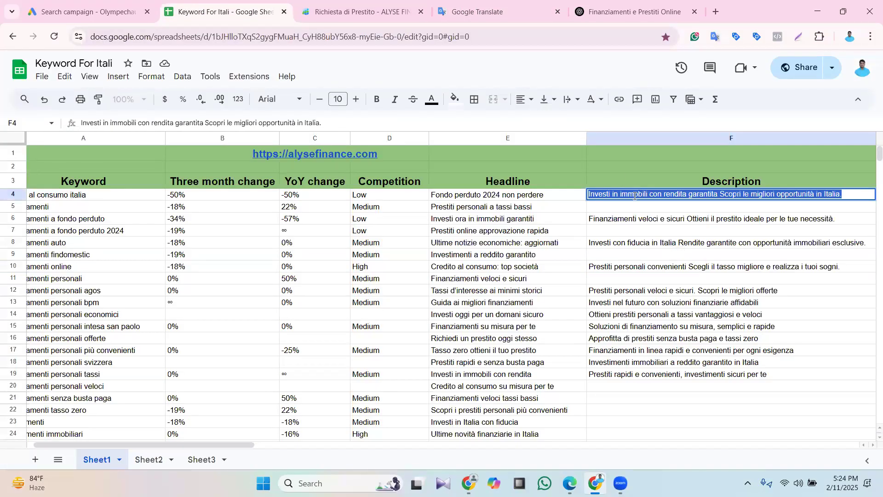
key("ctrl+c")
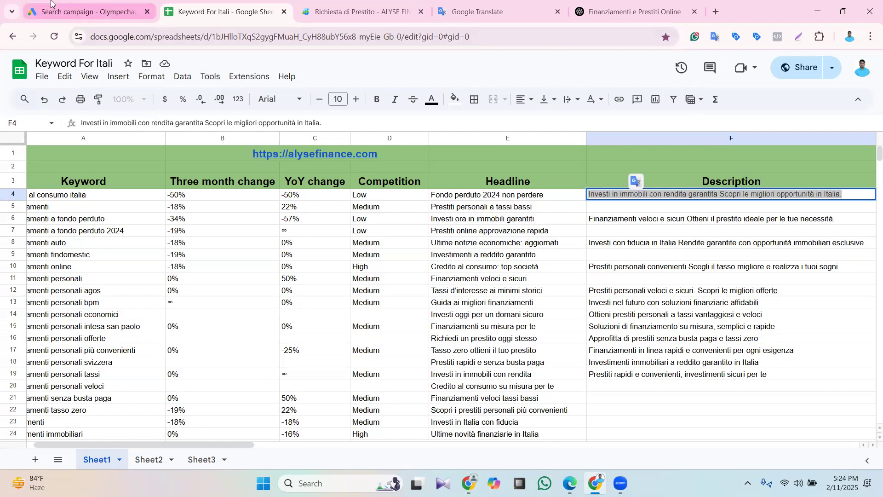
left_click(88, 12)
key("ctrl+v")
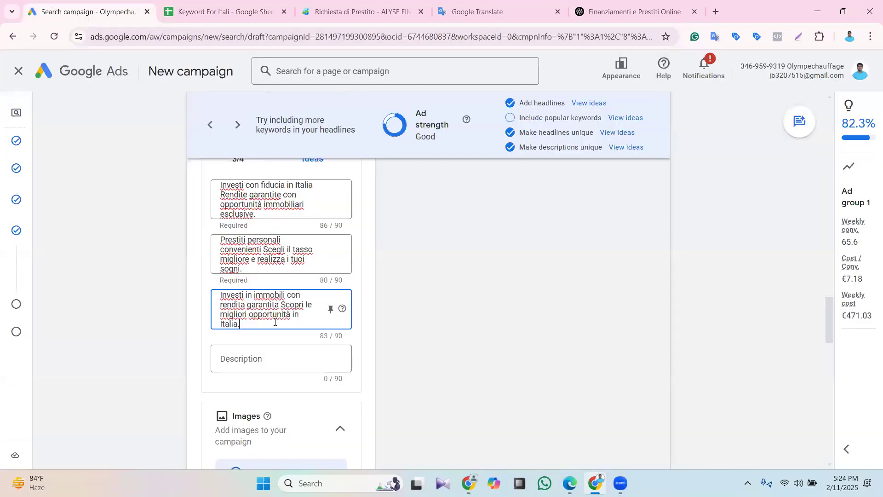
Fill the ad's fourth description with "Prestiti personali veloci e sicuri. Scopri le migliori offerte", copied from cell F12 of the keyword spreadsheet
left_click(276, 357)
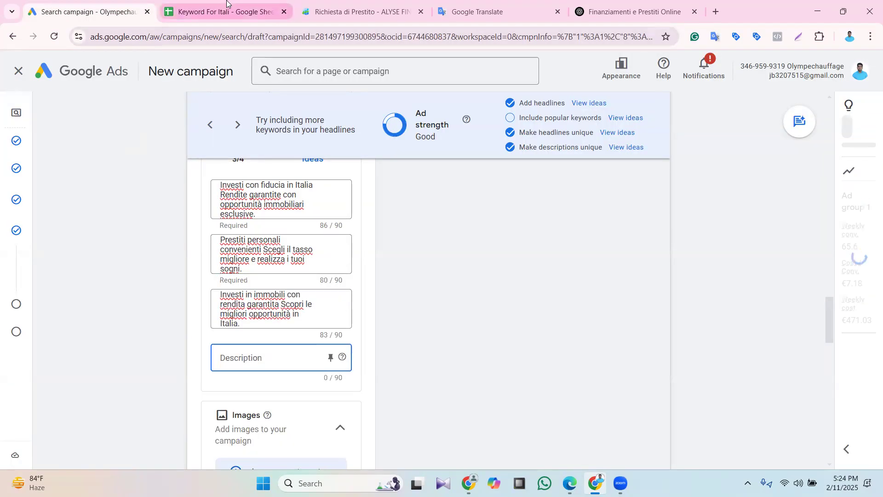
left_click(176, 4)
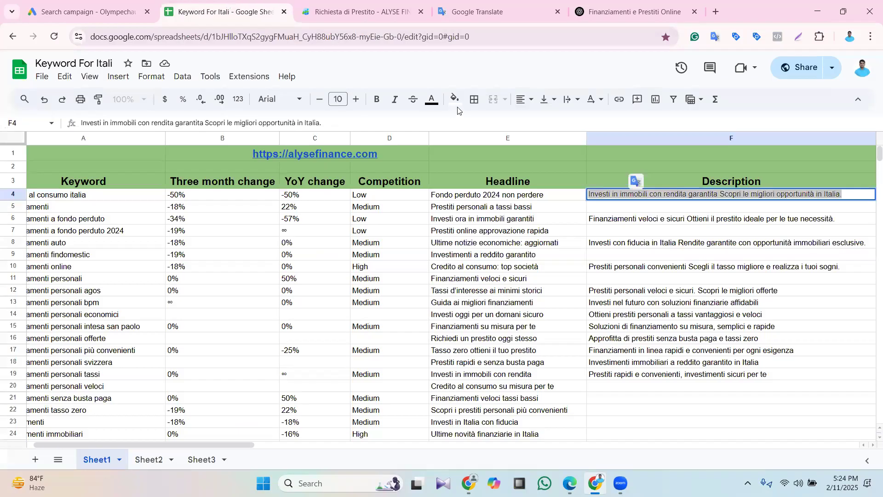
triple_click(643, 289)
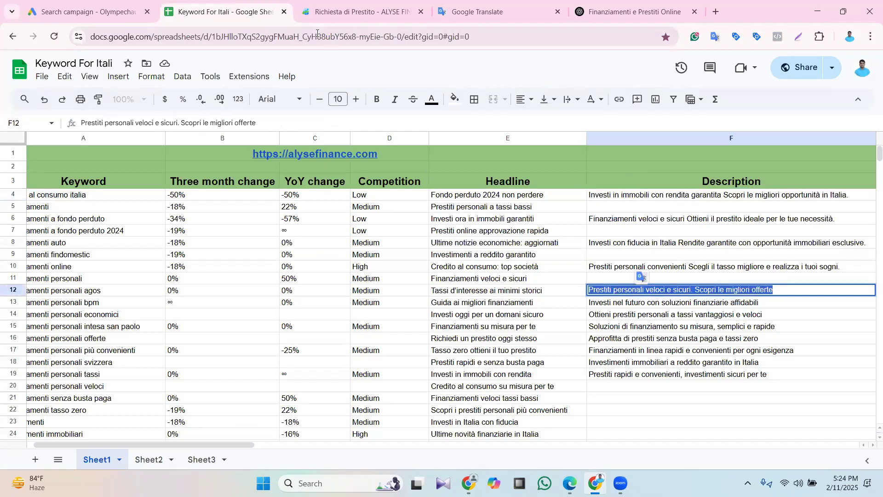
left_click(87, 11)
key("ctrl+v")
left_click(462, 352)
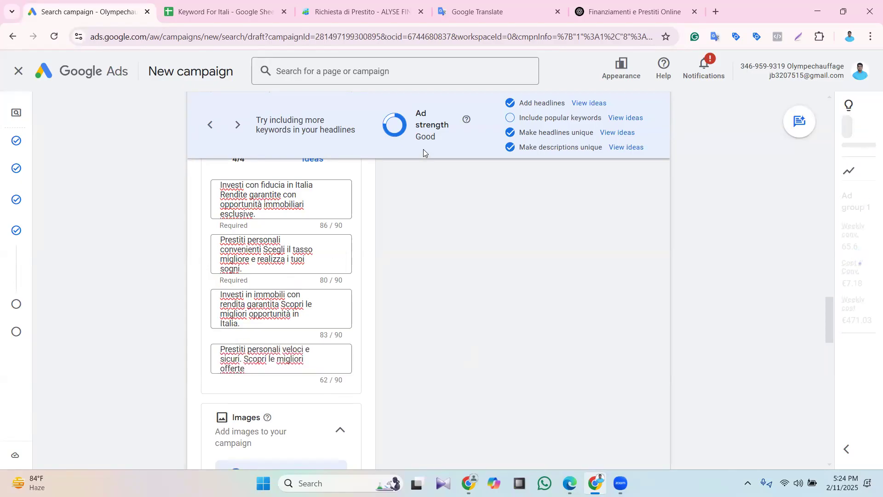
Open the ideas for including popular keywords in the headlines, and review the ad group's suggested keywords
scroll(488, 269, "up", 10)
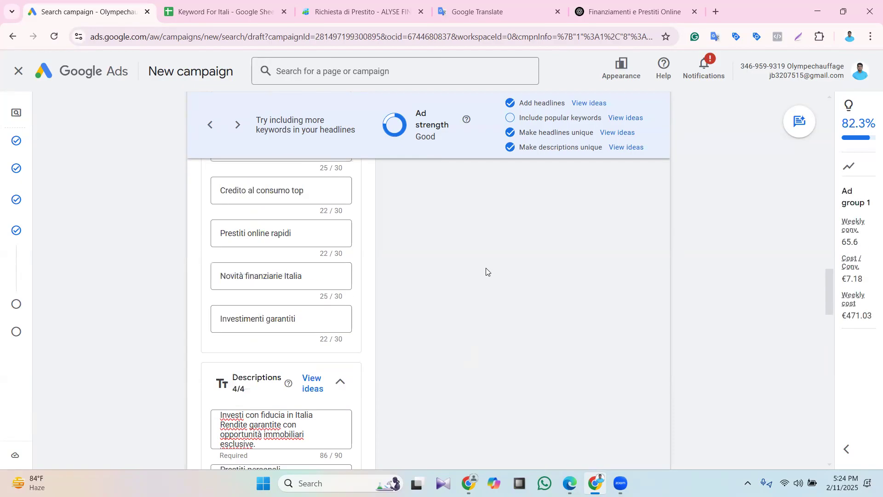
scroll(471, 269, "up", 15)
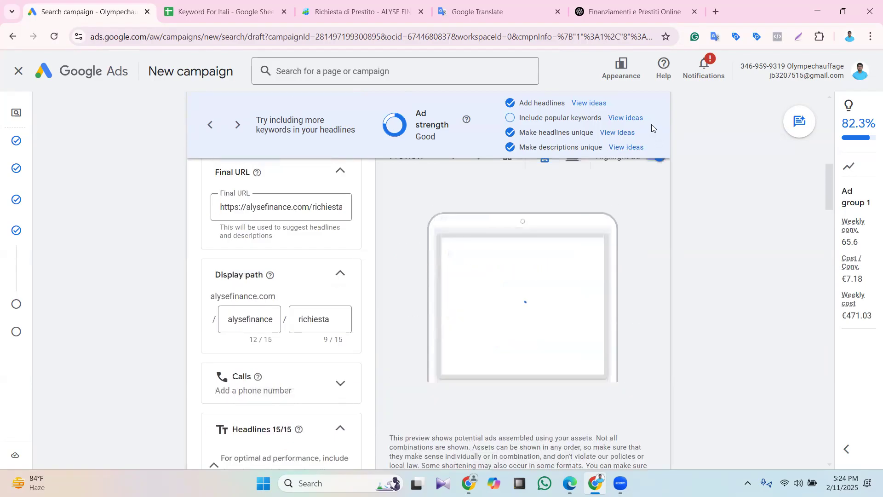
left_click(626, 118)
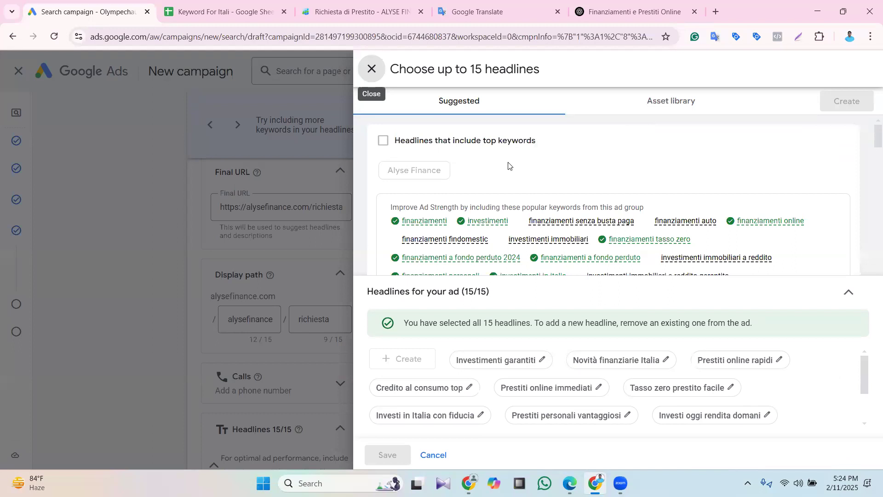
mouse_move(686, 223)
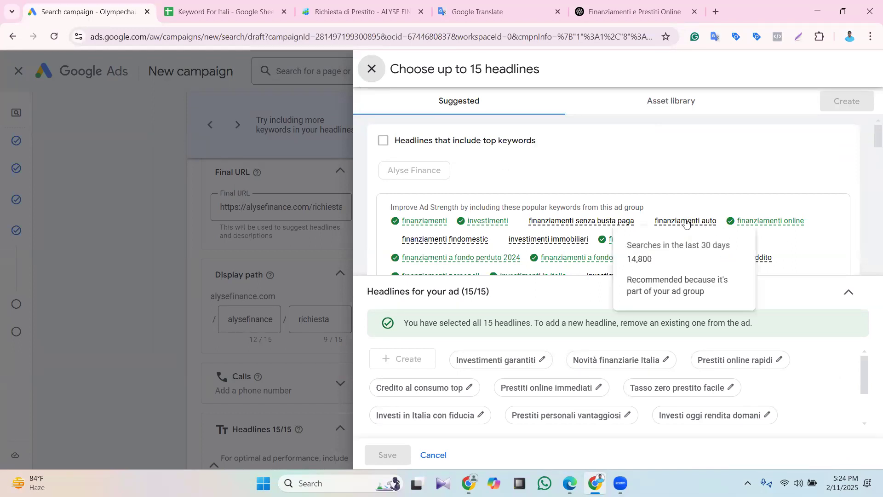
scroll(644, 227, "down", 3)
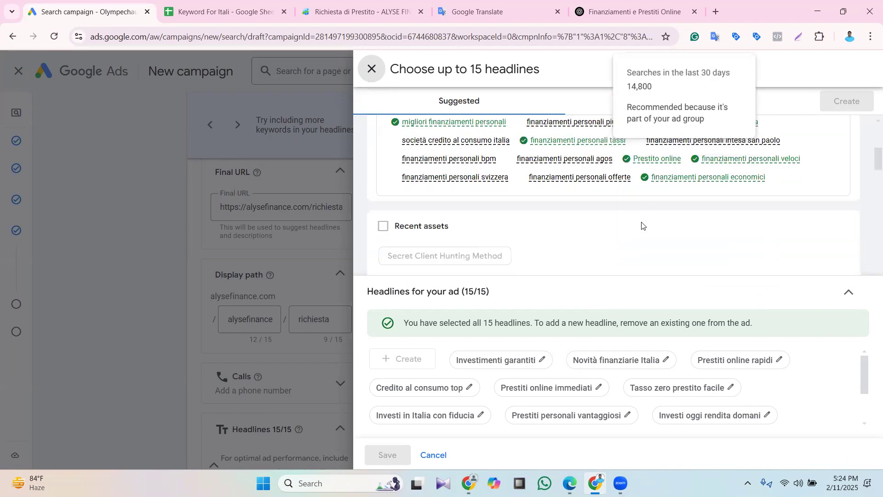
scroll(644, 227, "up", 3)
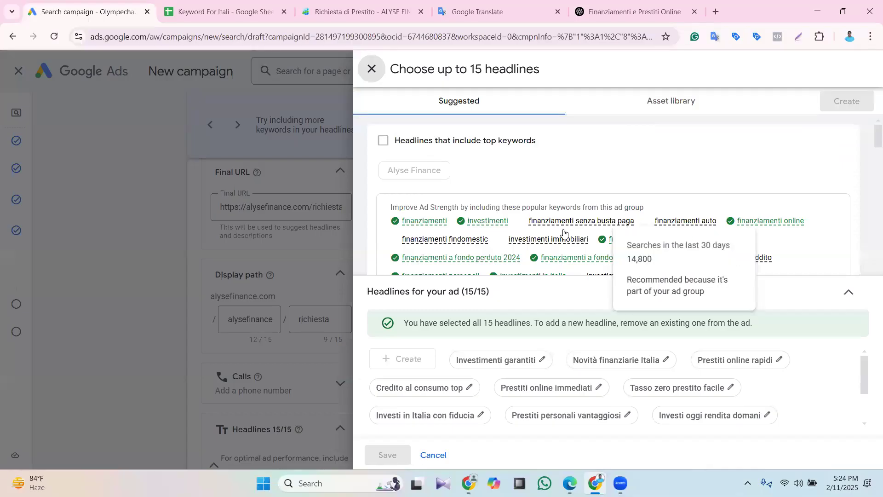
Check the remaining suggested popular keywords and close the headline ideas
mouse_move(622, 254)
scroll(550, 168, "down", 3)
scroll(542, 184, "up", 3)
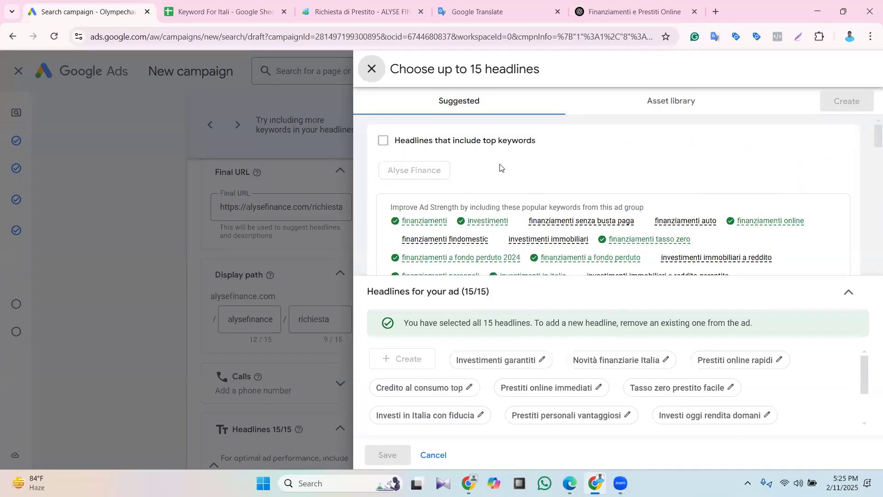
key("Escape")
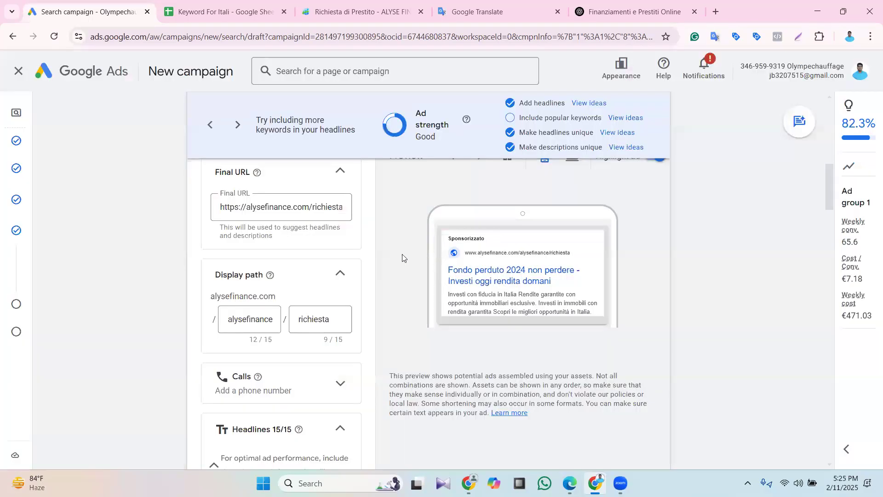
scroll(401, 259, "down", 6)
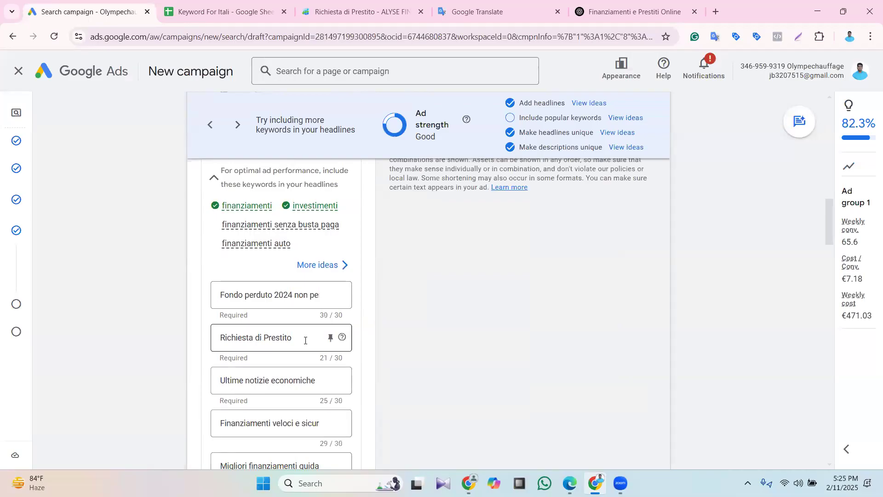
triple_click(273, 337)
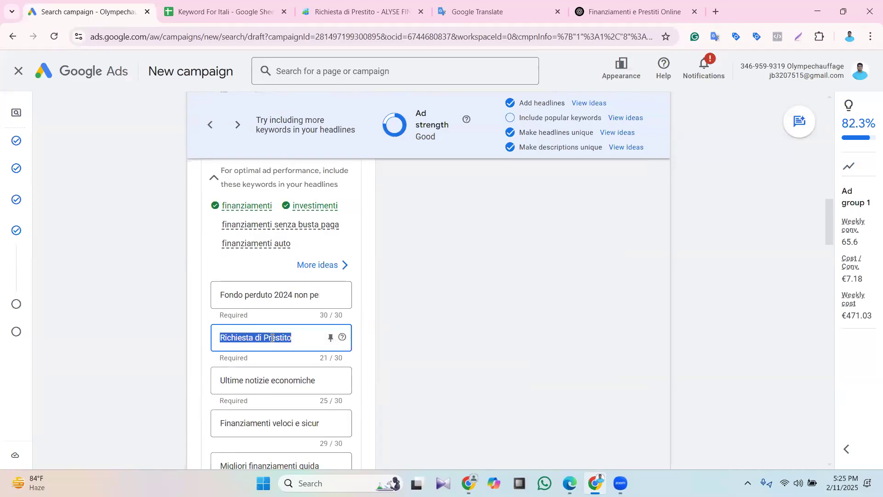
key("BackSpace")
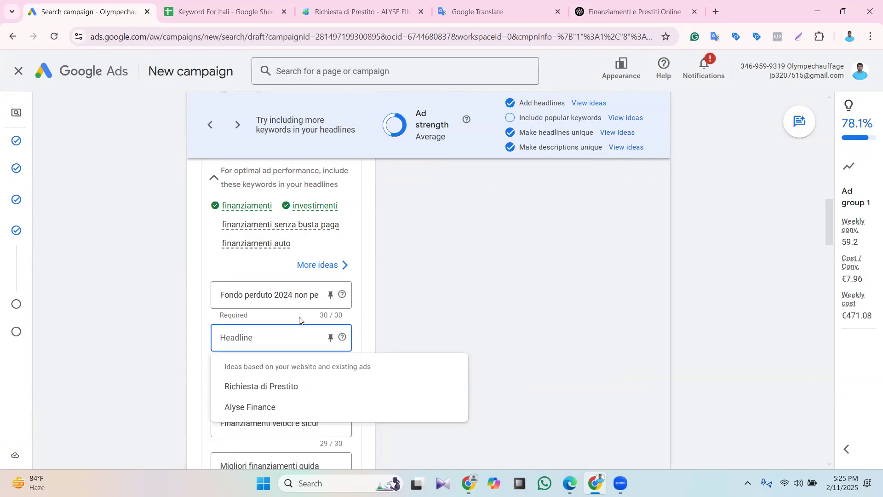
key("ctrl+z")
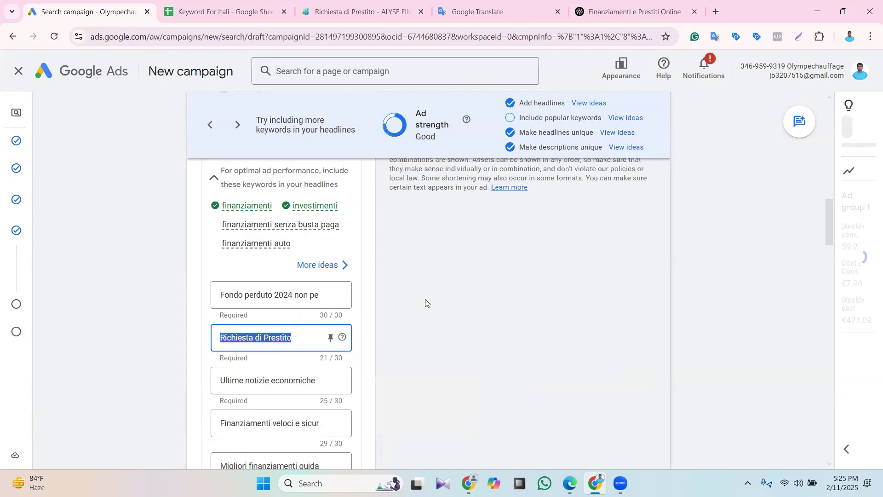
Clear the ad's first headline, which begins with "Fondo perduto 2024"
left_click(296, 180)
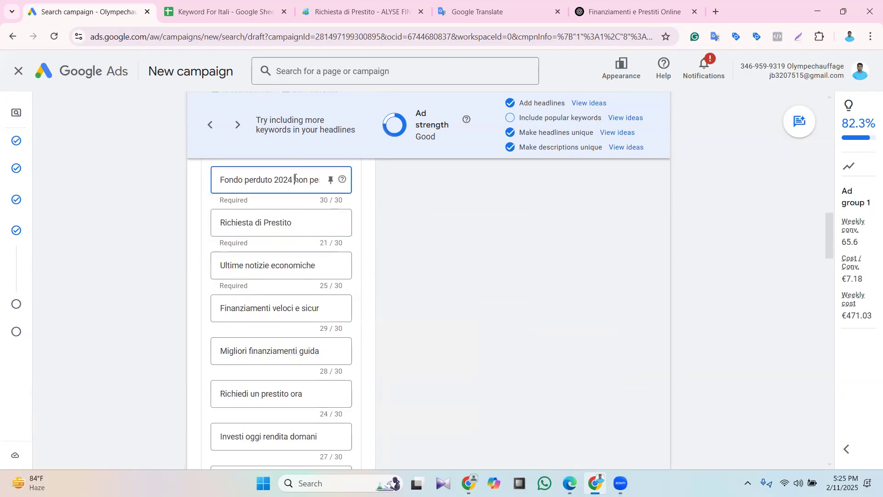
key("ctrl+a")
key("BackSpace")
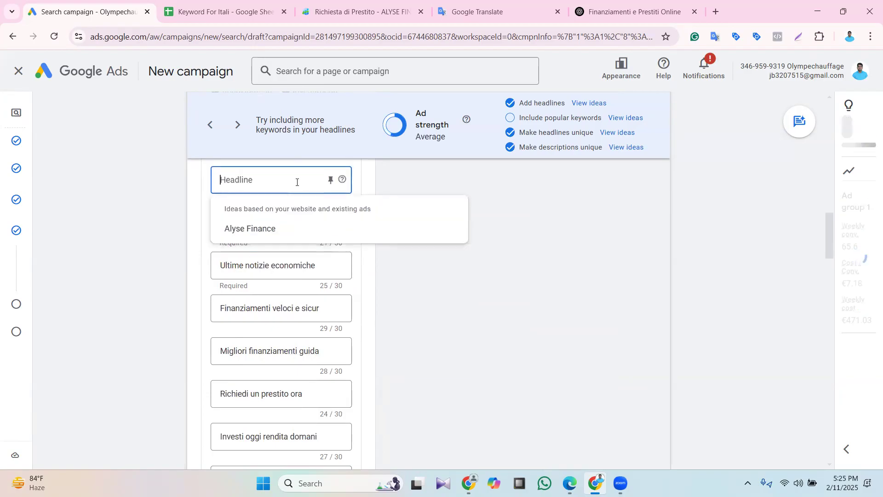
left_click(309, 181)
Fill the empty first headline with "finanziamenti senza busta paga", copied from the suggested popular keywords
left_click(625, 118)
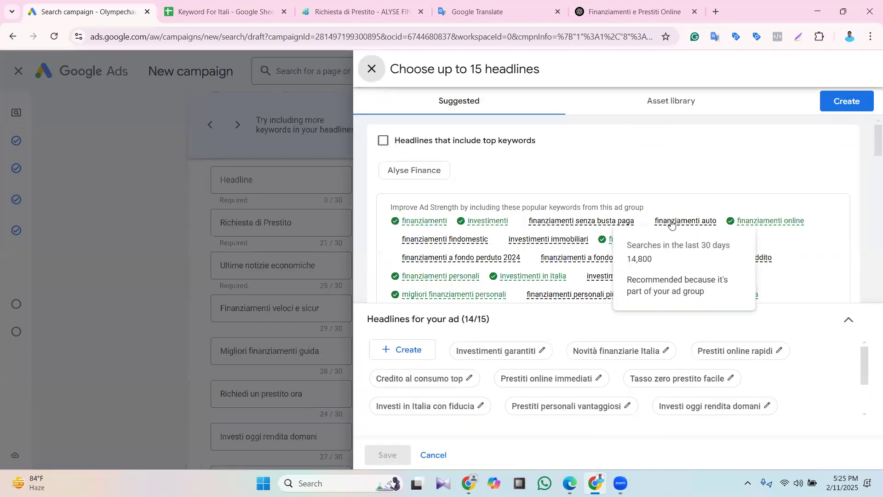
triple_click(599, 219)
key("ctrl+c")
scroll(465, 206, "down", 4)
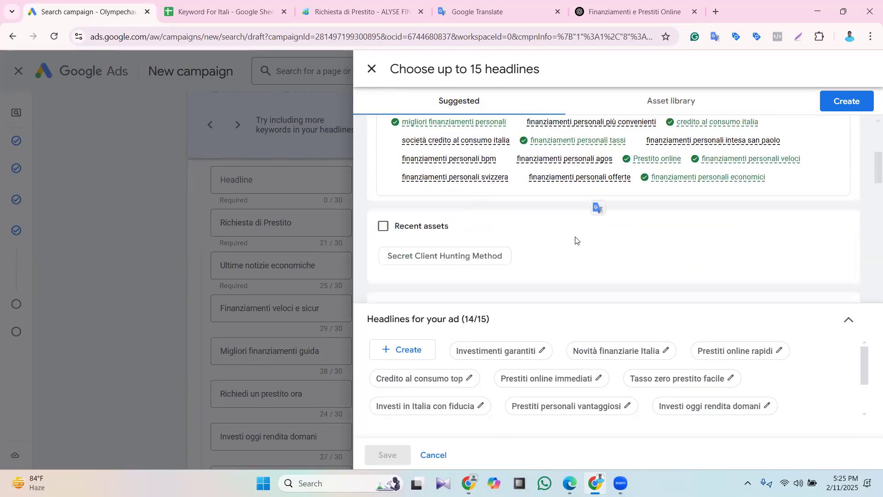
scroll(576, 241, "up", 3)
mouse_move(548, 170)
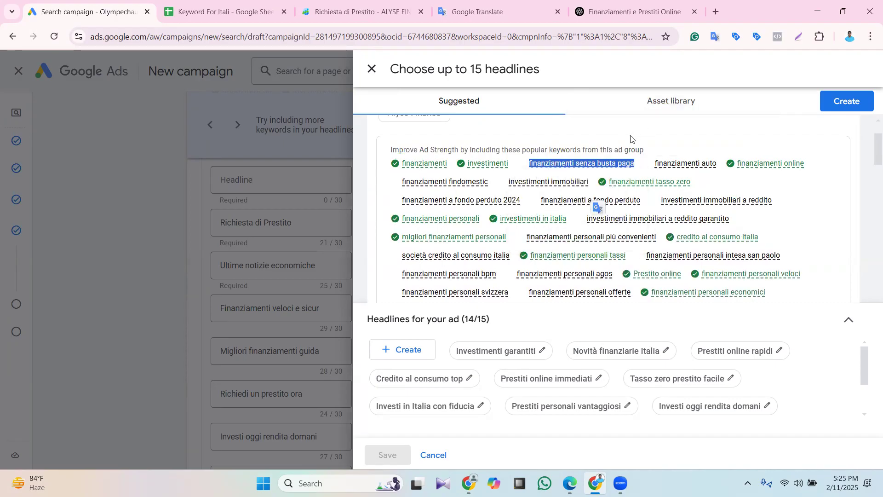
left_click(371, 69)
left_click(263, 182)
key("ctrl+v")
left_click(454, 240)
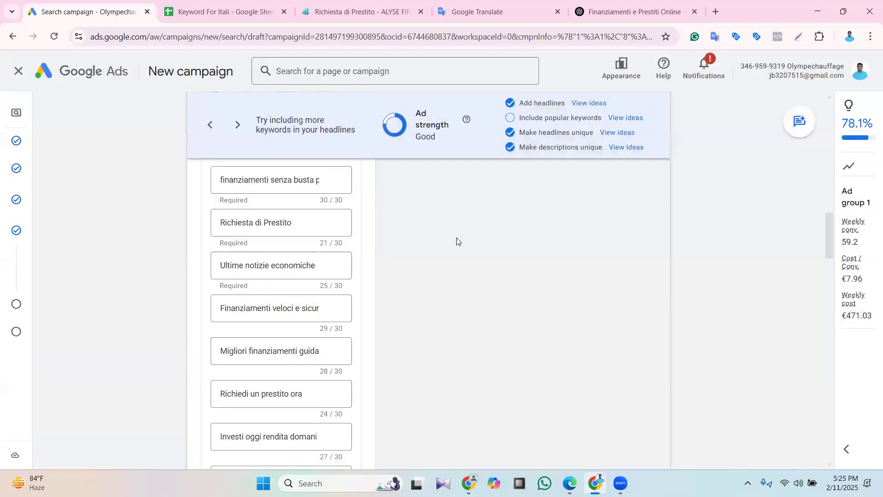
Review the ad group's entered keywords alongside the ad strength suggestion about popular keywords
scroll(463, 201, "up", 2)
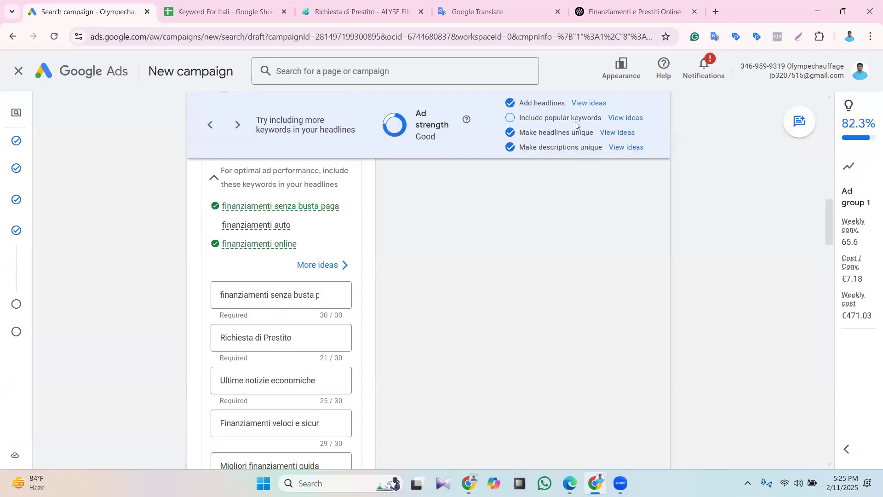
scroll(477, 237, "up", 10)
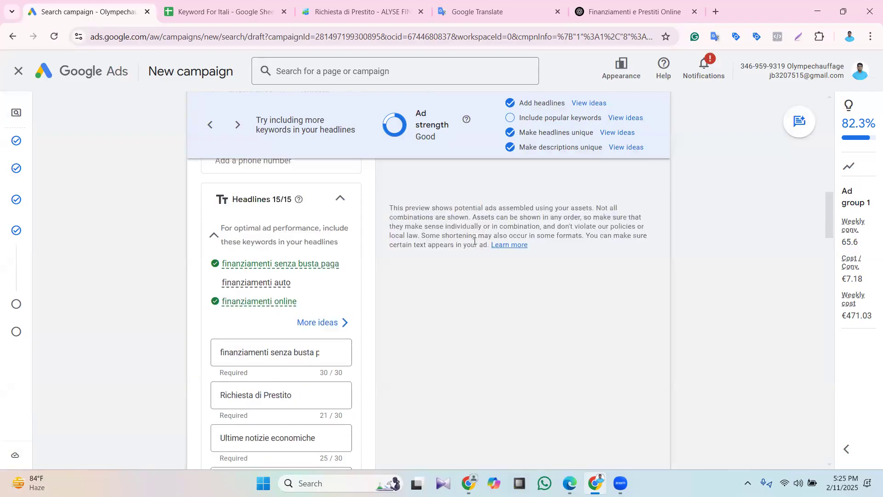
scroll(415, 272, "up", 10)
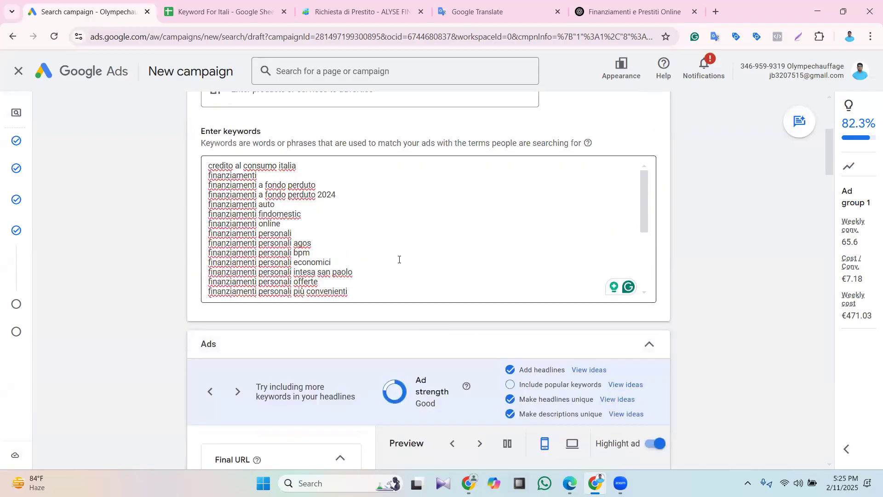
scroll(411, 256, "down", 10)
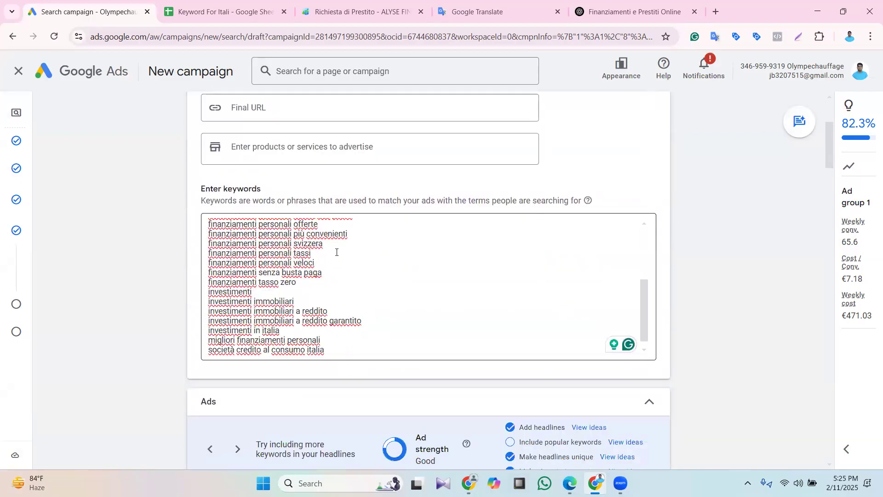
scroll(336, 249, "down", 1)
scroll(305, 268, "down", 3)
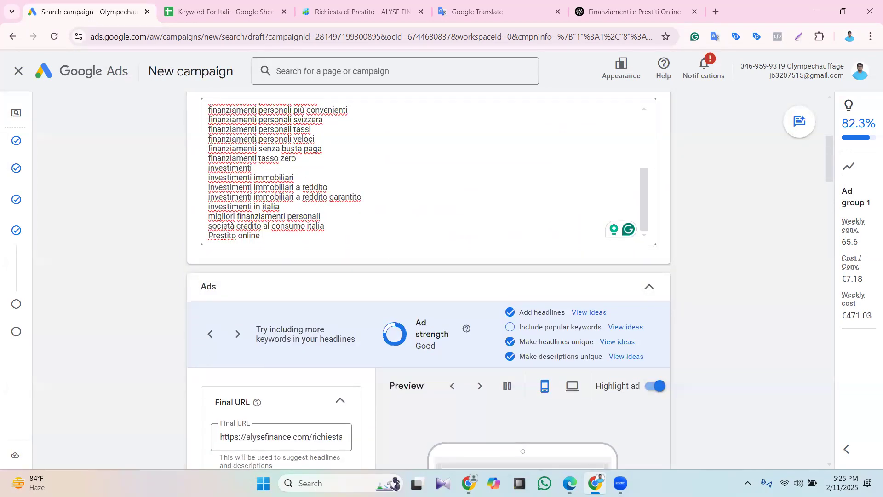
scroll(388, 169, "down", 3)
scroll(385, 174, "down", 5)
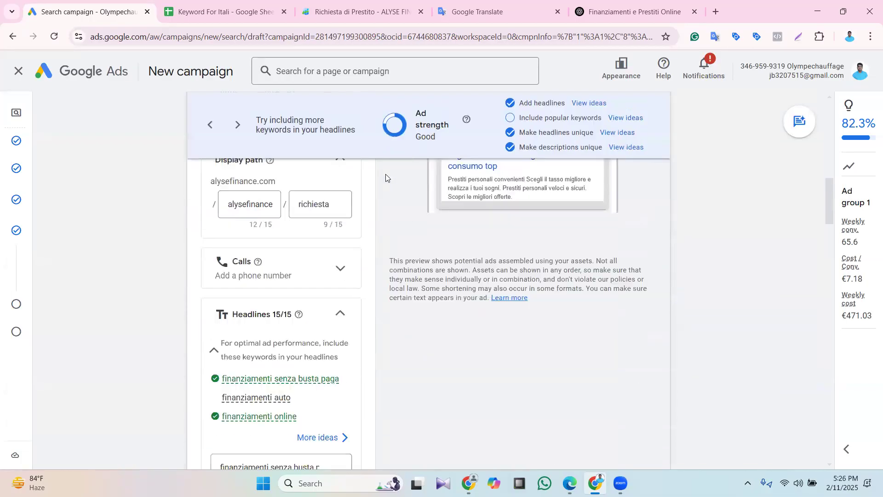
Start adding images to the campaign and check the suggested image assets
scroll(386, 176, "down", 10)
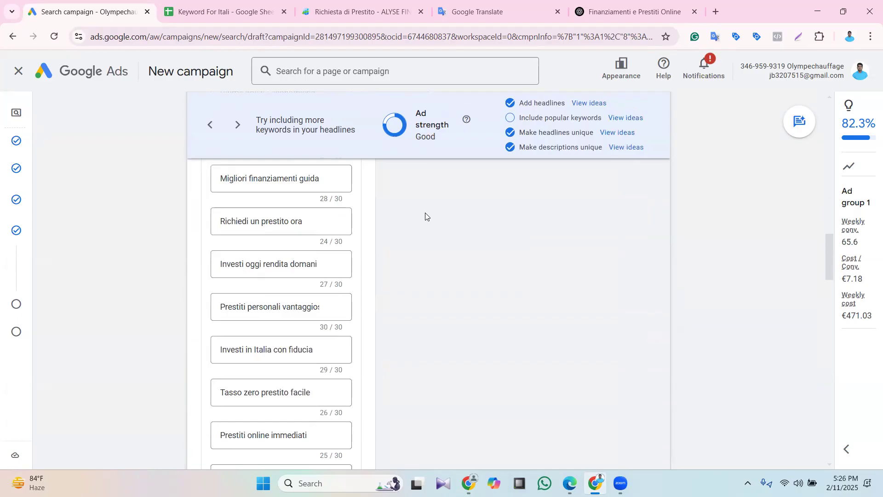
scroll(426, 216, "down", 15)
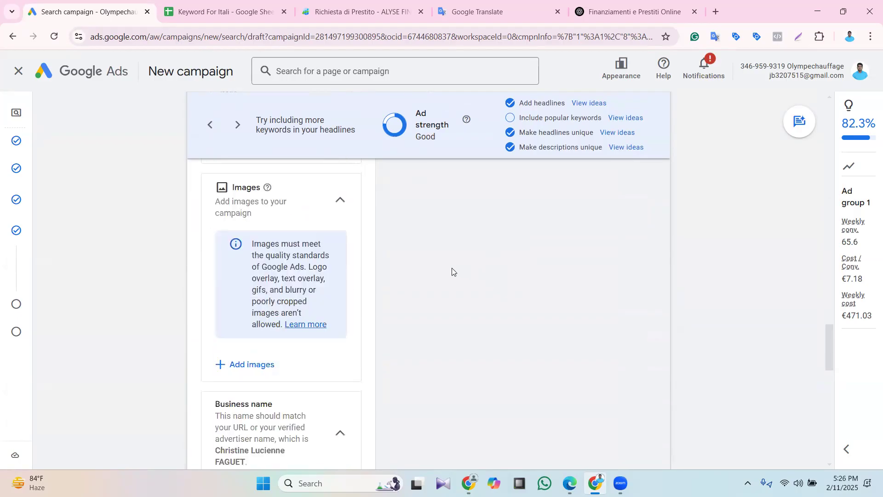
scroll(395, 335, "down", 1)
left_click(272, 307)
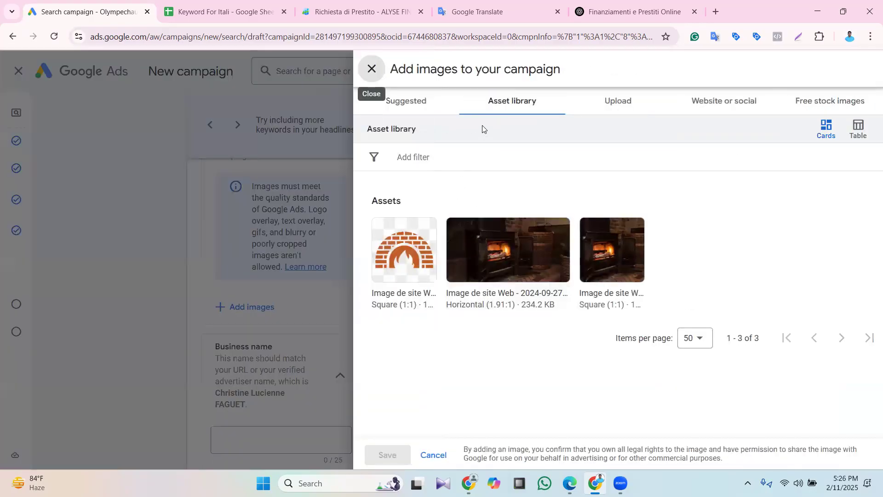
left_click(415, 101)
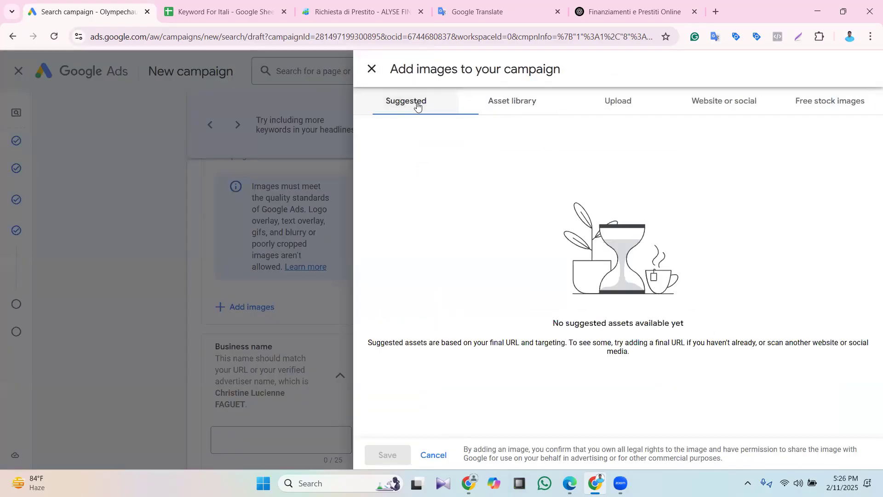
left_click(719, 104)
left_click(461, 160)
left_click(361, 11)
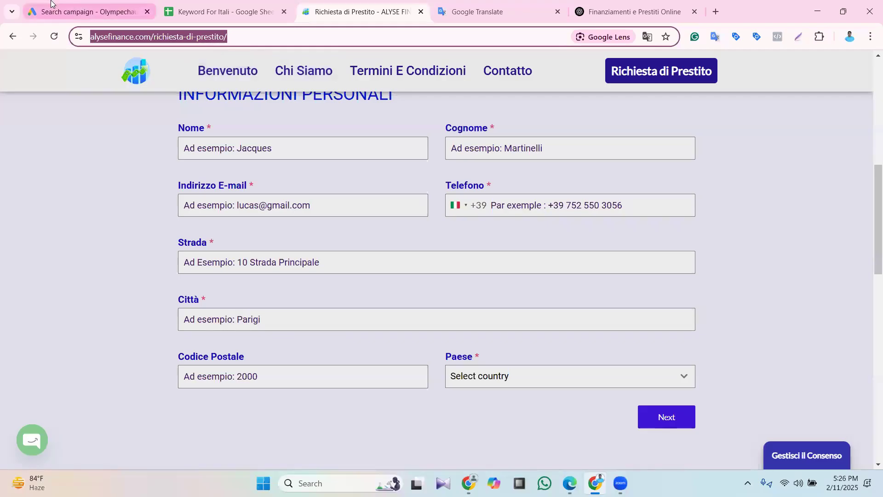
left_click(83, 12)
type("https://alysefinance.com/richiesta-di-prestito/")
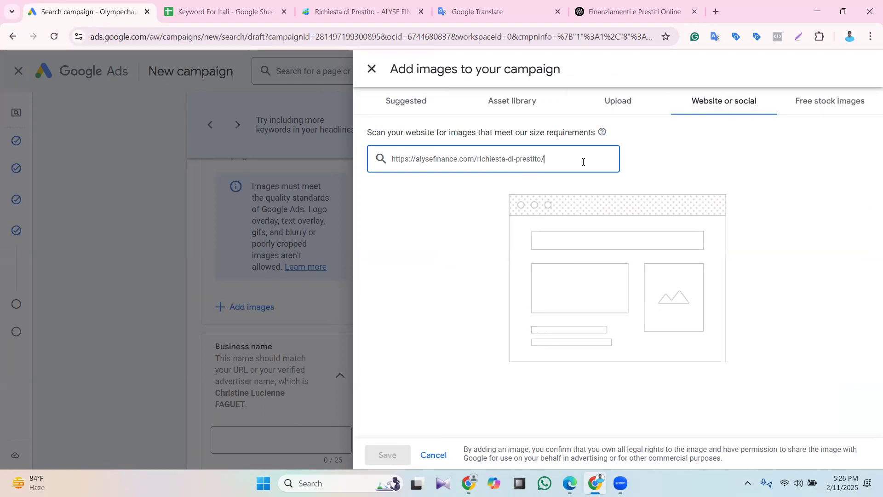
key("Return")
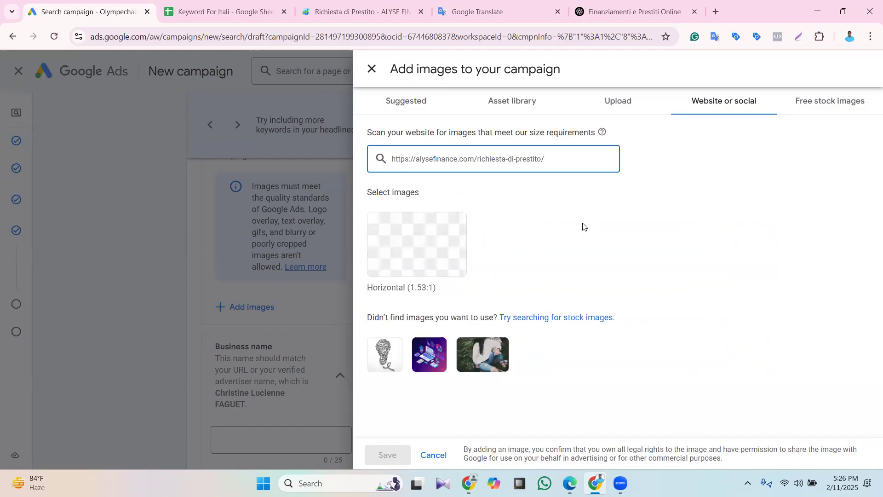
Add the website's laptop photo and the photo of a handshake over banknotes to the campaign in square and horizontal crops
mouse_move(436, 274)
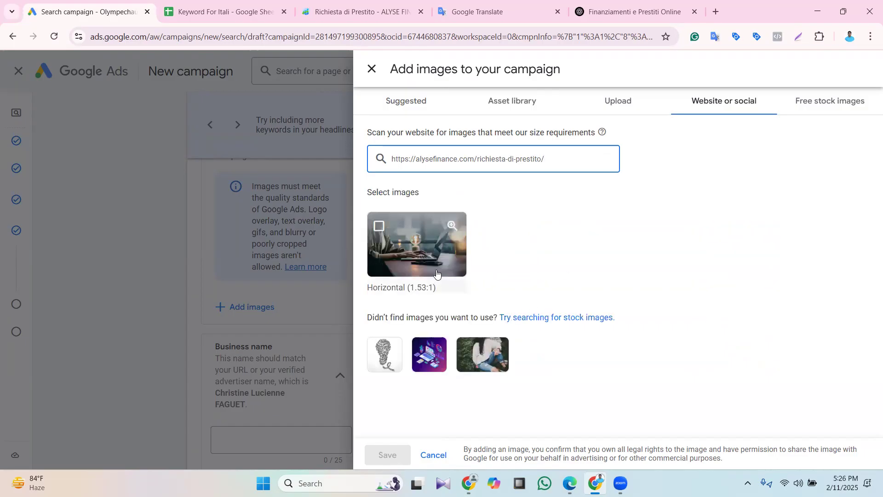
left_click(418, 241)
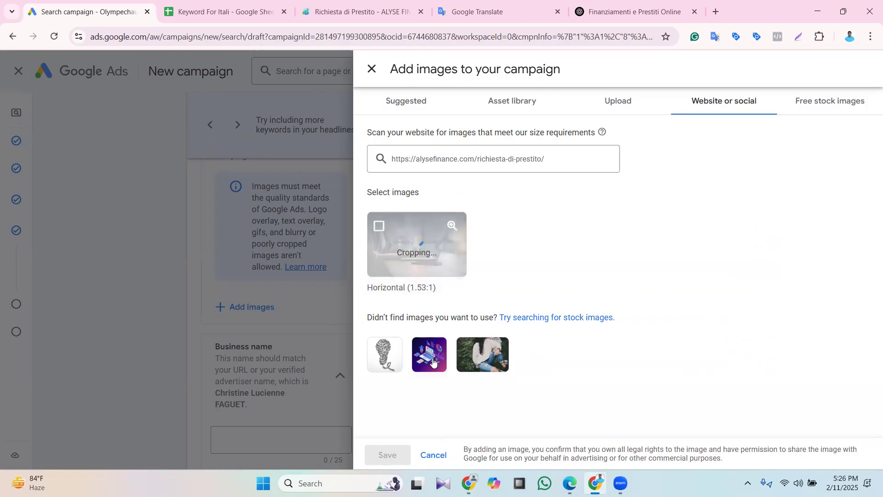
left_click(467, 362)
left_click(582, 345)
left_click(765, 336)
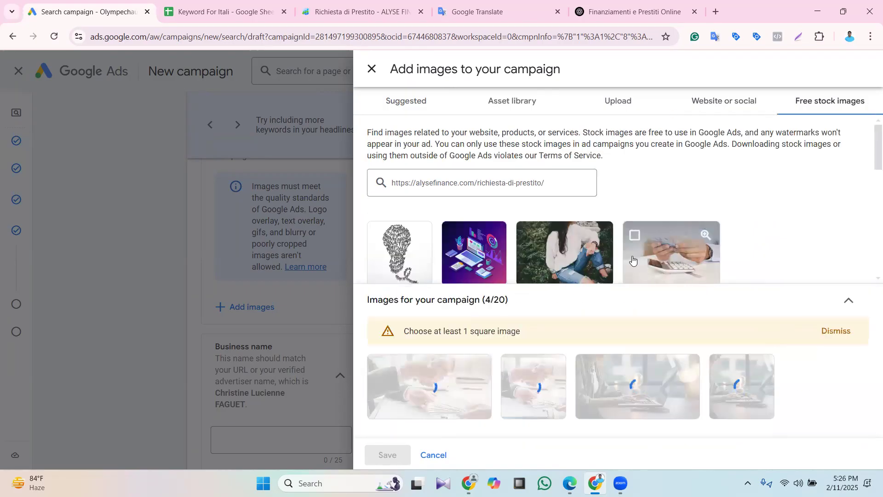
Add the free stock photo of a model house beside coin stacks in both 1:1 and 1.91:1 ratios
scroll(635, 276, "down", 2)
scroll(667, 278, "down", 2)
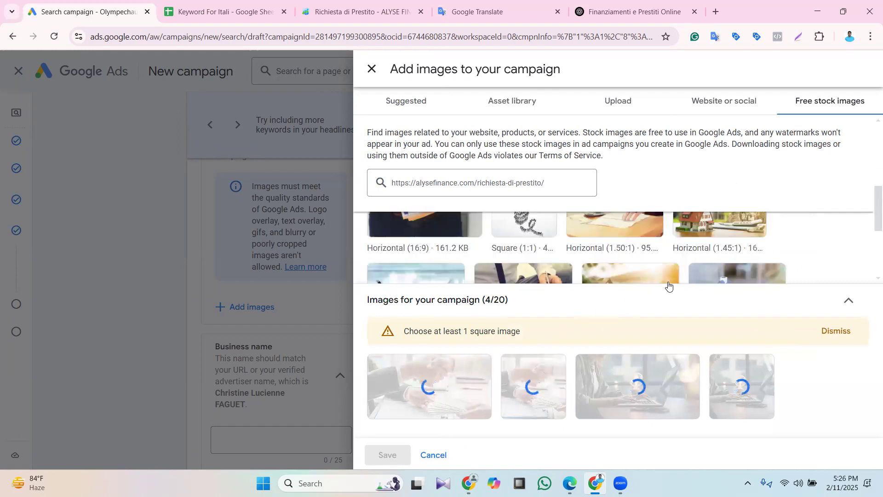
scroll(708, 294, "up", 1)
scroll(671, 281, "down", 2)
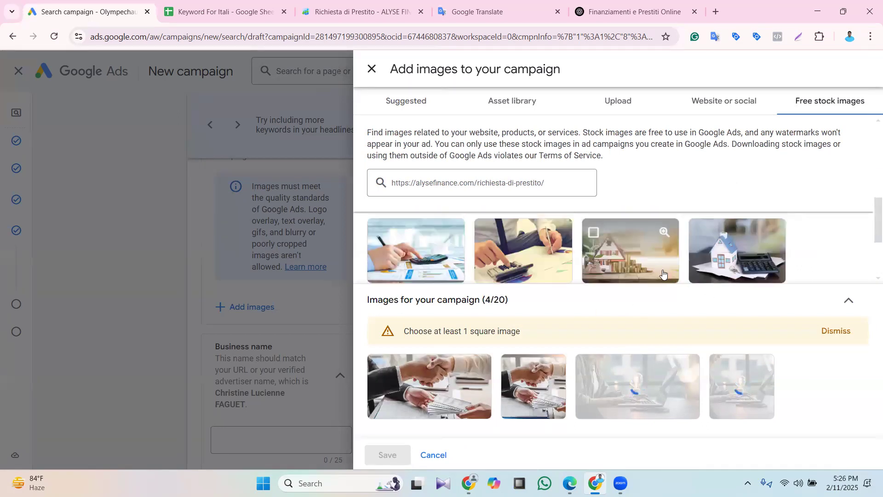
left_click(662, 272)
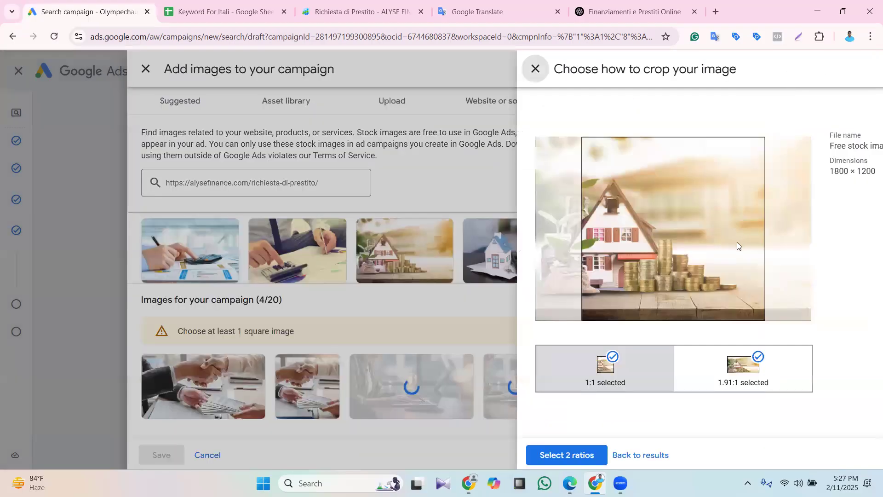
left_click(404, 454)
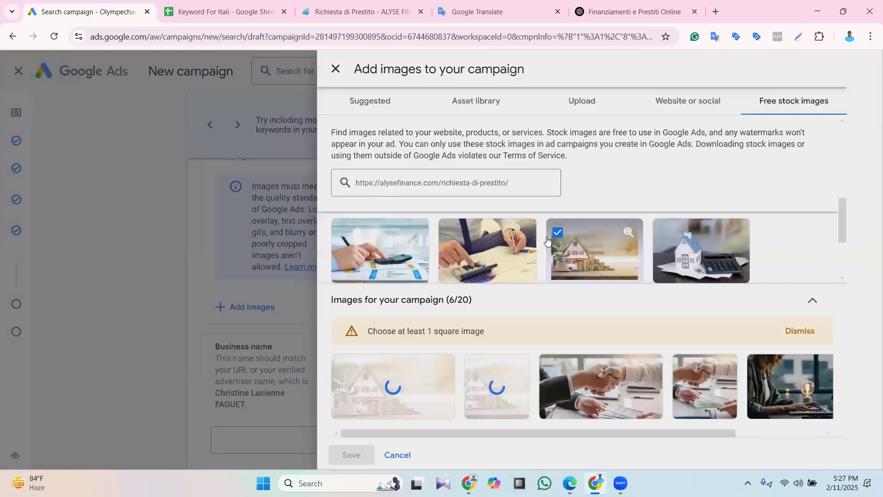
Add the stock photos of hands at a calculator with paperwork and of coins over market figures in 1:1 and 1.91:1 ratios
left_click(505, 236)
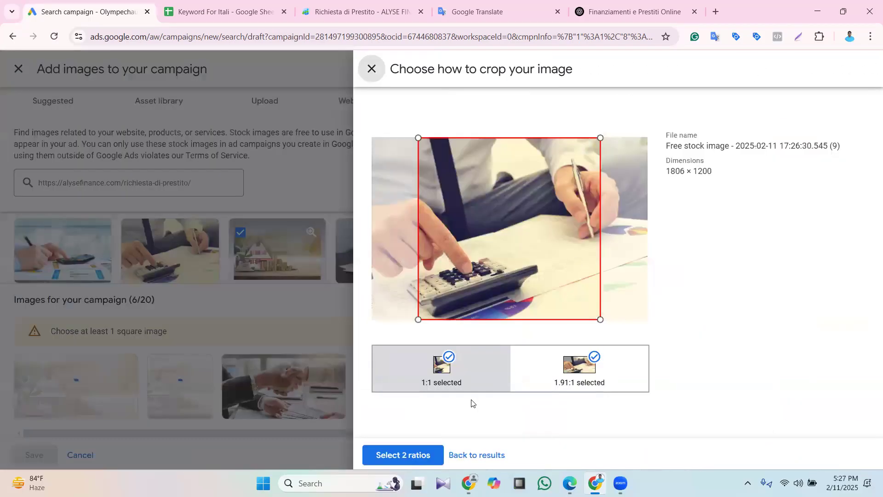
left_click(405, 454)
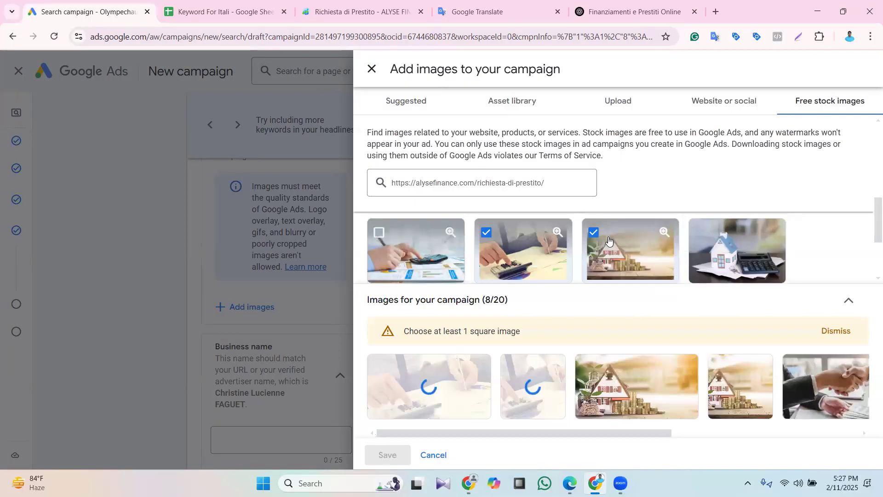
scroll(608, 240, "down", 3)
left_click(541, 237)
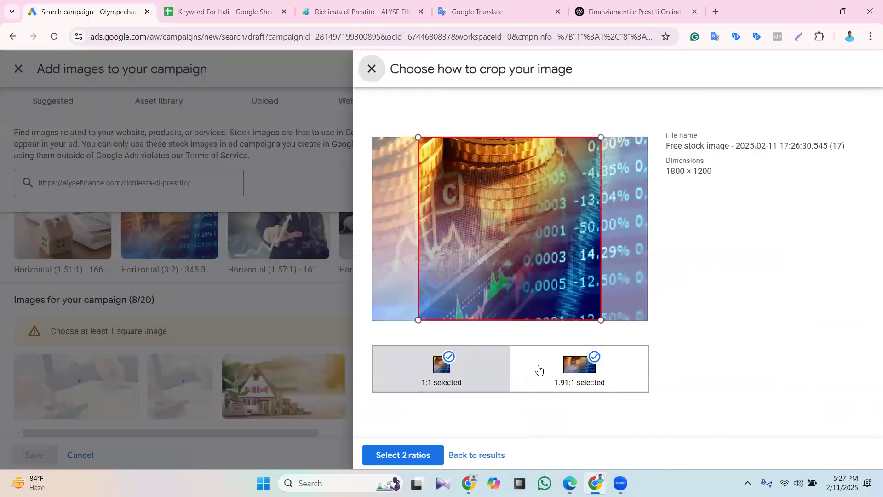
left_click(401, 455)
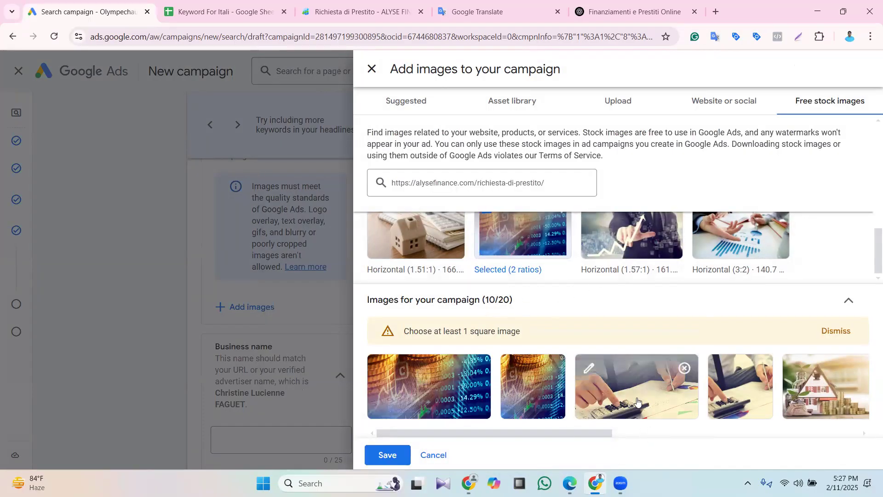
left_click(631, 381)
left_click(421, 454)
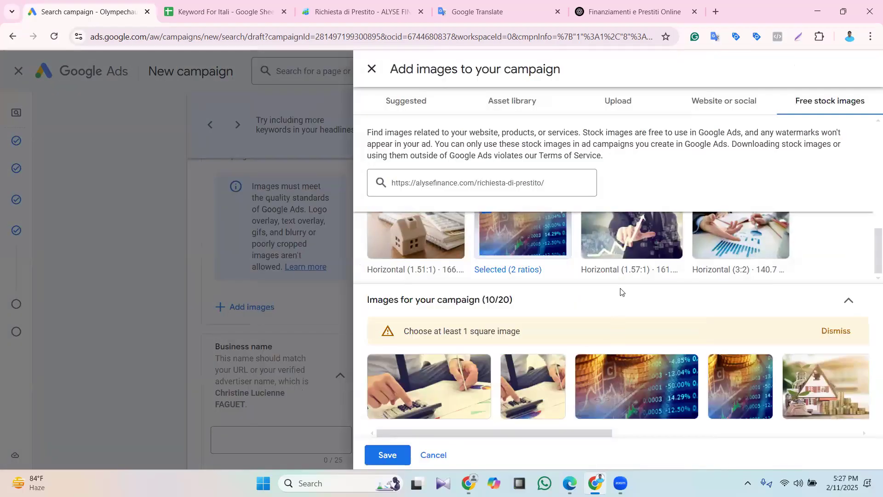
Add the stock photos of the blue-roofed model house with a calculator and of the hand using a calculator, both in 1:1 and 1.91:1
scroll(735, 262, "up", 2)
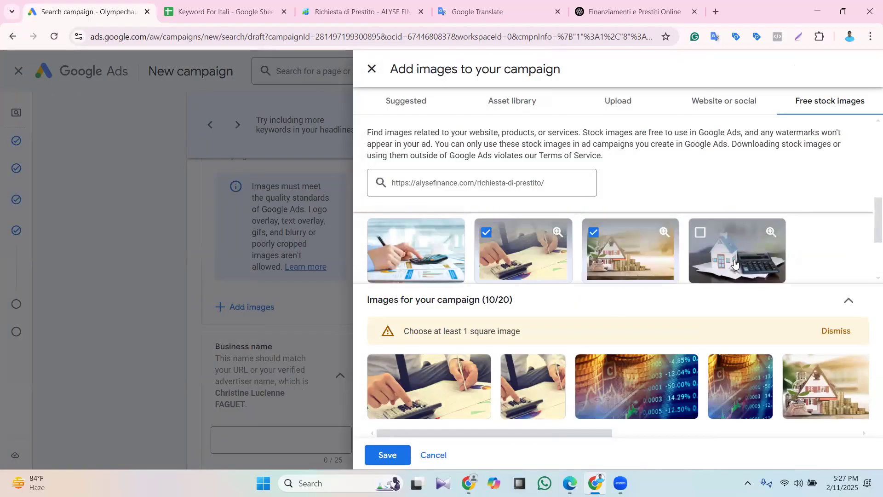
left_click(735, 262)
left_click(412, 452)
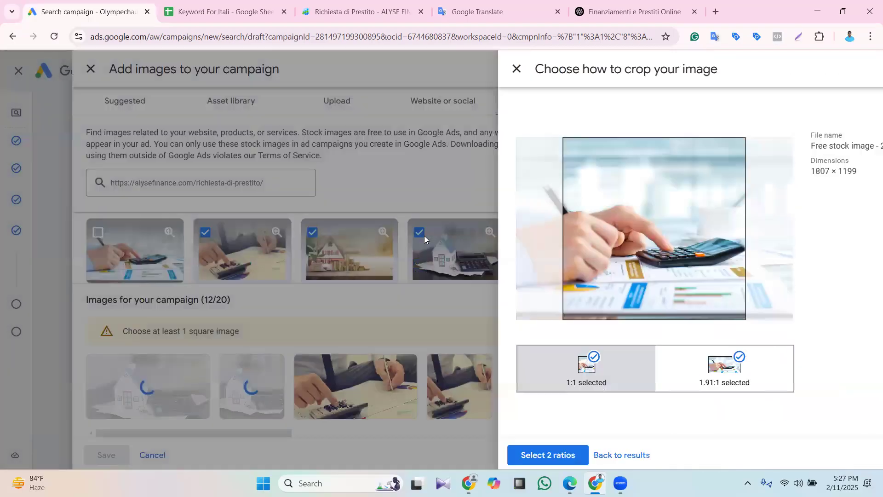
left_click(403, 235)
left_click(404, 456)
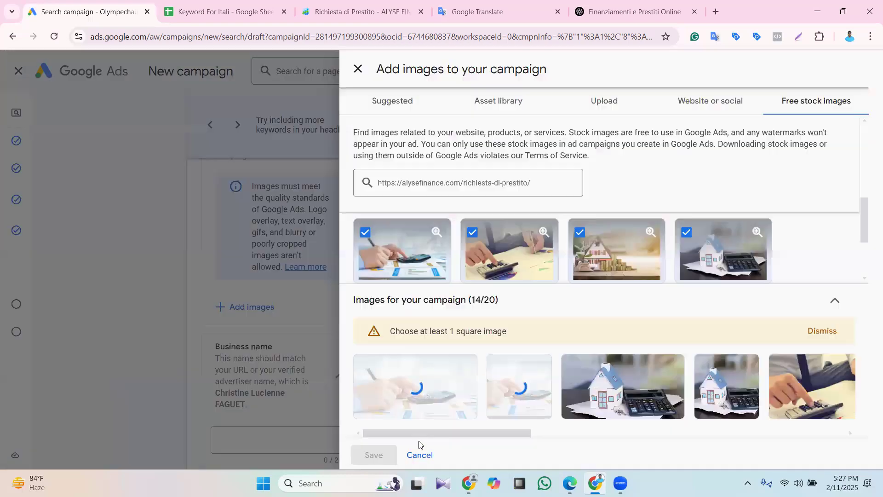
Add the stock photos of the beige model house by a notebook and of hands over printed bar charts in 1:1 and 1.91:1
scroll(666, 249, "down", 3)
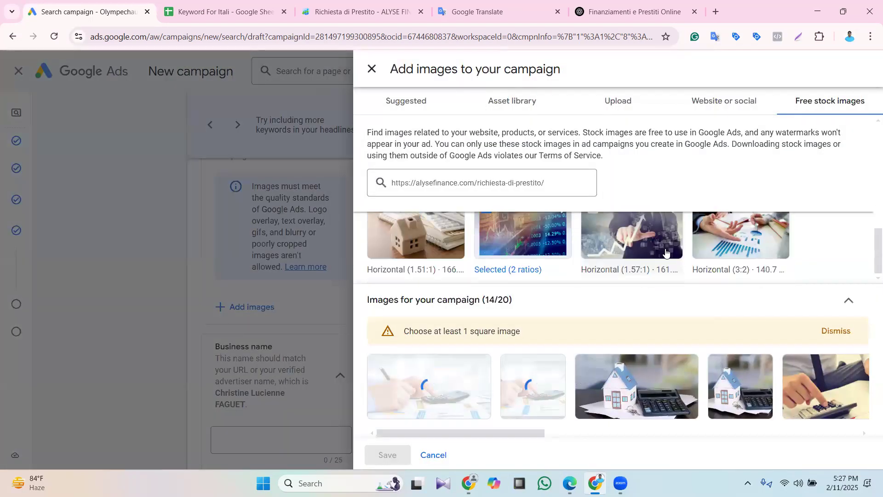
scroll(460, 250, "up", 1)
left_click(415, 260)
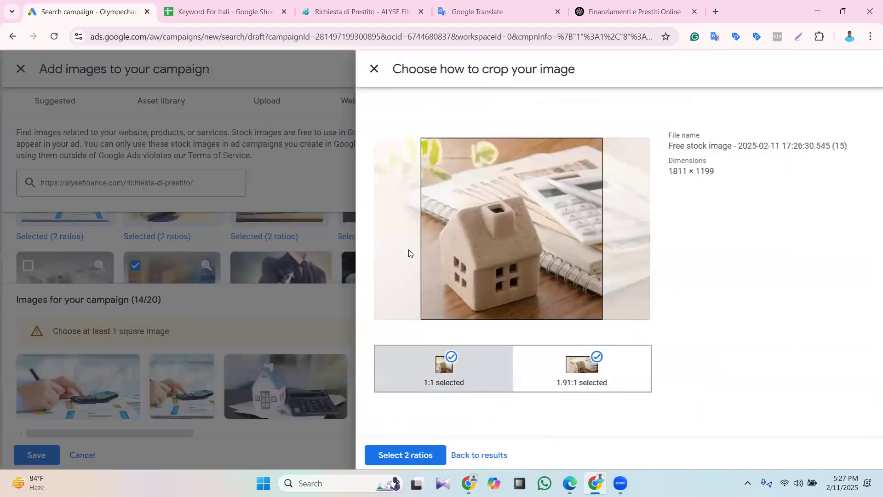
left_click(404, 454)
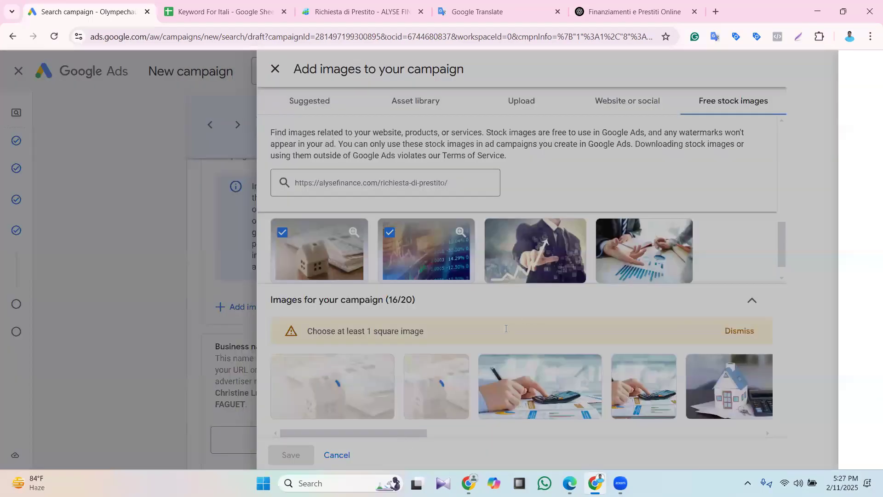
left_click(761, 232)
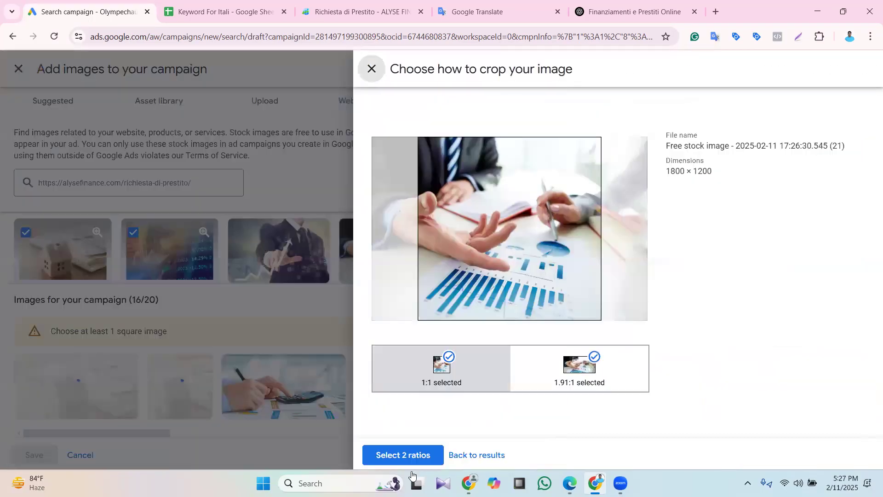
left_click(389, 455)
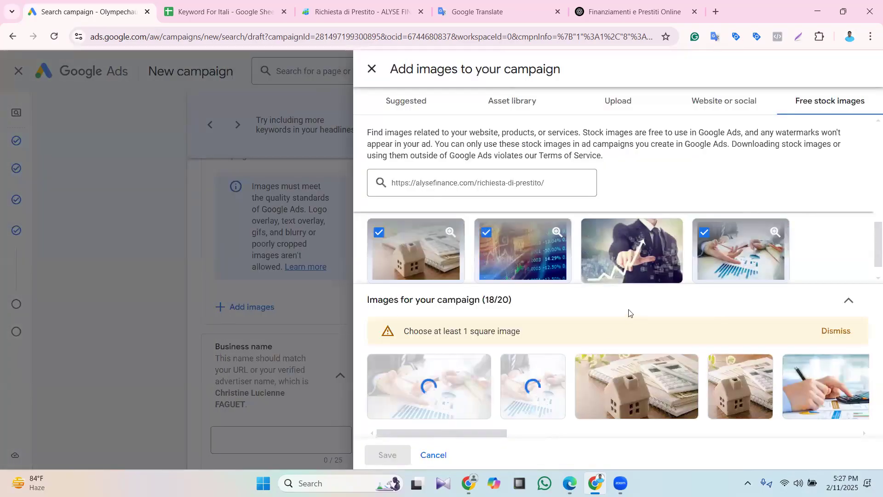
Add the stock photo of hands counting banknotes over a calculator in both ratios and save the campaign's image selection
scroll(653, 276, "up", 5)
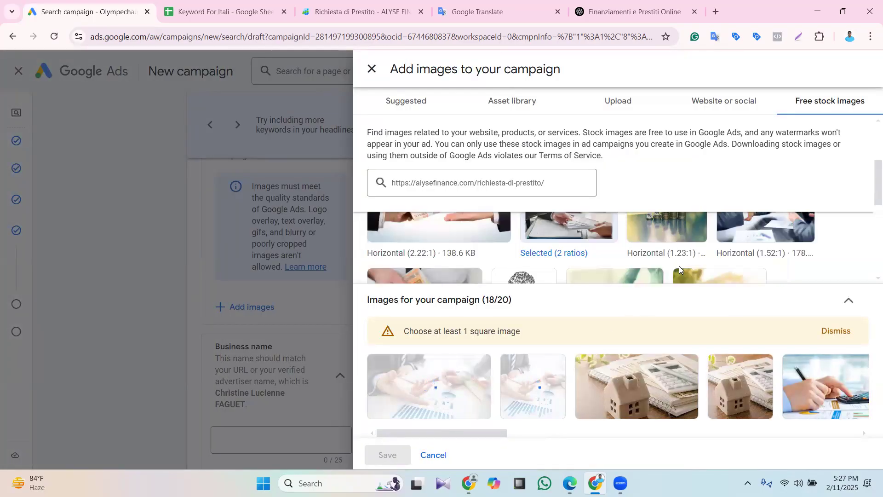
left_click(667, 248)
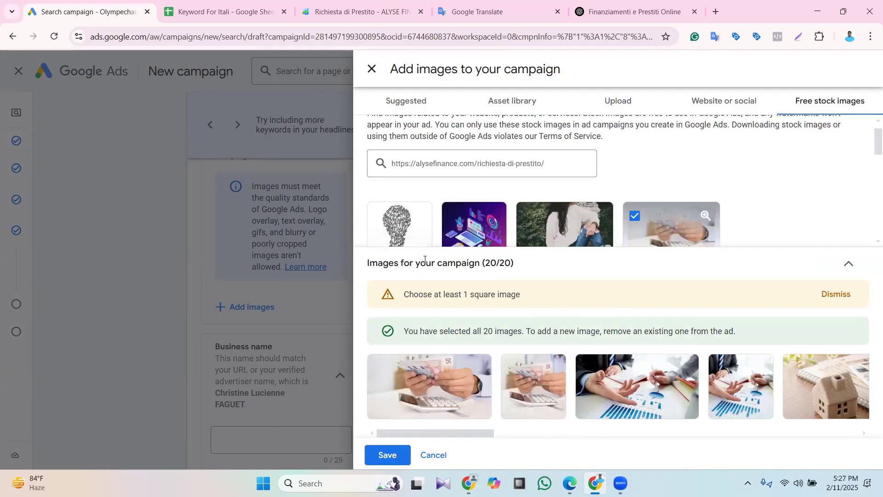
left_click(388, 455)
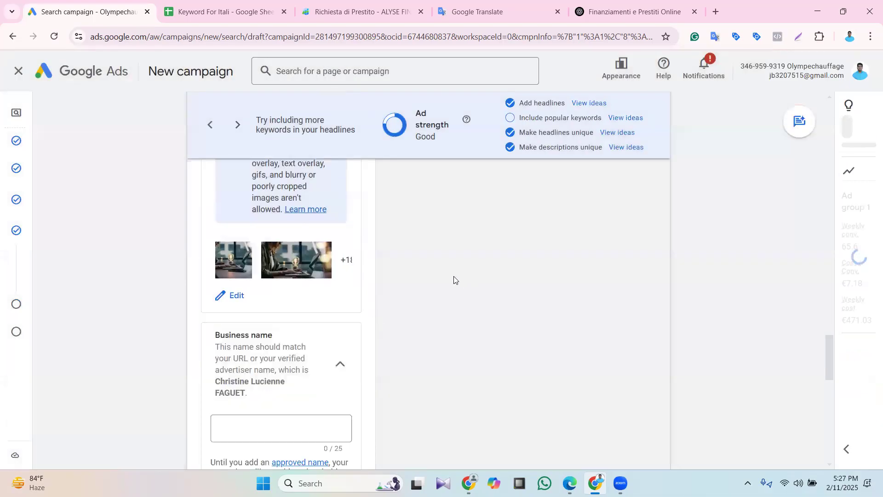
Check the business name and business logo sections of the ad, leaving both empty
scroll(442, 285, "down", 2)
left_click(258, 312)
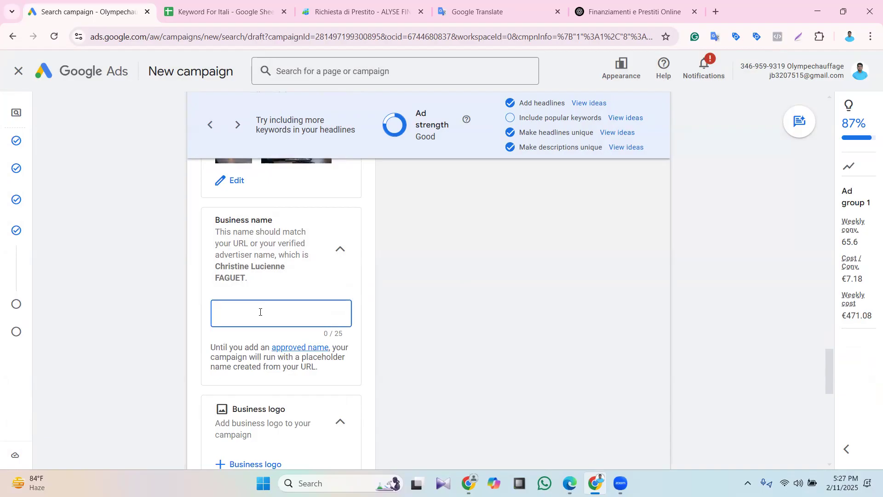
left_click_drag(246, 278, 215, 270)
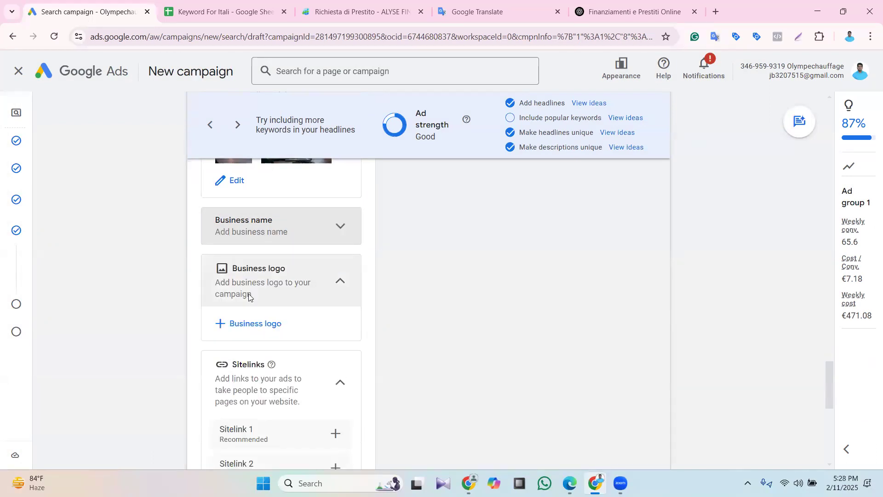
left_click(249, 293)
left_click(232, 270)
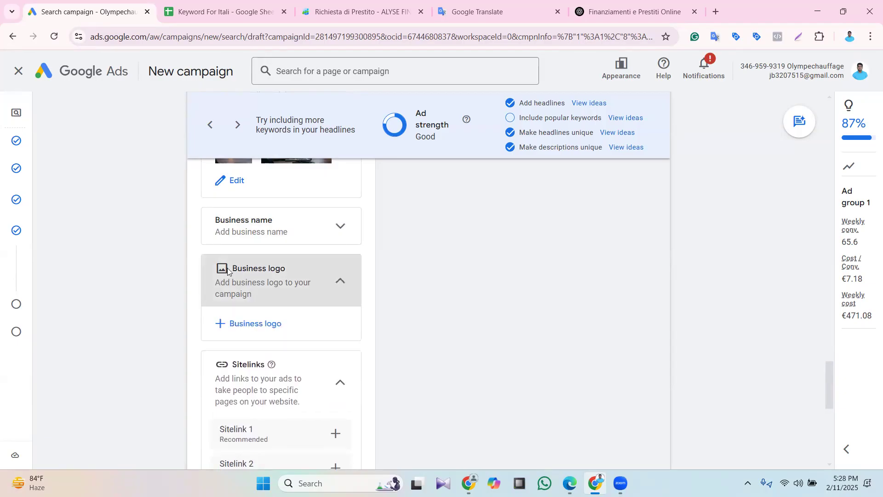
scroll(306, 286, "down", 2)
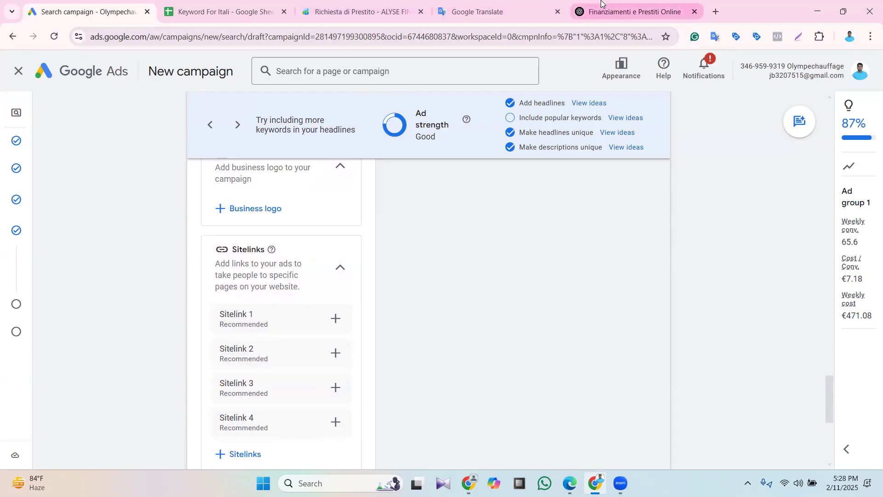
Switch to the Keyword For Itali spreadsheet and find the prepared sitelink texts and URLs in Sheet1
left_click(329, 4)
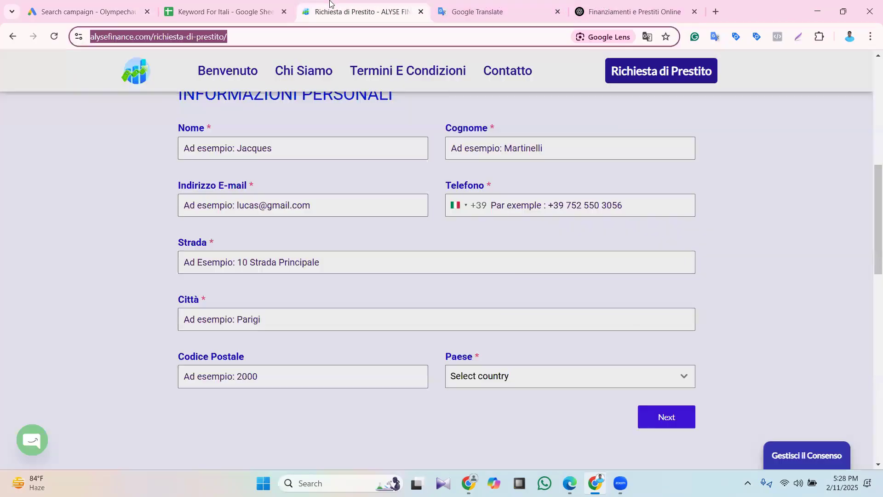
left_click(220, 11)
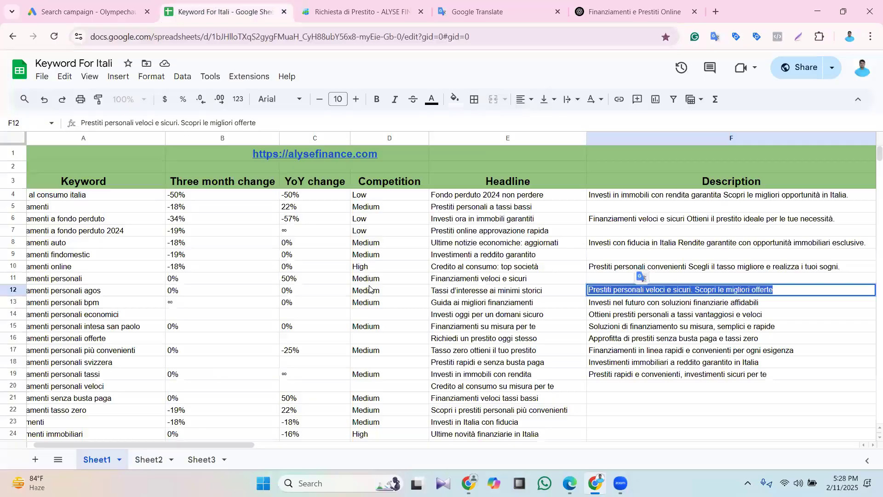
scroll(426, 249, "down", 5)
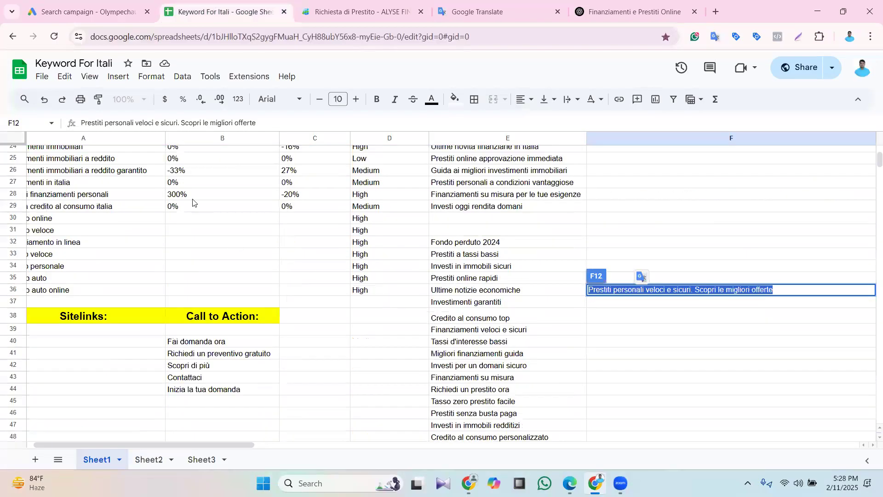
scroll(193, 203, "down", 5)
scroll(87, 349, "down", 3)
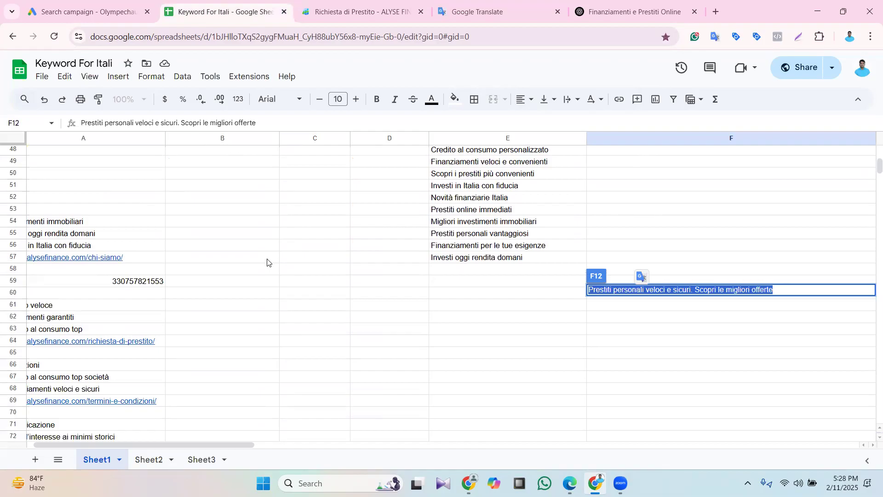
Begin creating Sitelink 1 in Google Ads with the sitelink text "Investimenti immobiliari" copied from cell A54 of the spreadsheet
left_click(78, 11)
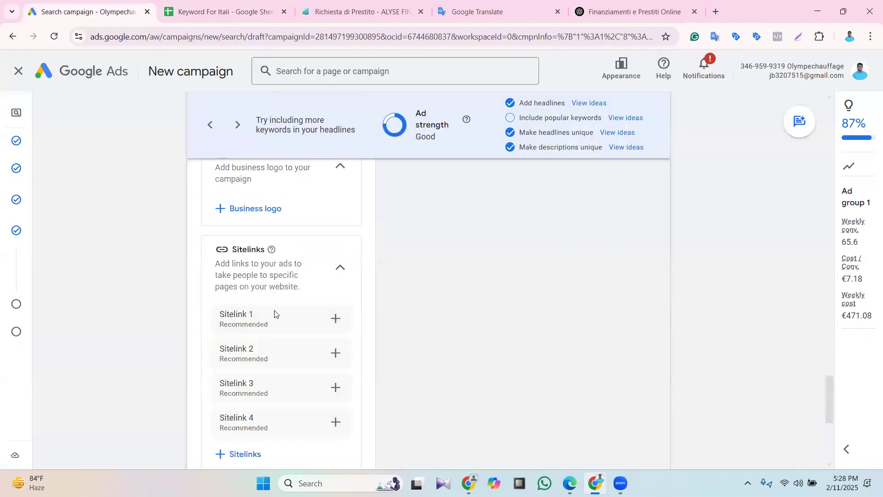
left_click(335, 318)
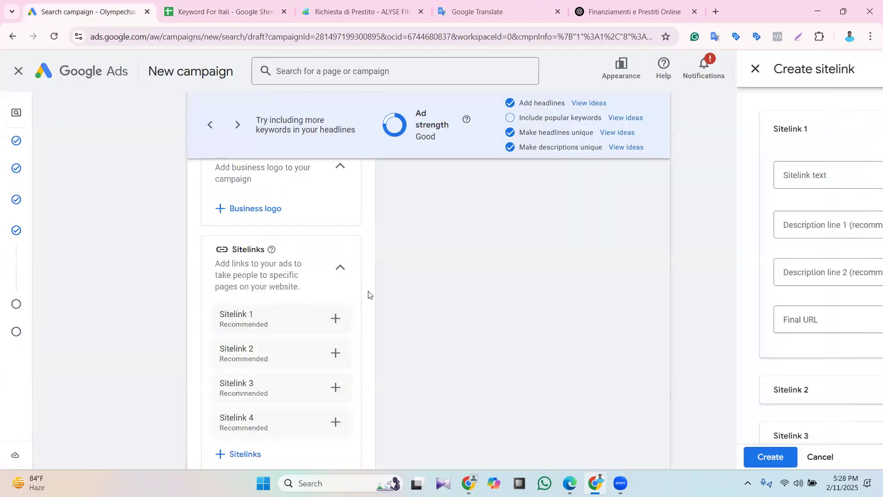
left_click(253, 175)
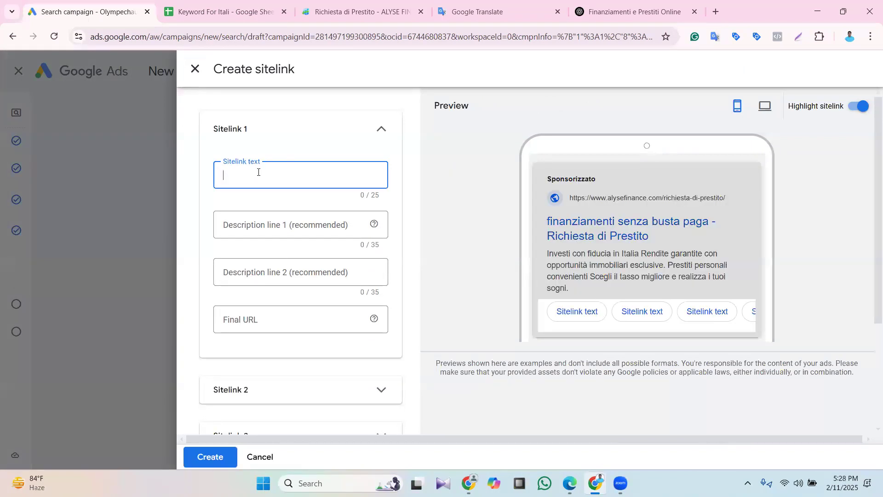
left_click(204, 3)
key("ctrl+a")
double_click(50, 220)
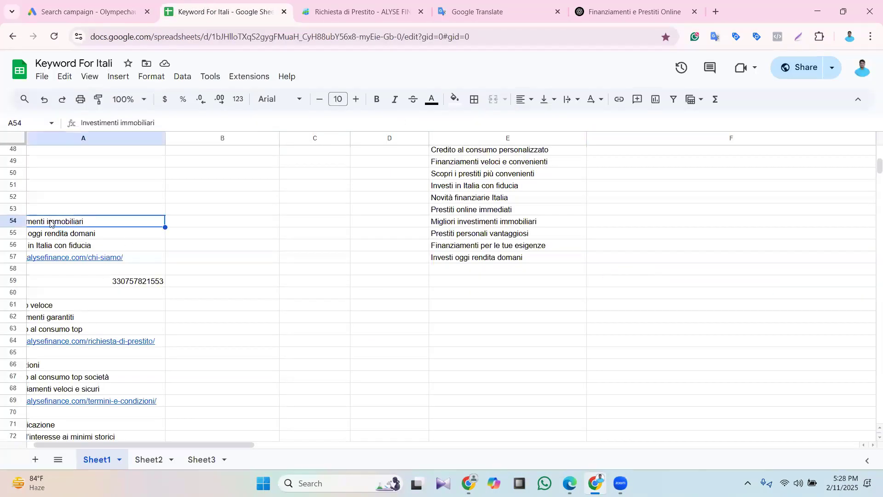
key("ctrl+a")
key("ctrl+c")
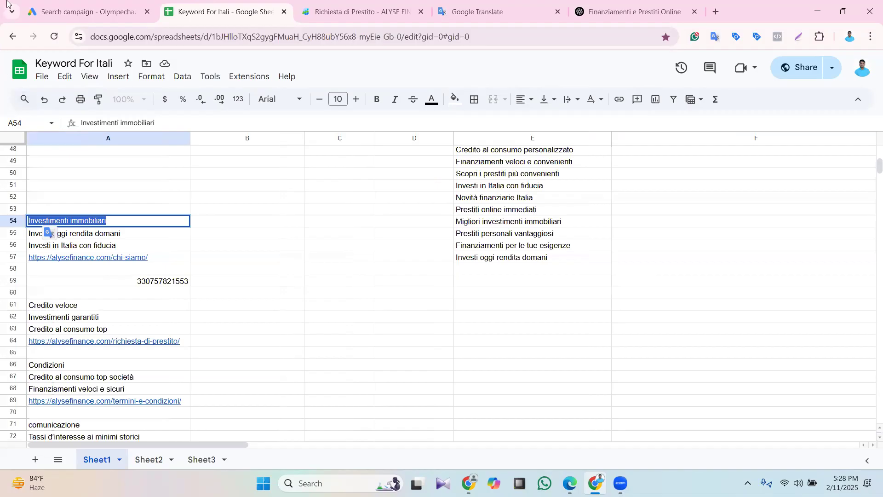
left_click(88, 11)
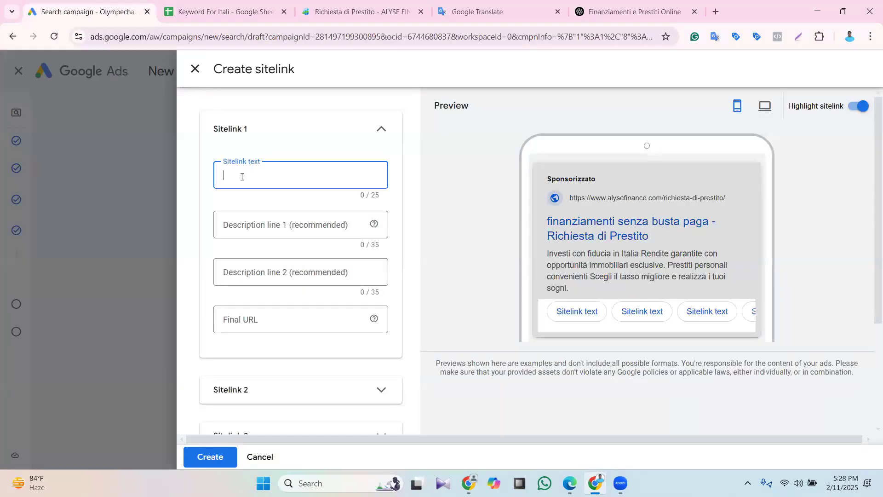
key("ctrl+v")
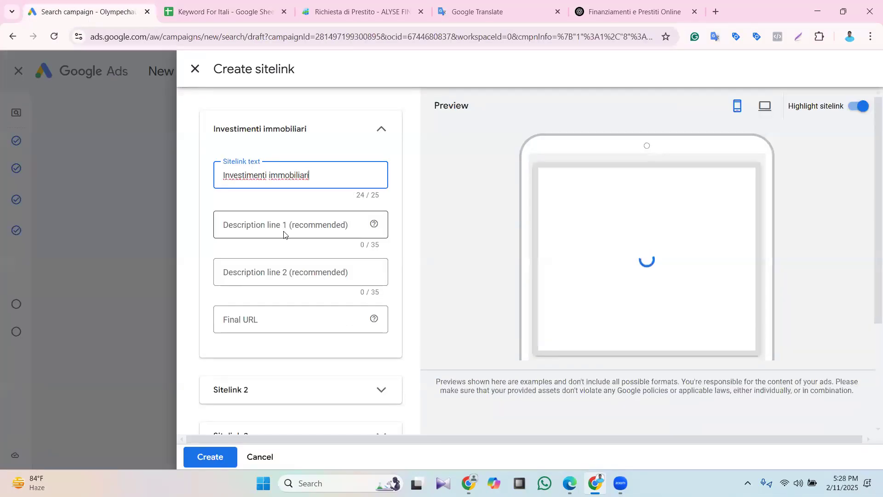
Fill in description line 1 of the first sitelink with "Investi oggi rendita domani" copied from cell A55 of the spreadsheet
left_click(282, 230)
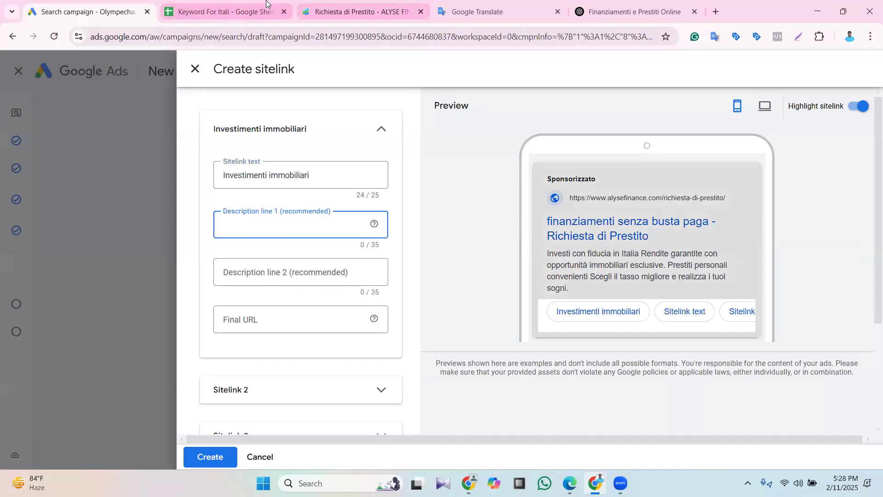
left_click(261, 10)
left_click(98, 234)
double_click(98, 233)
key("ctrl+c")
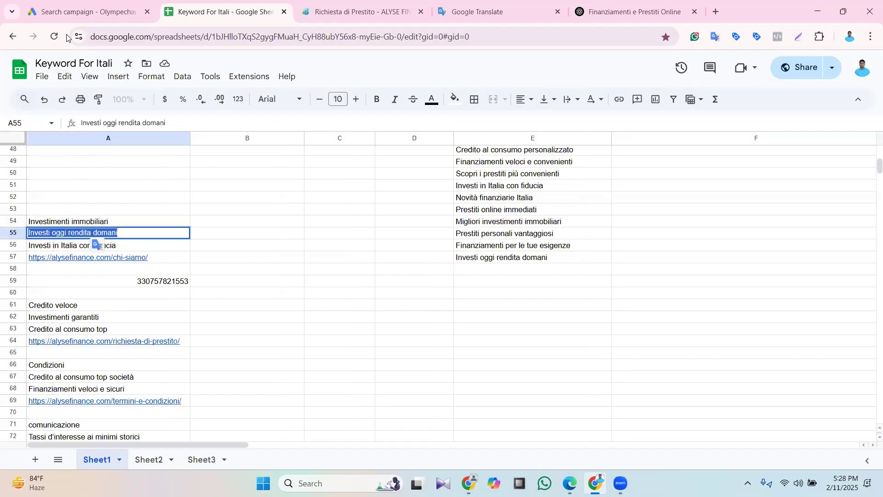
left_click(62, 6)
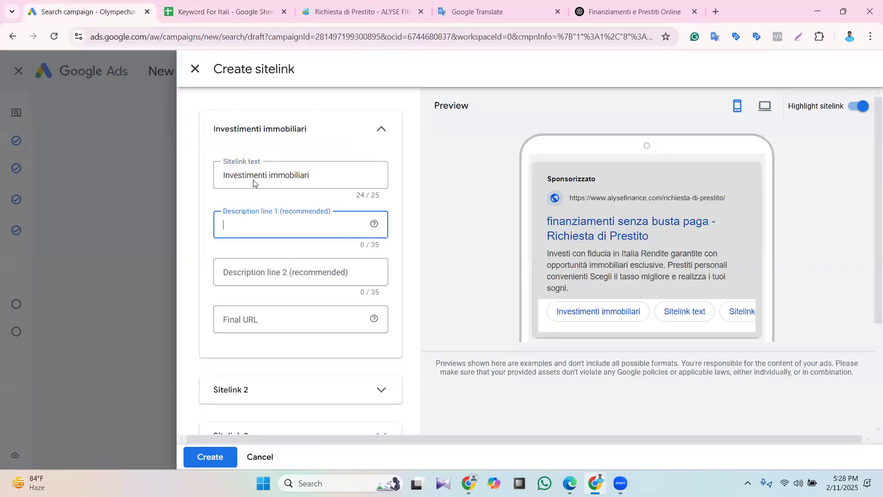
key("ctrl+v")
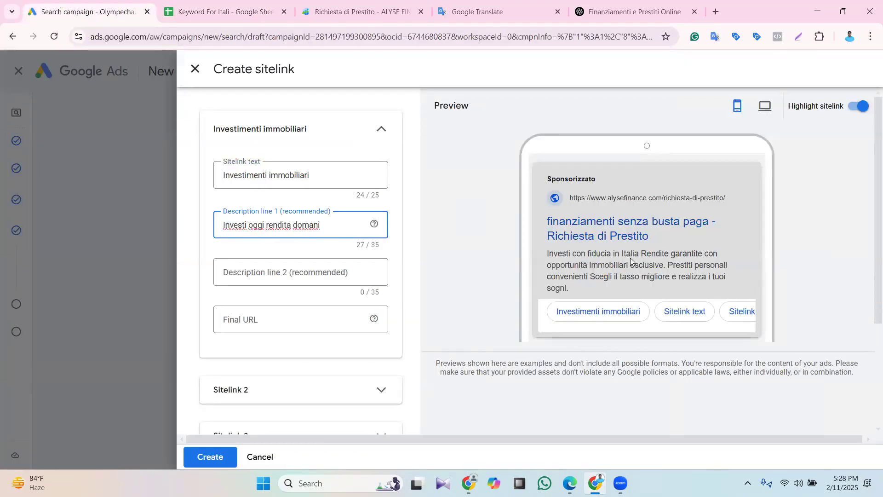
left_click(322, 279)
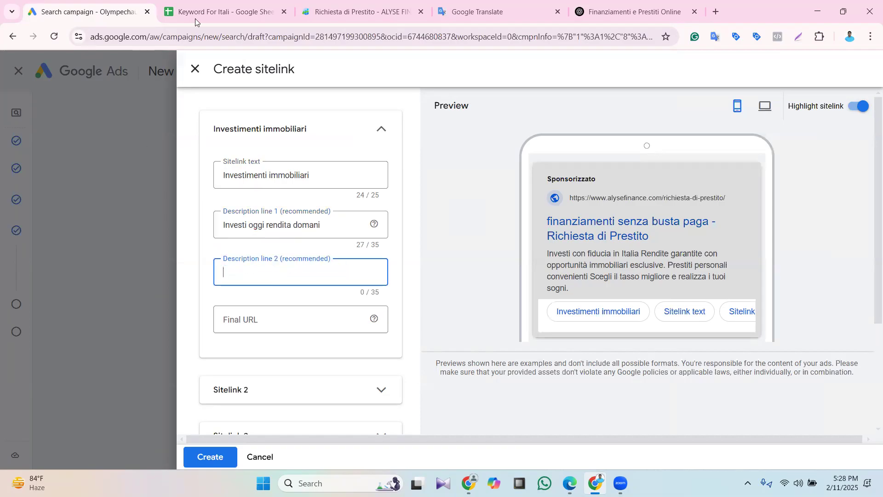
left_click(228, 5)
left_click(101, 256)
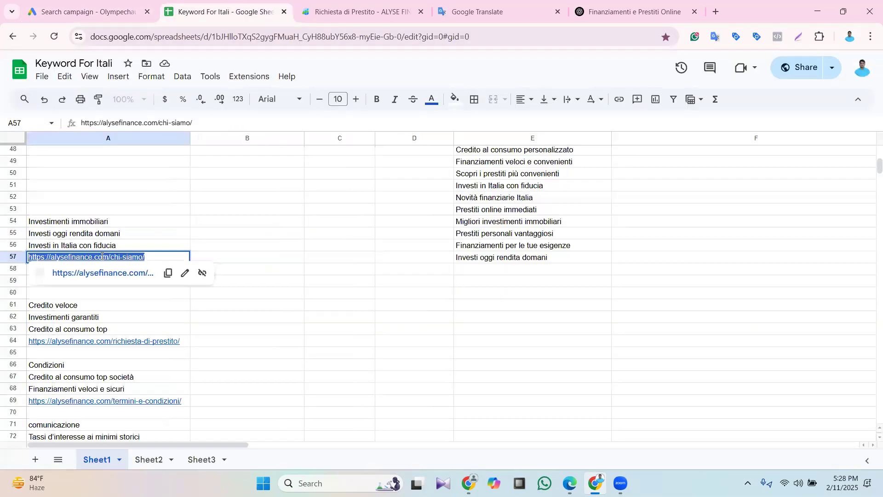
left_click(72, 4)
left_click(270, 330)
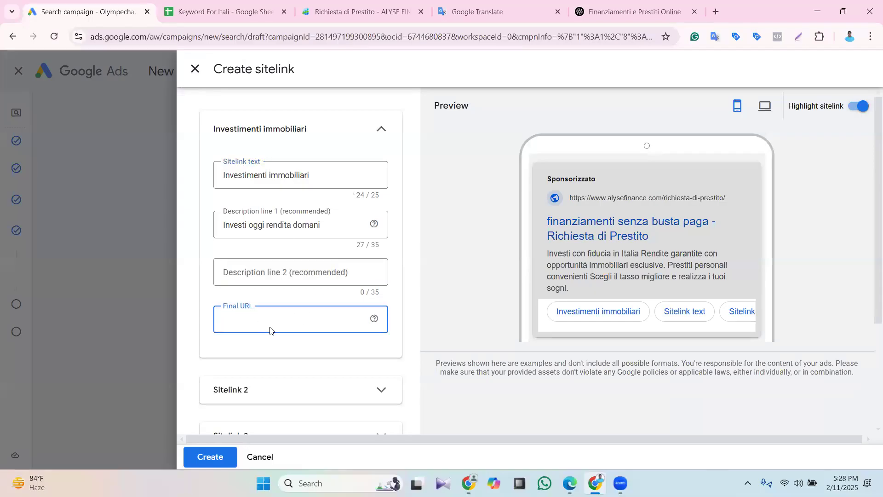
type("https://alysefinance.com/chi-siamo/")
Fill in description line 2 of the first sitelink with "Investi in Italia con fiducia" copied from cell A56 of the spreadsheet
left_click(259, 280)
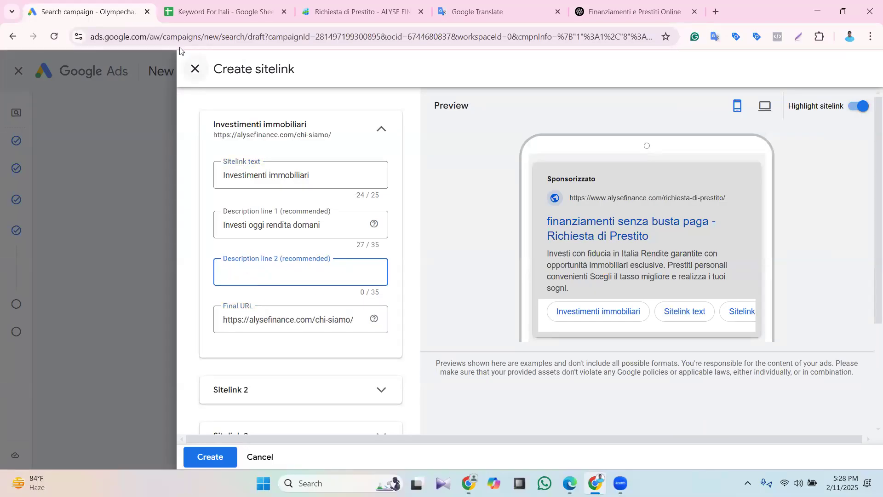
left_click(210, 7)
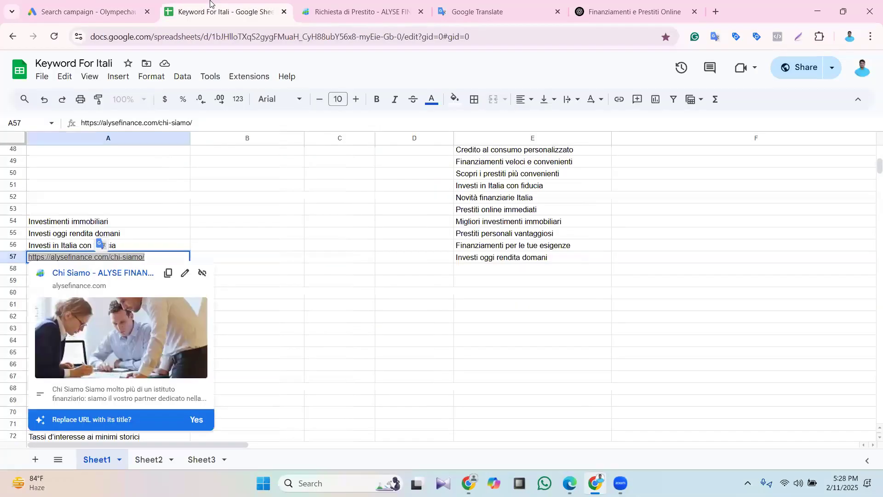
triple_click(50, 246)
key("ctrl+c")
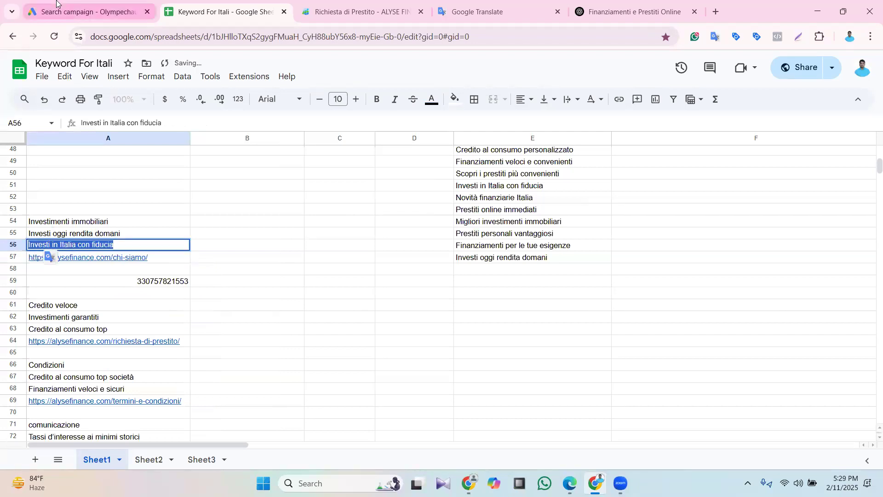
left_click(85, 12)
key("ctrl+v")
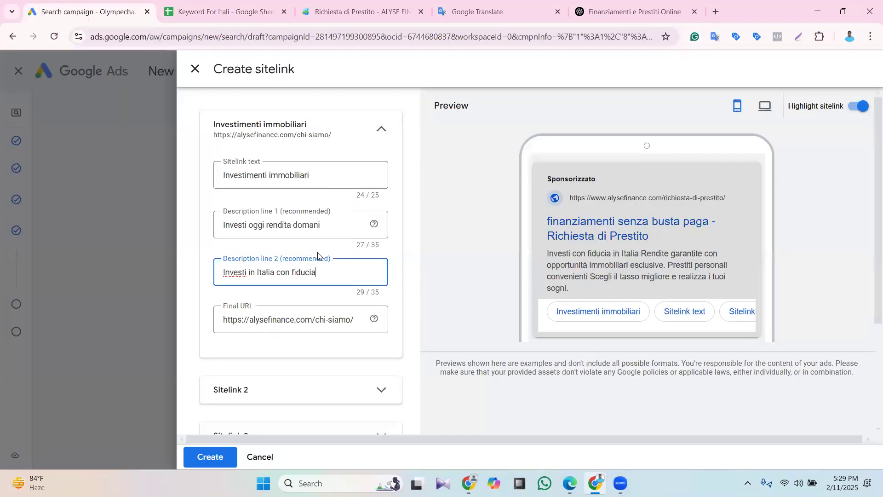
Open Sitelink 2 and give it the sitelink text "Credito veloce" copied from cell A61 of the spreadsheet
scroll(410, 278, "down", 3)
left_click(300, 275)
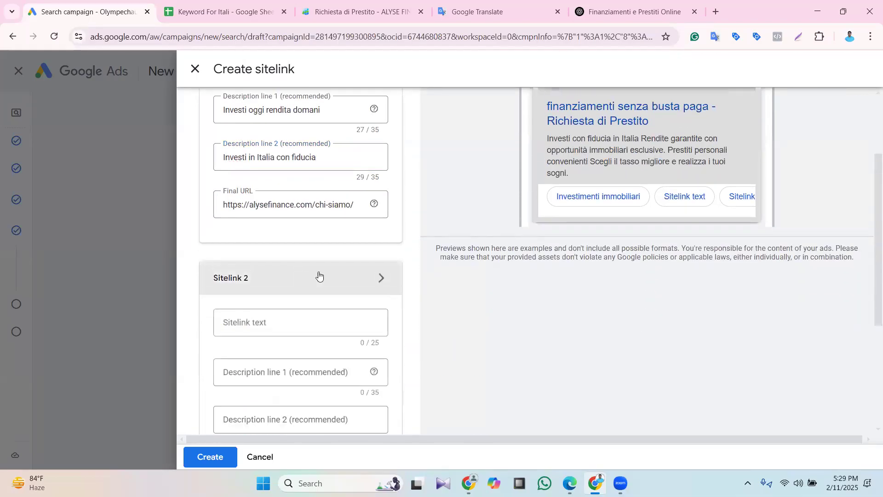
left_click(273, 327)
scroll(355, 252, "down", 2)
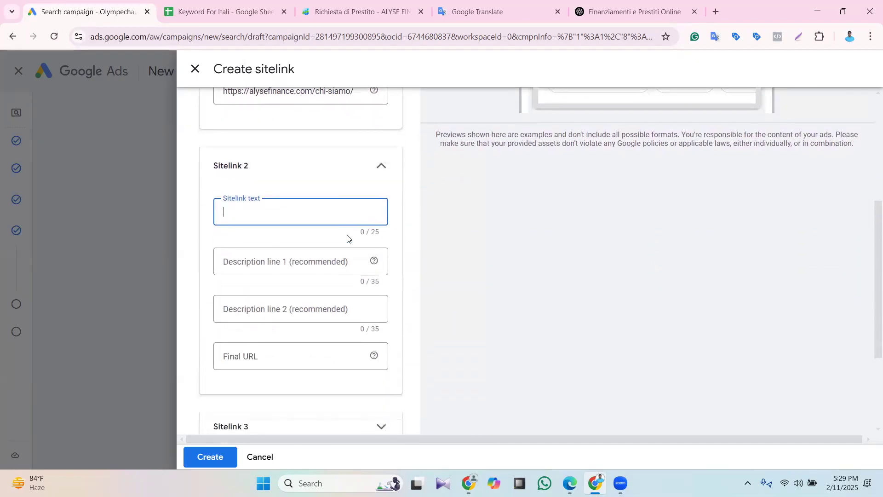
left_click(212, 1)
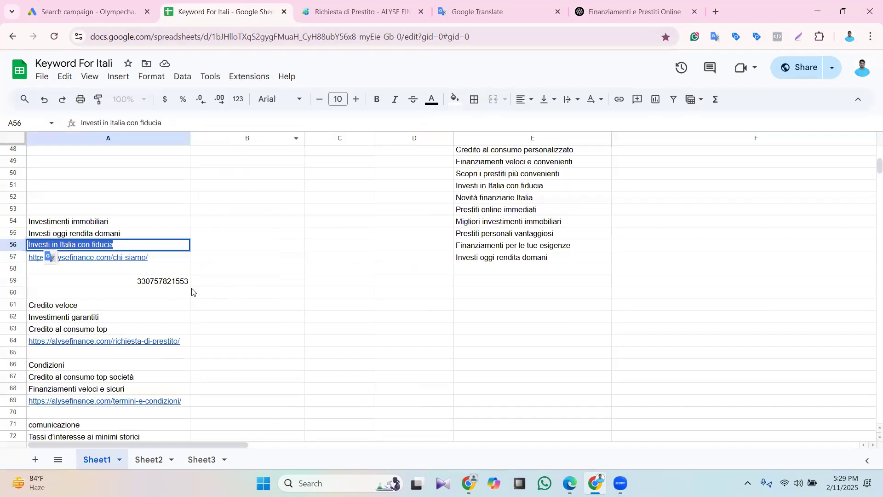
double_click(67, 305)
key("ctrl+c")
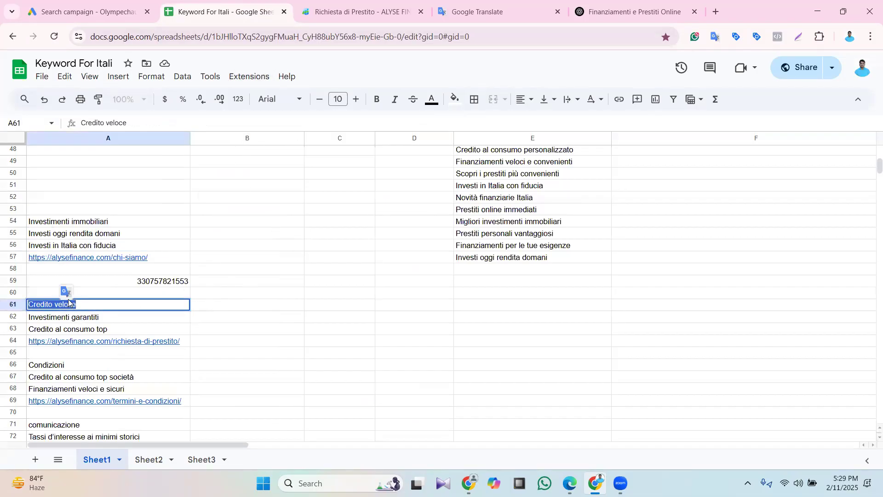
left_click(83, 12)
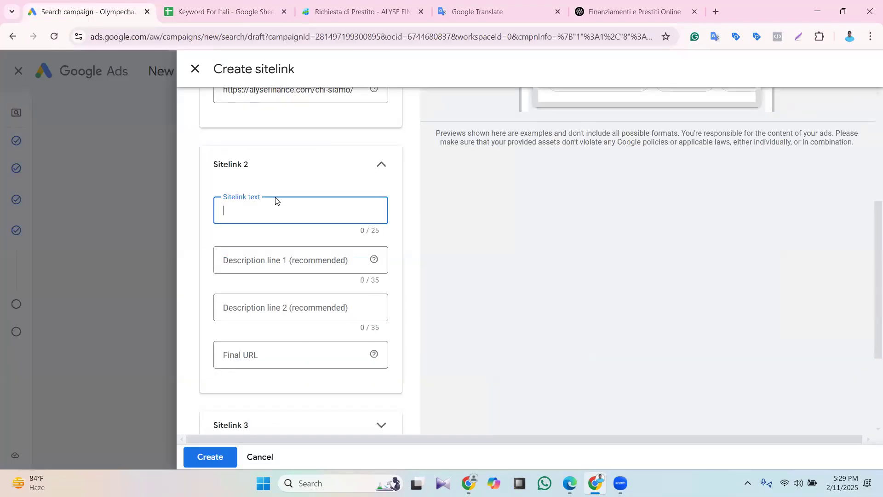
key("ctrl+v")
Fill in description line 1 of the second sitelink with "Investimenti garantiti" copied from cell A62 of the spreadsheet
left_click(281, 259)
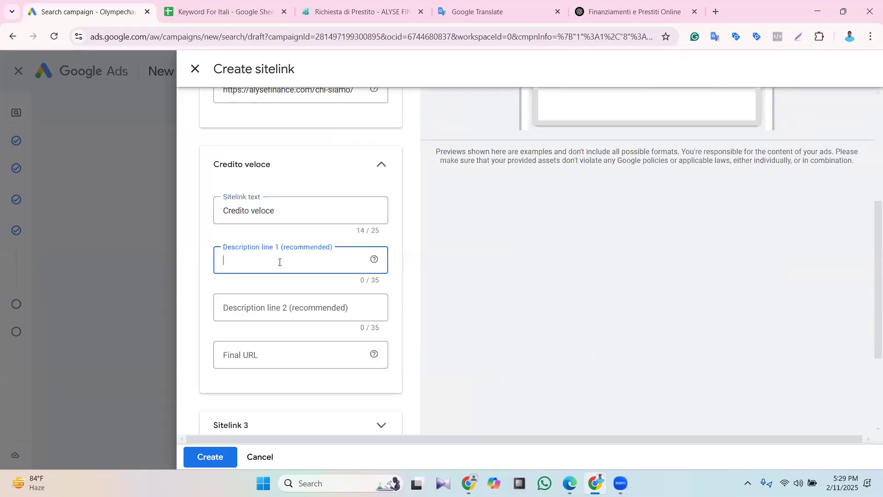
left_click(217, 11)
left_click(93, 317)
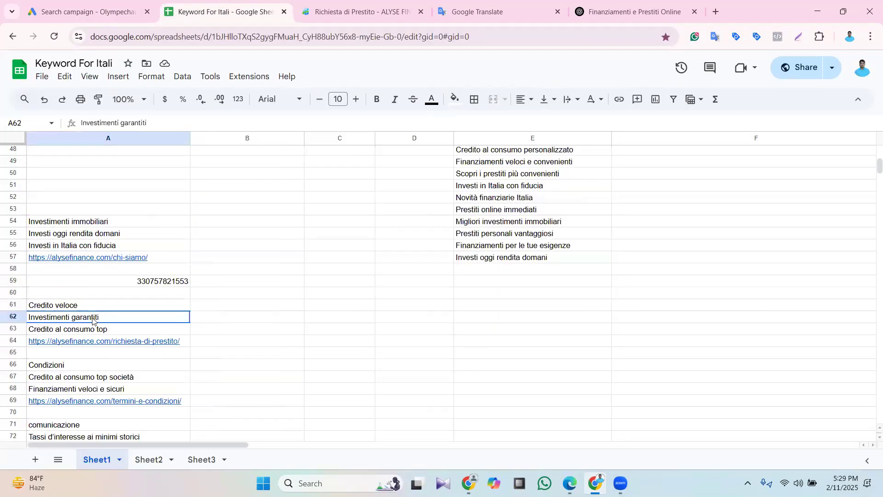
double_click(92, 318)
key("ctrl+c")
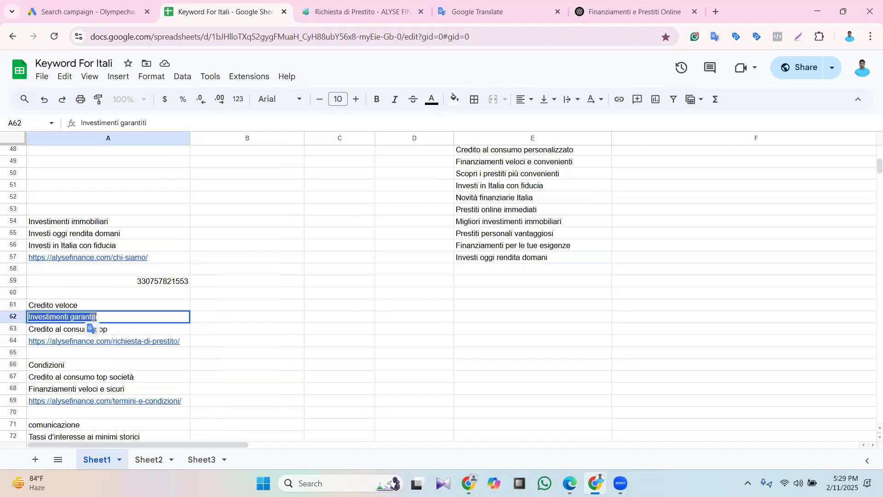
left_click(69, 7)
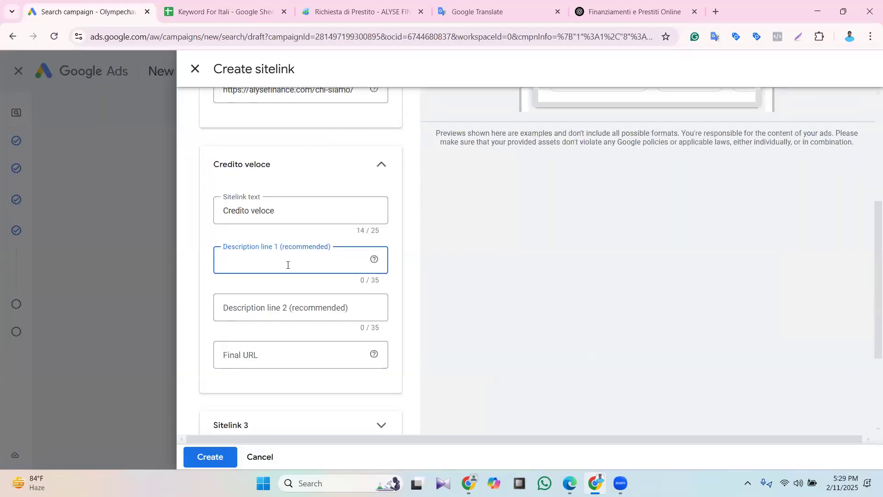
key("ctrl+v")
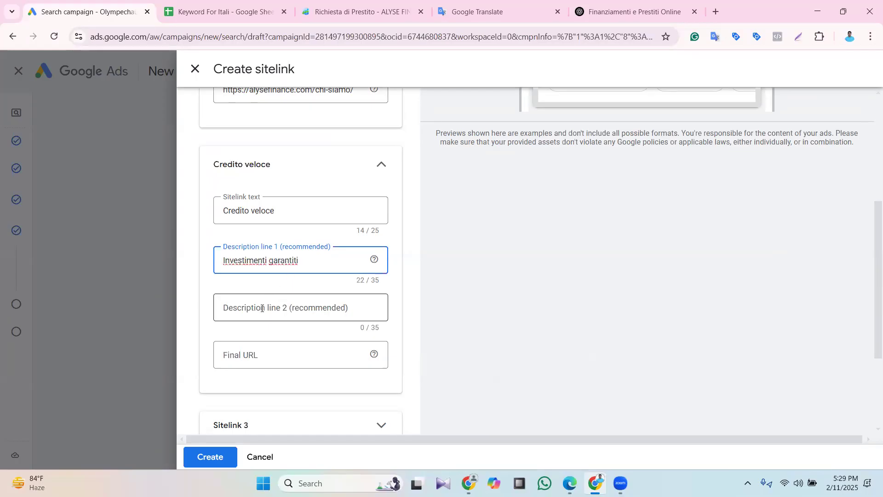
Fill in description line 2 of the second sitelink with "Credito al consumo top" copied from cell A63 of the spreadsheet
left_click(230, 307)
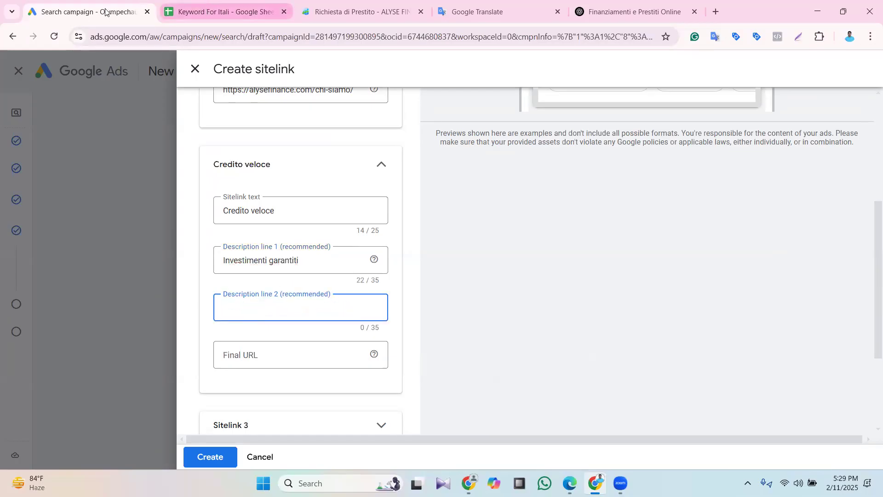
left_click(216, 12)
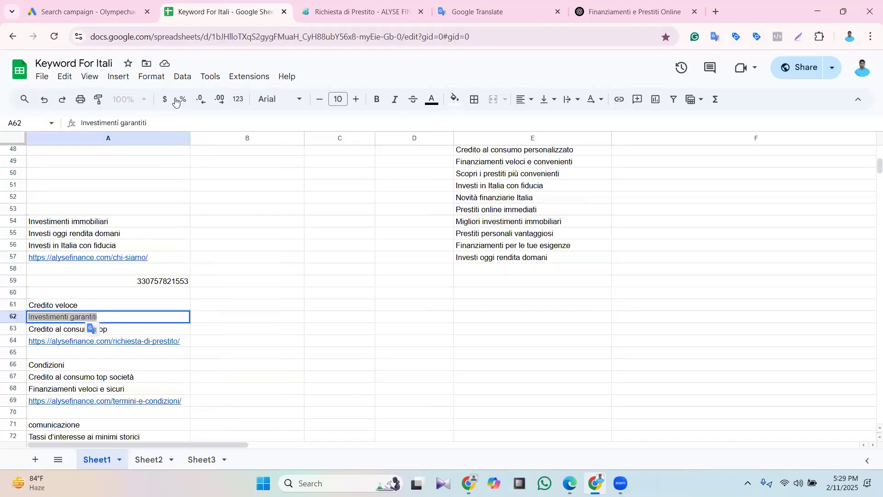
triple_click(50, 328)
key("ctrl+c")
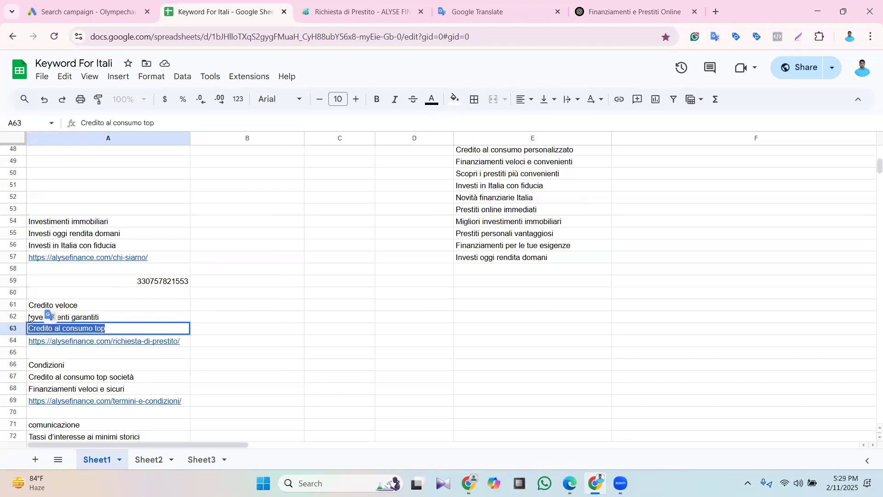
left_click(85, 11)
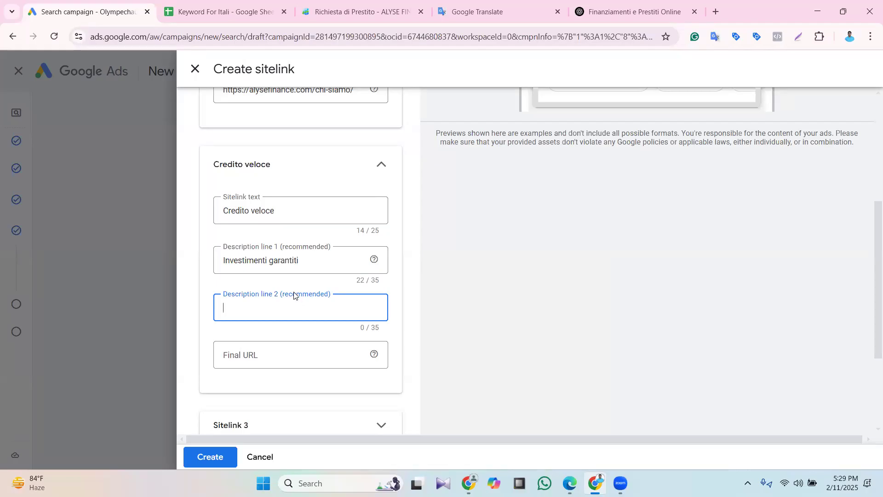
key("ctrl+v")
left_click(266, 351)
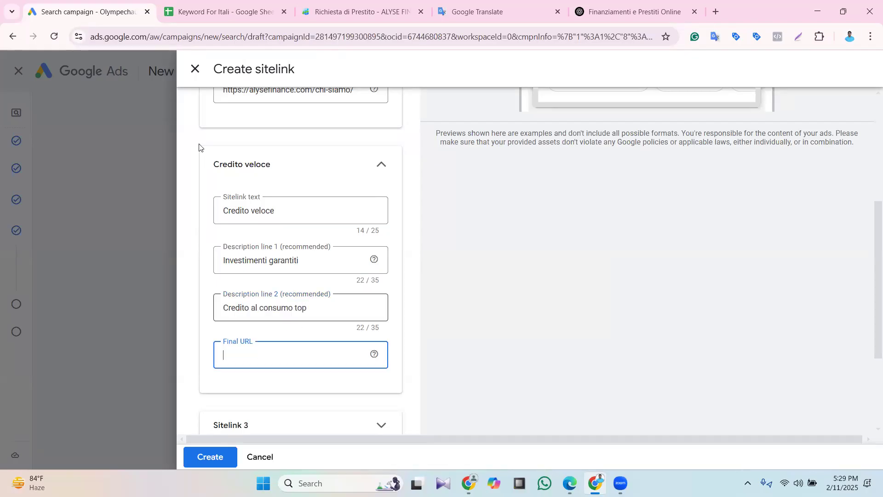
left_click(210, 2)
left_click(92, 344)
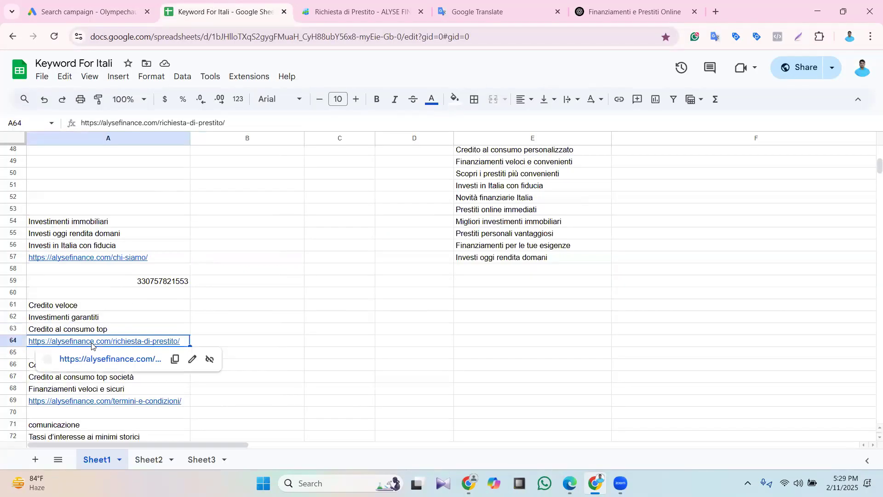
left_click(177, 361)
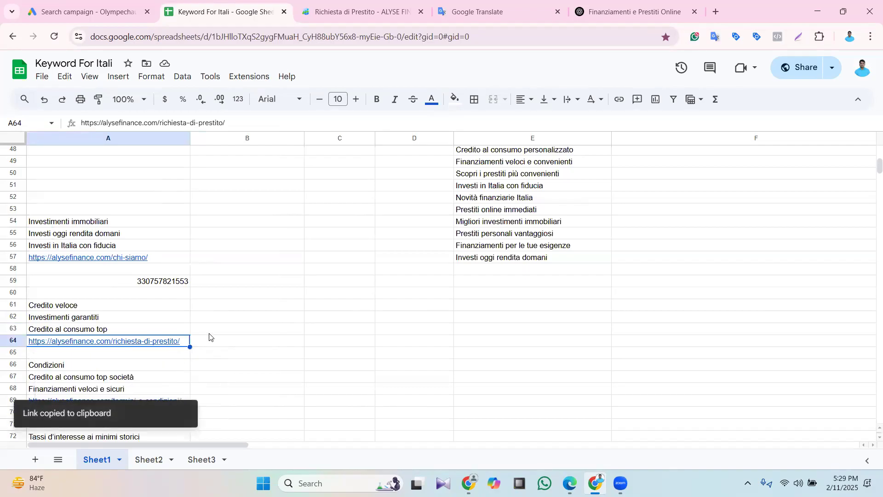
left_click(96, 2)
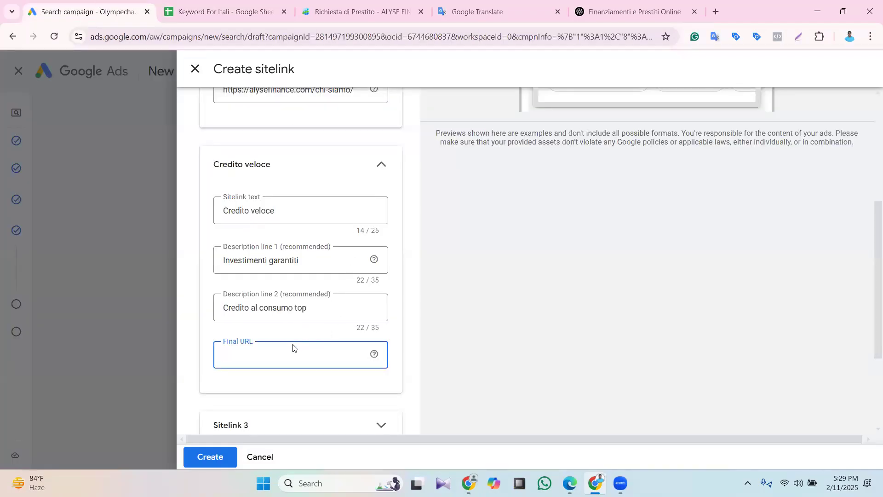
key("ctrl+v")
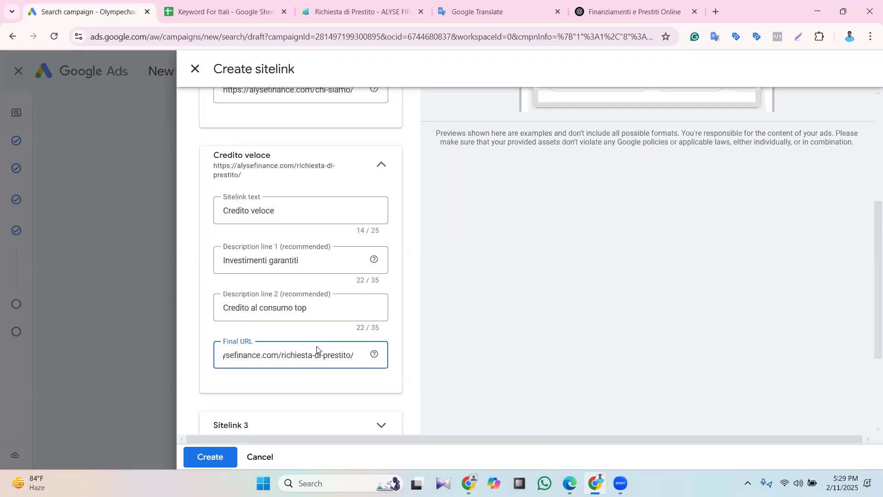
Create the two filled-in sitelinks for the campaign, leaving Sitelink 3 and Sitelink 4 empty
scroll(322, 280, "down", 1)
scroll(297, 297, "down", 1)
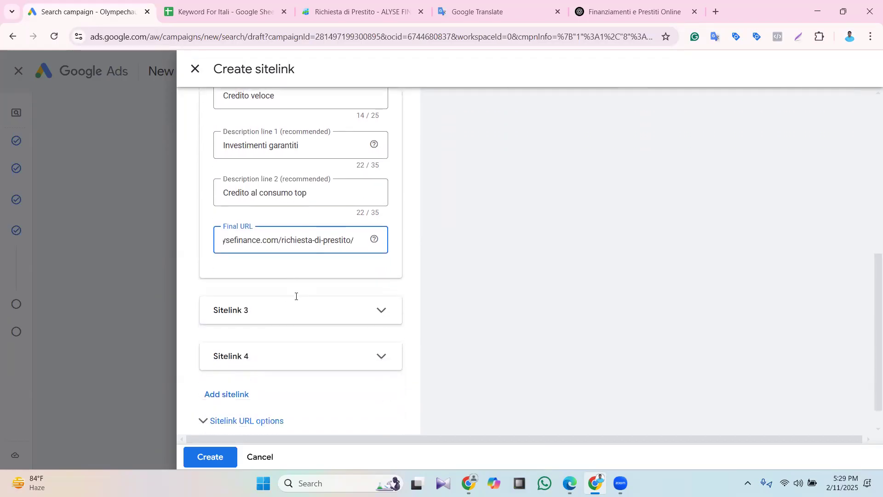
left_click(209, 458)
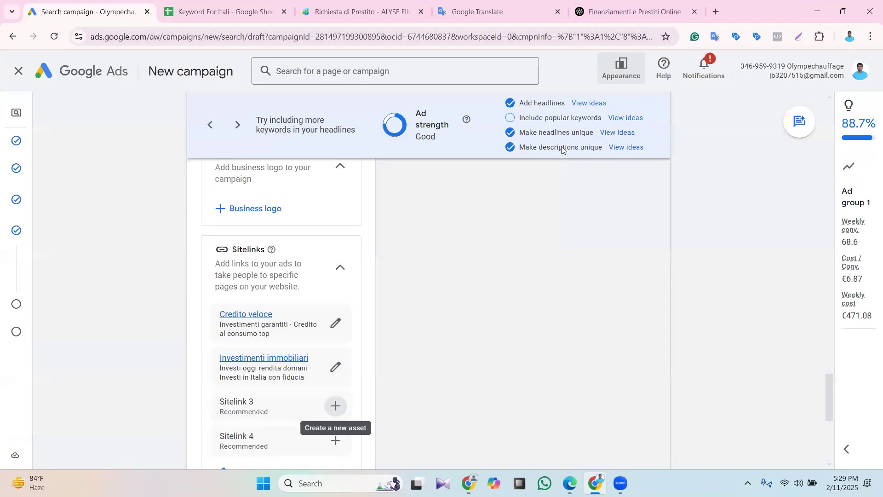
Review the sitelinks, callouts, headlines and entered keyword list of Ad group 1 on the Keywords and ads page
scroll(492, 253, "down", 3)
scroll(477, 254, "down", 3)
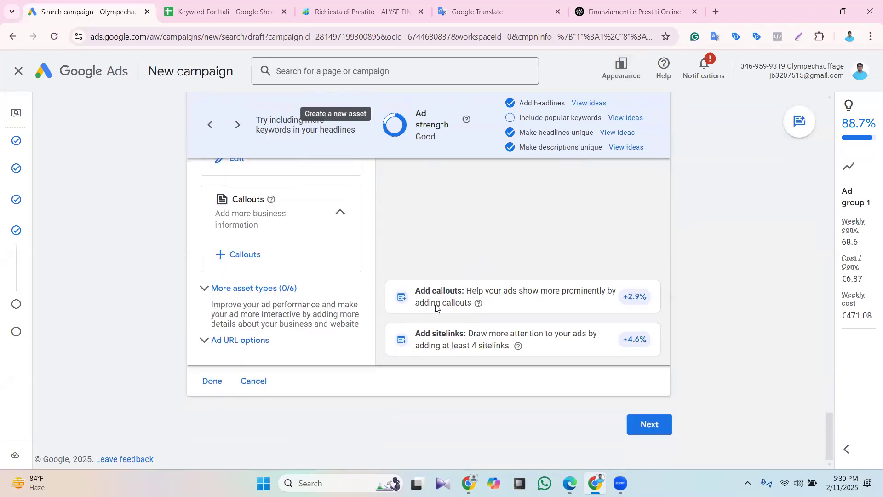
scroll(442, 304, "up", 2)
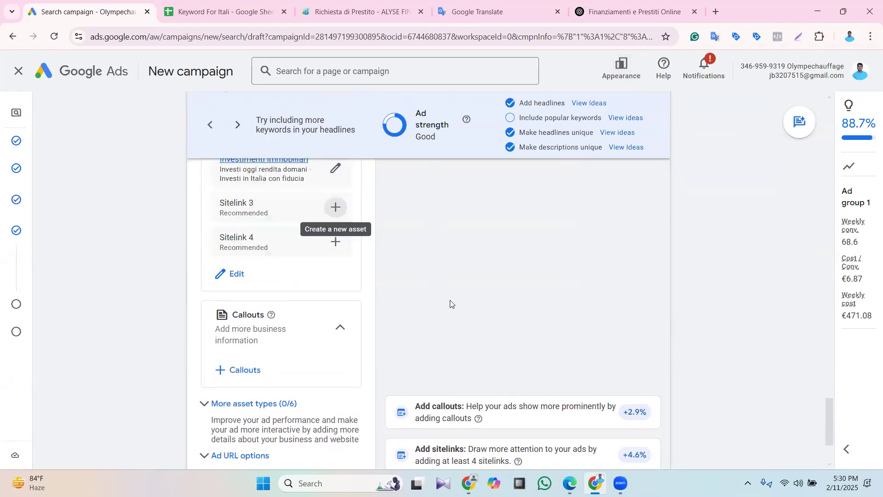
left_click(337, 327)
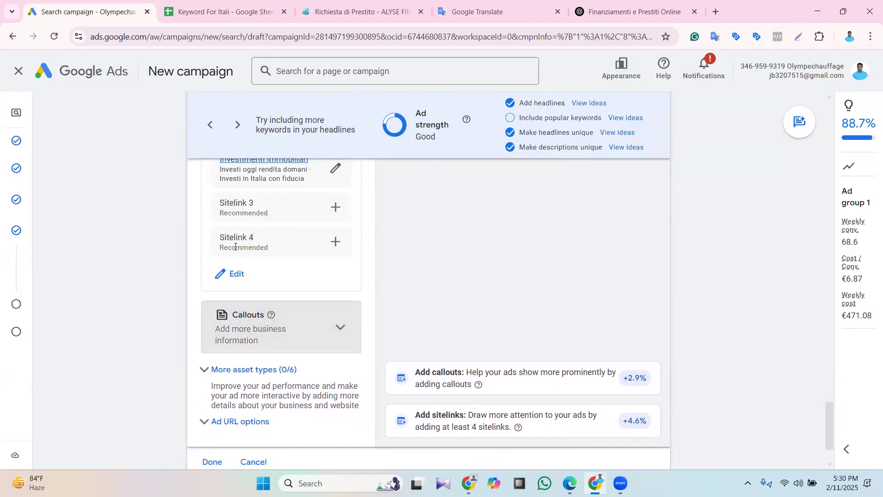
left_click(255, 326)
scroll(412, 241, "up", 15)
scroll(412, 238, "up", 15)
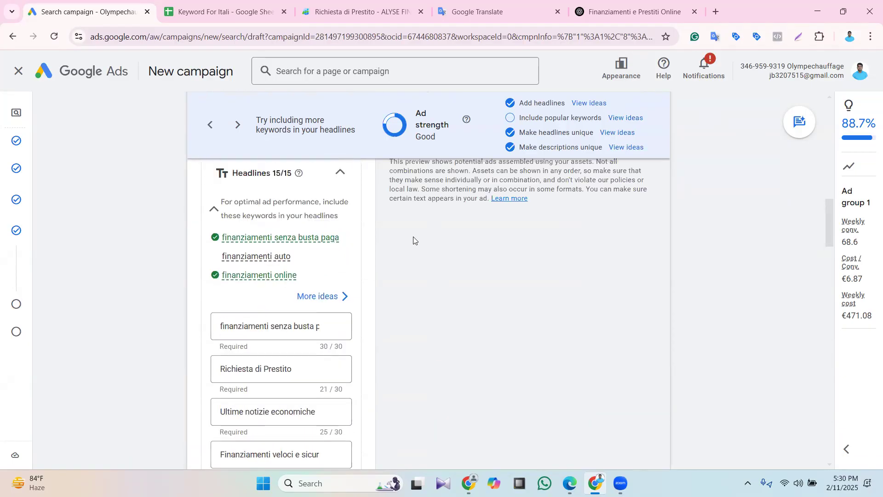
scroll(461, 215, "up", 3)
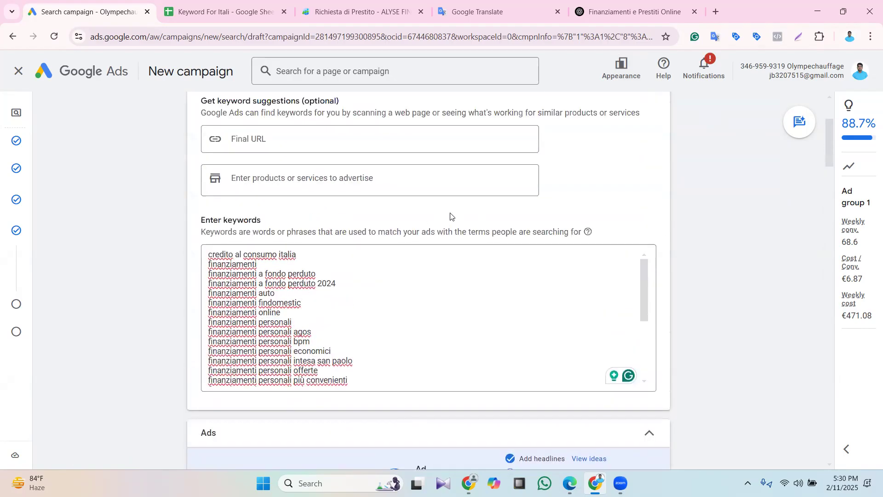
scroll(425, 229, "up", 3)
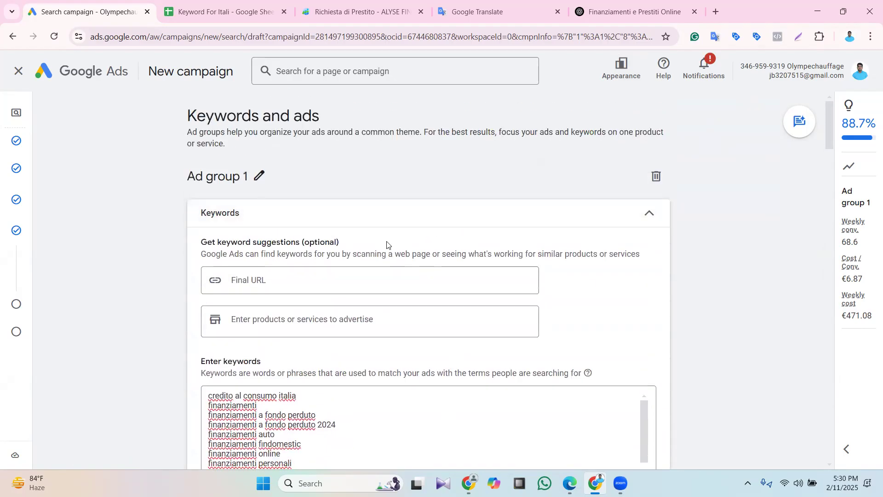
scroll(387, 244, "down", 1)
scroll(378, 241, "down", 10)
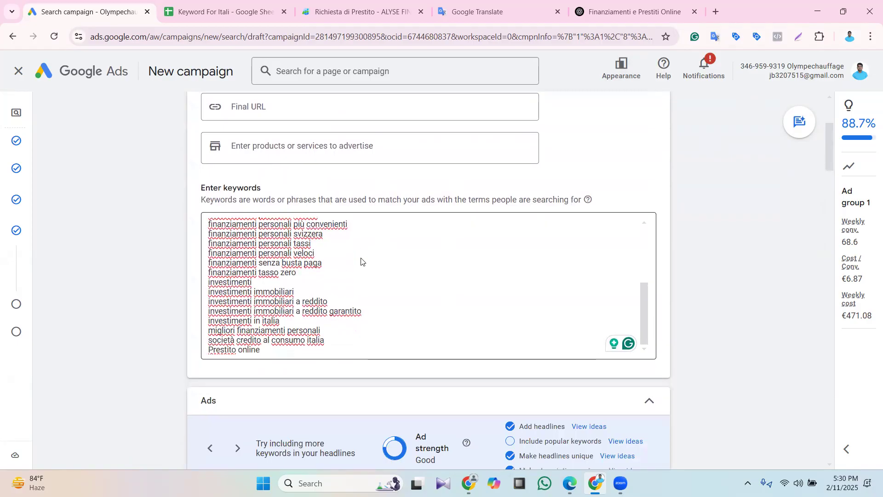
Check the keywords, headlines and image assets of Ad group 1, and continue to the Budget page
scroll(633, 158, "down", 6)
scroll(691, 156, "down", 4)
scroll(691, 195, "down", 9)
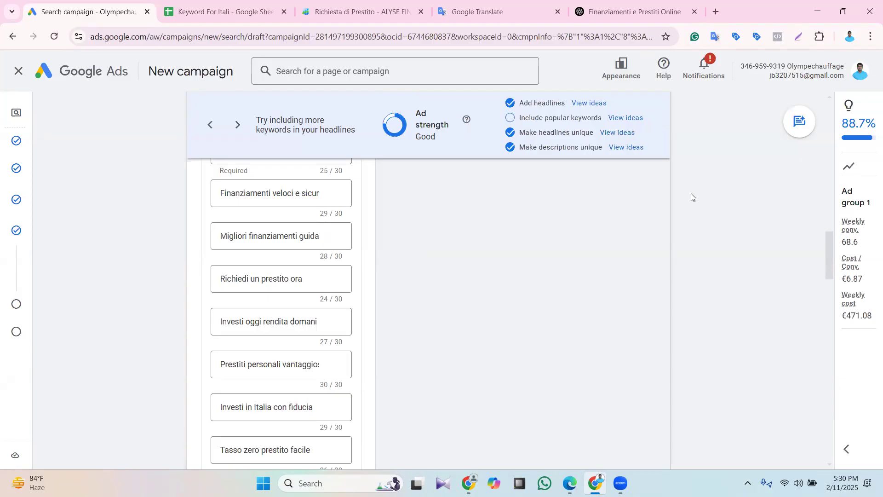
scroll(262, 290, "up", 12)
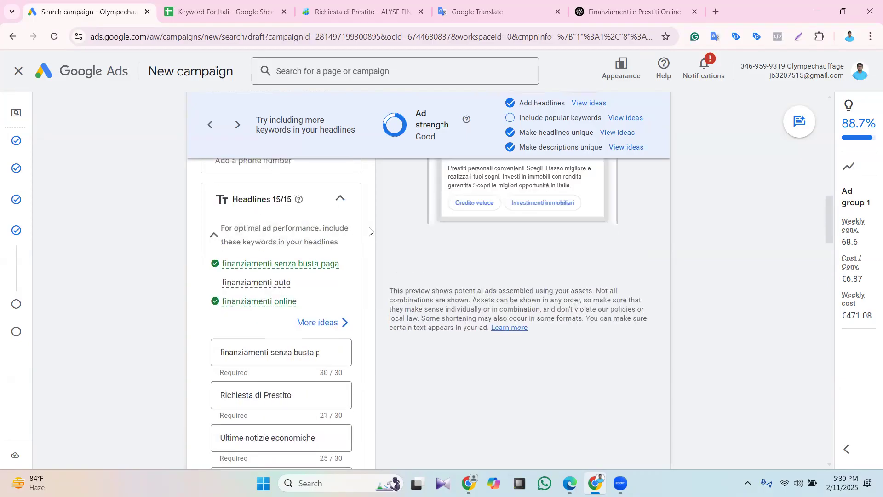
scroll(414, 293, "up", 6)
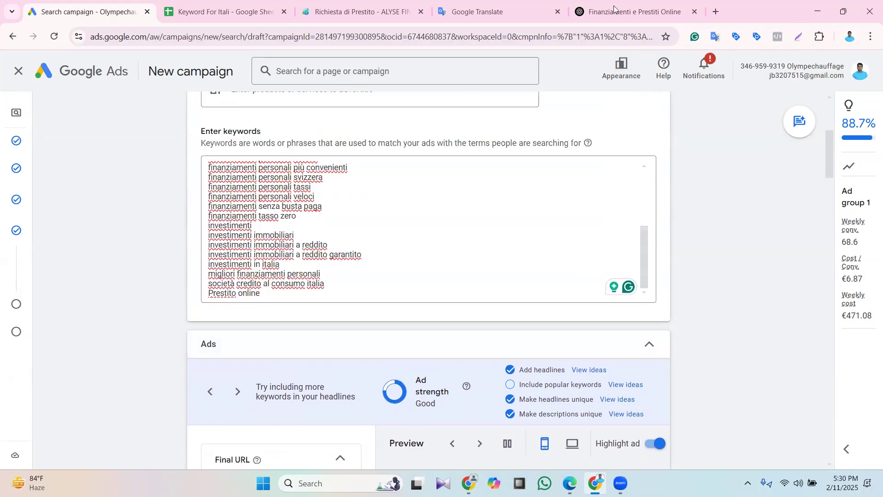
scroll(416, 171, "down", 8)
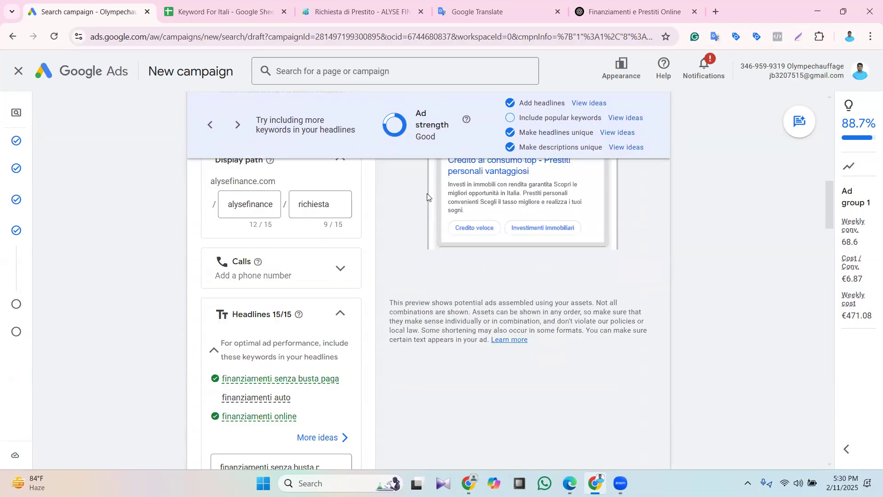
scroll(427, 197, "down", 20)
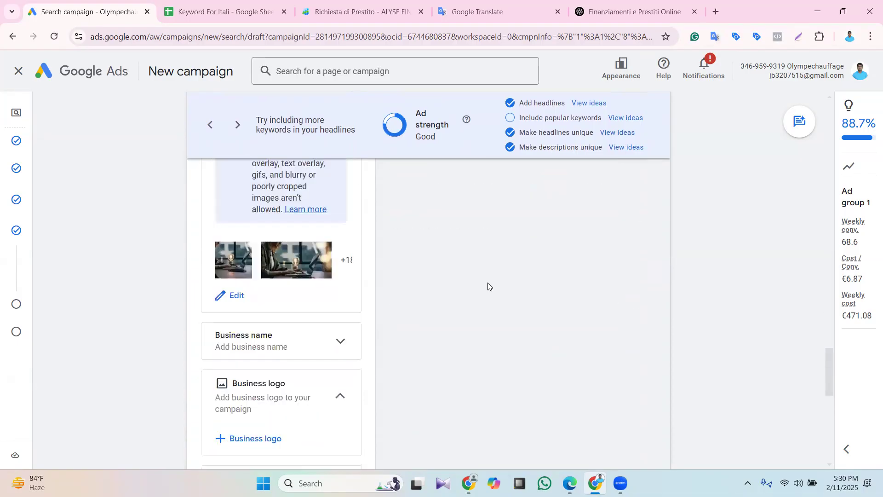
scroll(494, 304, "down", 10)
left_click(650, 429)
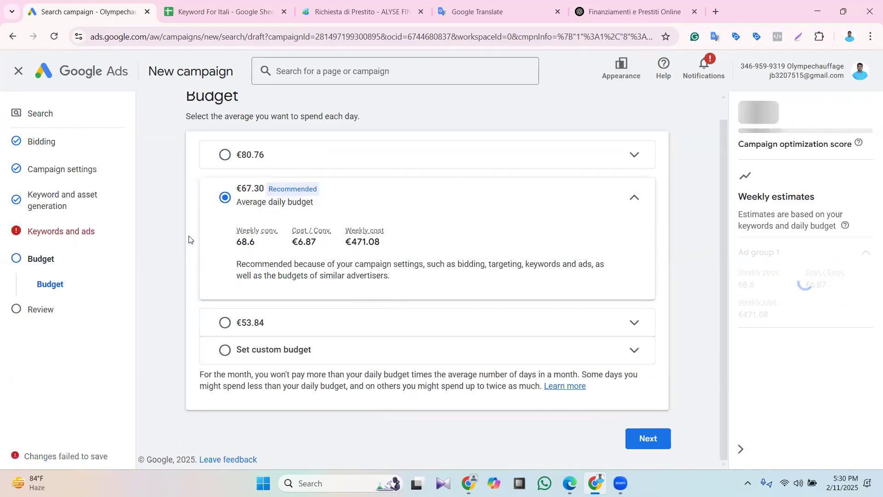
Return to Keywords and ads, request a policy exception for the keyword "Prestito online", and continue to the budget
left_click(76, 230)
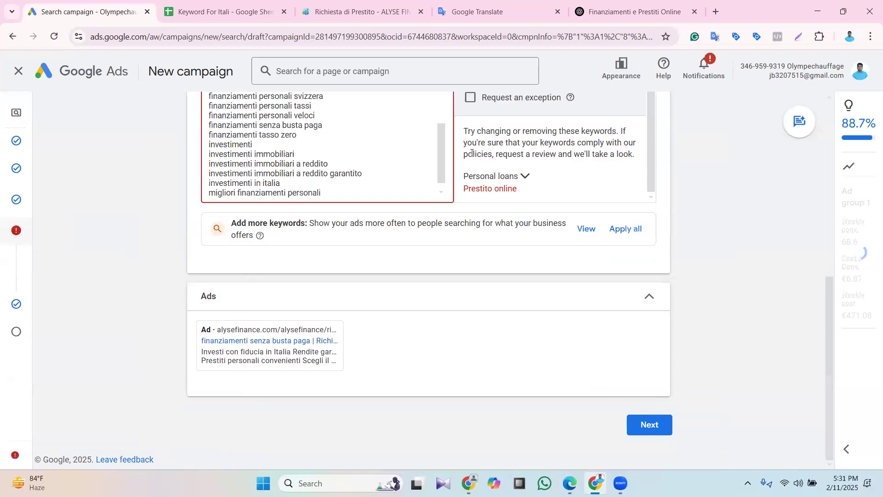
scroll(488, 152, "up", 1)
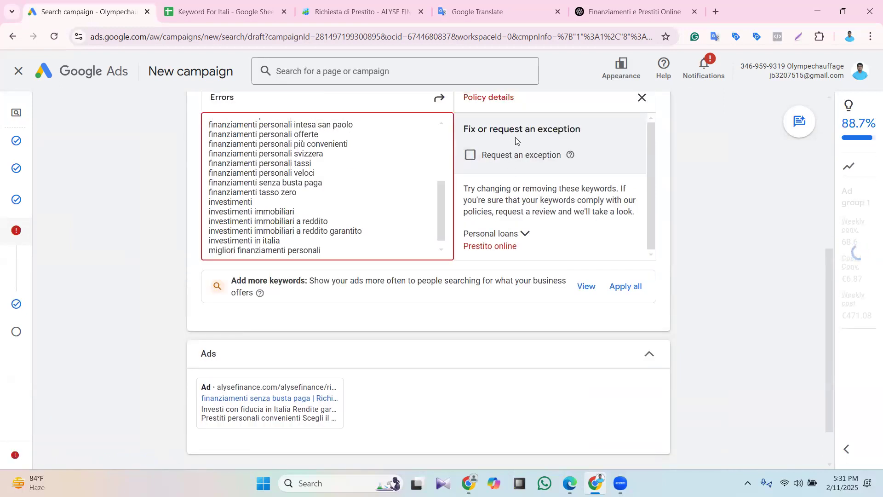
left_click(469, 155)
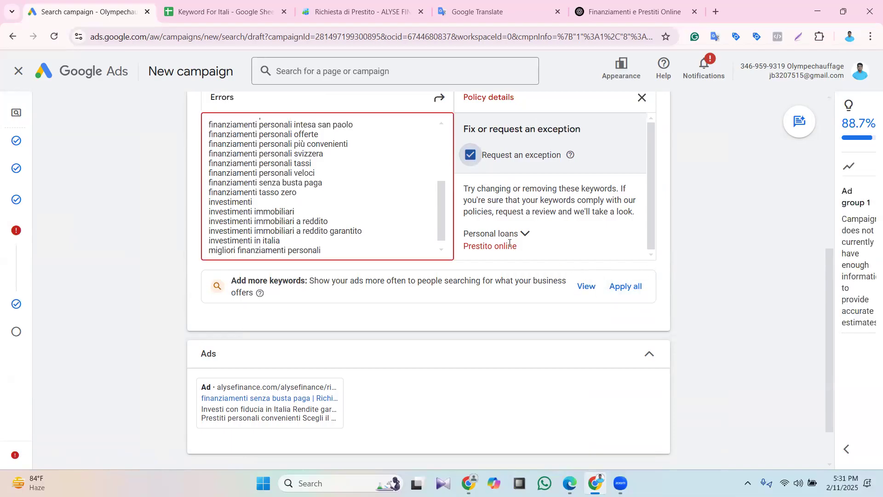
scroll(524, 202, "up", 2)
scroll(557, 281, "down", 3)
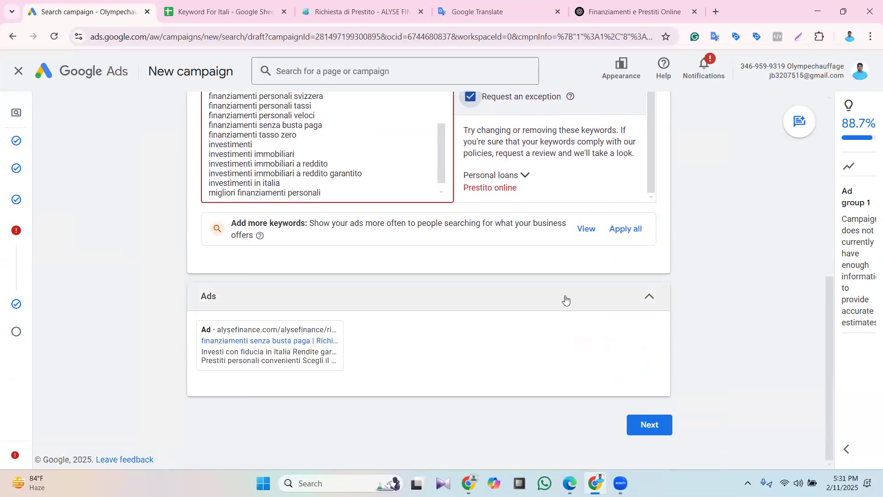
left_click(649, 425)
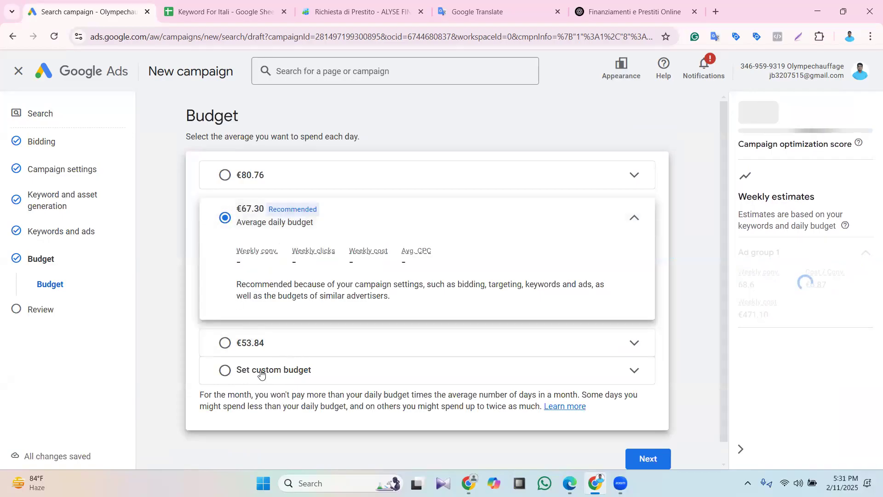
Set a custom average daily budget of €40.00 for the campaign
left_click(247, 375)
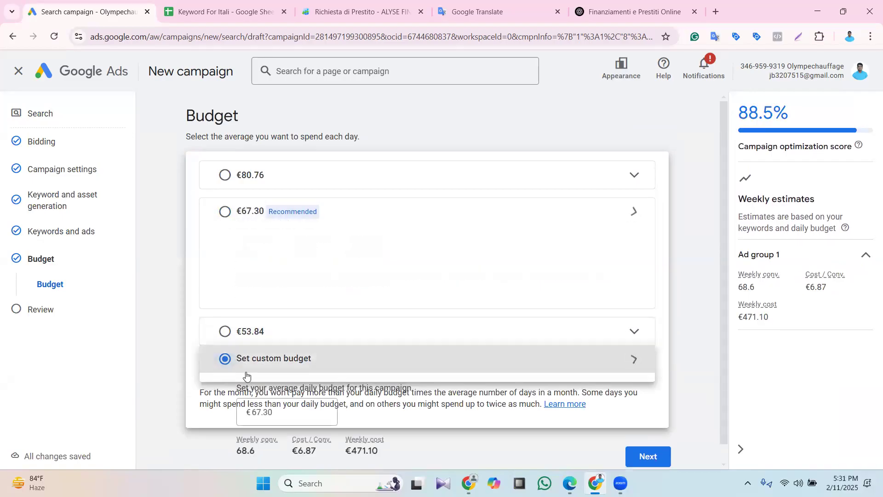
double_click(262, 319)
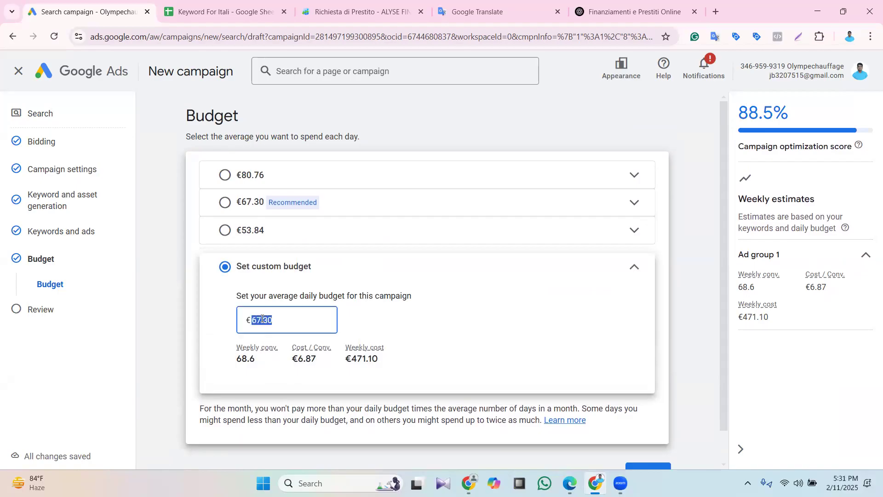
type("40")
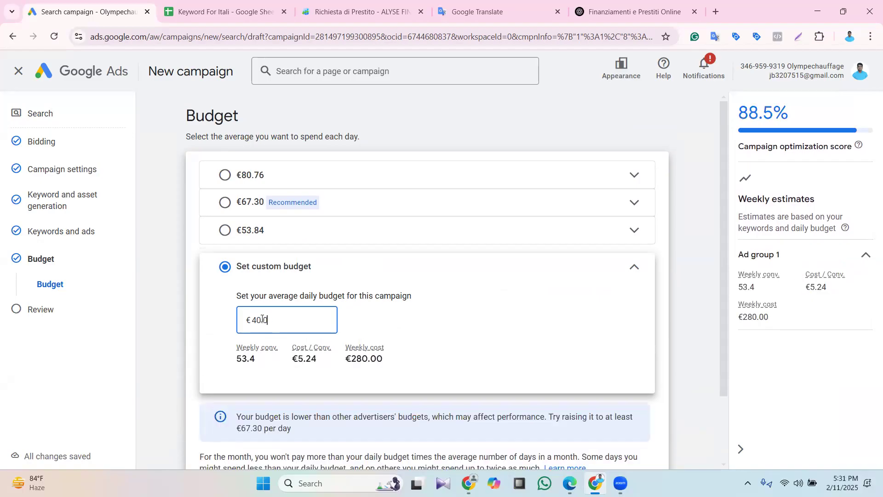
left_click(160, 246)
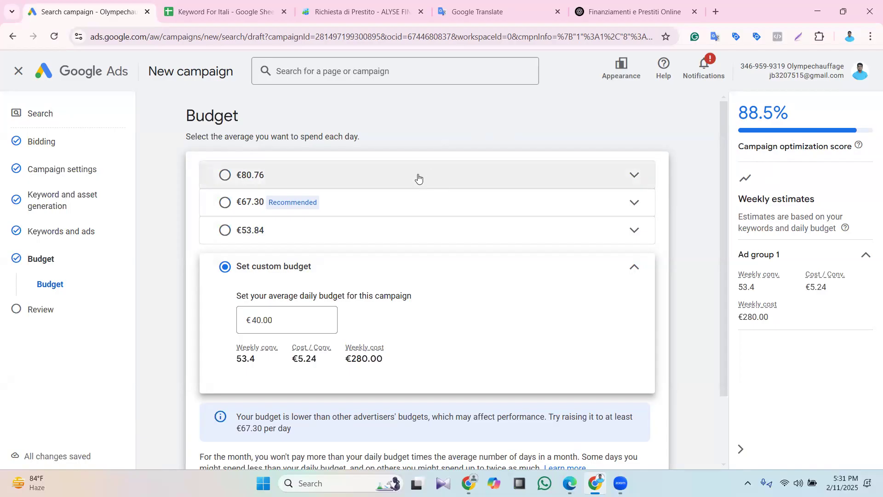
scroll(420, 180, "down", 2)
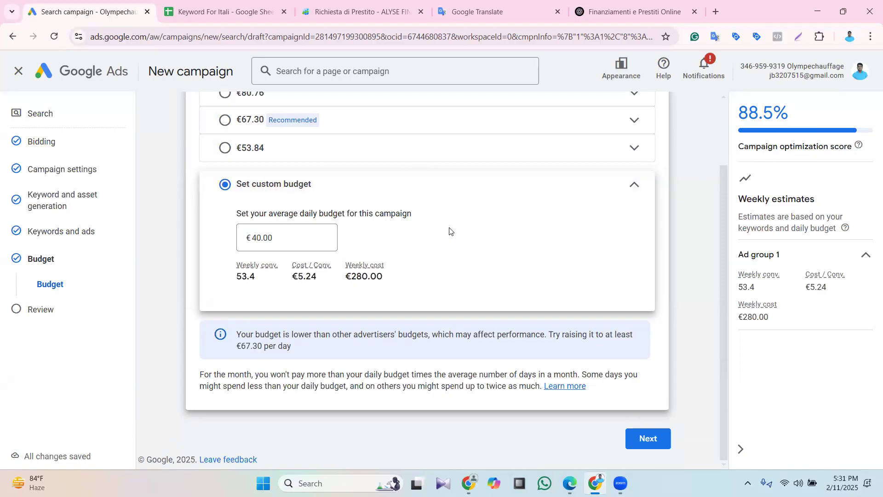
scroll(430, 295, "up", 2)
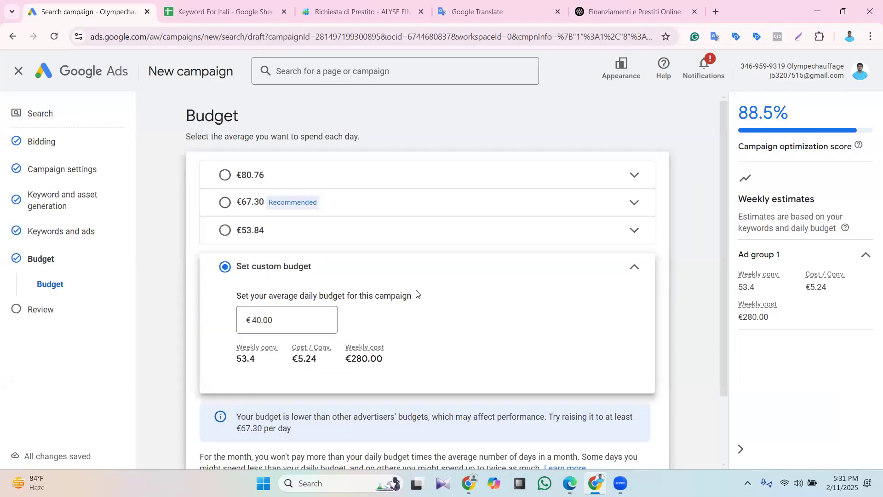
scroll(395, 248, "down", 2)
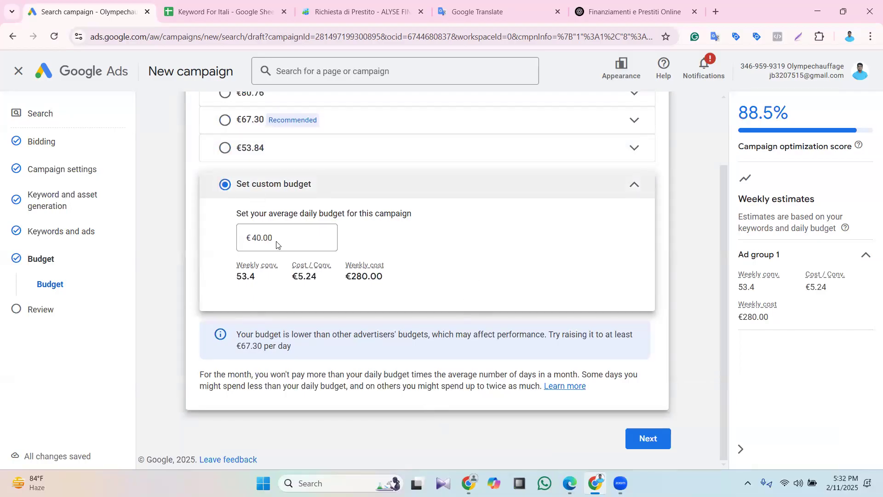
Continue to the campaign review, check the summary of settings, keywords, ads and budget, and publish the campaign
left_click(649, 442)
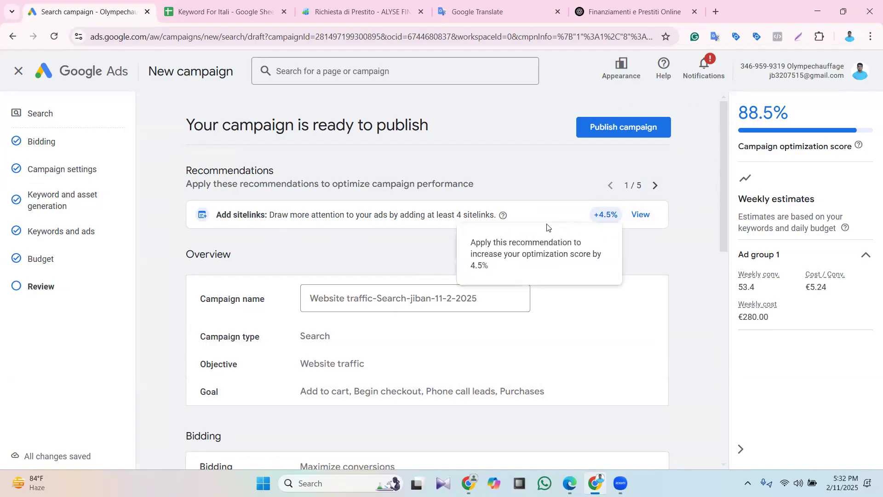
scroll(491, 233, "down", 10)
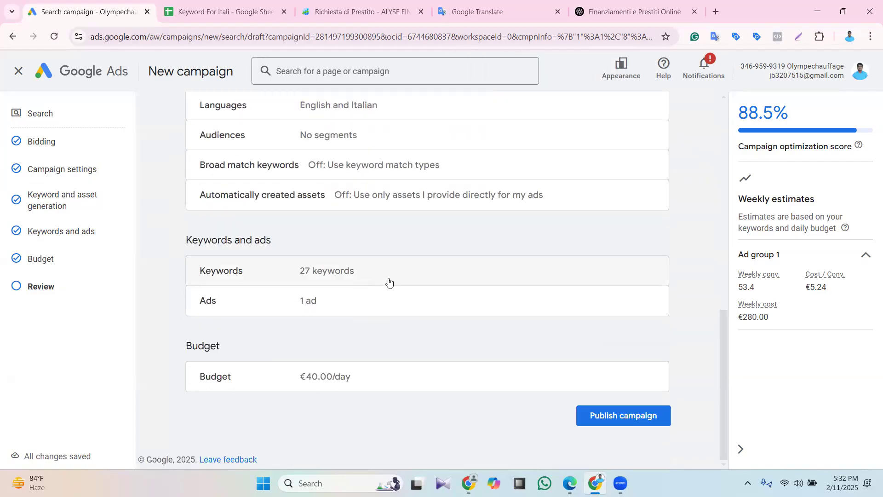
left_click(620, 417)
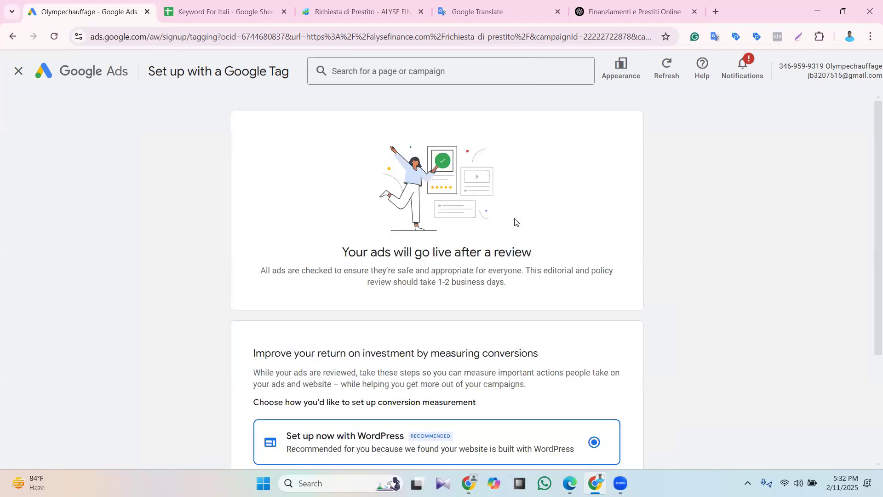
Choose to set up conversion measurement manually with code, and test the Google tag connection for the website
scroll(515, 228, "down", 3)
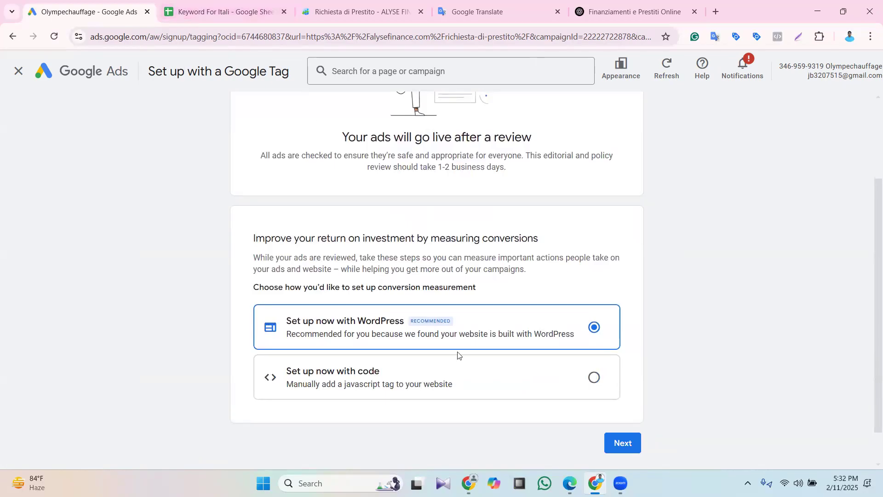
left_click(384, 395)
left_click(620, 443)
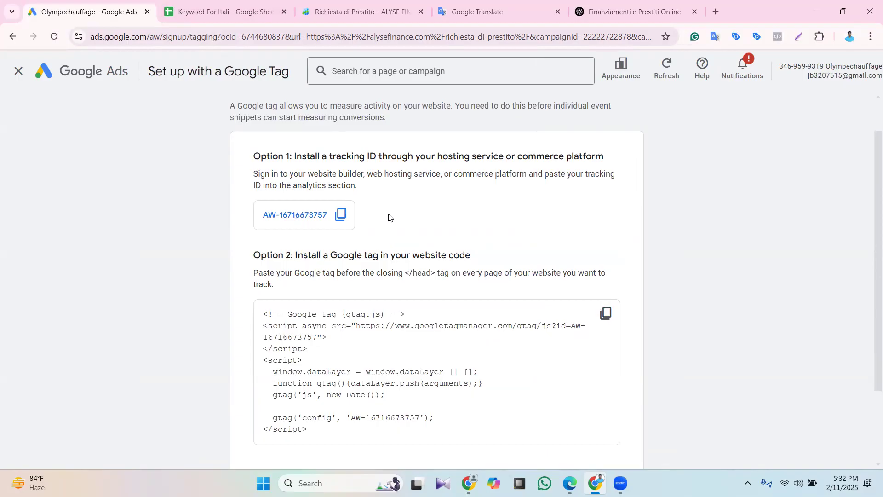
scroll(423, 286, "down", 2)
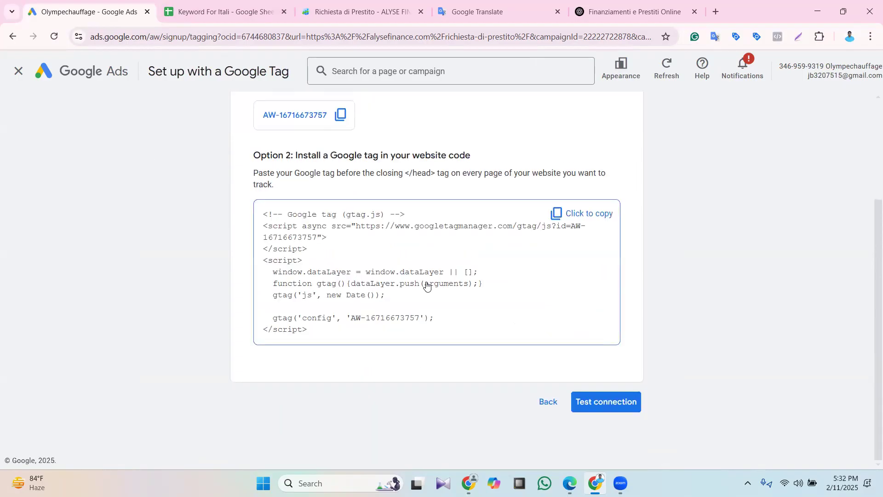
left_click(590, 407)
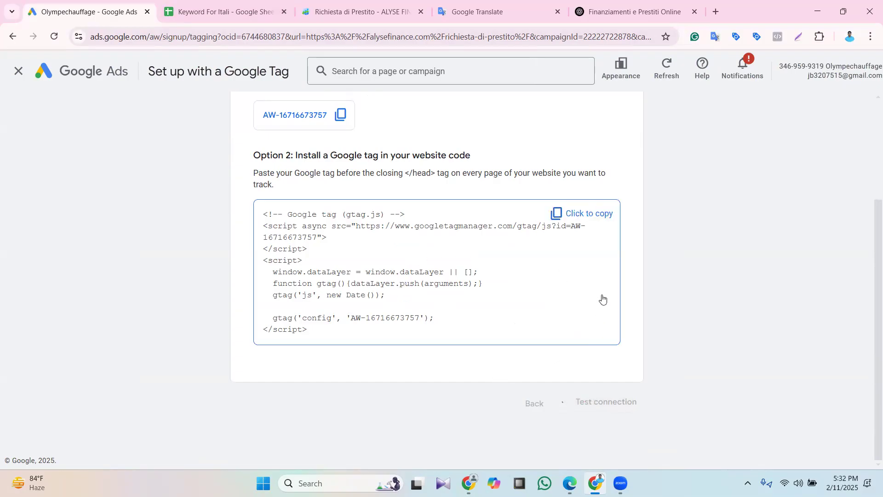
Leave the tag setup for the account Overview, and examine the new campaign's diagnostic insights, policy review and conversion tracking status
scroll(671, 223, "up", 3)
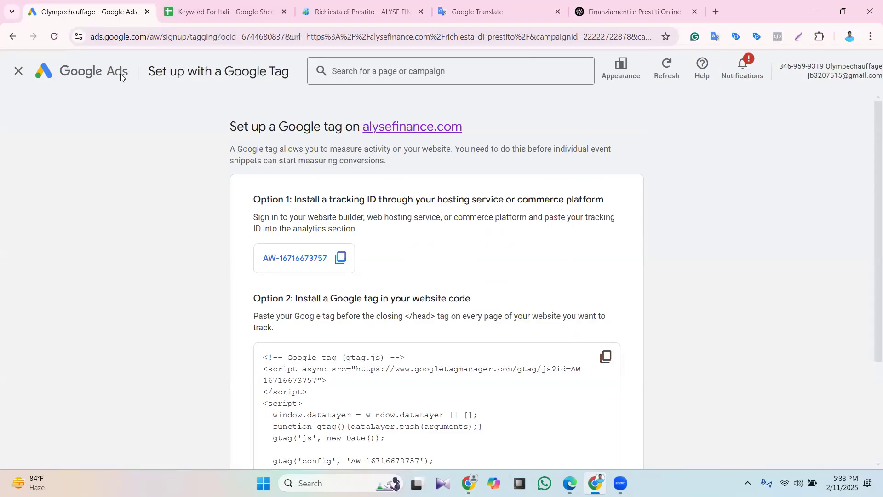
left_click(65, 78)
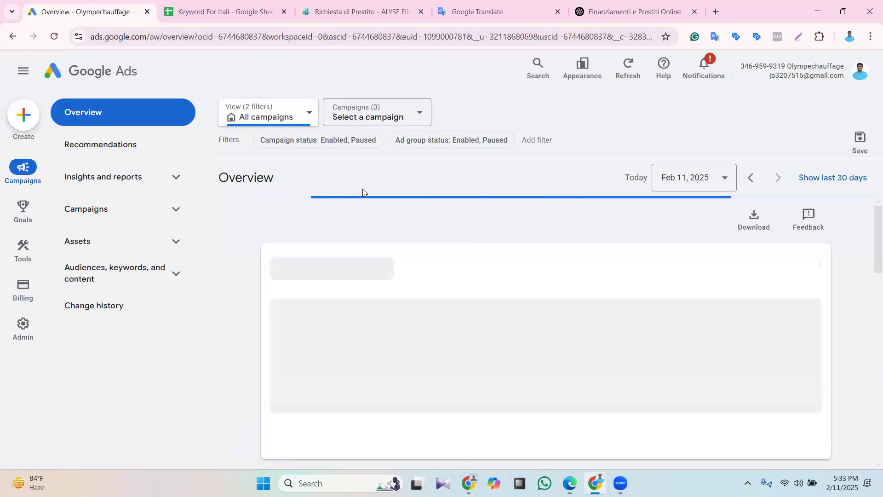
scroll(546, 237, "down", 5)
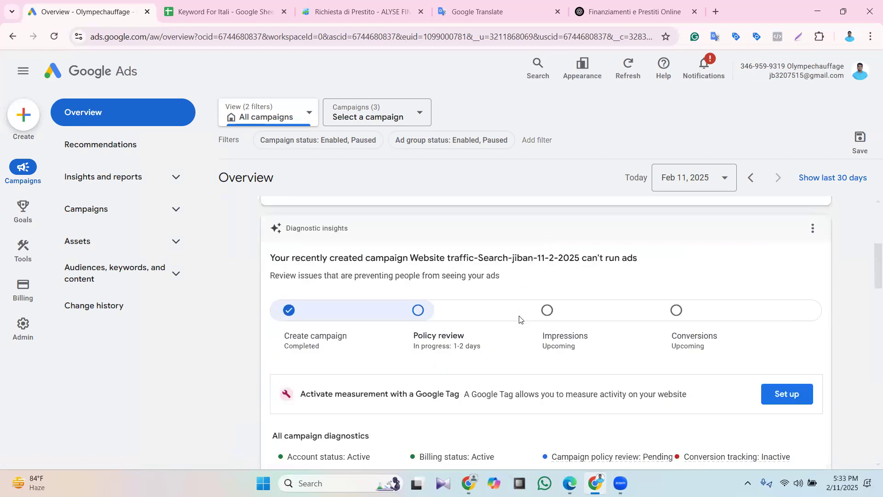
scroll(515, 308, "down", 1)
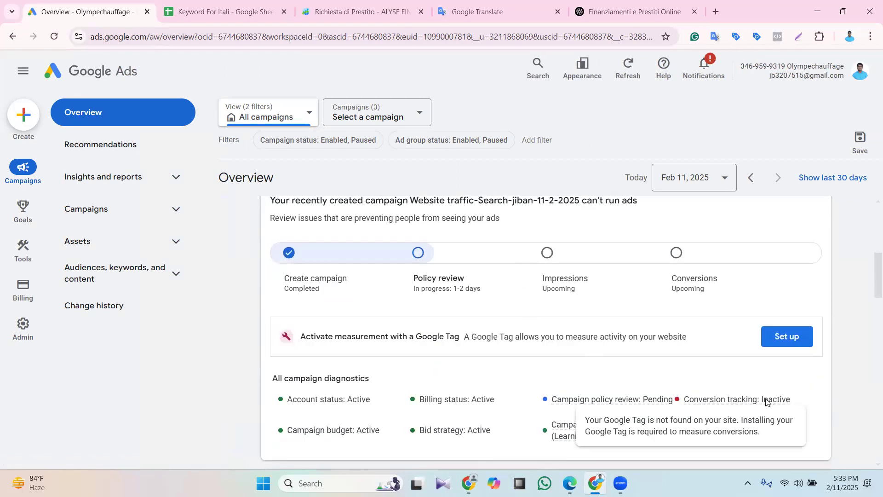
scroll(707, 361, "down", 1)
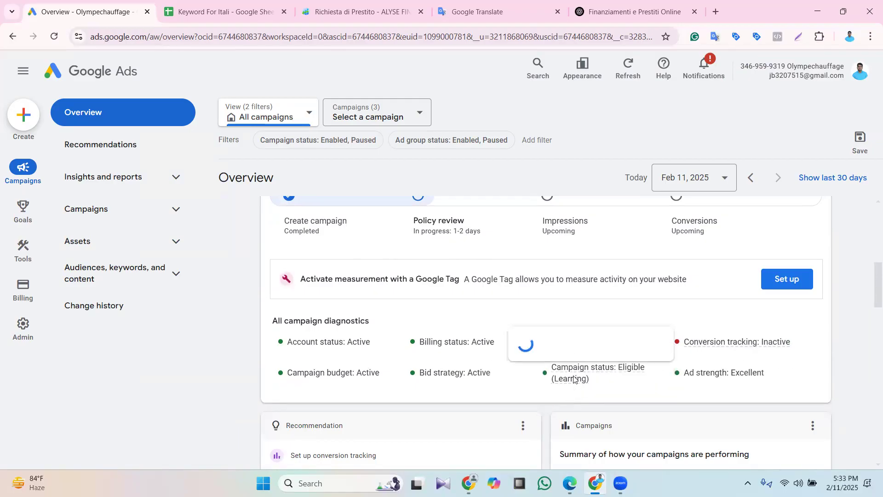
mouse_move(573, 378)
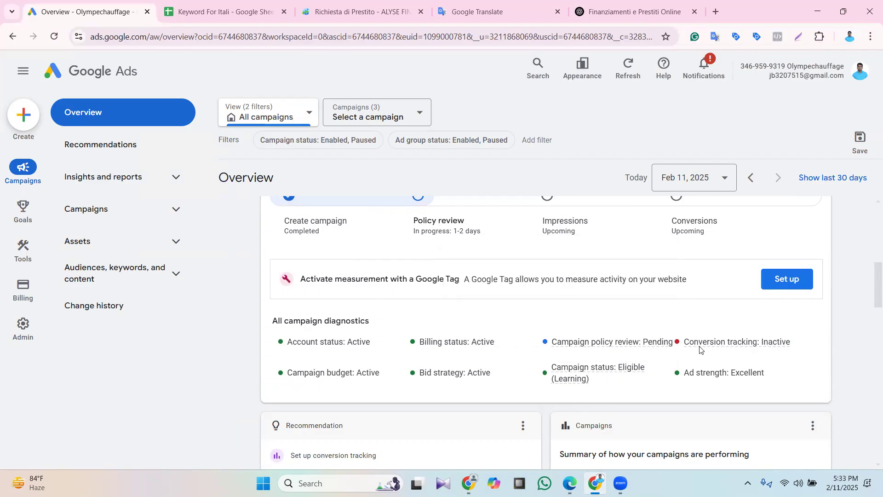
mouse_move(667, 342)
scroll(469, 382, "up", 3)
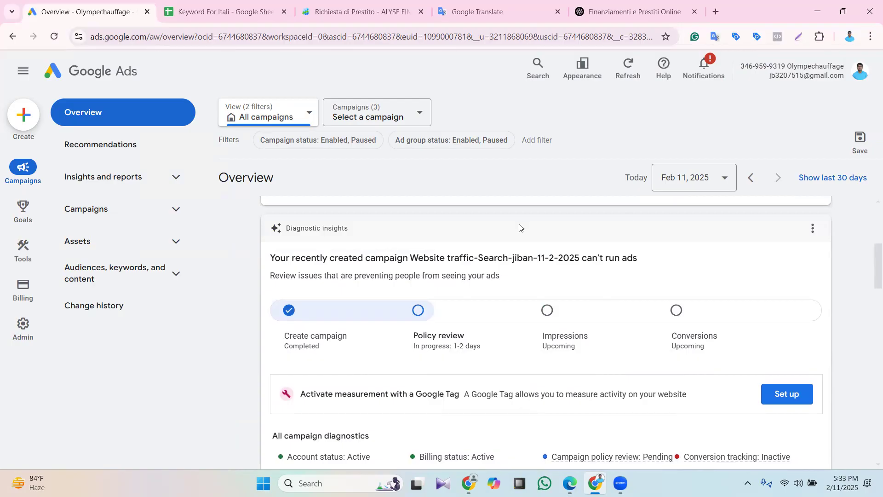
scroll(519, 226, "down", 10)
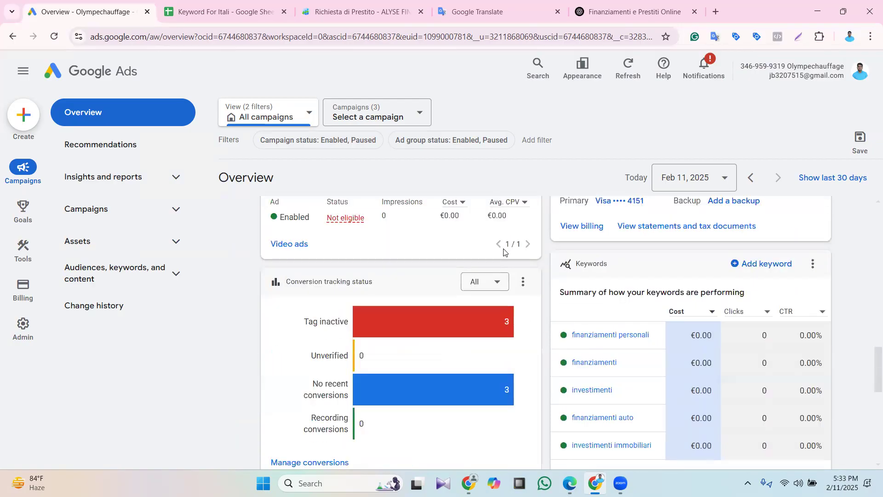
scroll(504, 251, "up", 5)
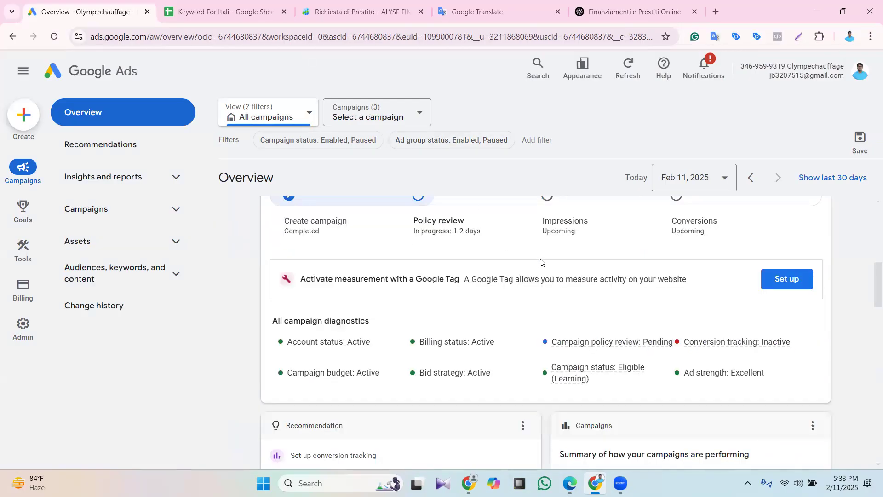
scroll(529, 268, "up", 3)
scroll(543, 281, "down", 1)
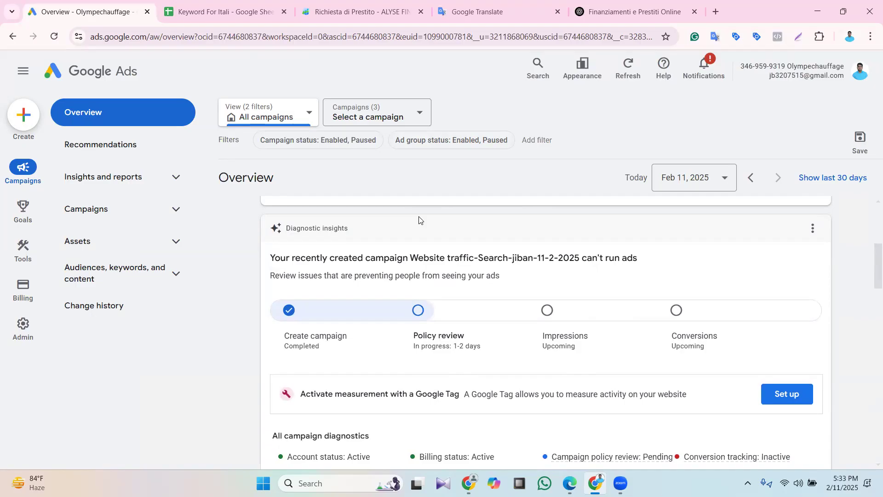
Re-examine the new campaign's diagnostics and the account's performance chart, with a brief check of the loan request page and the keyword spreadsheet
scroll(419, 221, "up", 1)
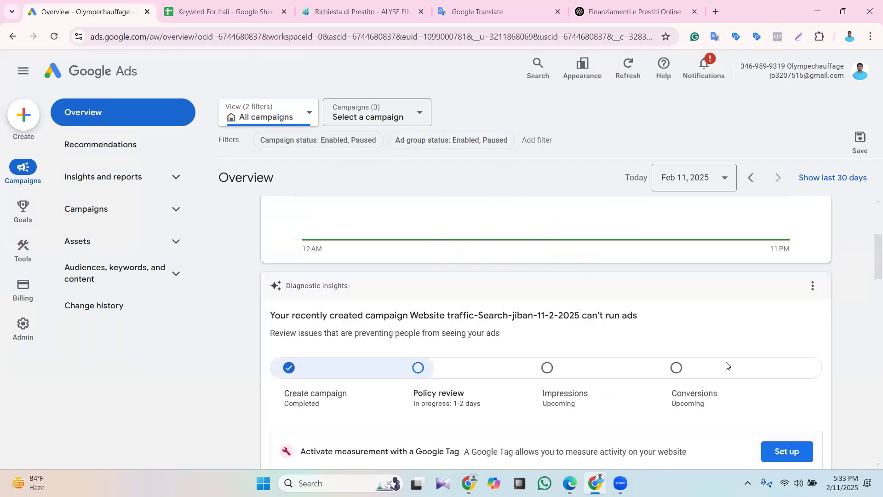
scroll(727, 365, "down", 1)
scroll(688, 316, "down", 1)
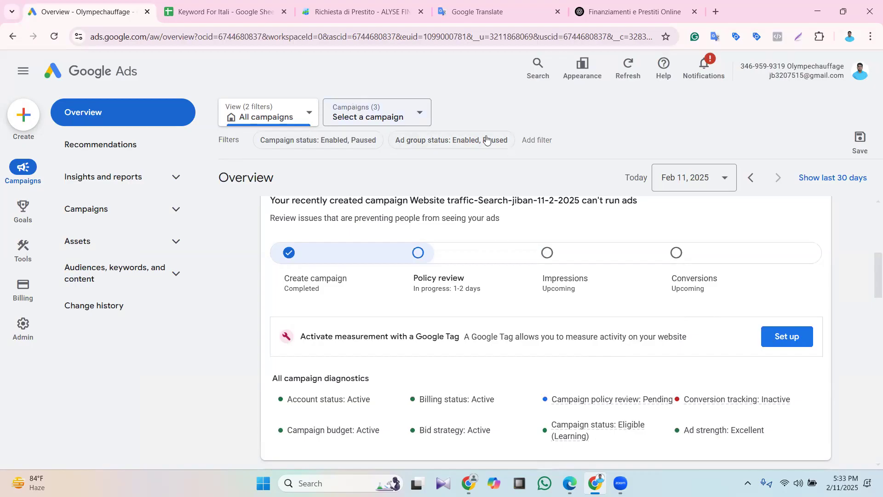
left_click(323, 3)
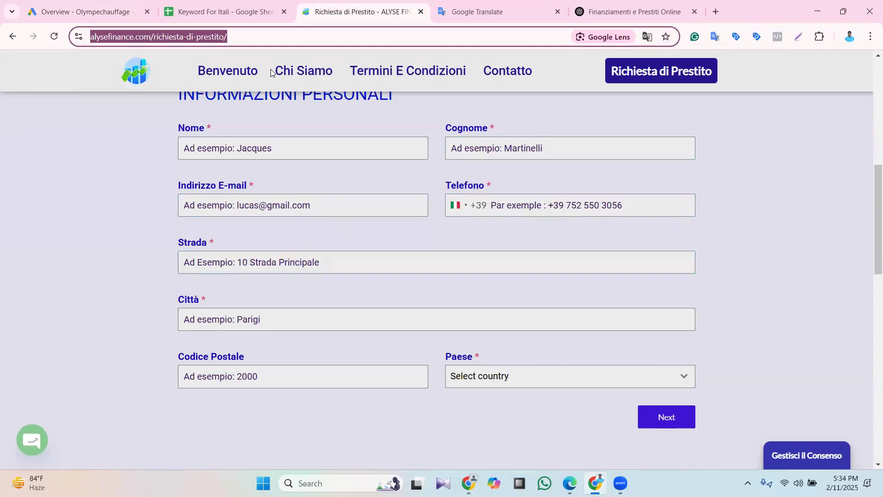
left_click(225, 2)
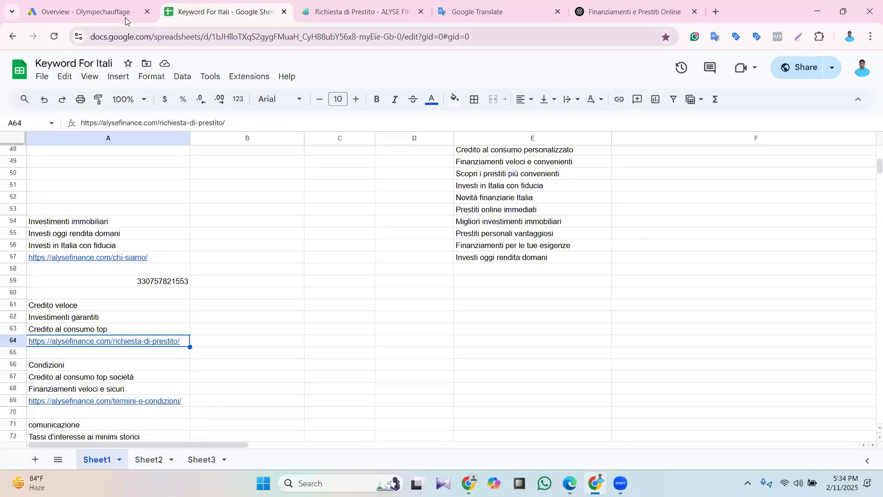
left_click(125, 17)
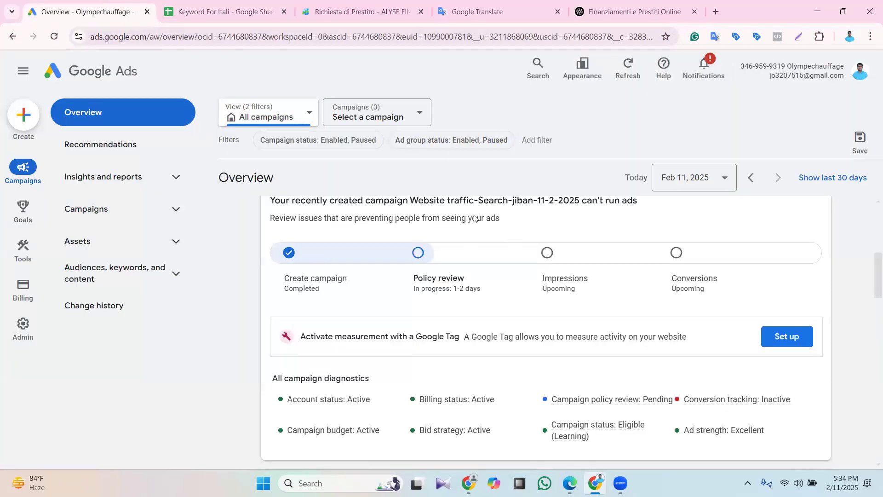
scroll(602, 292, "up", 5)
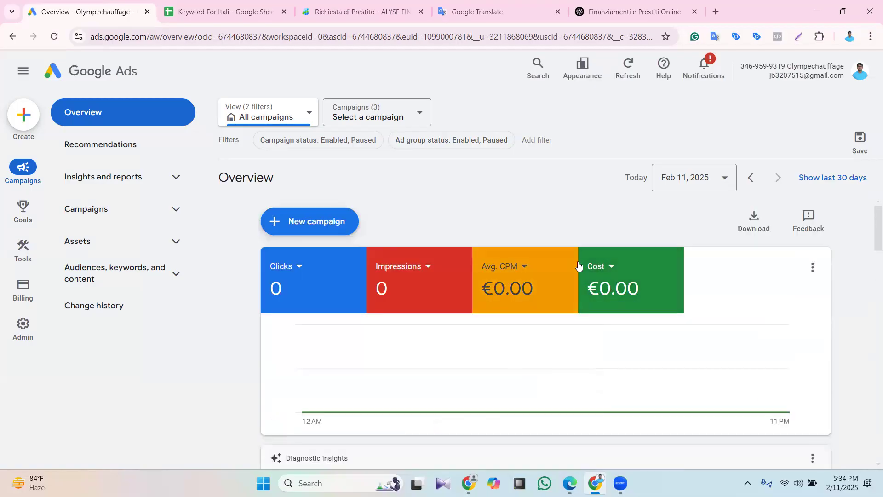
scroll(506, 208, "down", 2)
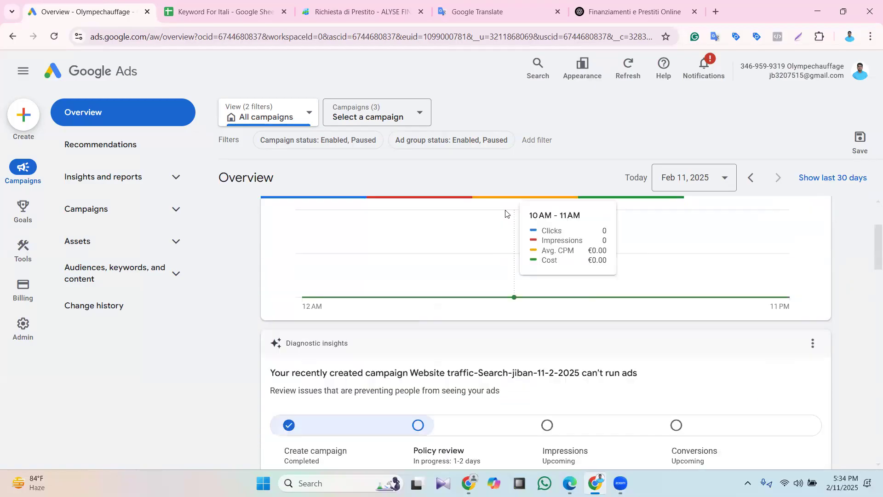
scroll(419, 283, "down", 1)
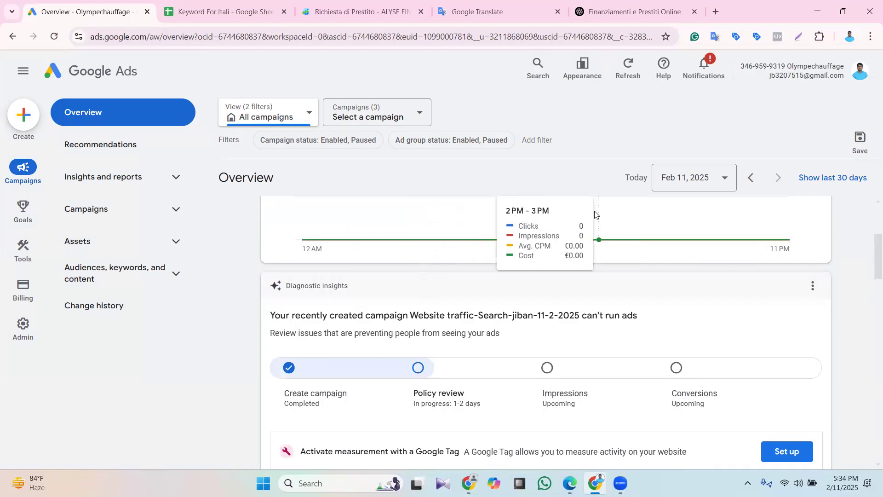